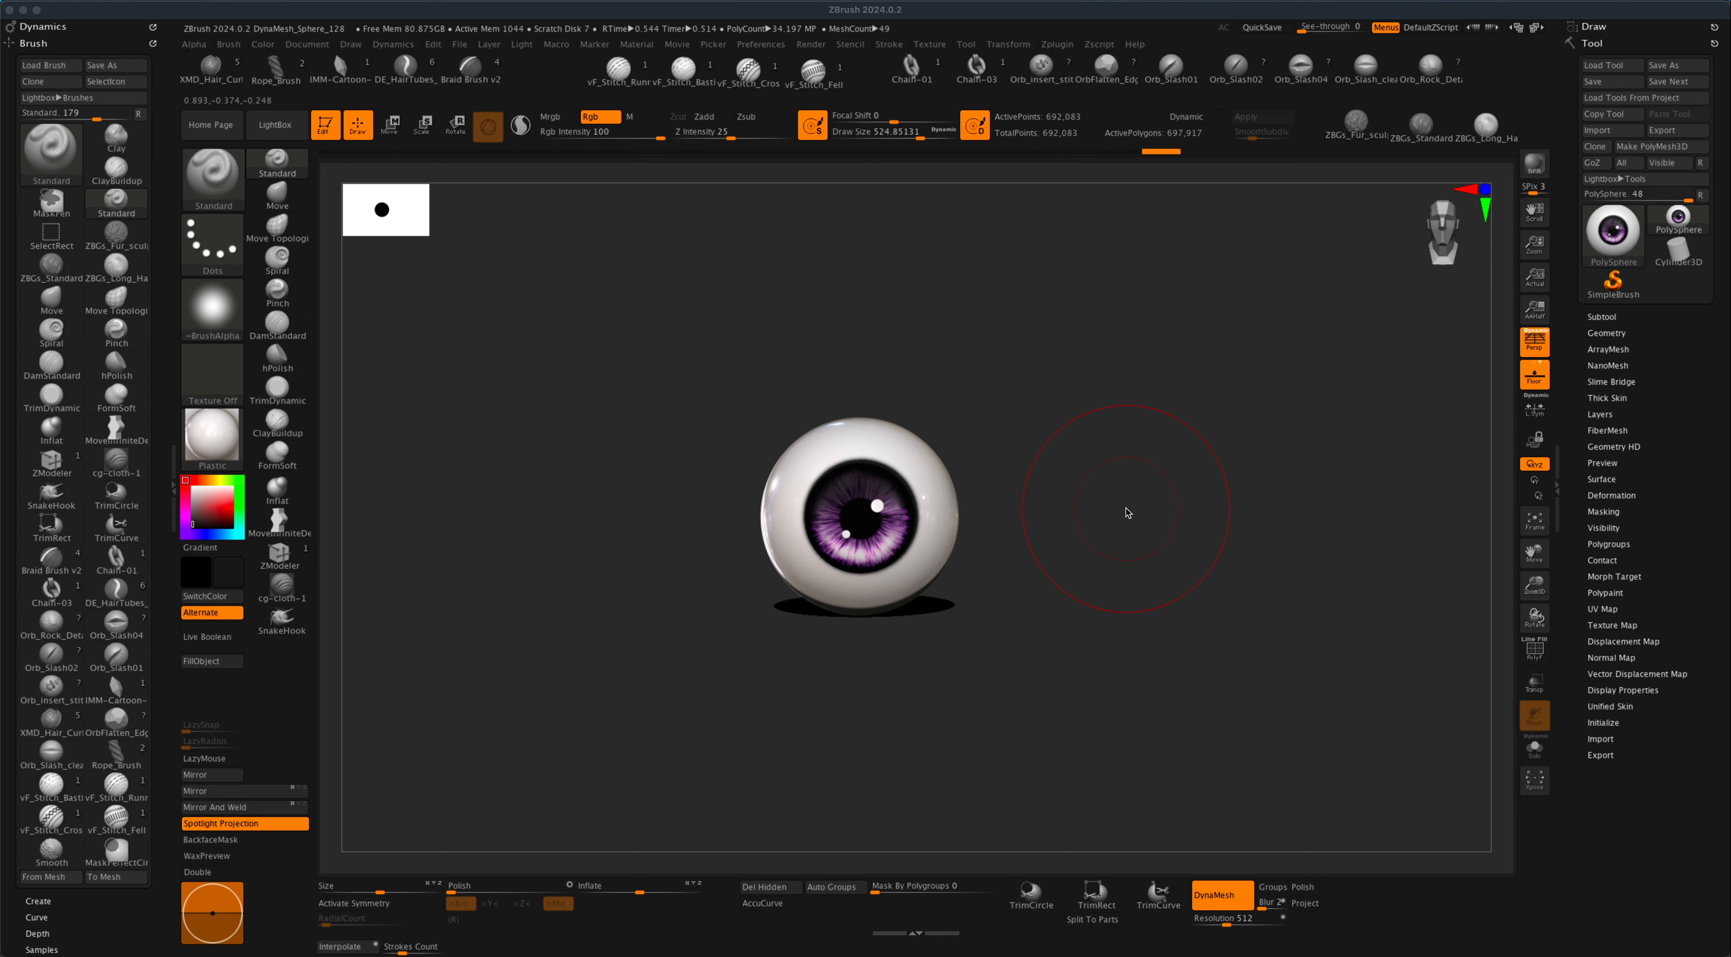
pyautogui.press('s')
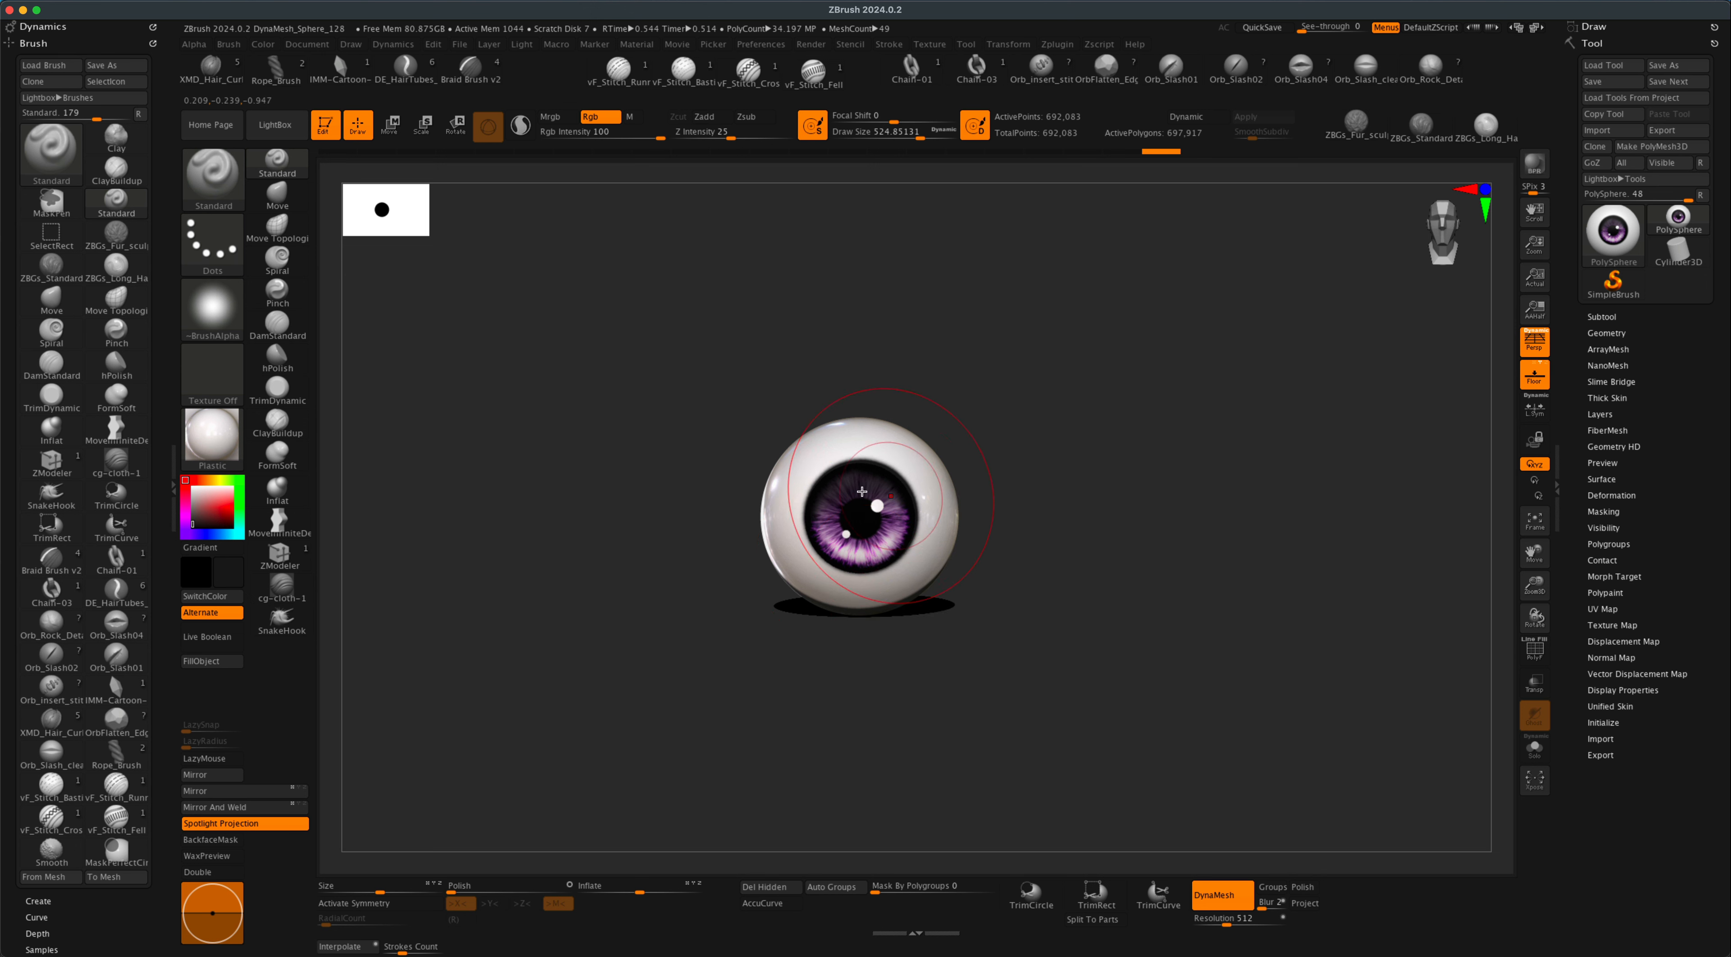
pyautogui.moveTo(1055, 596)
pyautogui.mouseDown()
pyautogui.moveTo(1068, 637)
pyautogui.moveTo(1086, 625)
pyautogui.moveTo(1066, 622)
pyautogui.moveTo(1080, 592)
pyautogui.mouseUp()
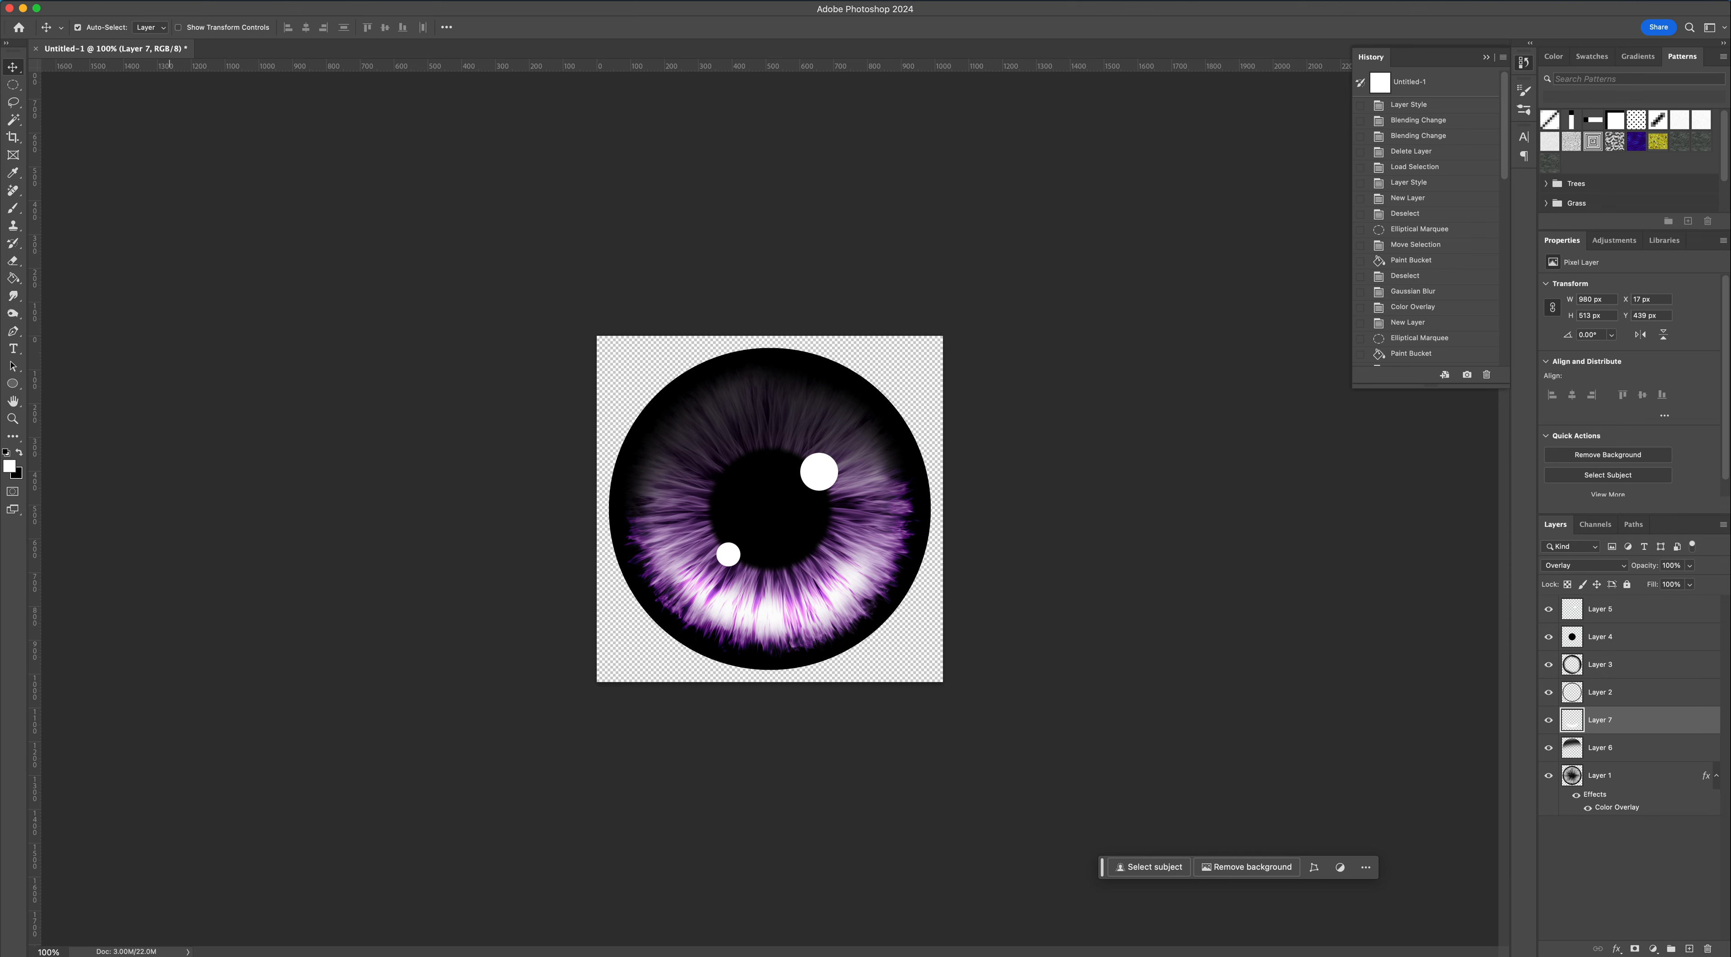
# - Switch to Photoshop and create a new 1024 x 1024 pixel RGB document with a white background
pyautogui.click(134, 6)
pyautogui.click(136, 11)
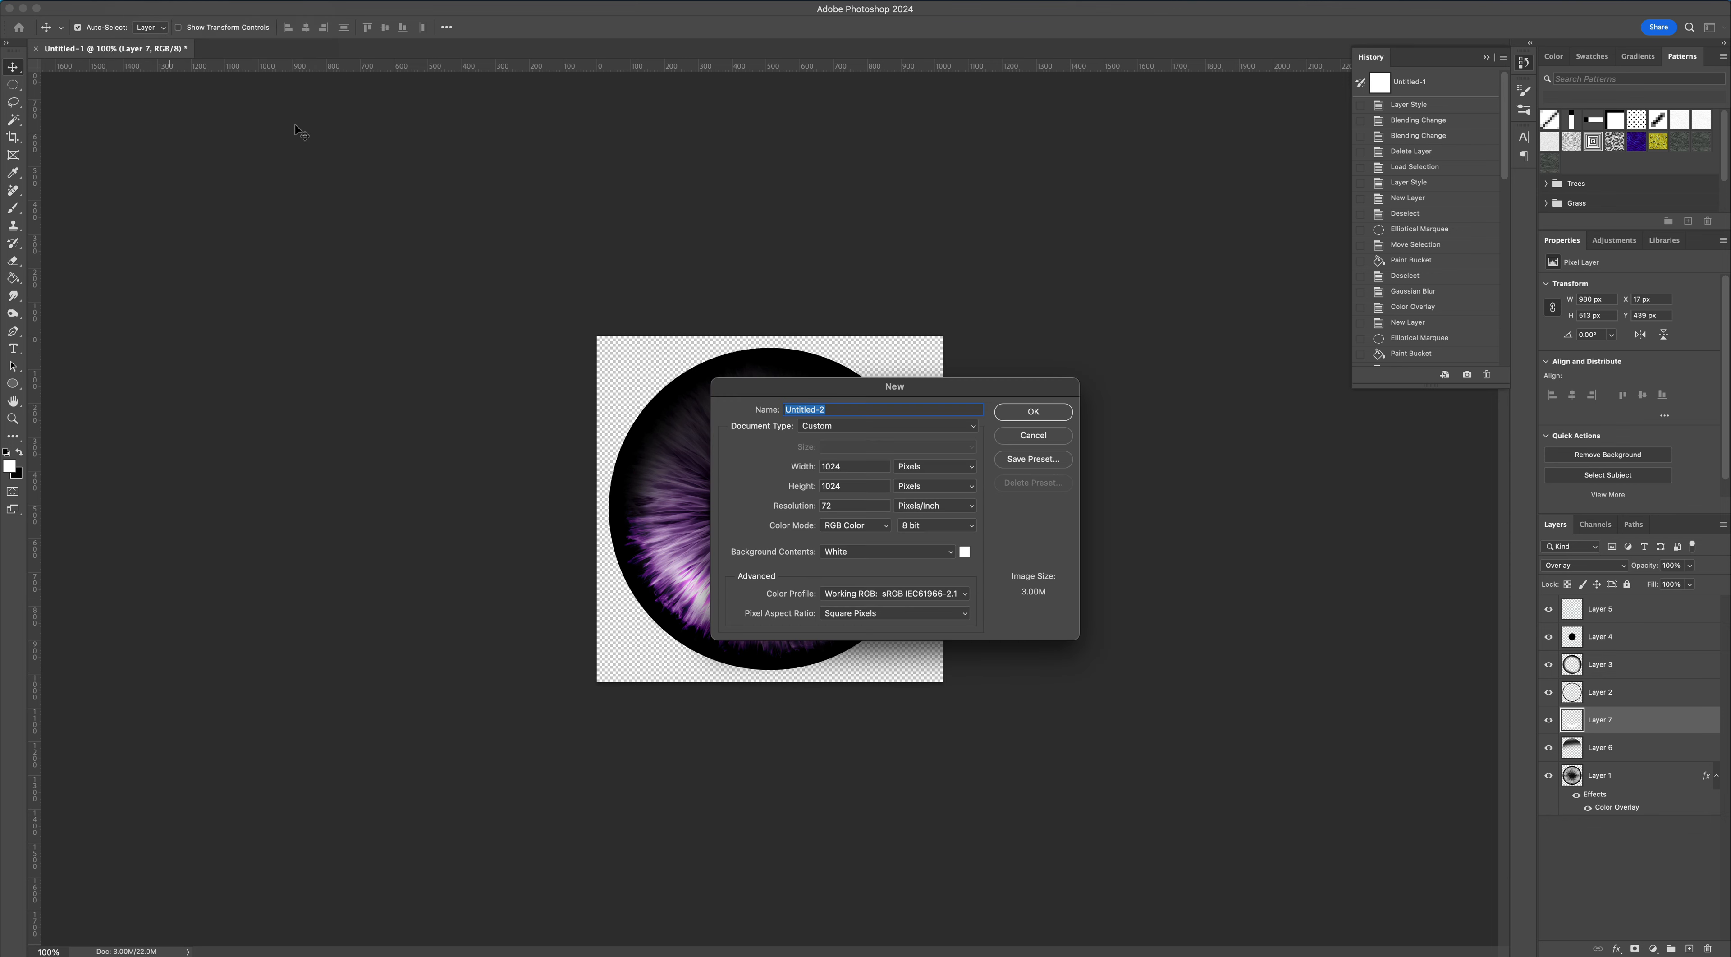
pyautogui.moveTo(860, 388); pyautogui.dragTo(842, 456)
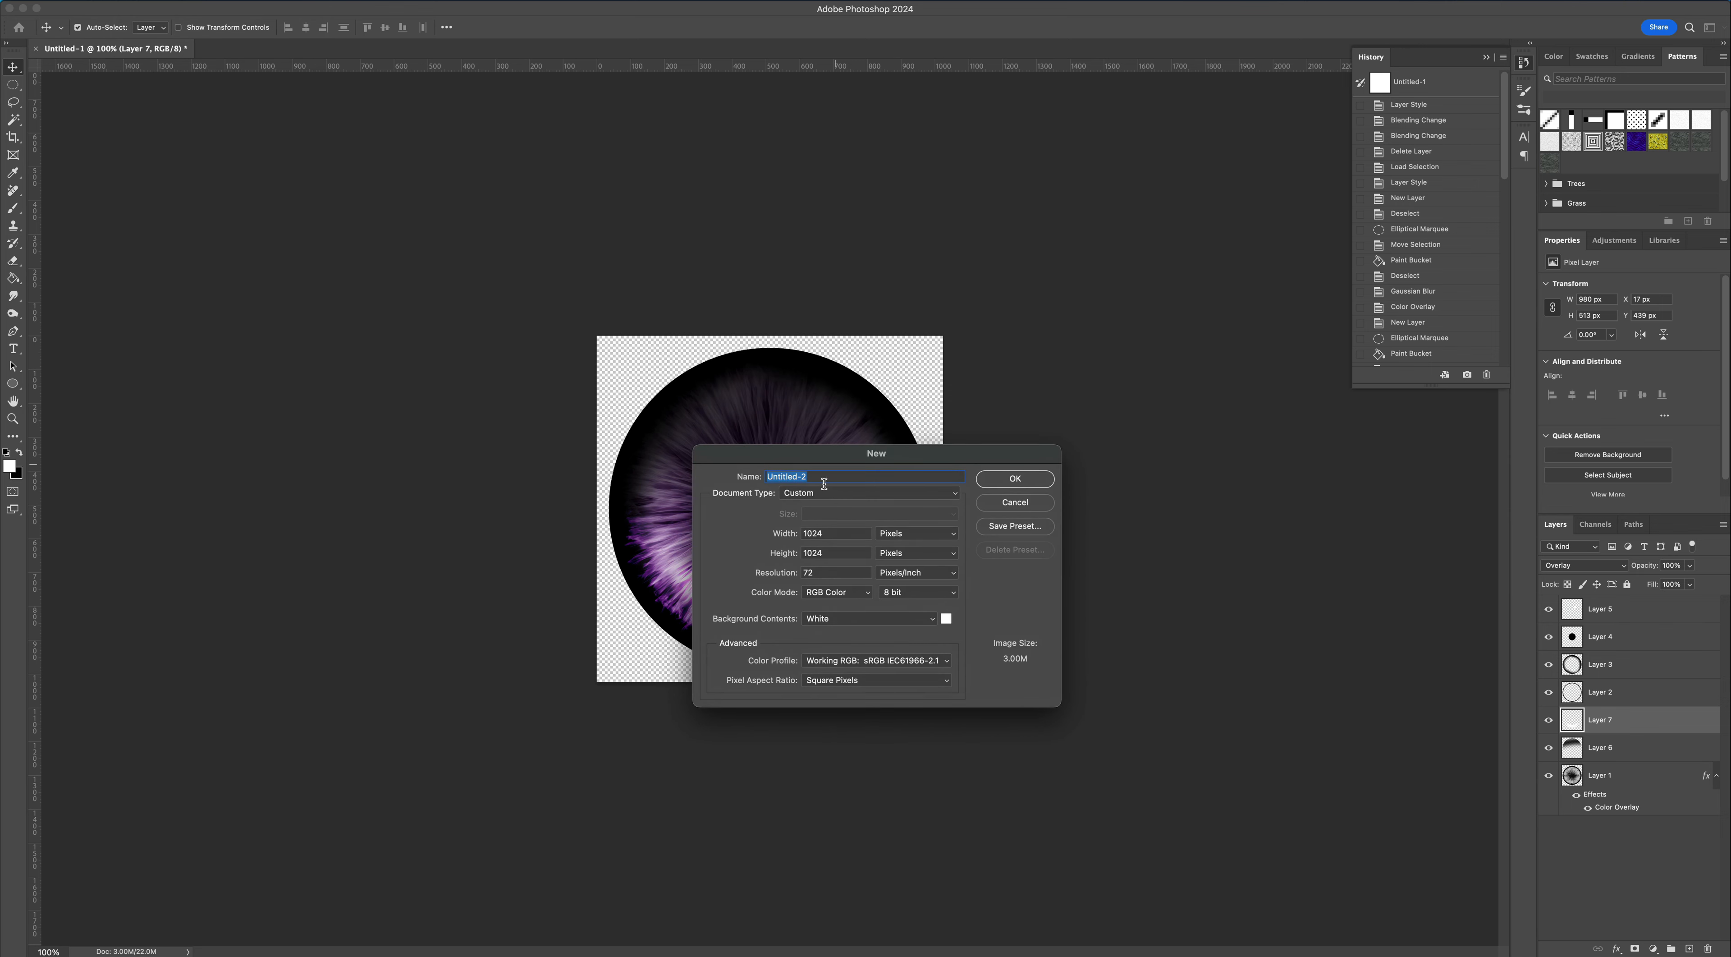
pyautogui.doubleClick(817, 535)
pyautogui.moveTo(825, 554); pyautogui.dragTo(793, 555)
pyautogui.click(980, 480)
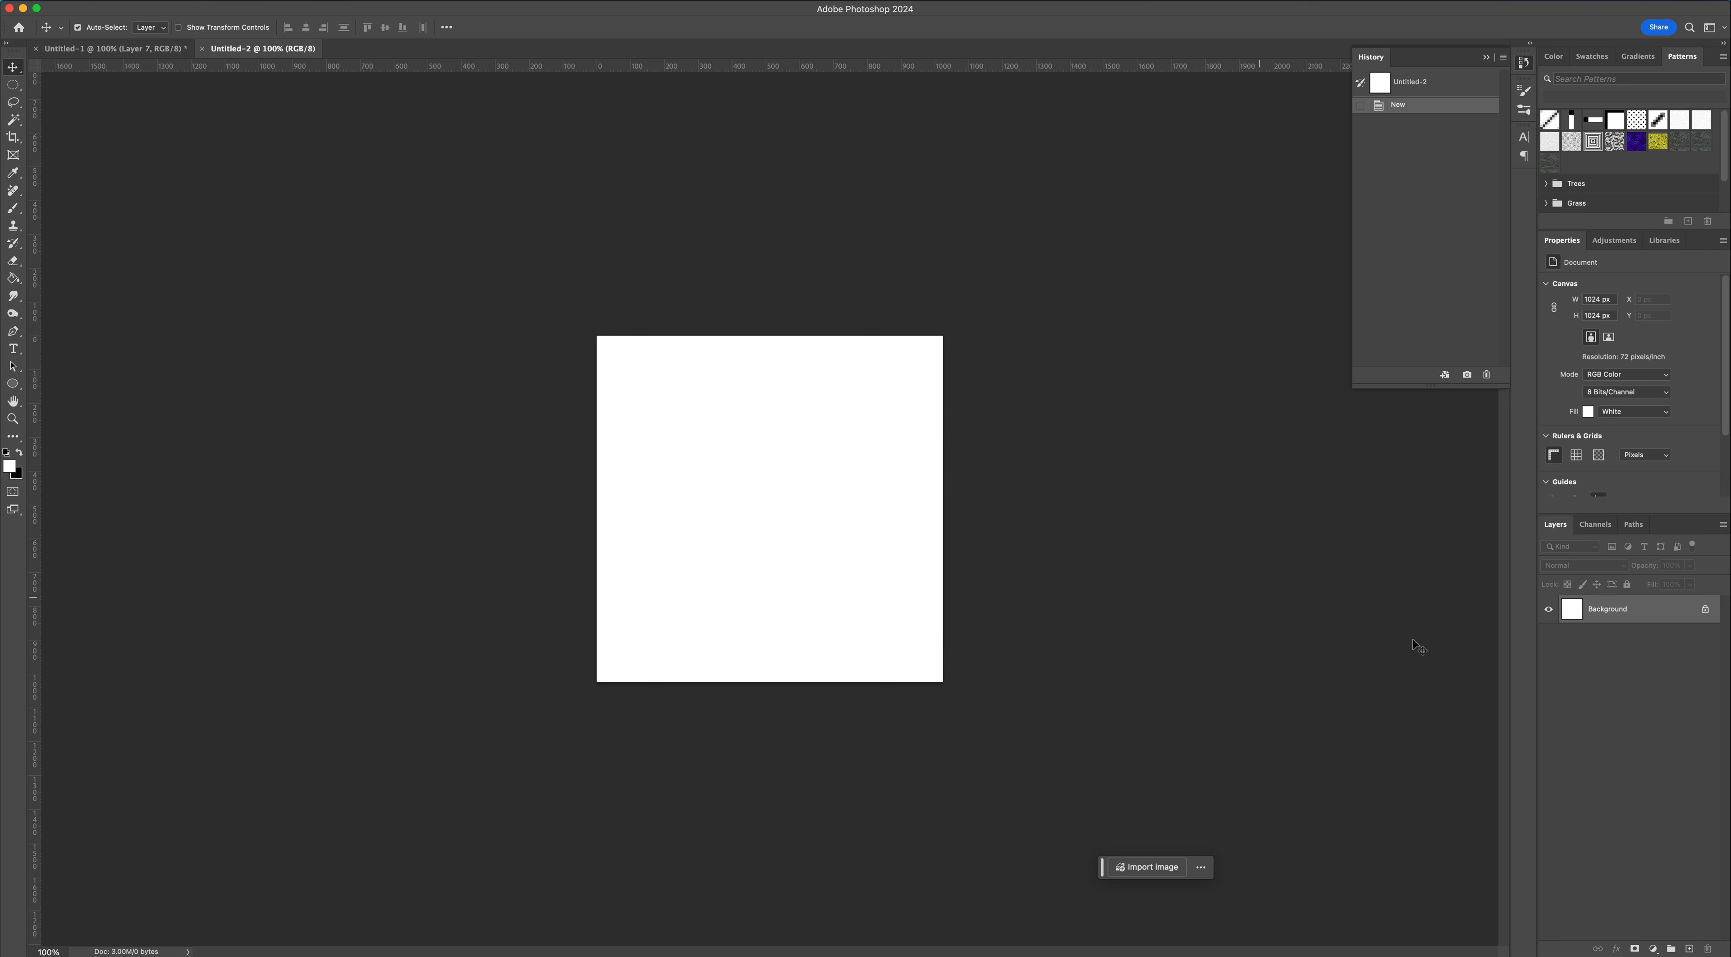
# - Add a new layer and make a circular selection about 990 px wide, centred on the canvas
pyautogui.click(1689, 948)
pyautogui.press('m')
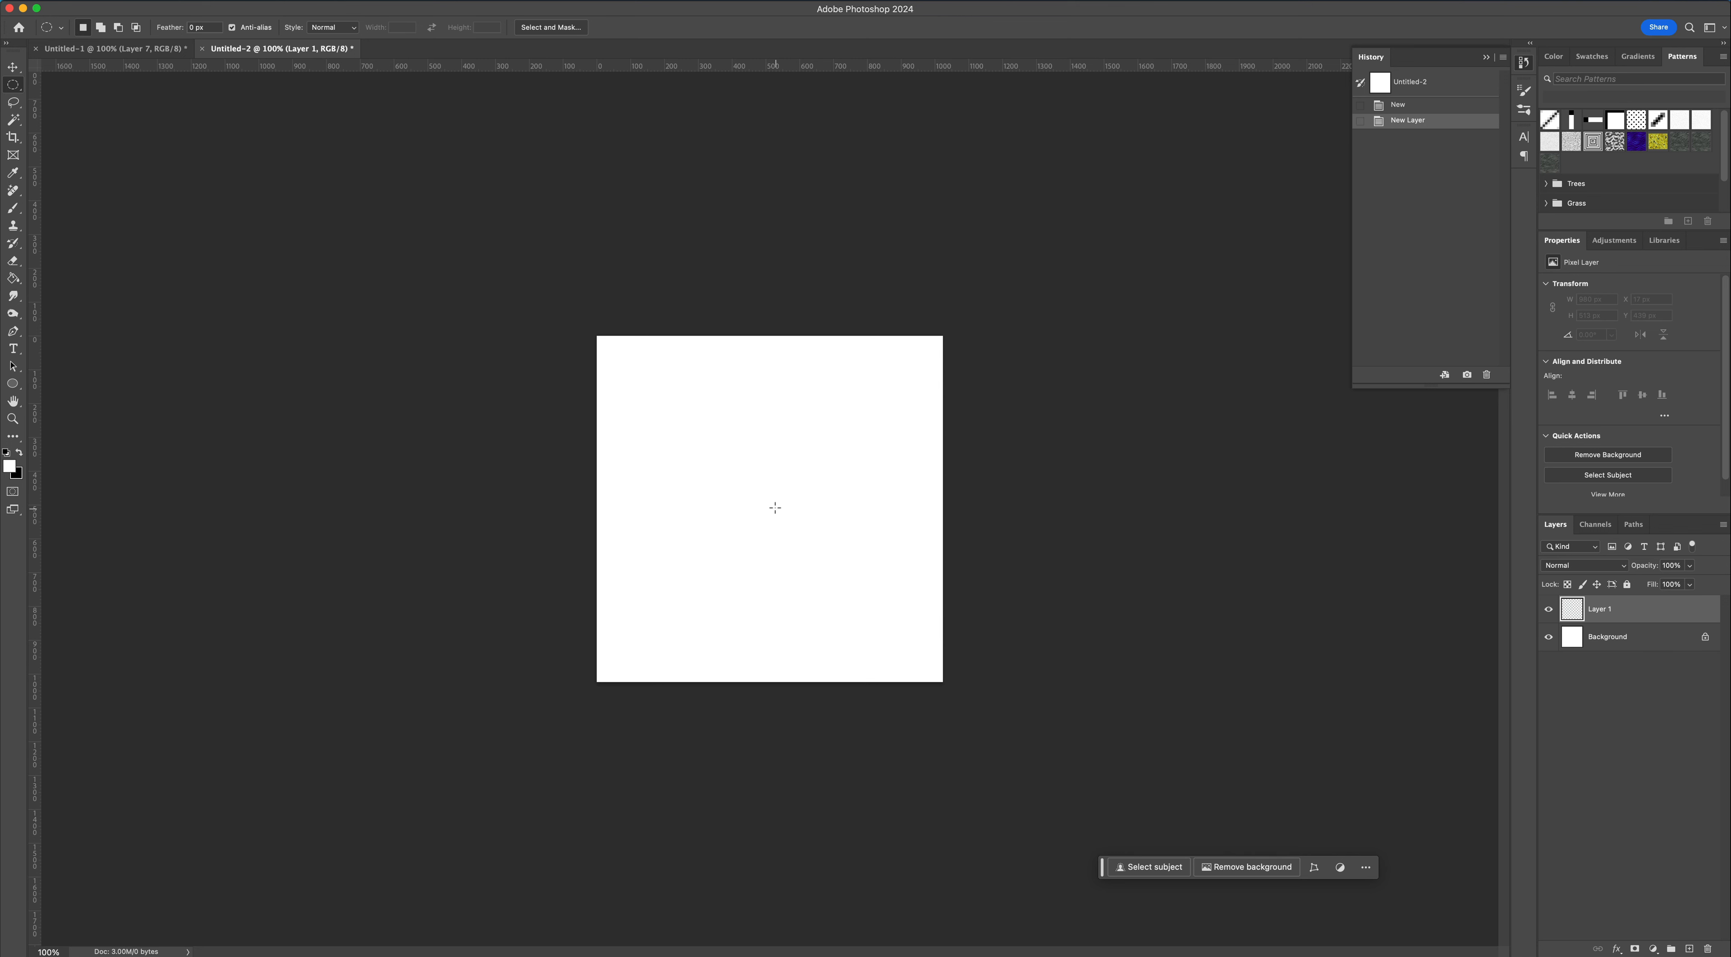
pyautogui.press('shift')
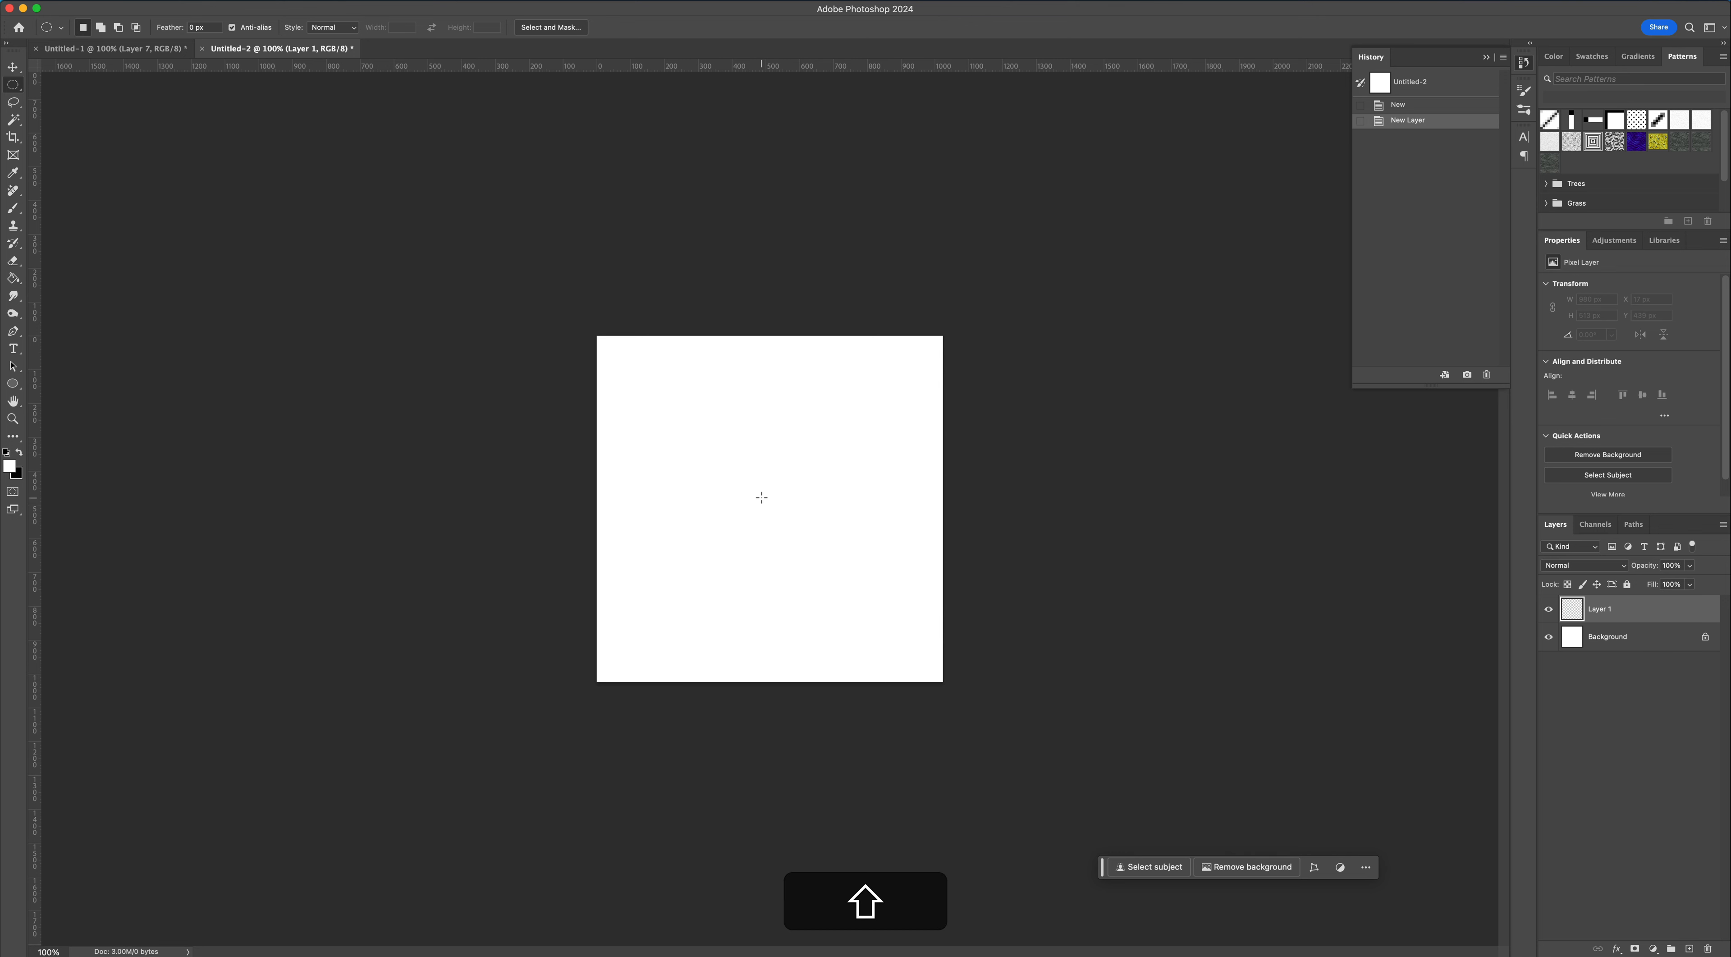
pyautogui.press('alt')
pyautogui.moveTo(761, 497); pyautogui.dragTo(928, 711)
pyautogui.moveTo(765, 504); pyautogui.dragTo(764, 505)
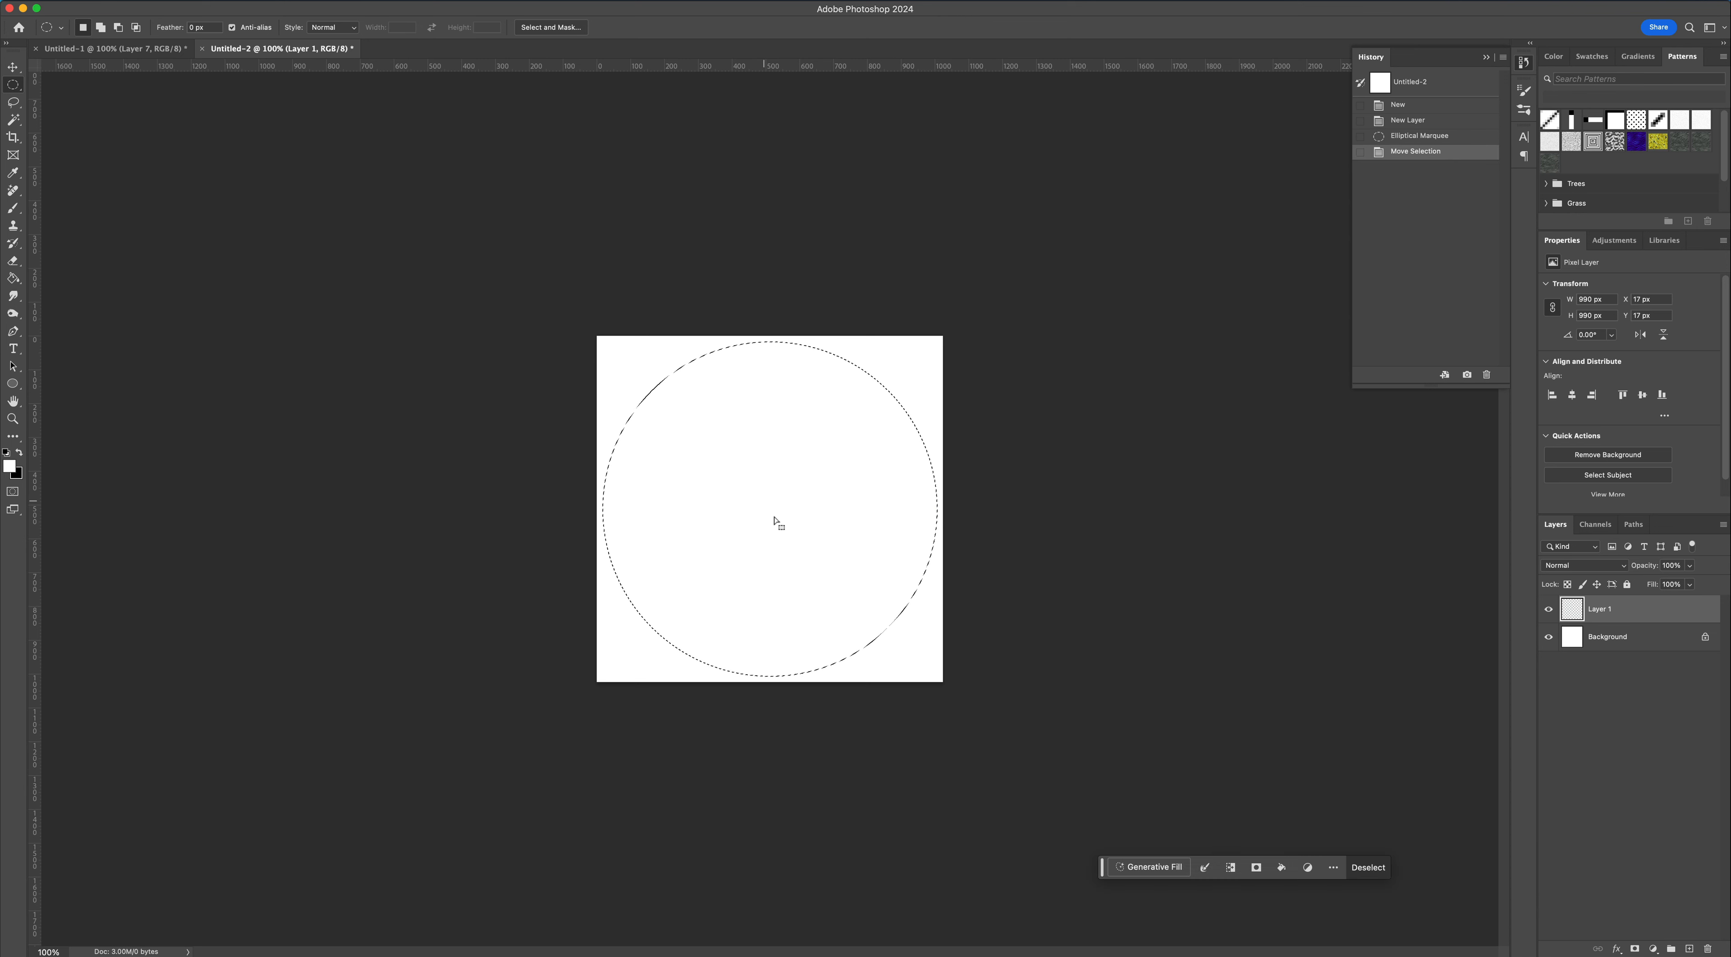
# - Fill the circular selection with near-black 080808 using the Paint Bucket, and deselect it
pyautogui.click(15, 278)
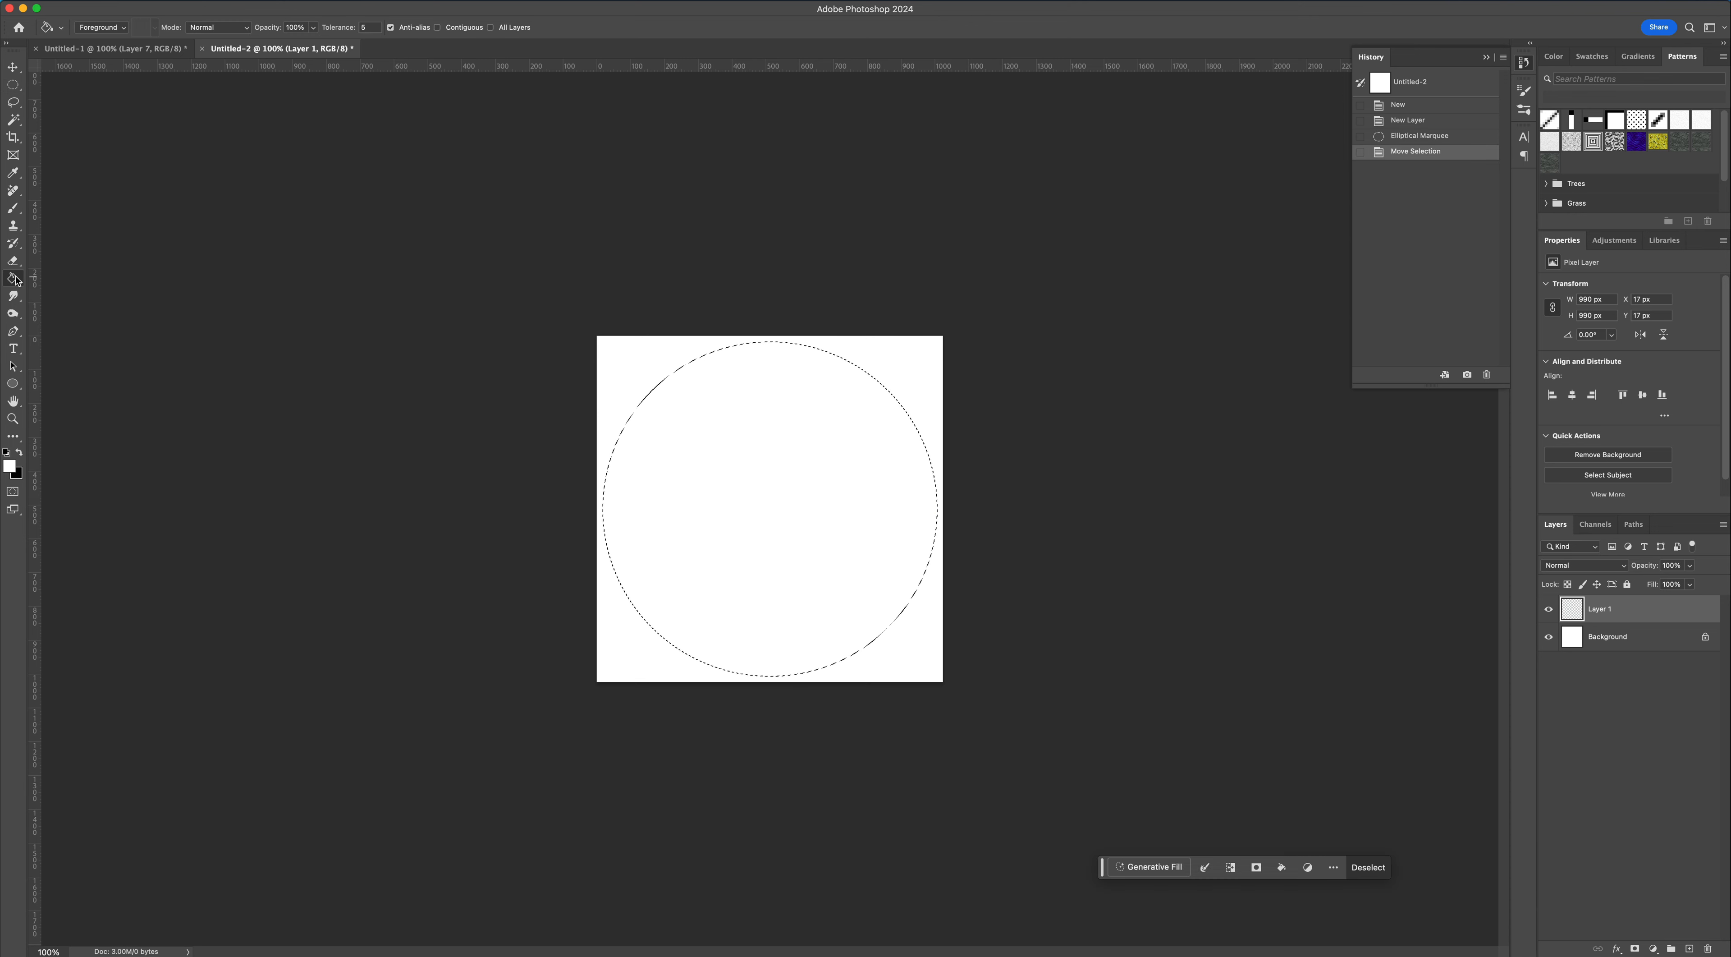
pyautogui.click(20, 453)
pyautogui.click(9, 466)
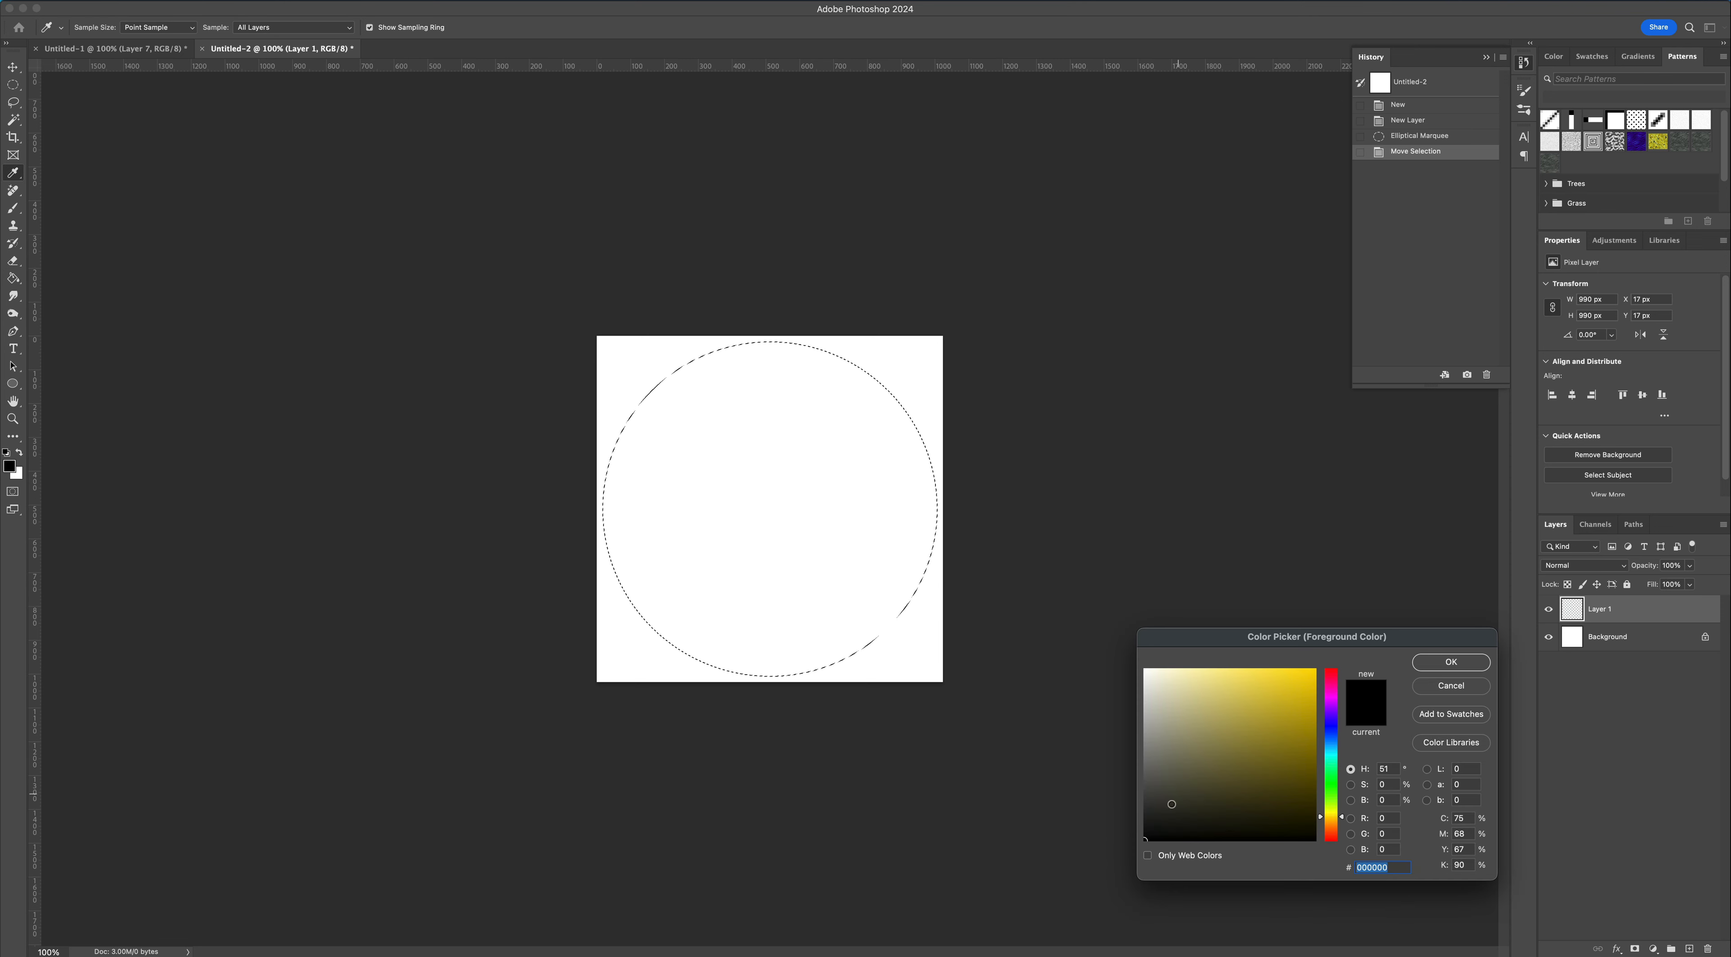
pyautogui.moveTo(1185, 644); pyautogui.dragTo(1076, 499)
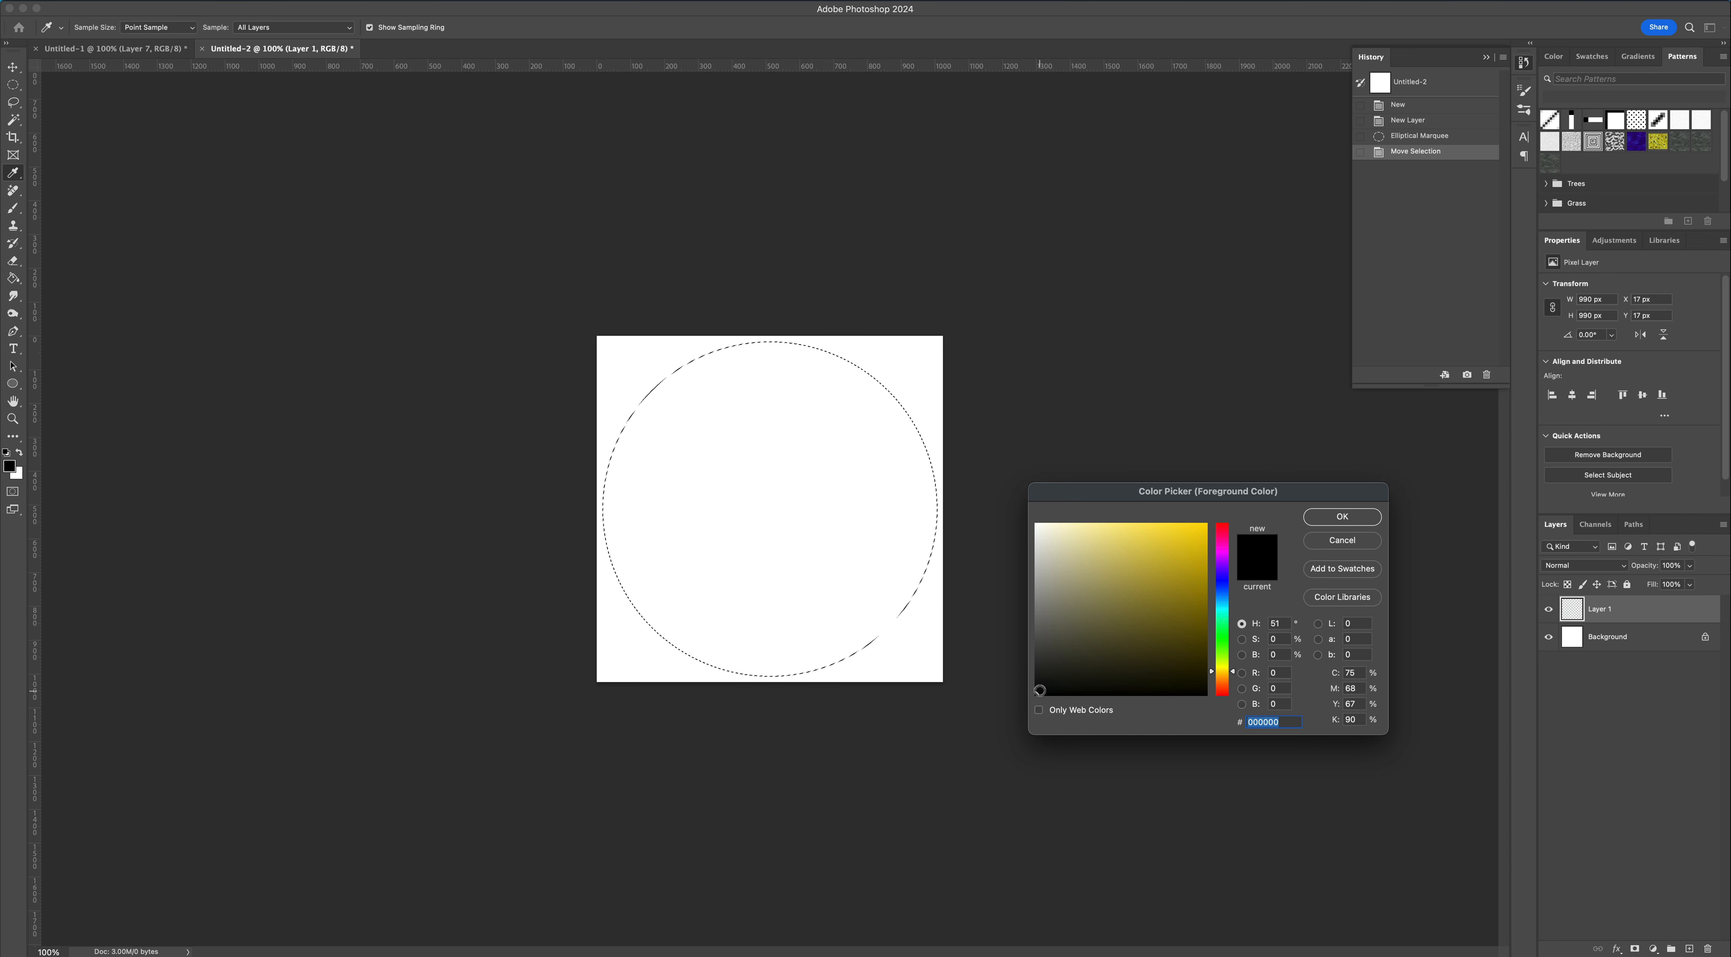
pyautogui.moveTo(1040, 691); pyautogui.dragTo(1024, 690)
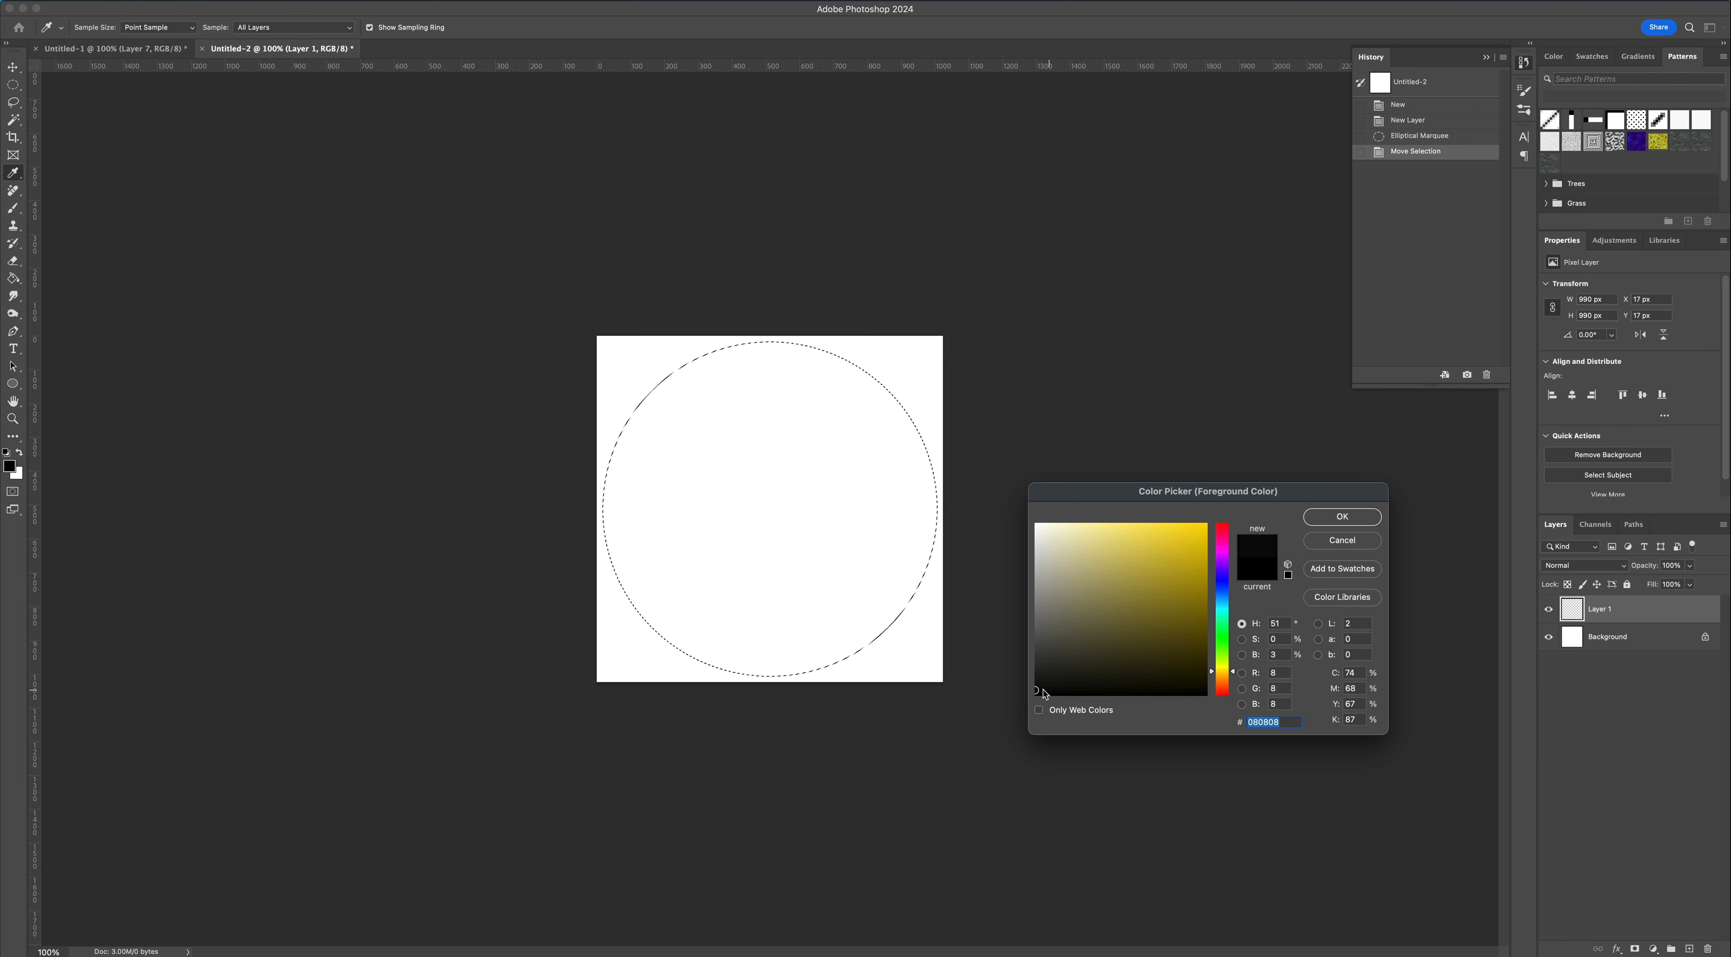
pyautogui.click(1322, 525)
pyautogui.press('g')
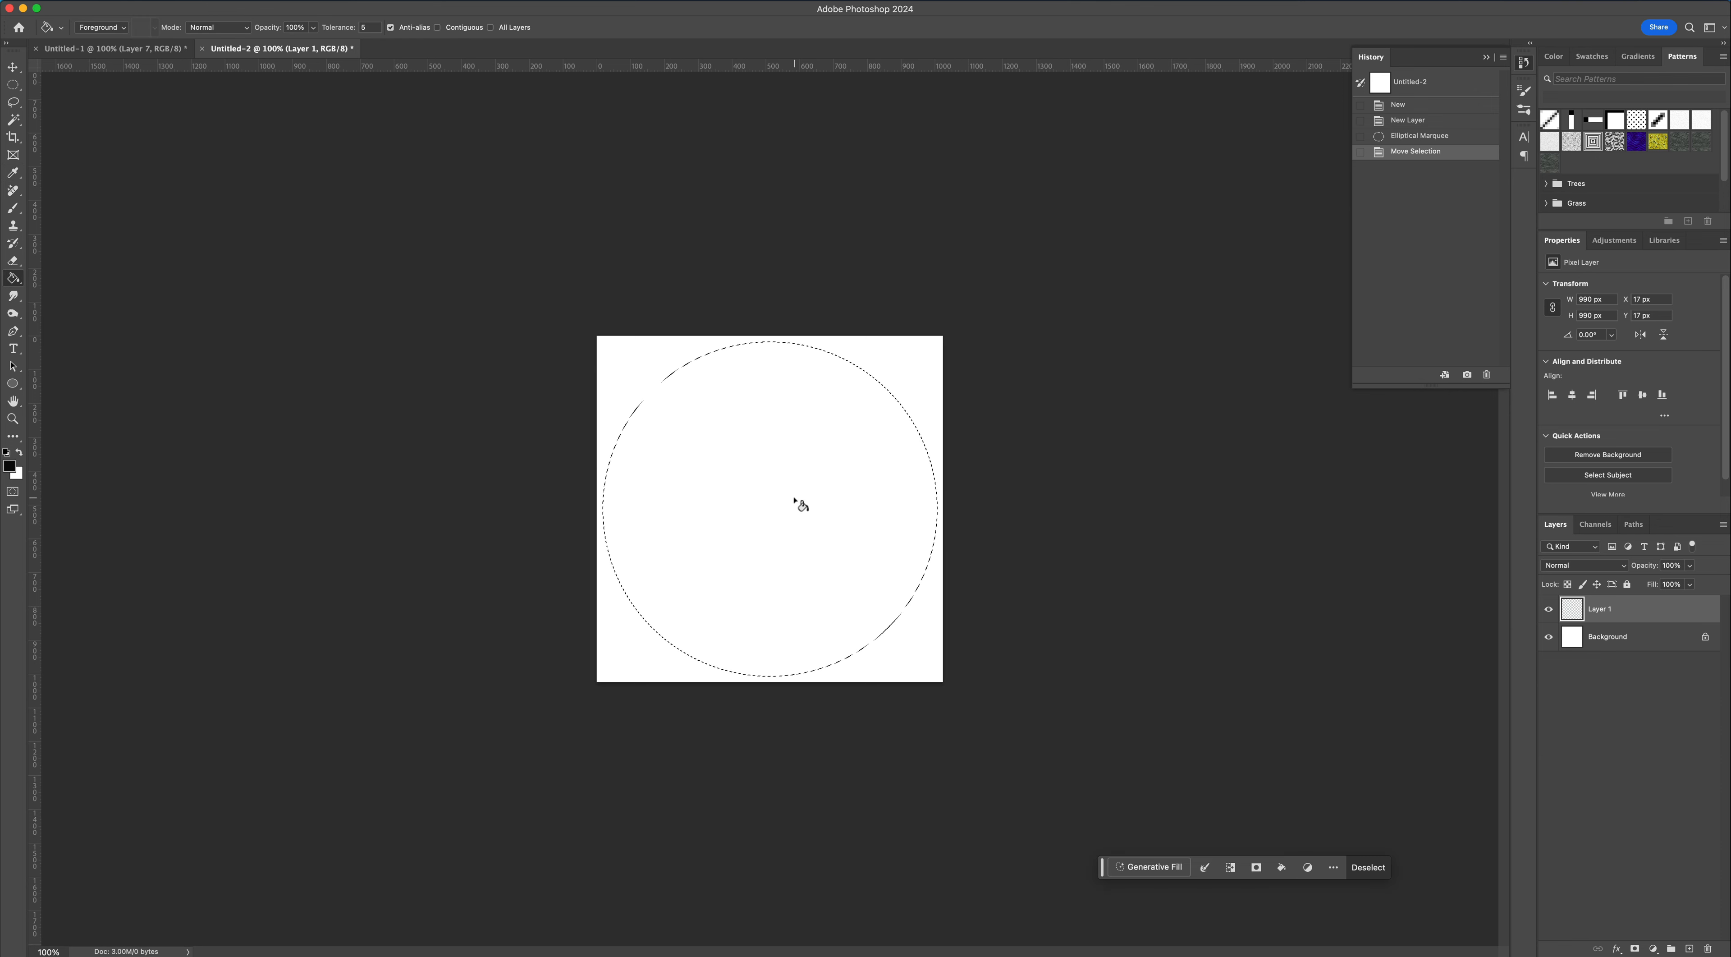
pyautogui.click(796, 501)
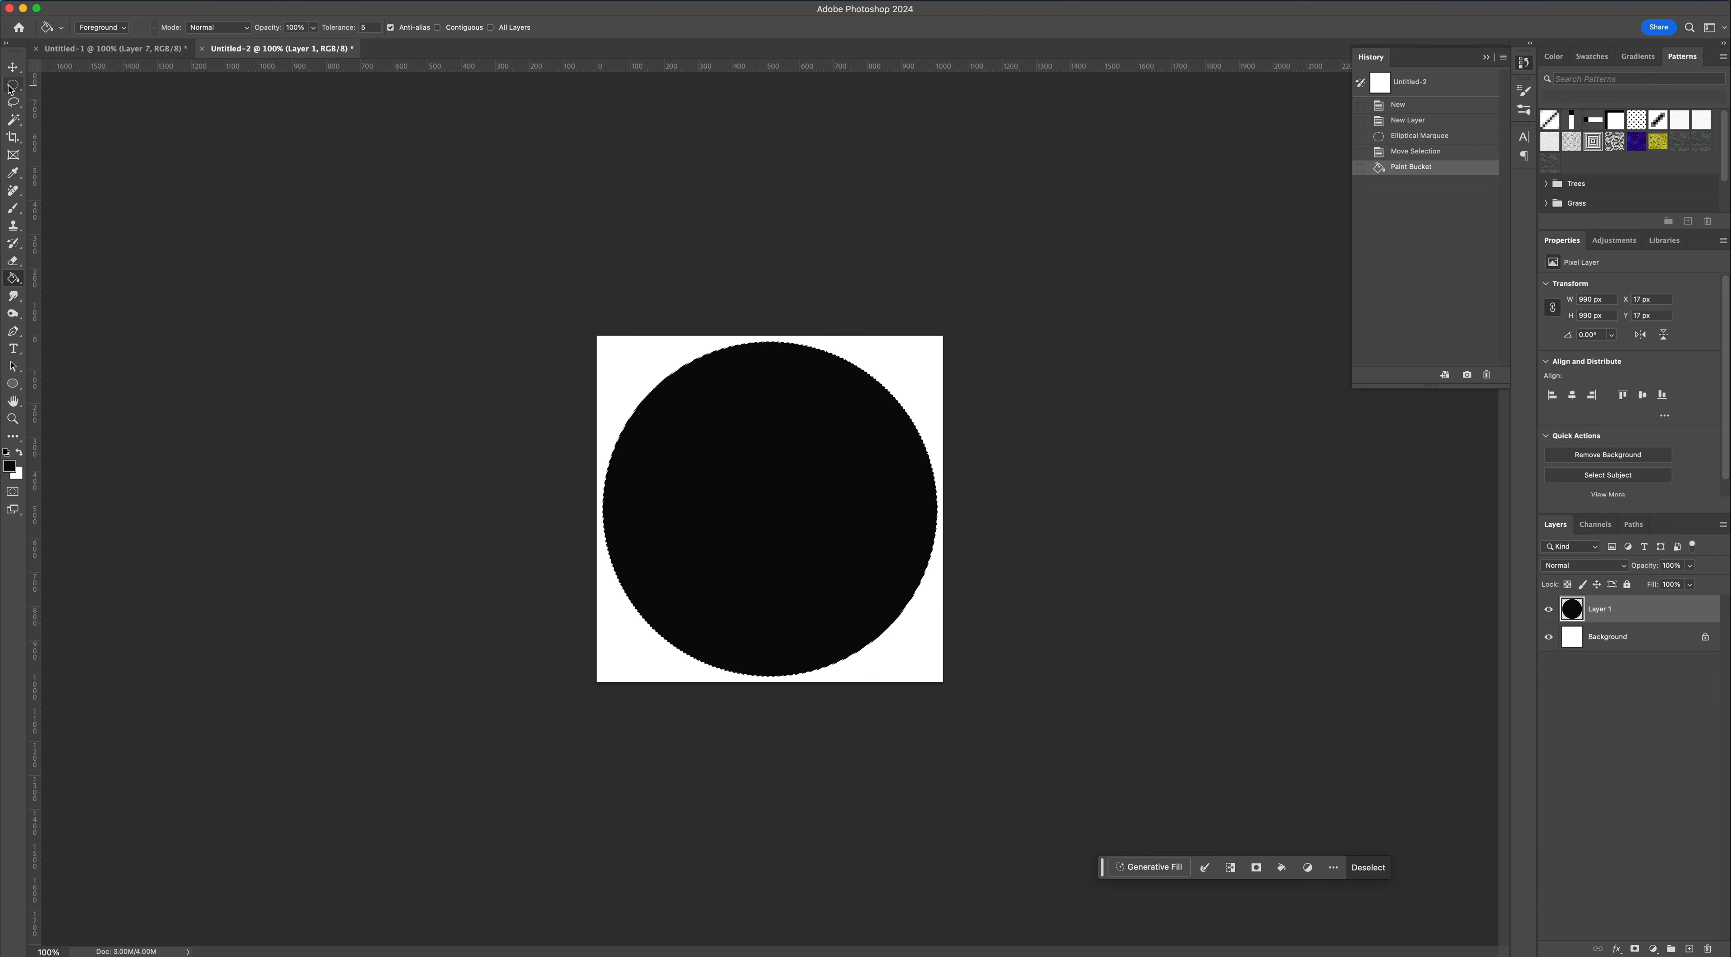
pyautogui.click(13, 85)
pyautogui.click(501, 349)
pyautogui.click(1201, 649)
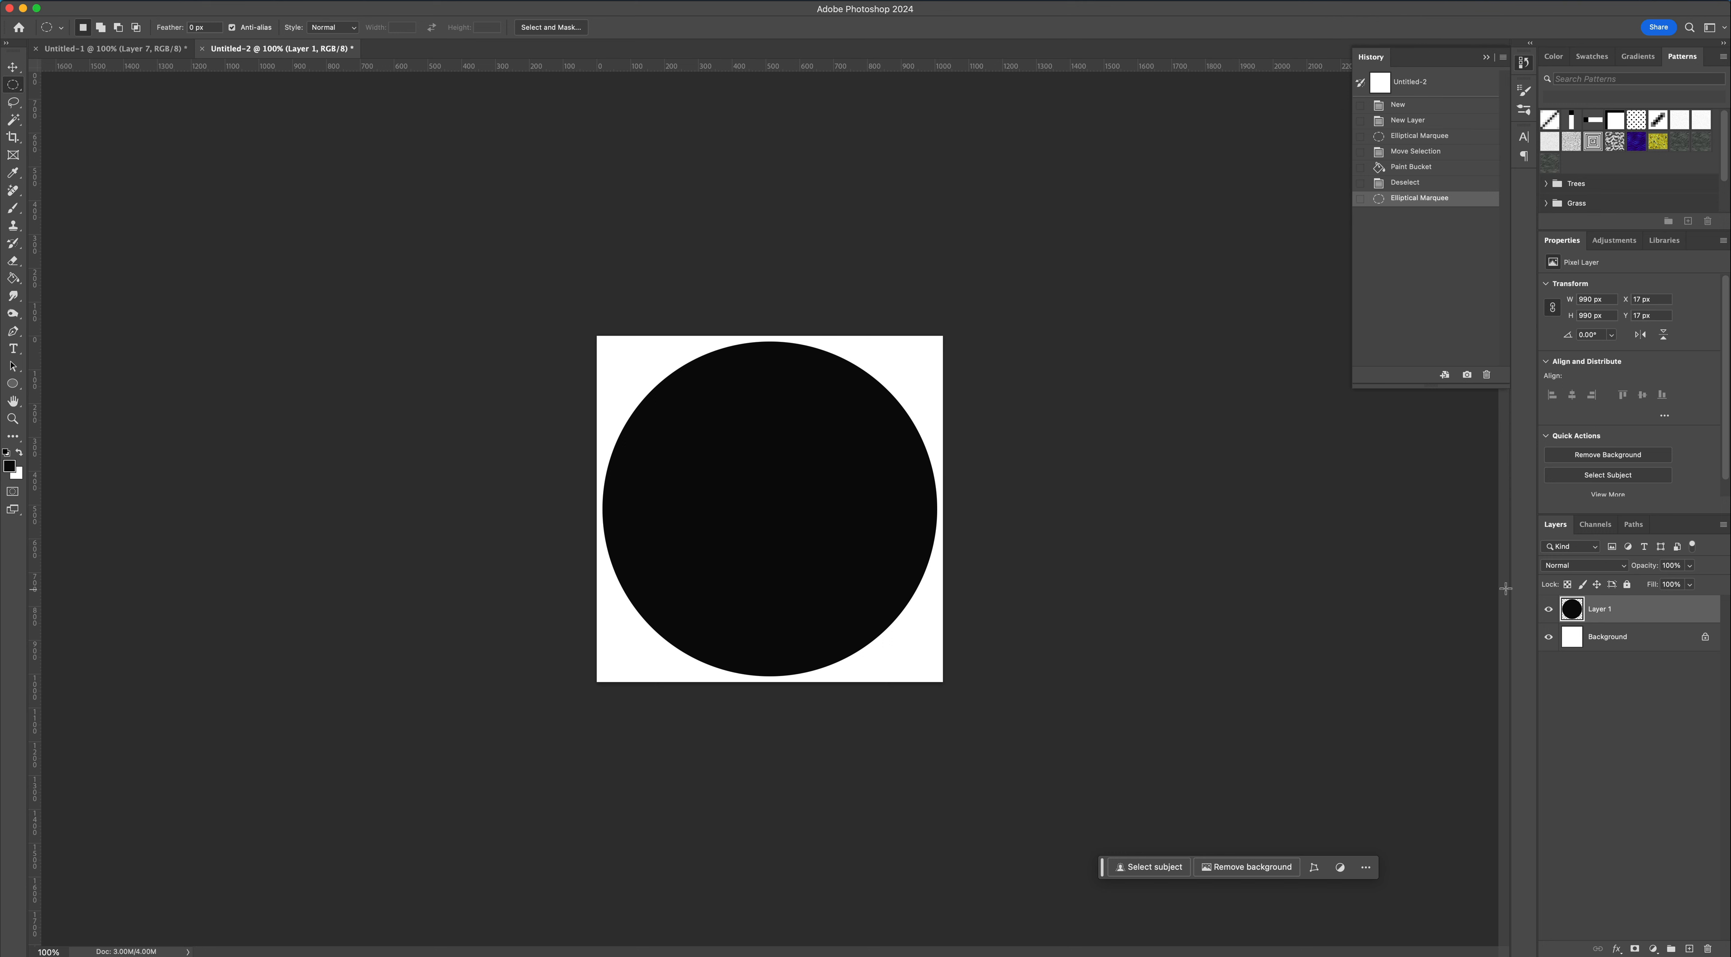
# - Add a new empty path and set the Ellipse tool to draw in Path mode
pyautogui.click(1631, 526)
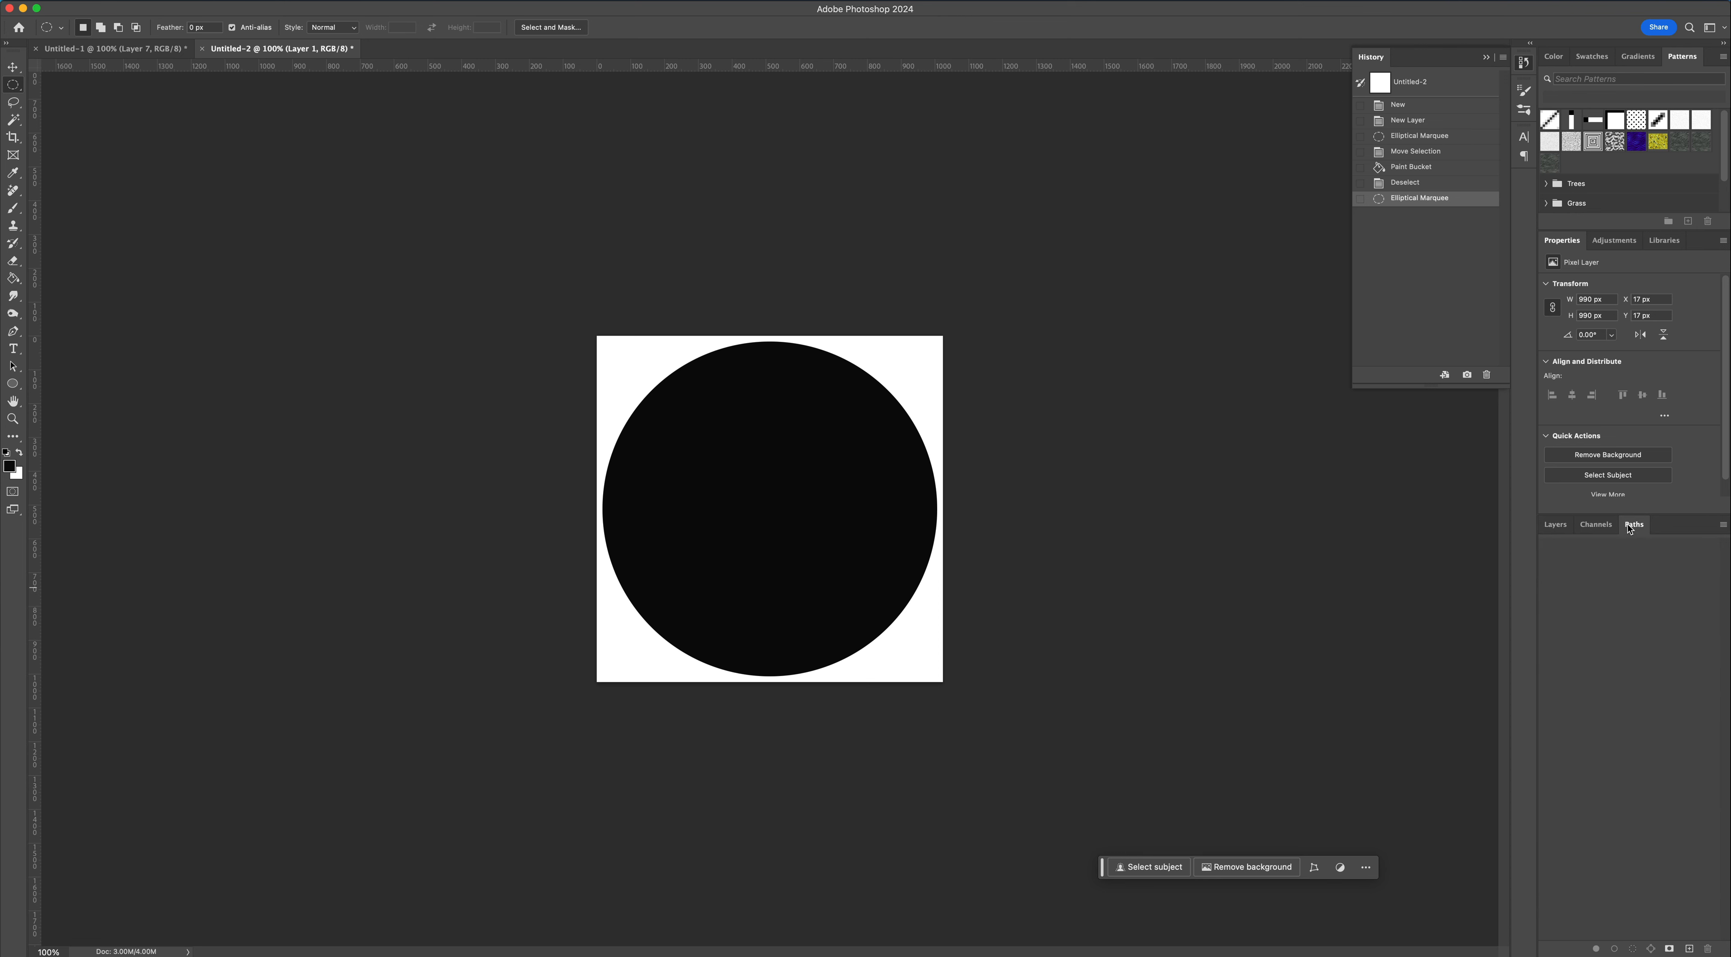
pyautogui.click(1689, 948)
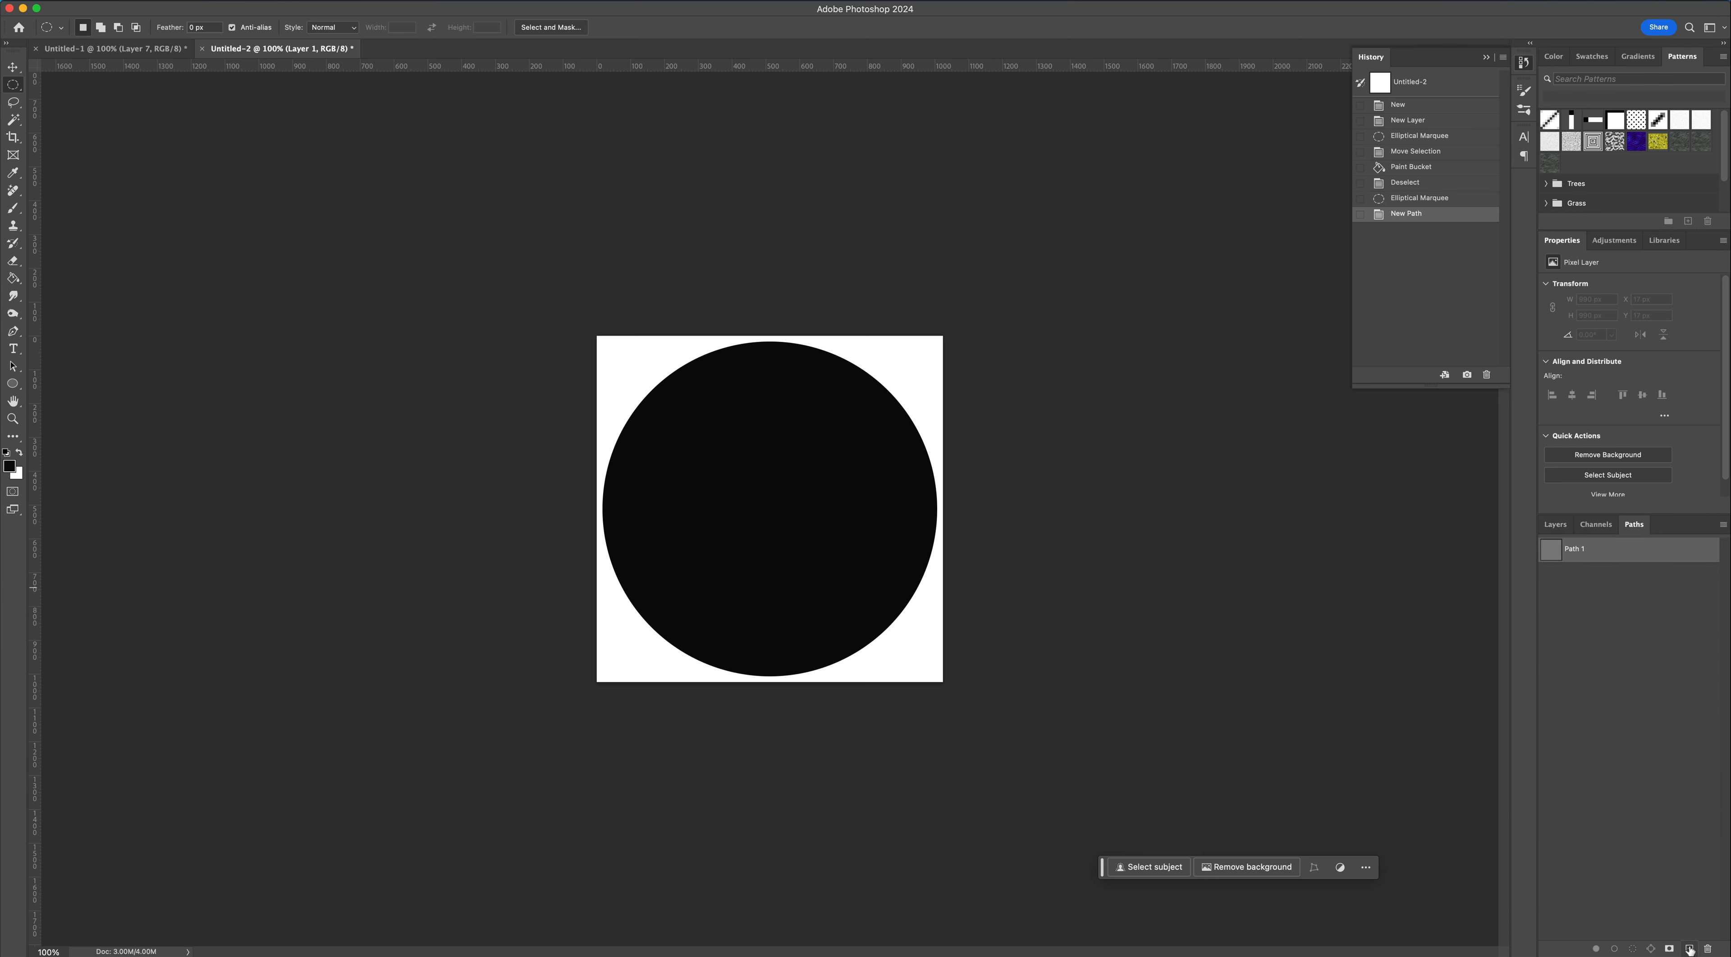
pyautogui.click(11, 385)
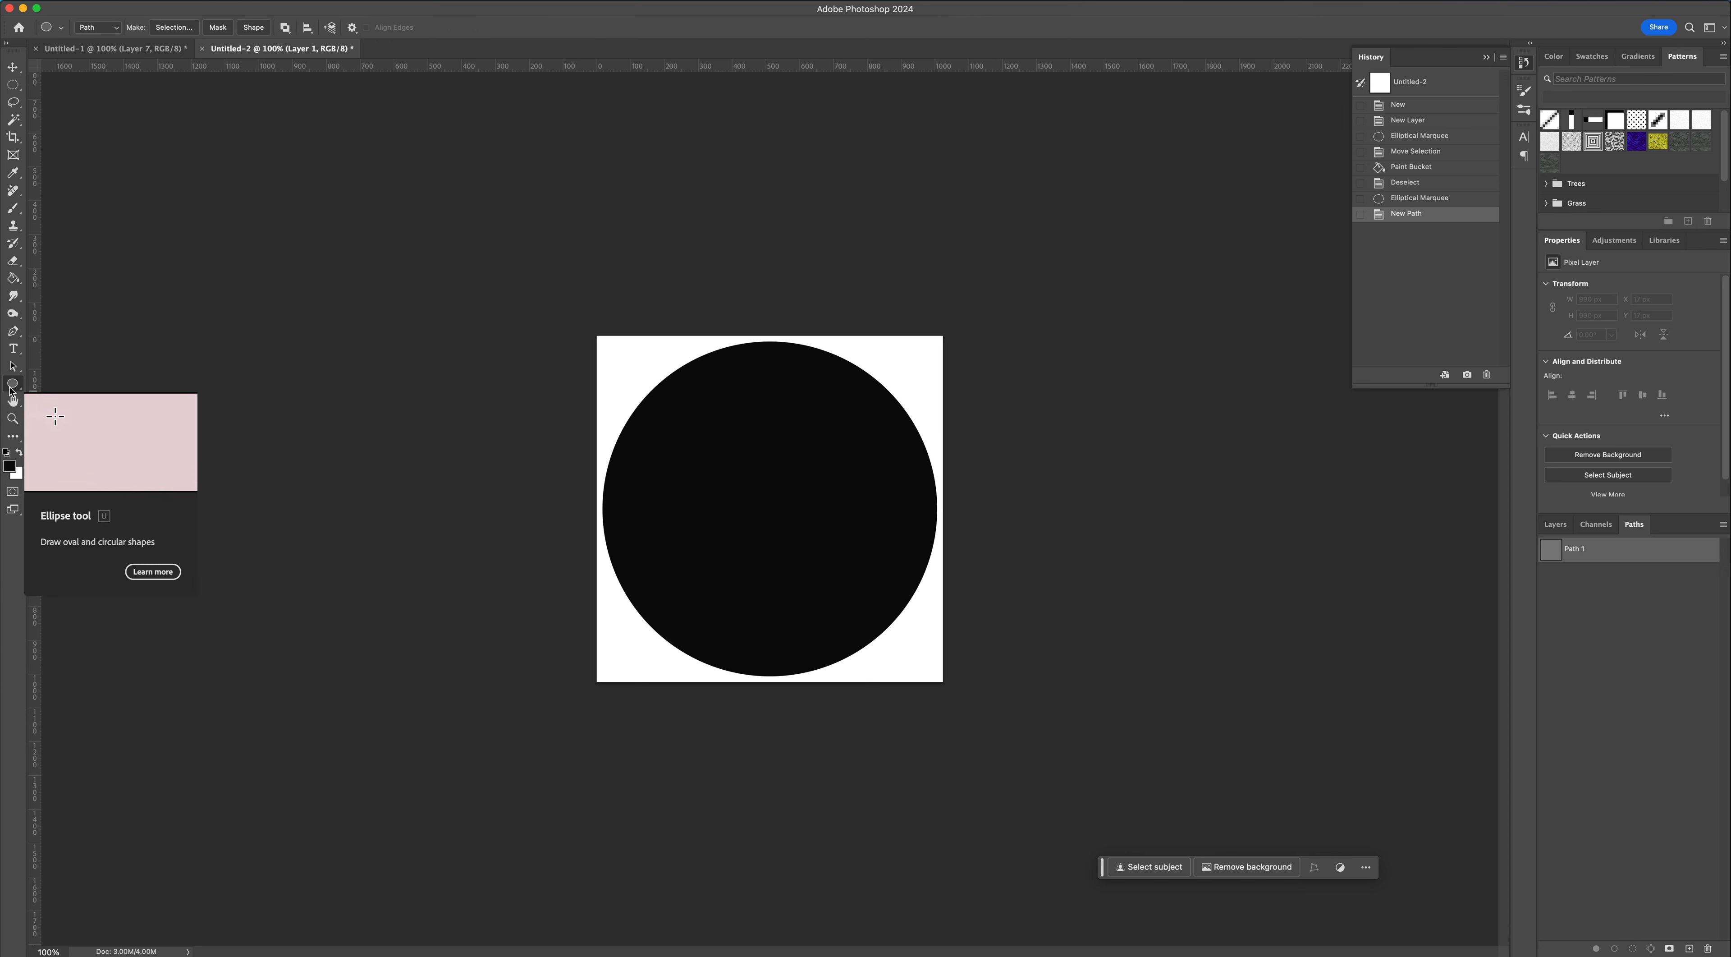
pyautogui.click(114, 28)
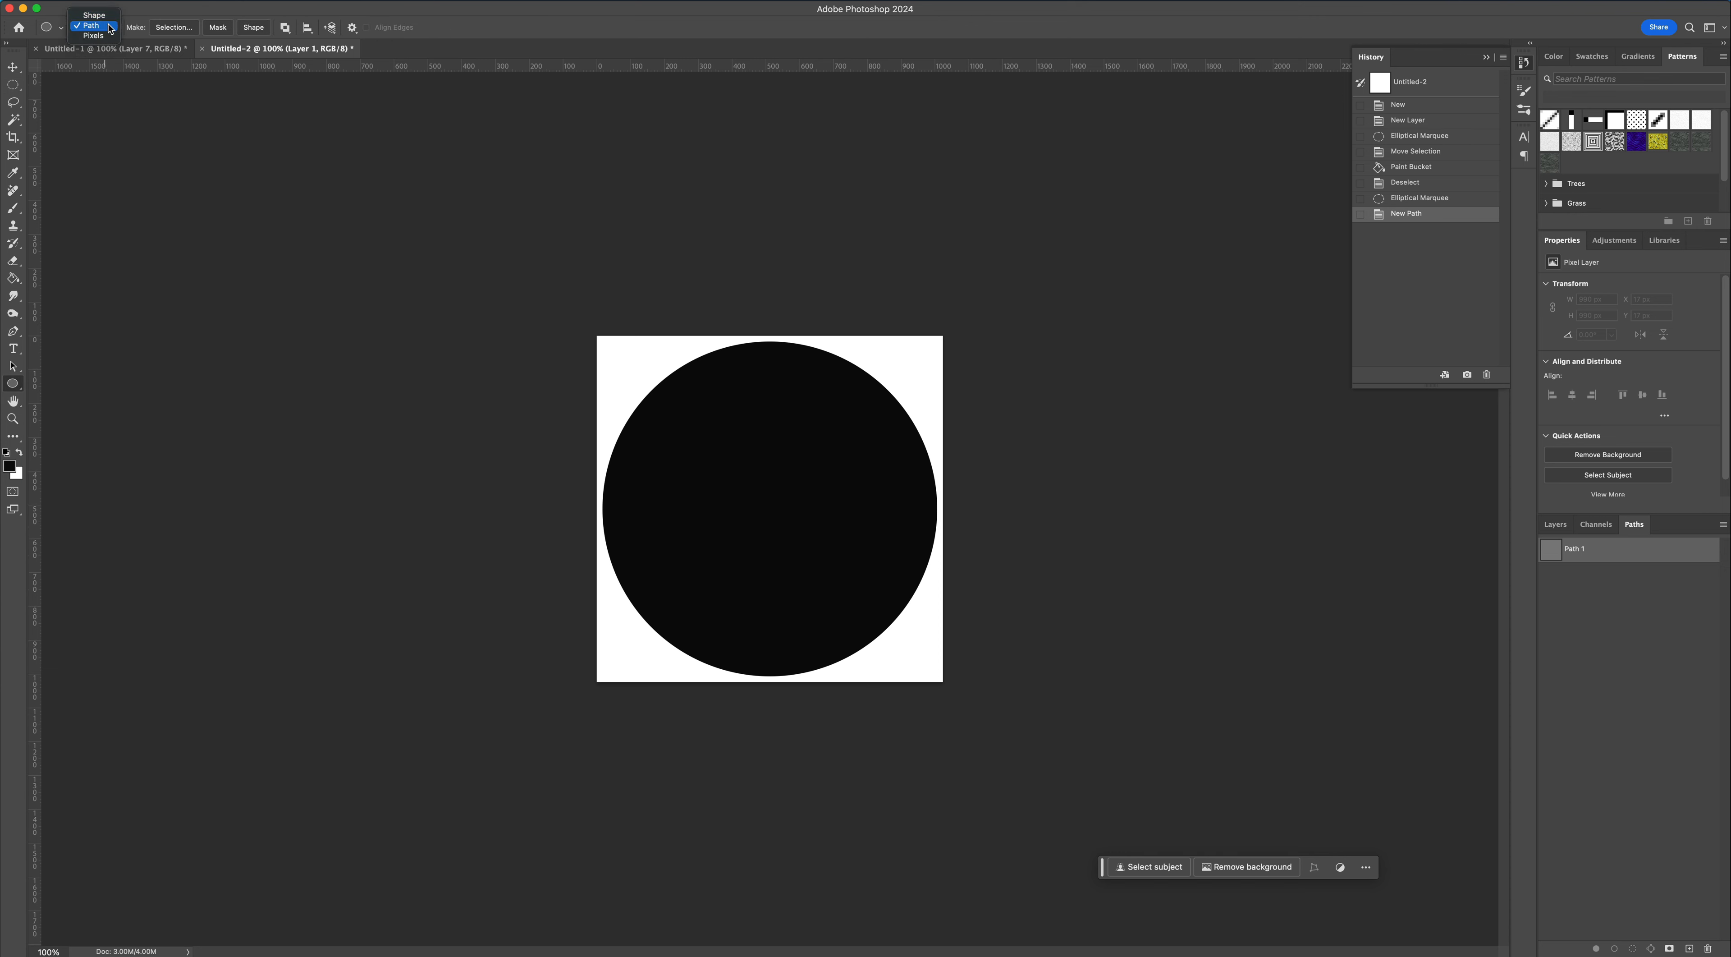
pyautogui.click(108, 25)
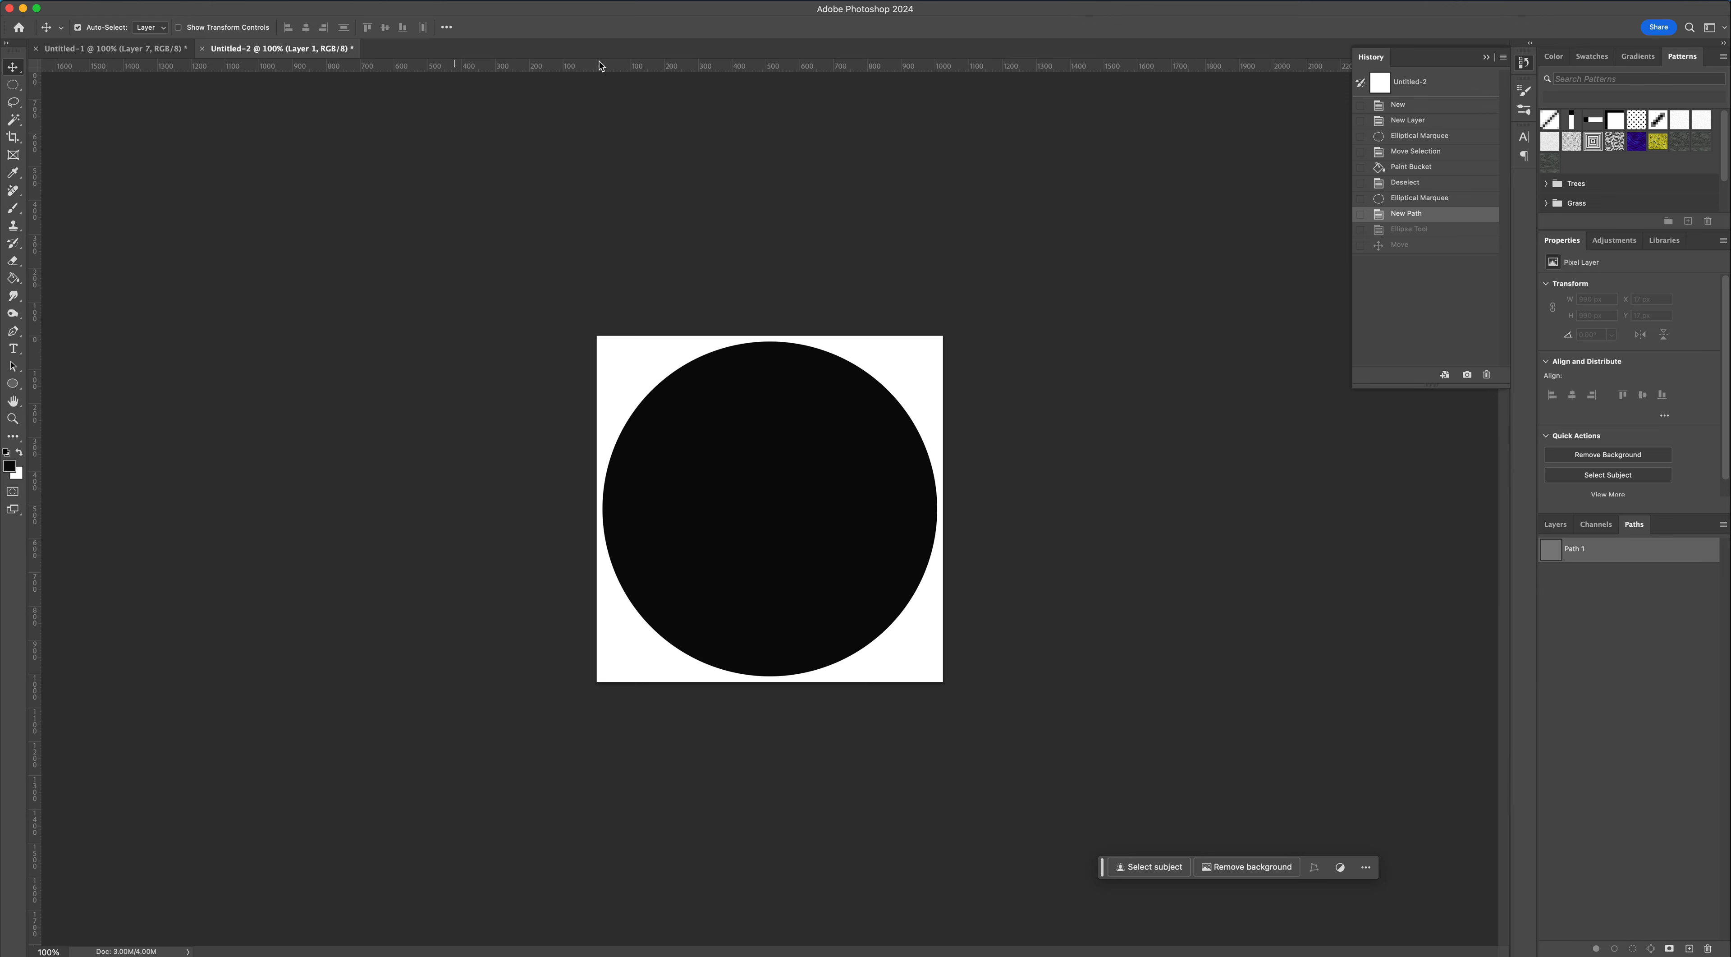
# - Place vertical and horizontal guides through the canvas centre and draw a centred circular path about 940 px wide with the Ellipse tool
pyautogui.click(362, 1)
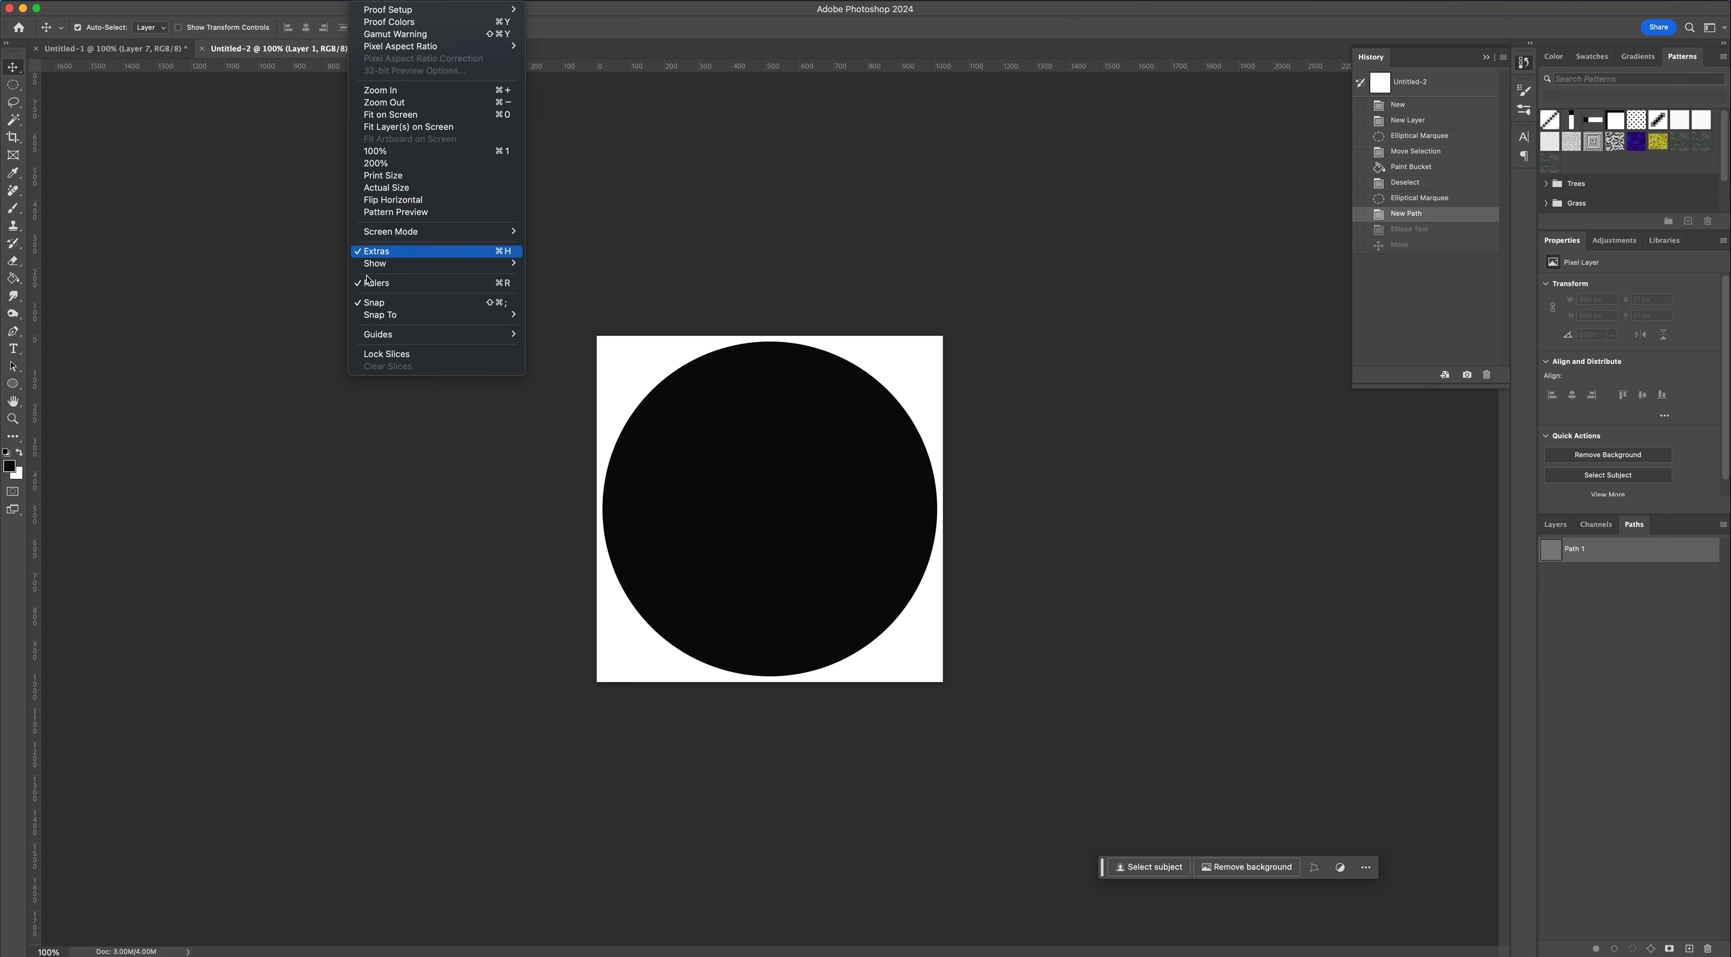
pyautogui.click(278, 440)
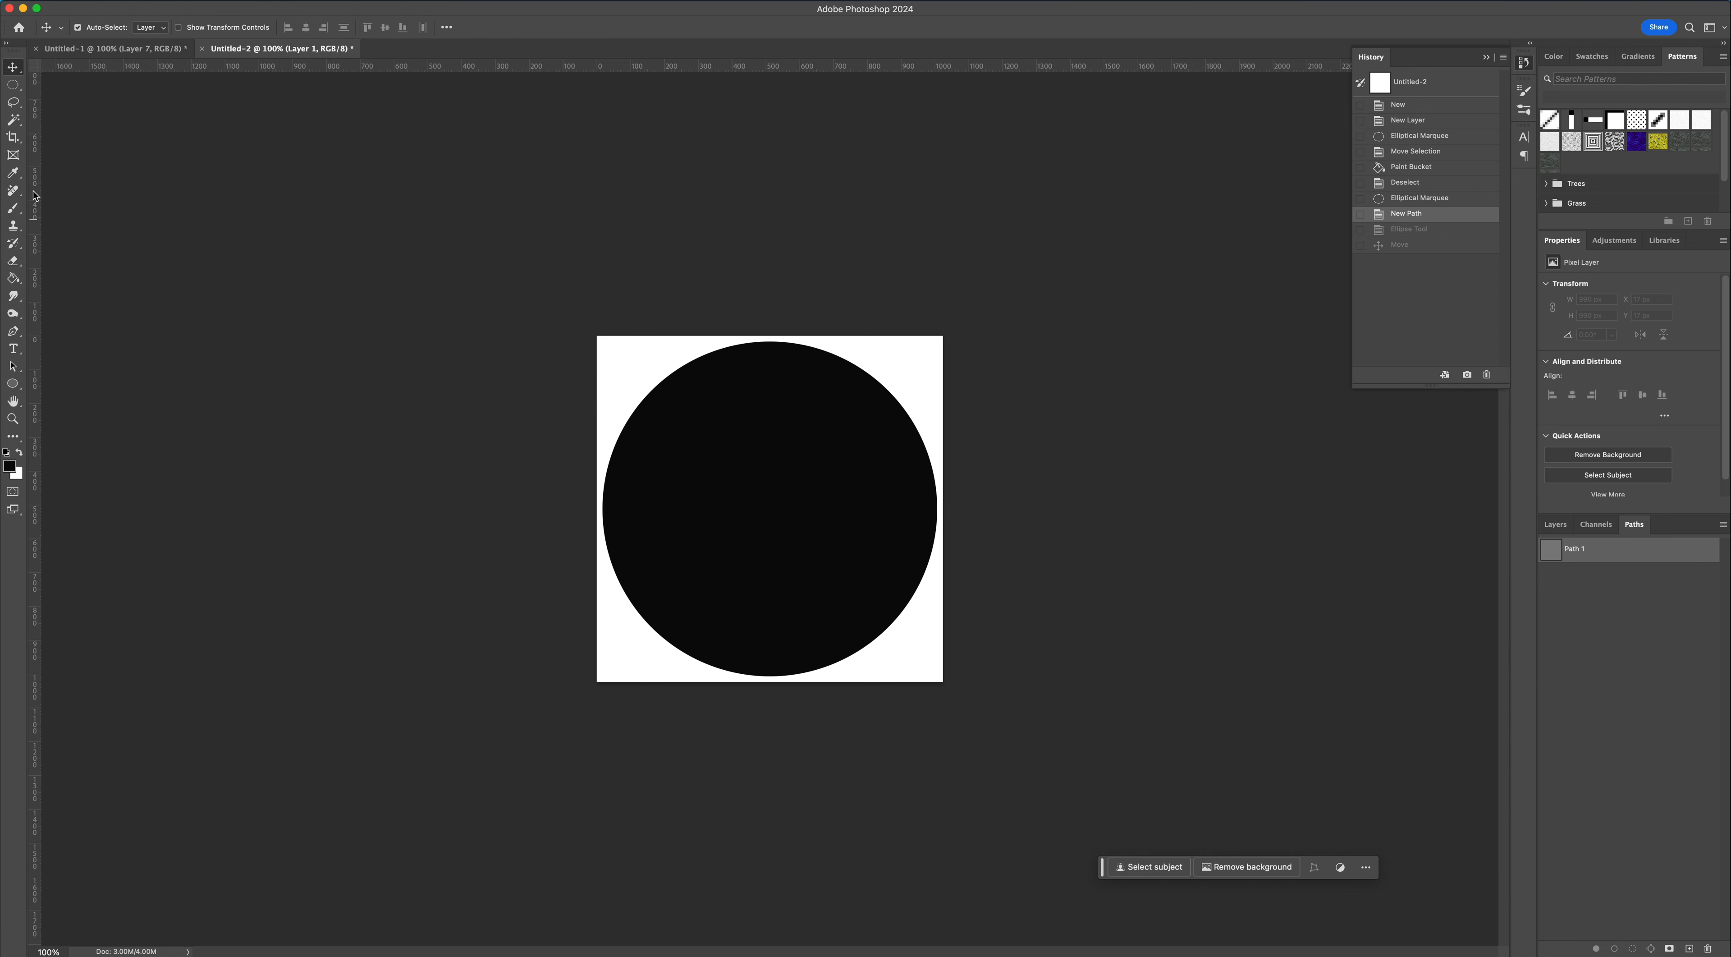
pyautogui.moveTo(34, 195); pyautogui.dragTo(769, 258)
pyautogui.moveTo(689, 67); pyautogui.dragTo(930, 678)
pyautogui.press('u')
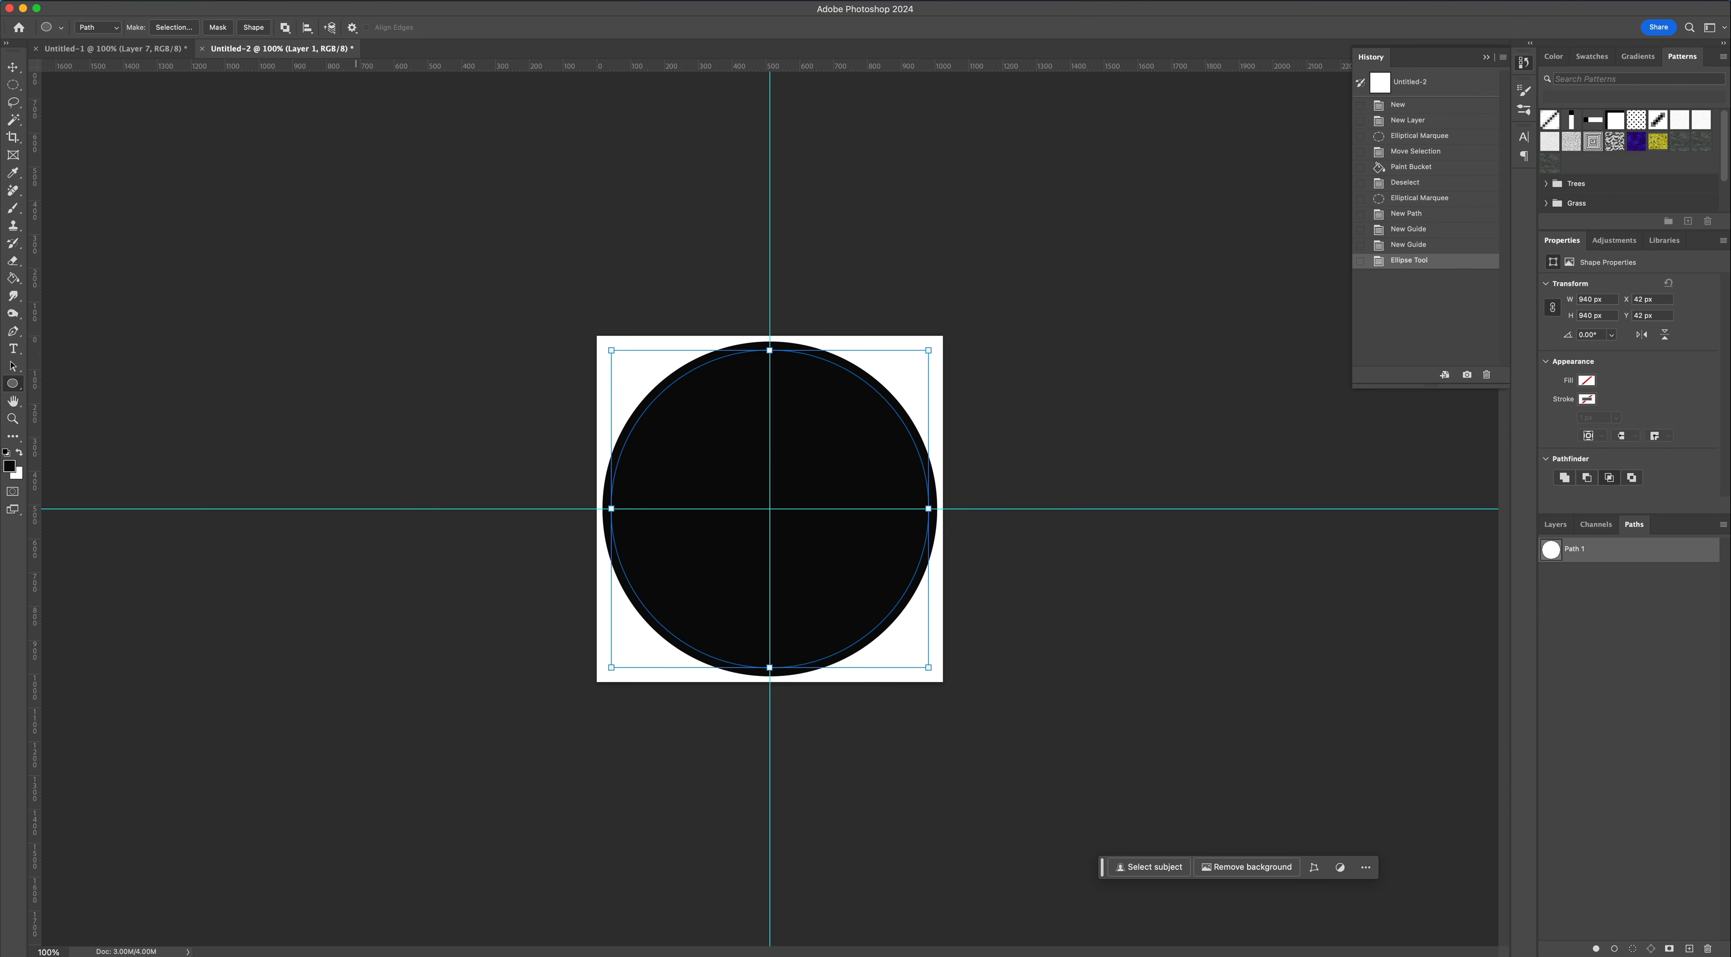
# - Open the Flame render filter and set the flame type to Multiple Flames Path Directed with a length of 250
pyautogui.click(340, 0)
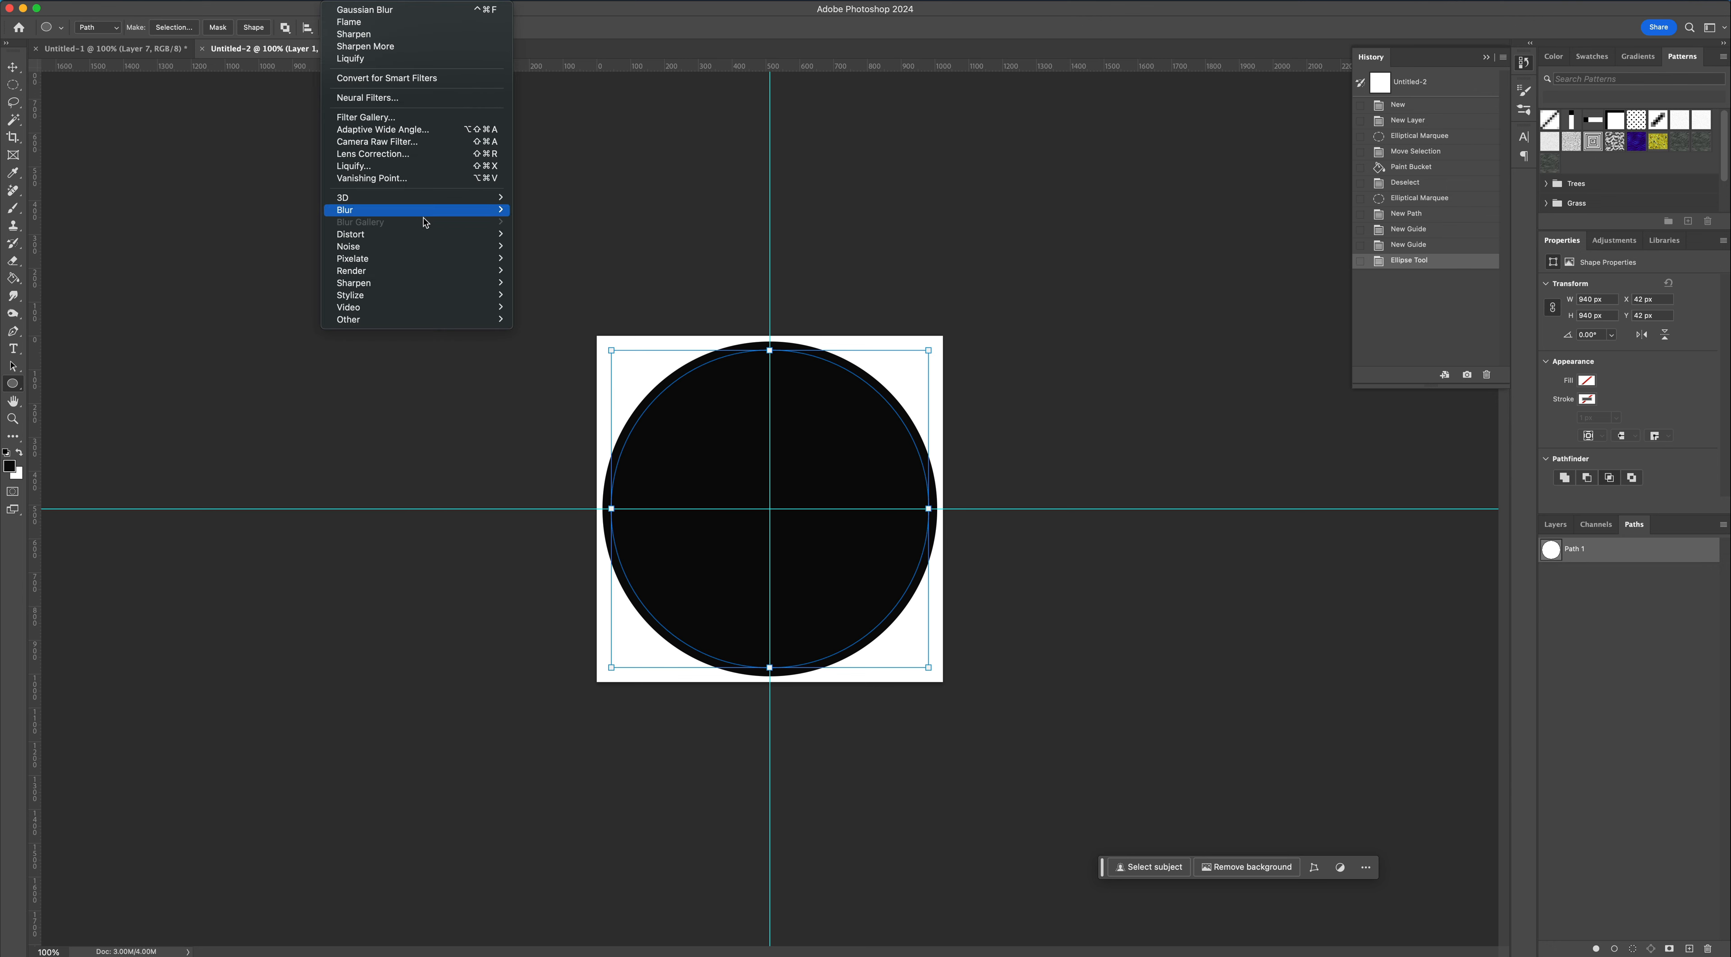
pyautogui.moveTo(439, 270)
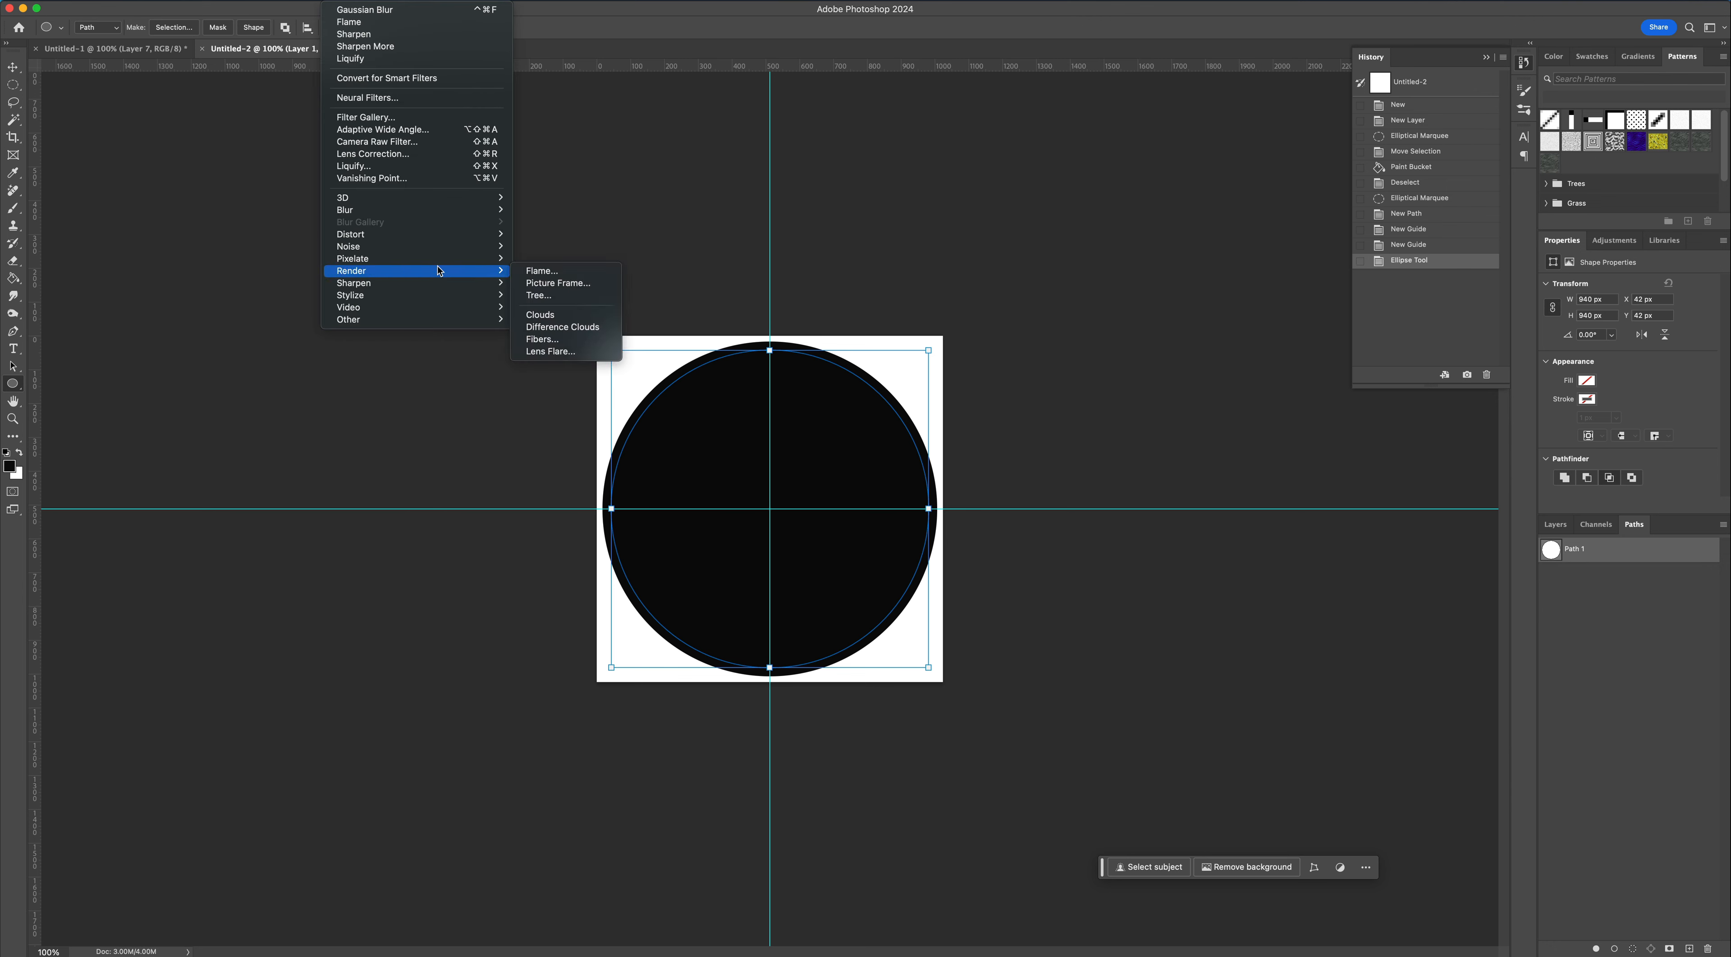
pyautogui.click(531, 276)
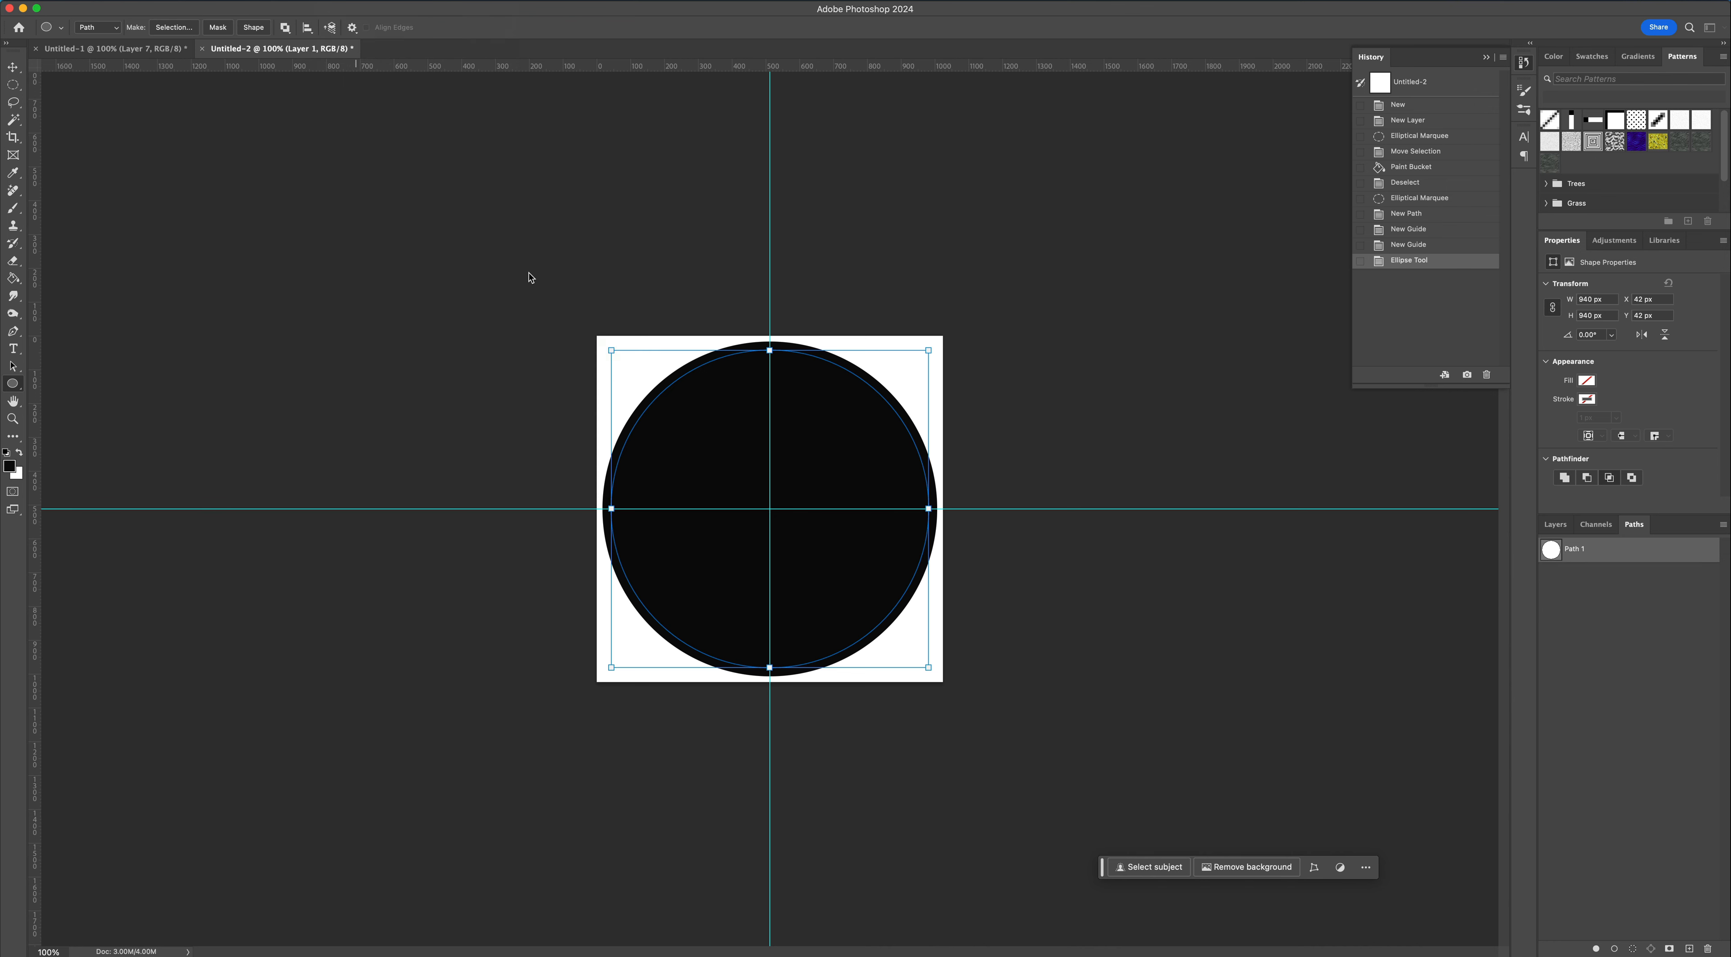
pyautogui.moveTo(783, 308); pyautogui.dragTo(826, 316)
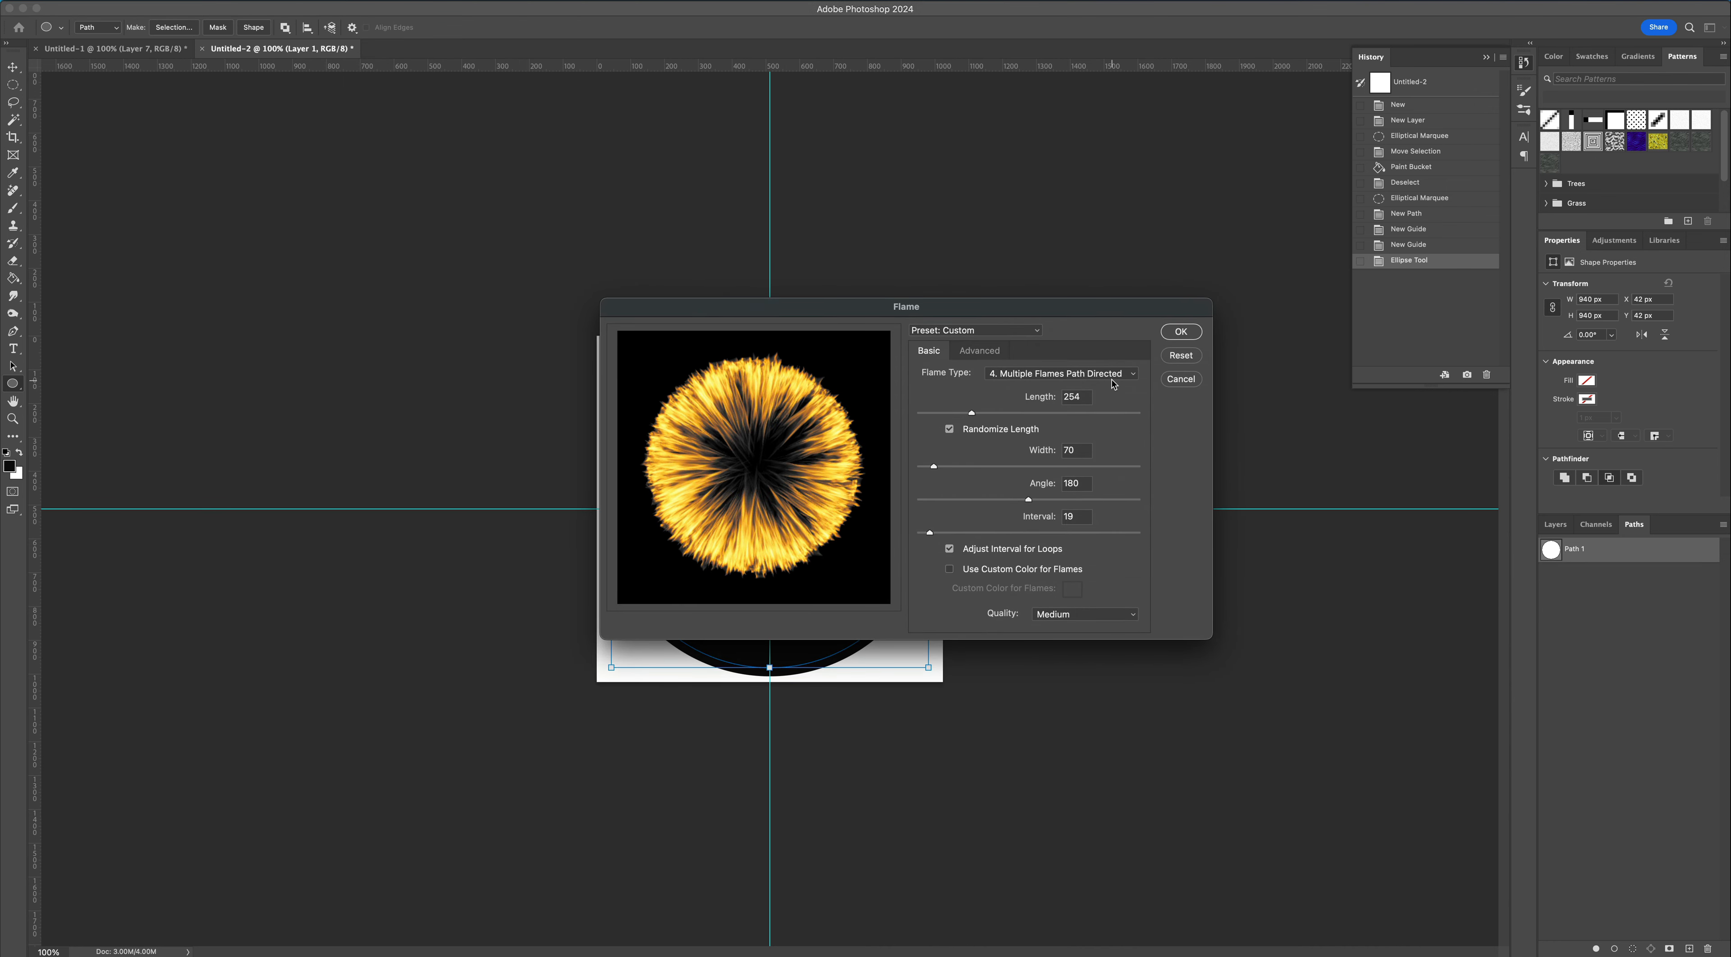
pyautogui.click(1128, 376)
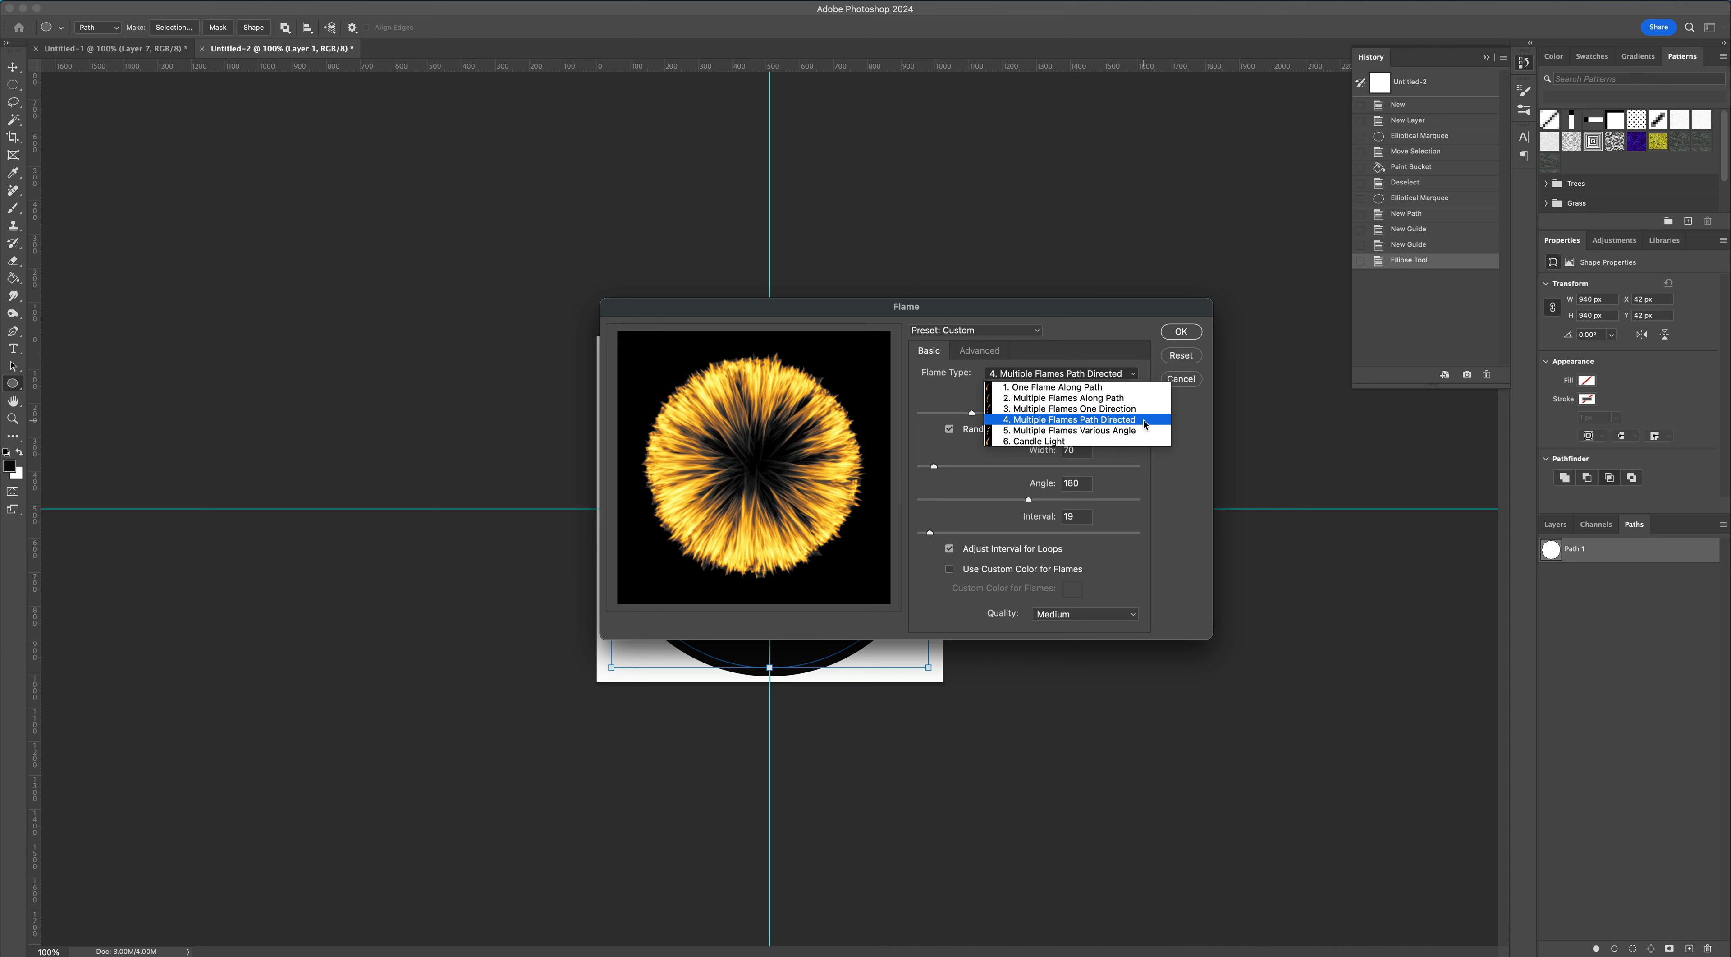
pyautogui.click(1184, 429)
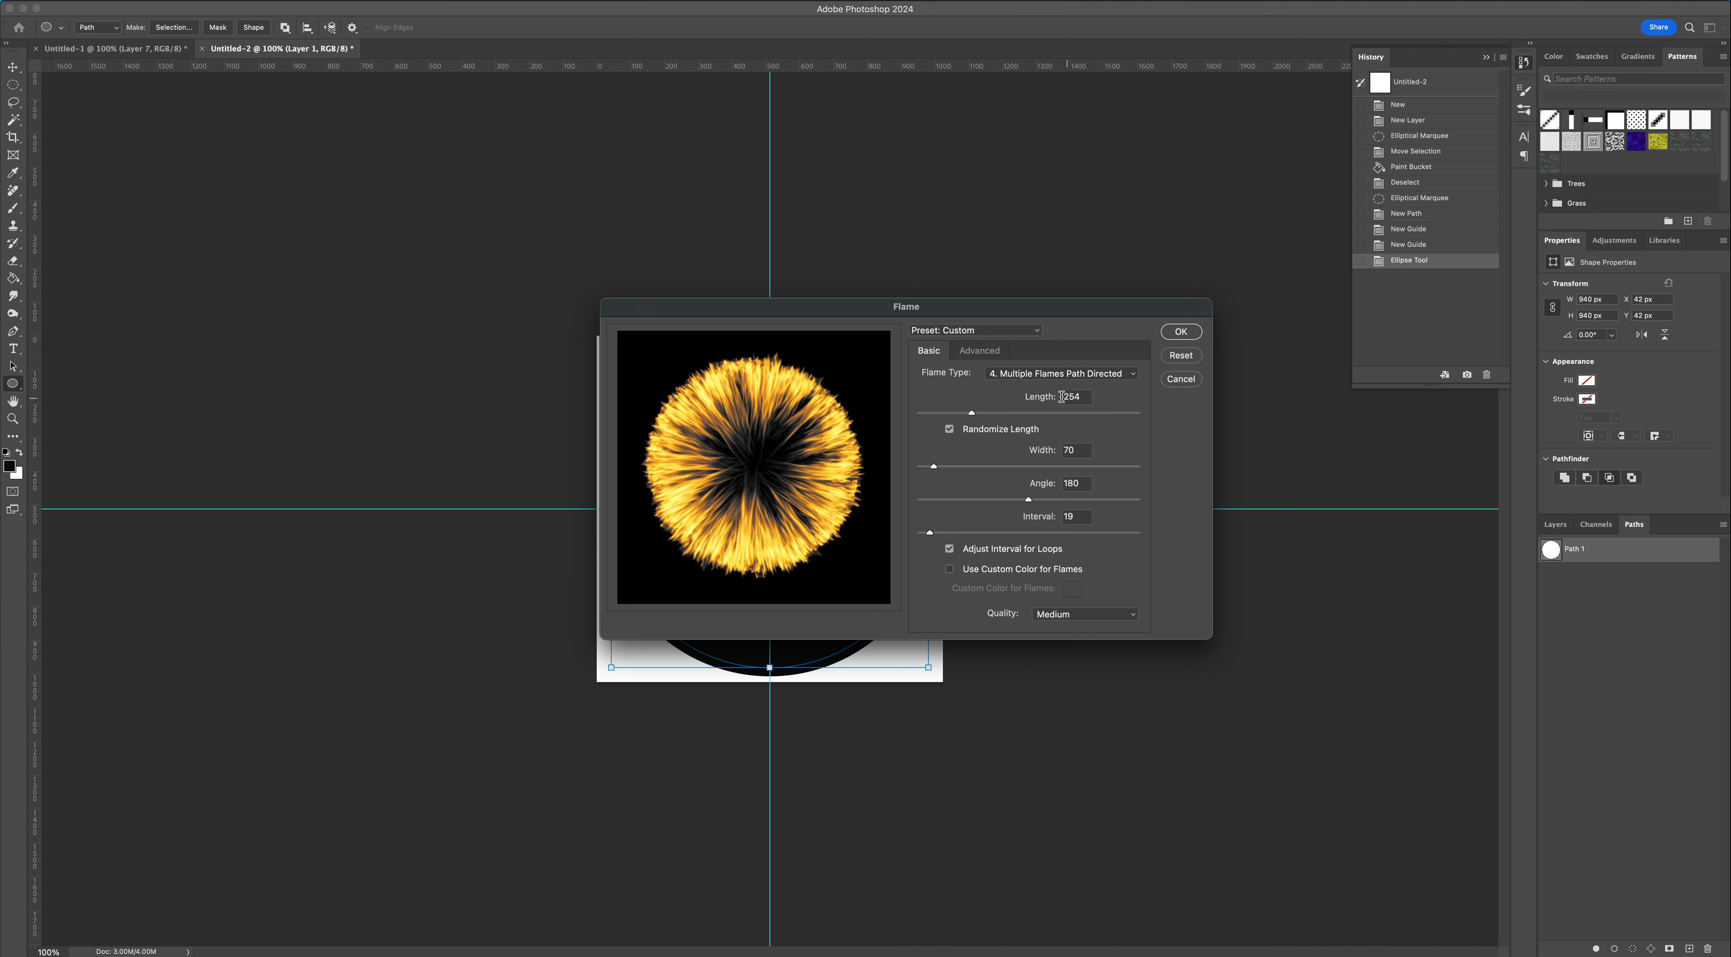
pyautogui.doubleClick(1078, 397)
pyautogui.moveTo(1075, 397); pyautogui.dragTo(1092, 401)
pyautogui.write('0')
# - Compare the flame preview with Randomize Length off and on
pyautogui.click(949, 430)
pyautogui.click(949, 430)
pyautogui.click(950, 430)
pyautogui.click(950, 430)
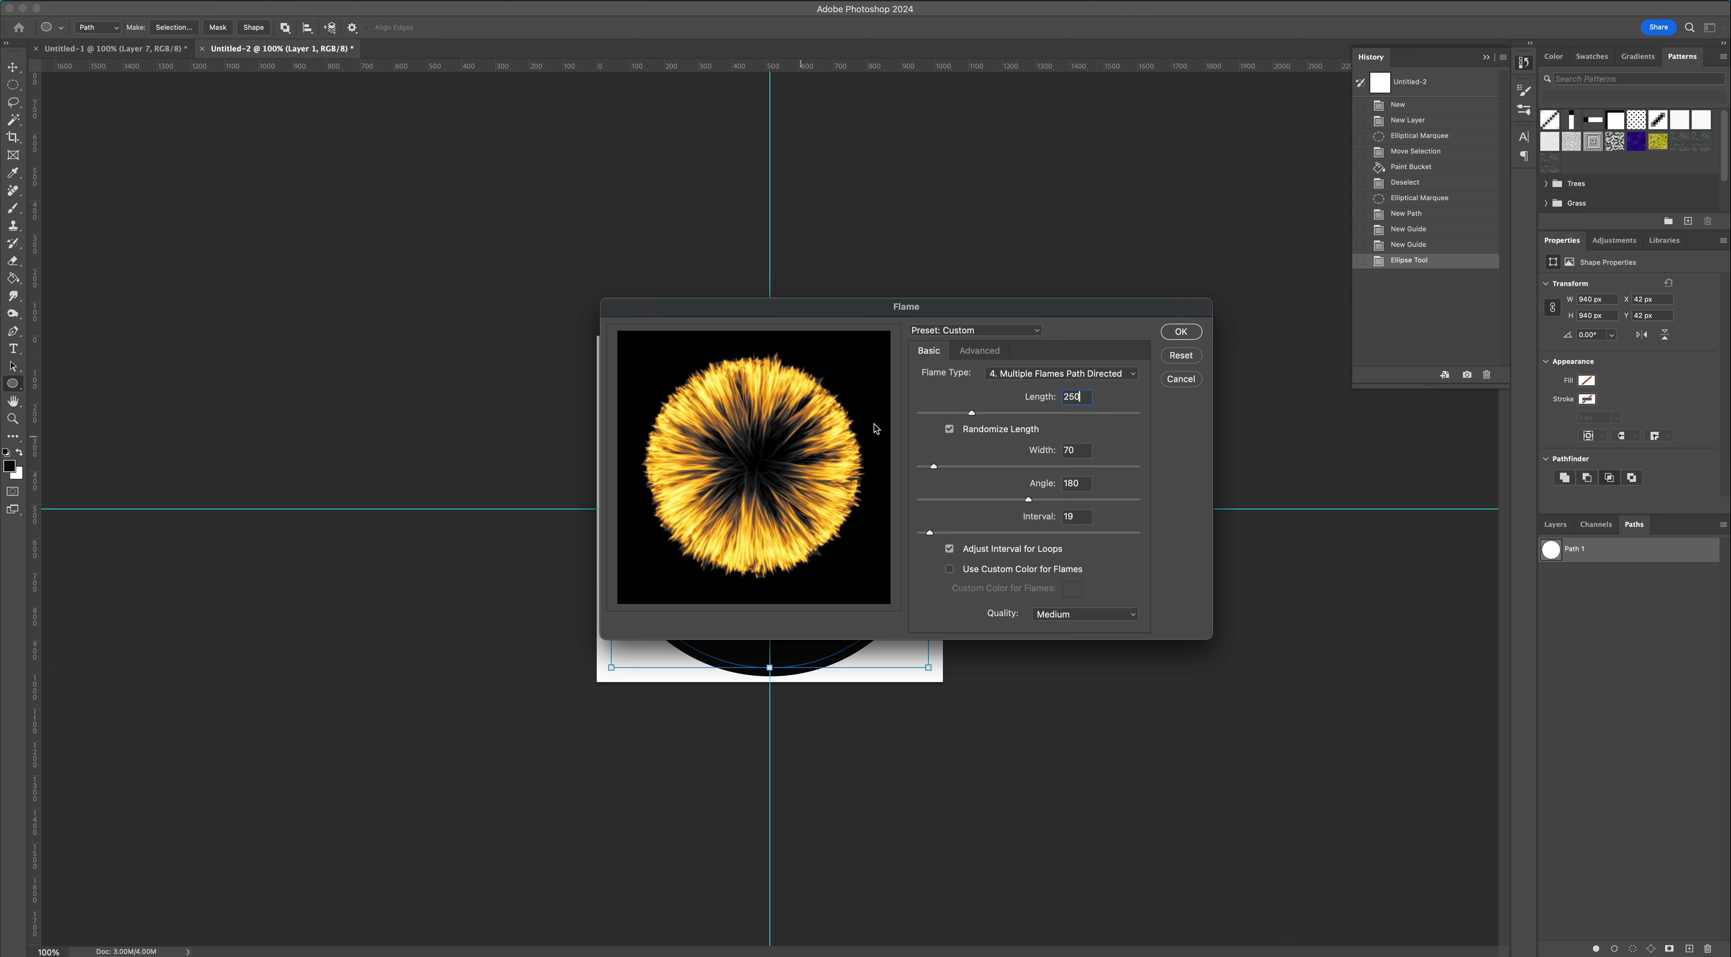
pyautogui.click(951, 430)
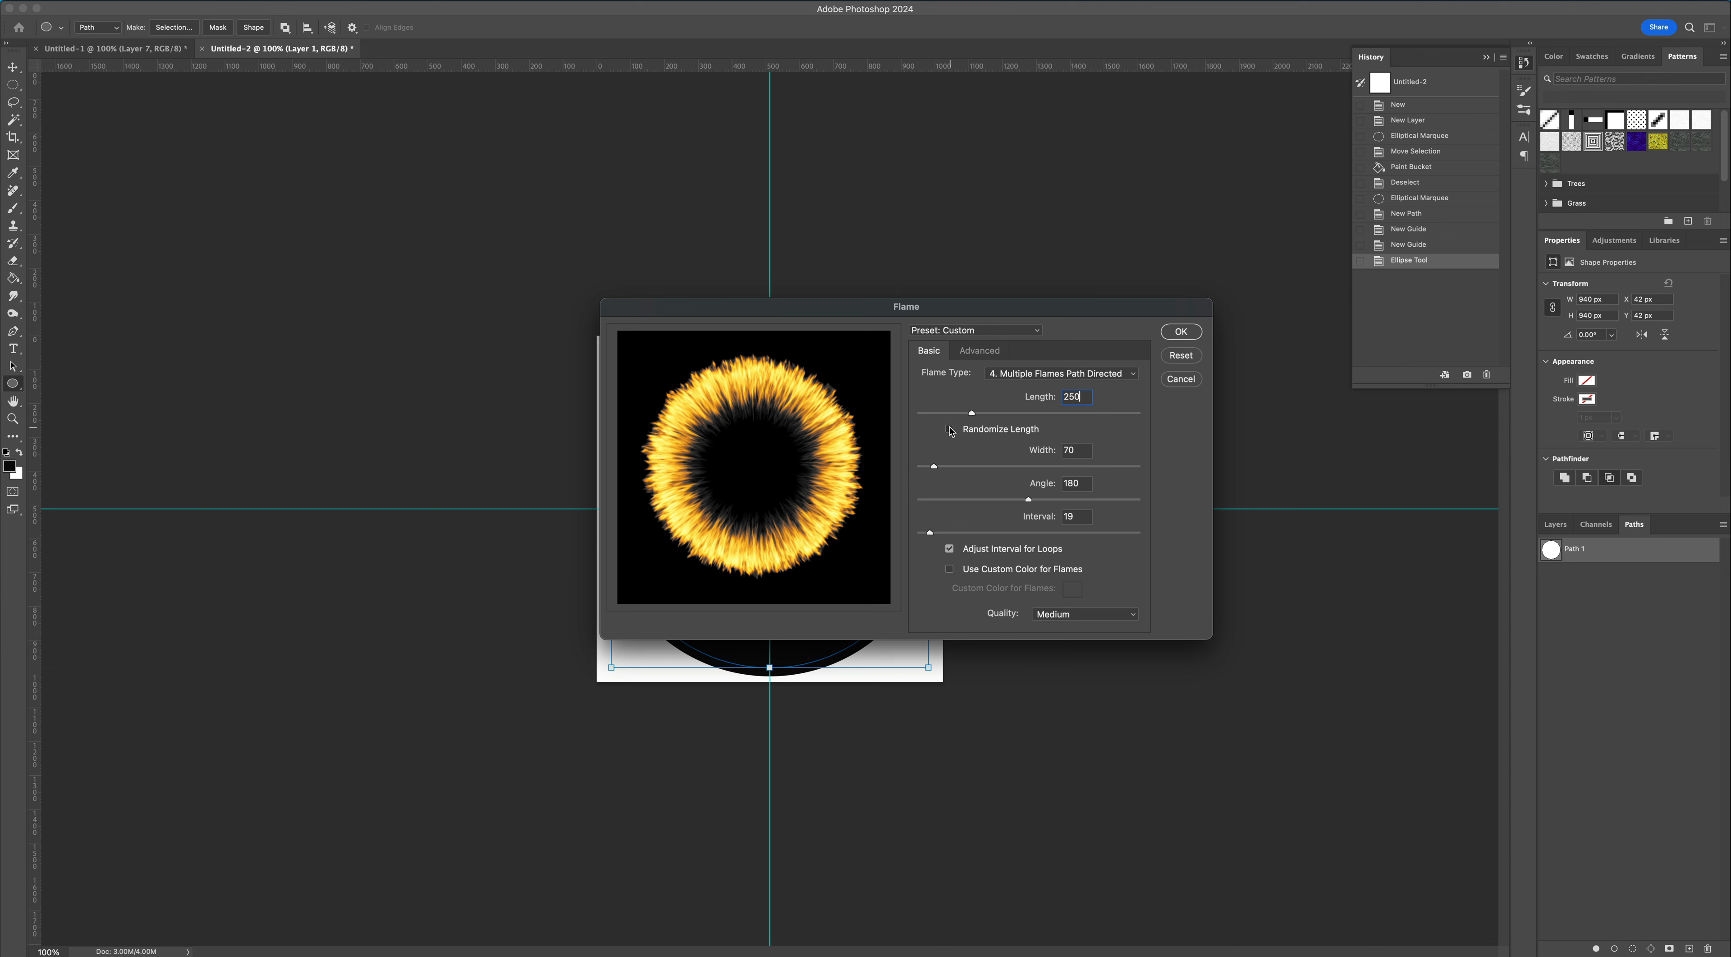
pyautogui.click(950, 430)
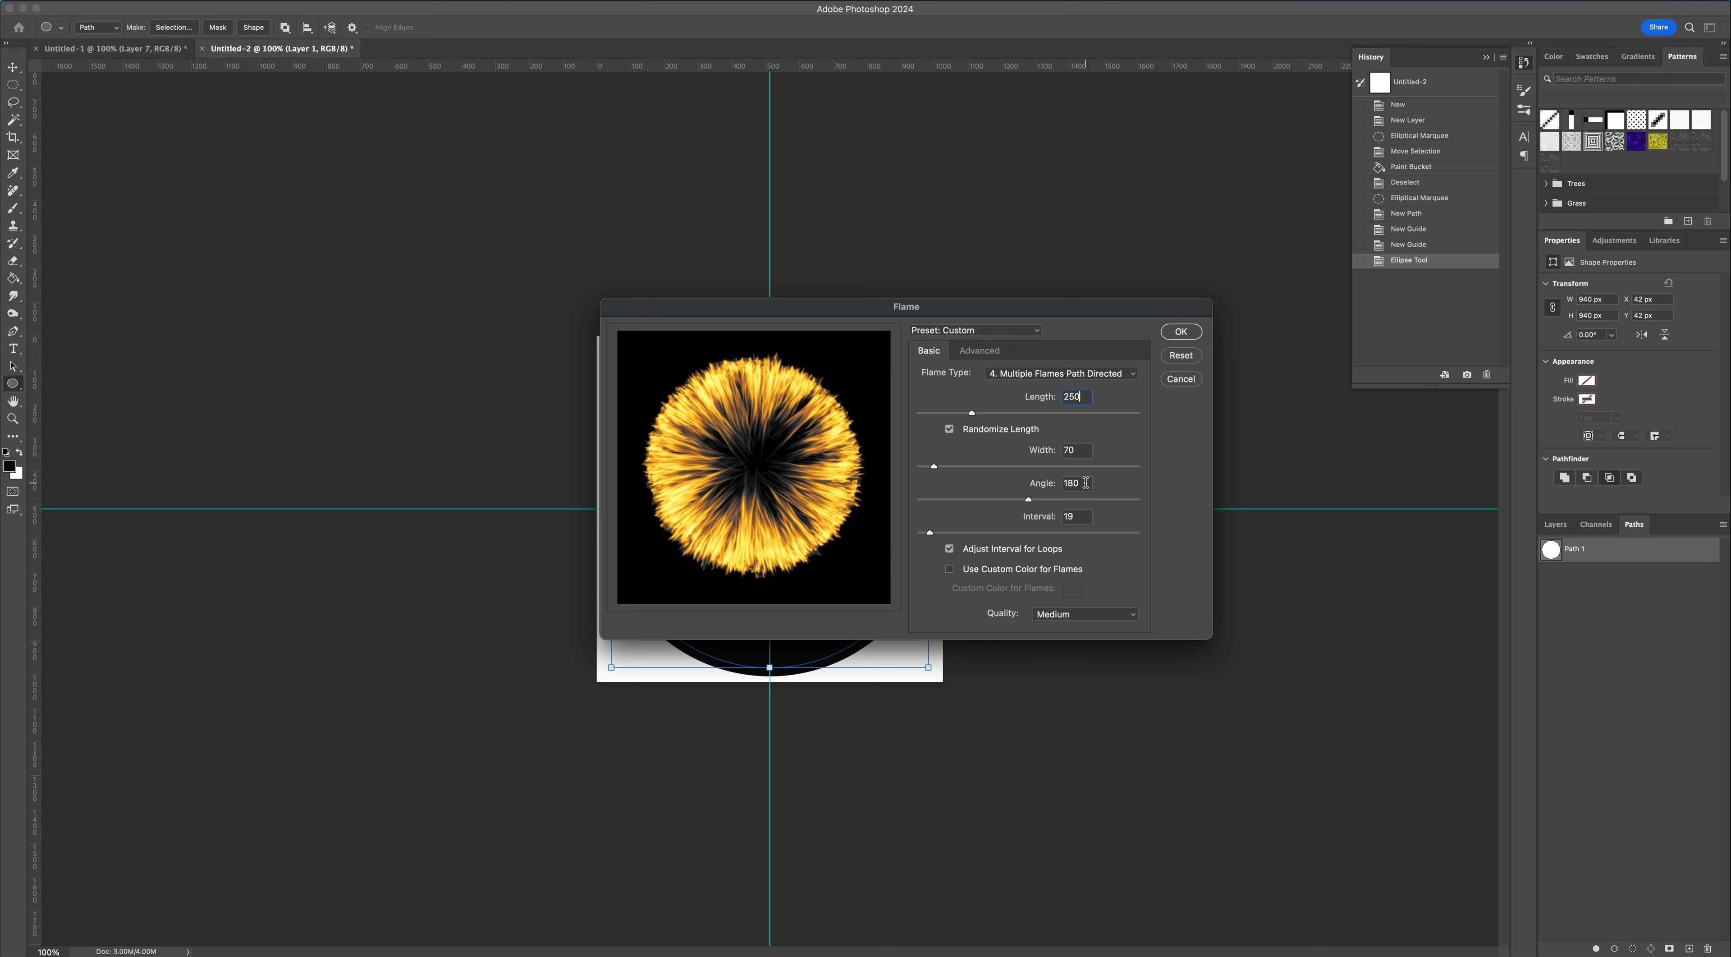
# - Render the flames along the circular path with angle 180 and interval 19, and delete the path
pyautogui.click(1047, 485)
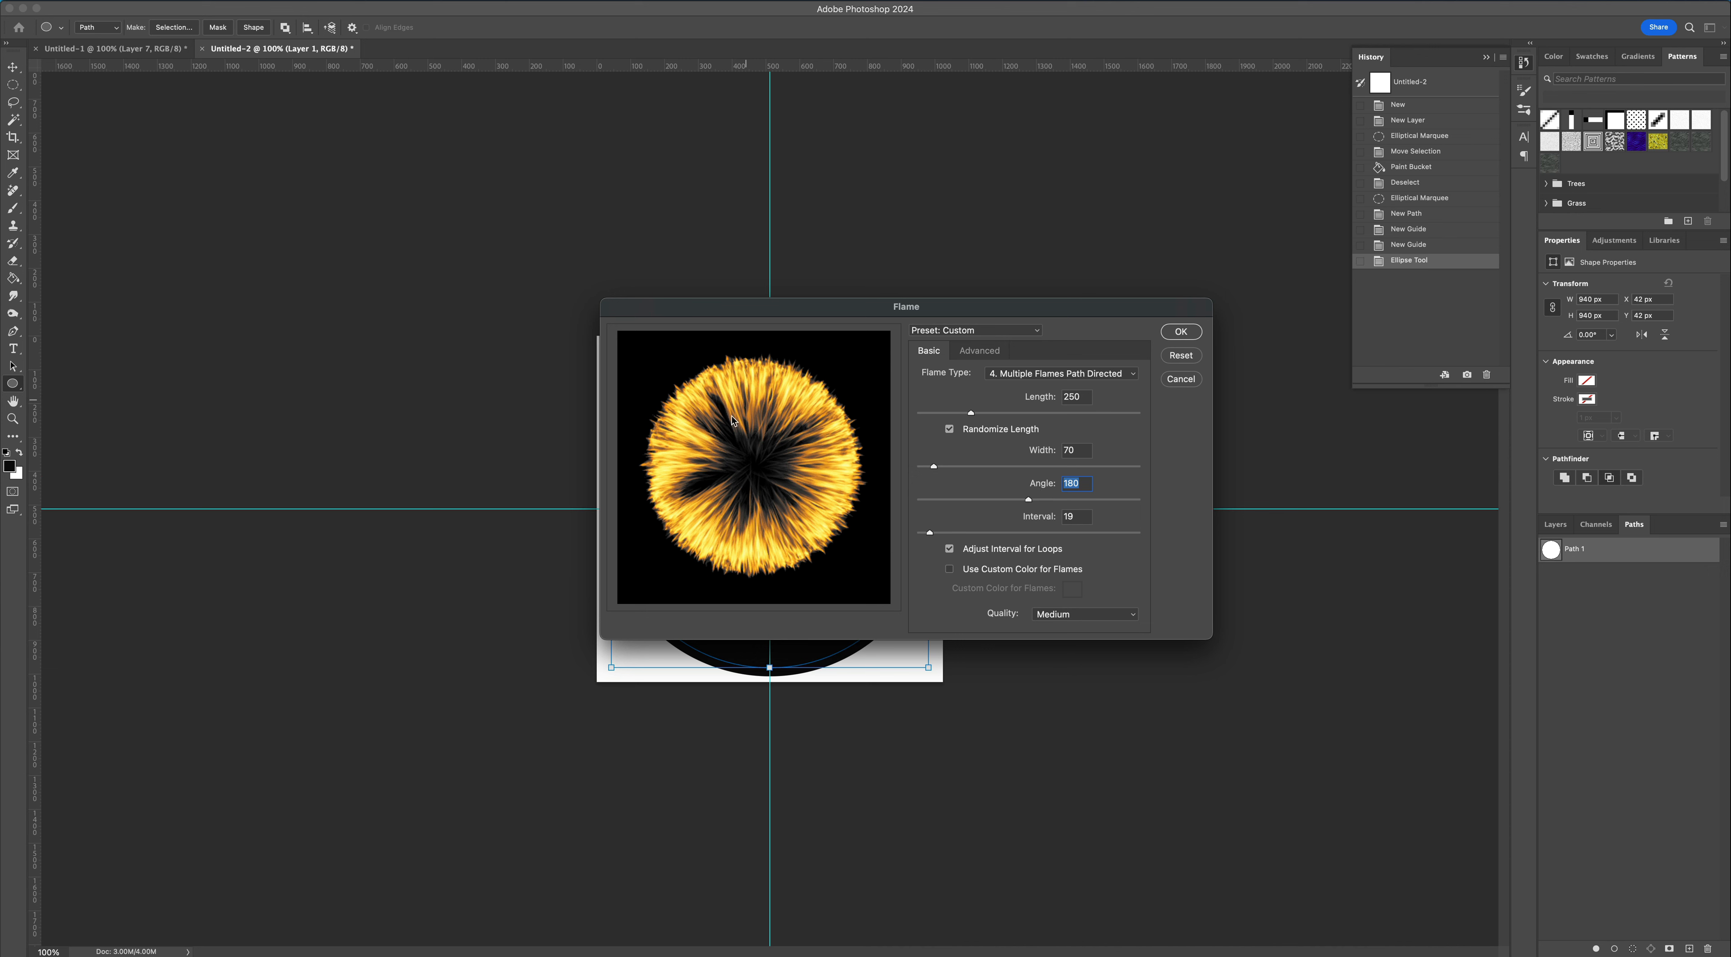
pyautogui.click(1041, 519)
pyautogui.click(1168, 334)
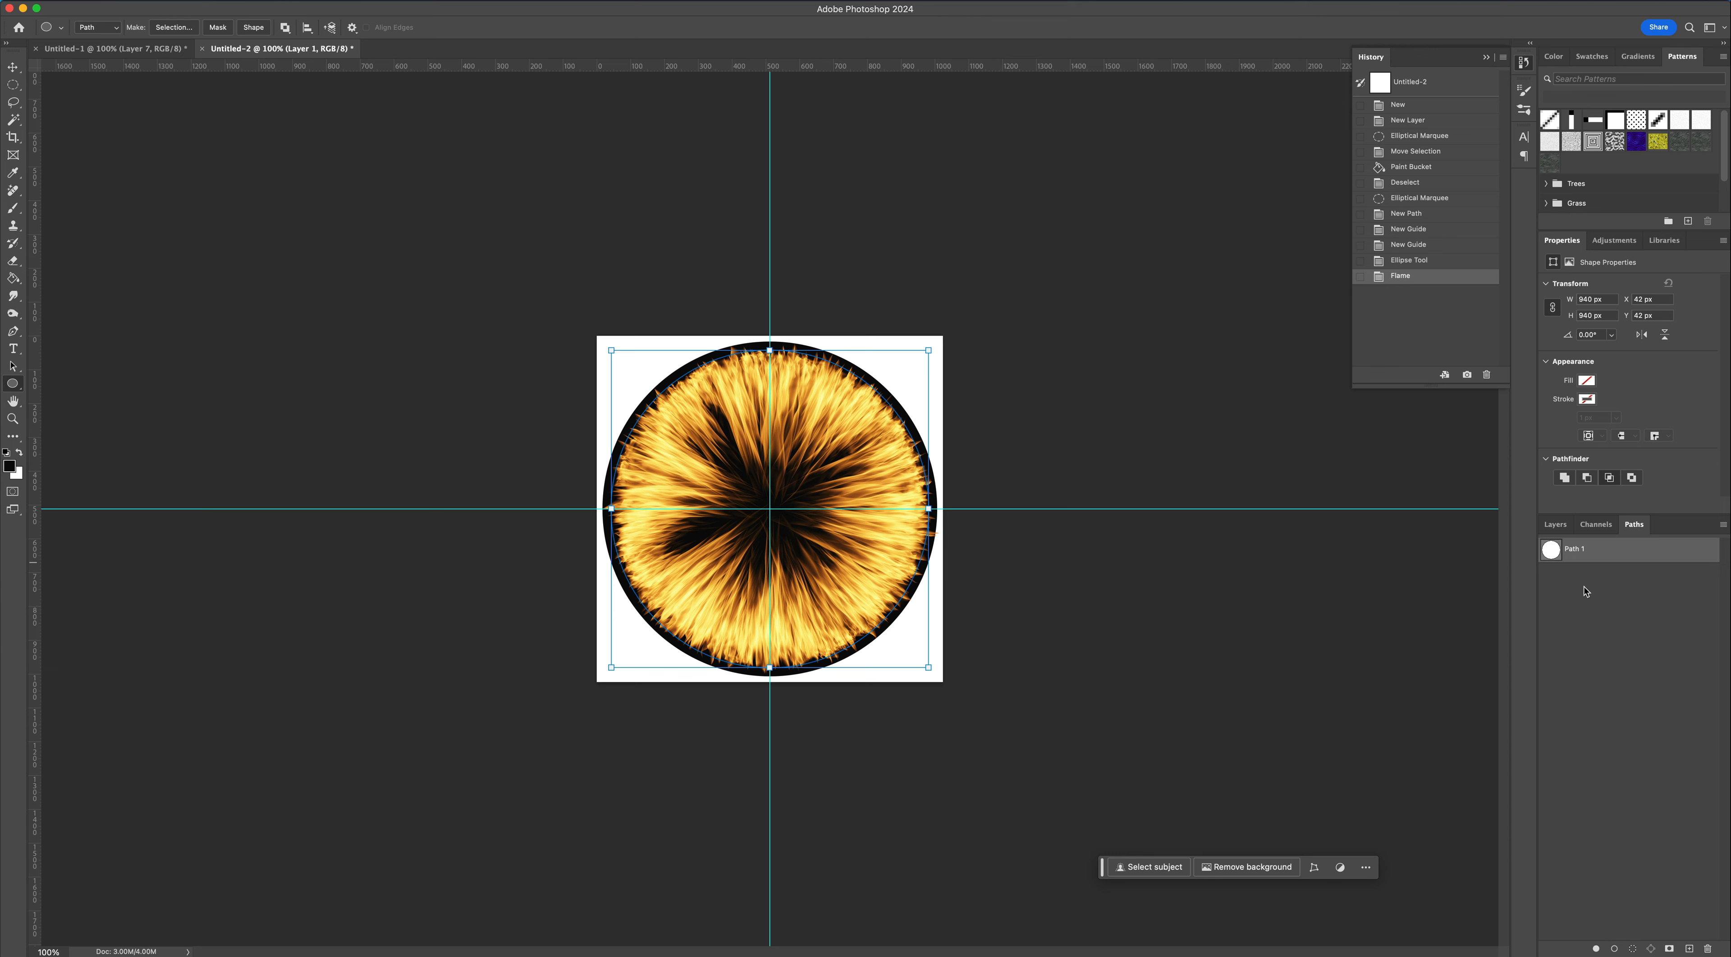
pyautogui.rightClick(1583, 554)
pyautogui.click(1594, 575)
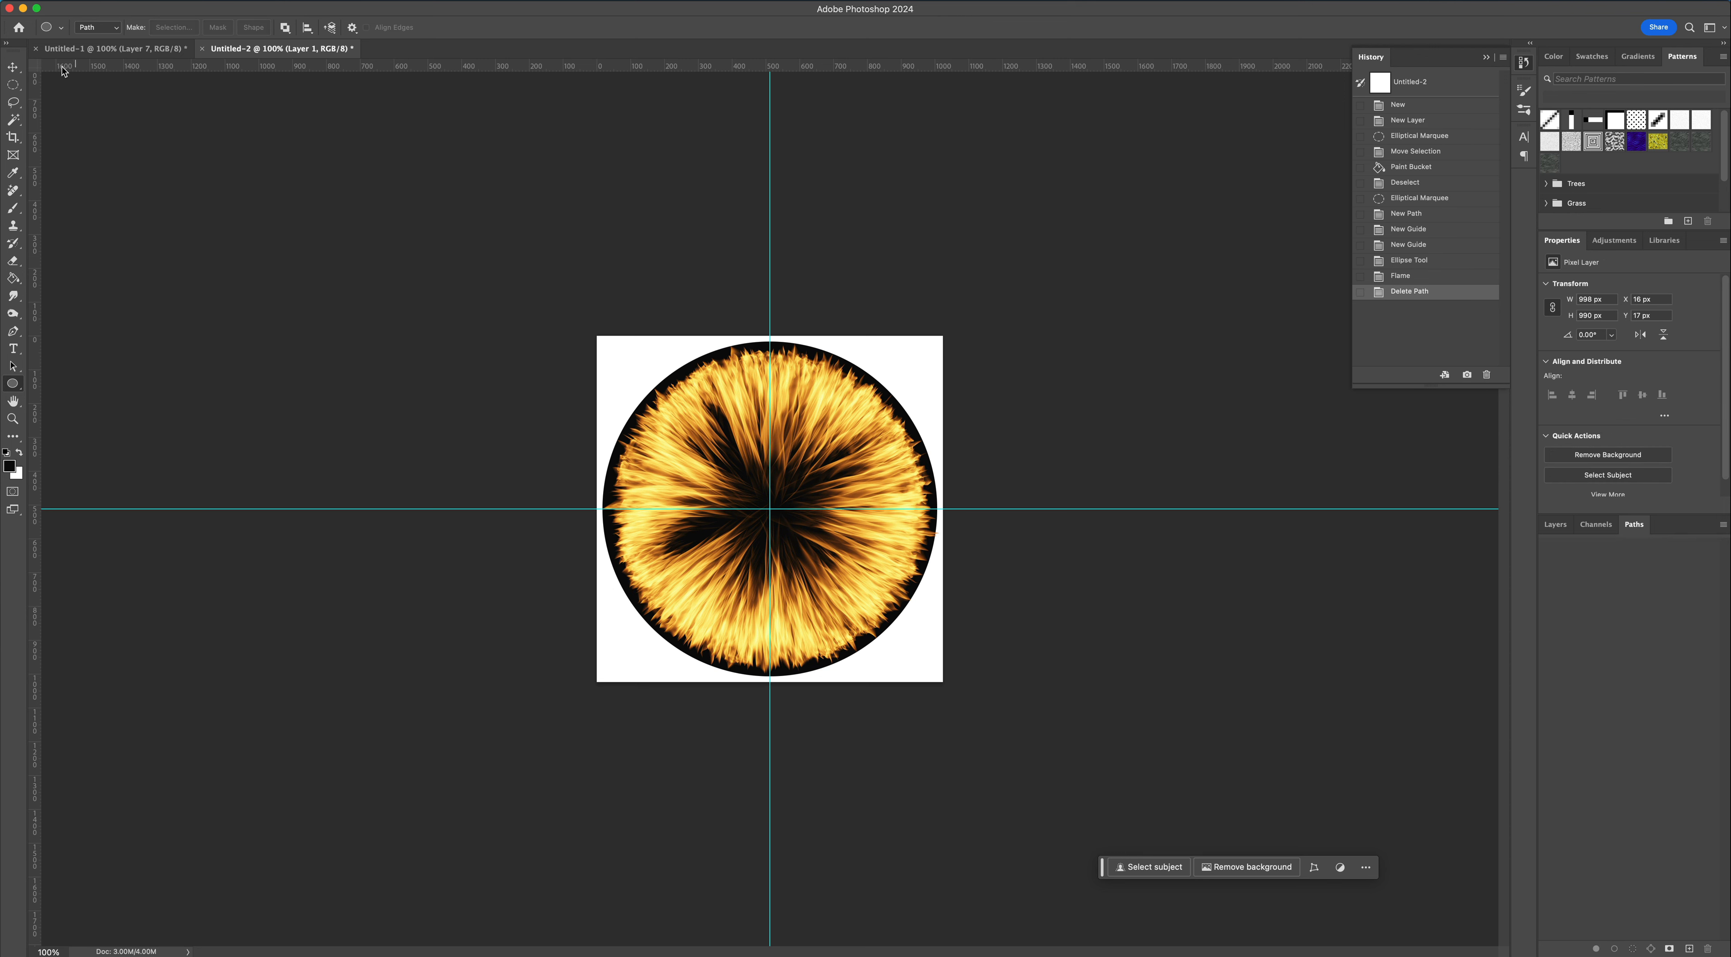
# - Add a new layer above the flame layer and draw a centred circular selection about 342 px wide on it
pyautogui.click(13, 67)
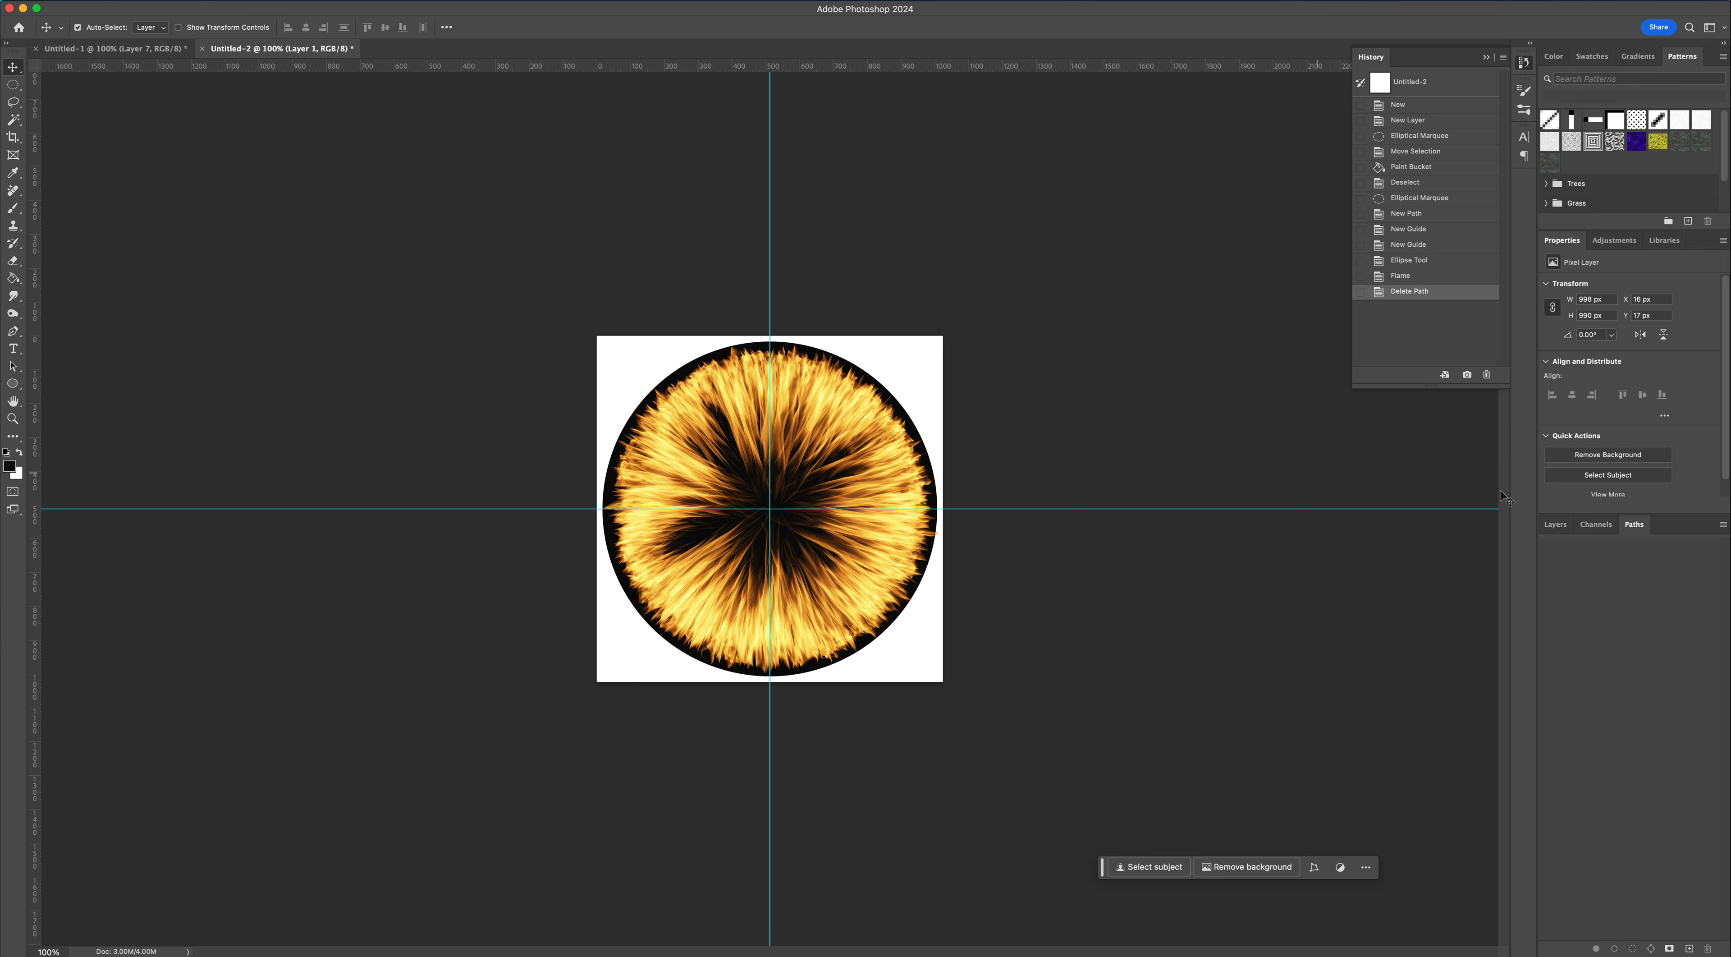
pyautogui.click(1552, 524)
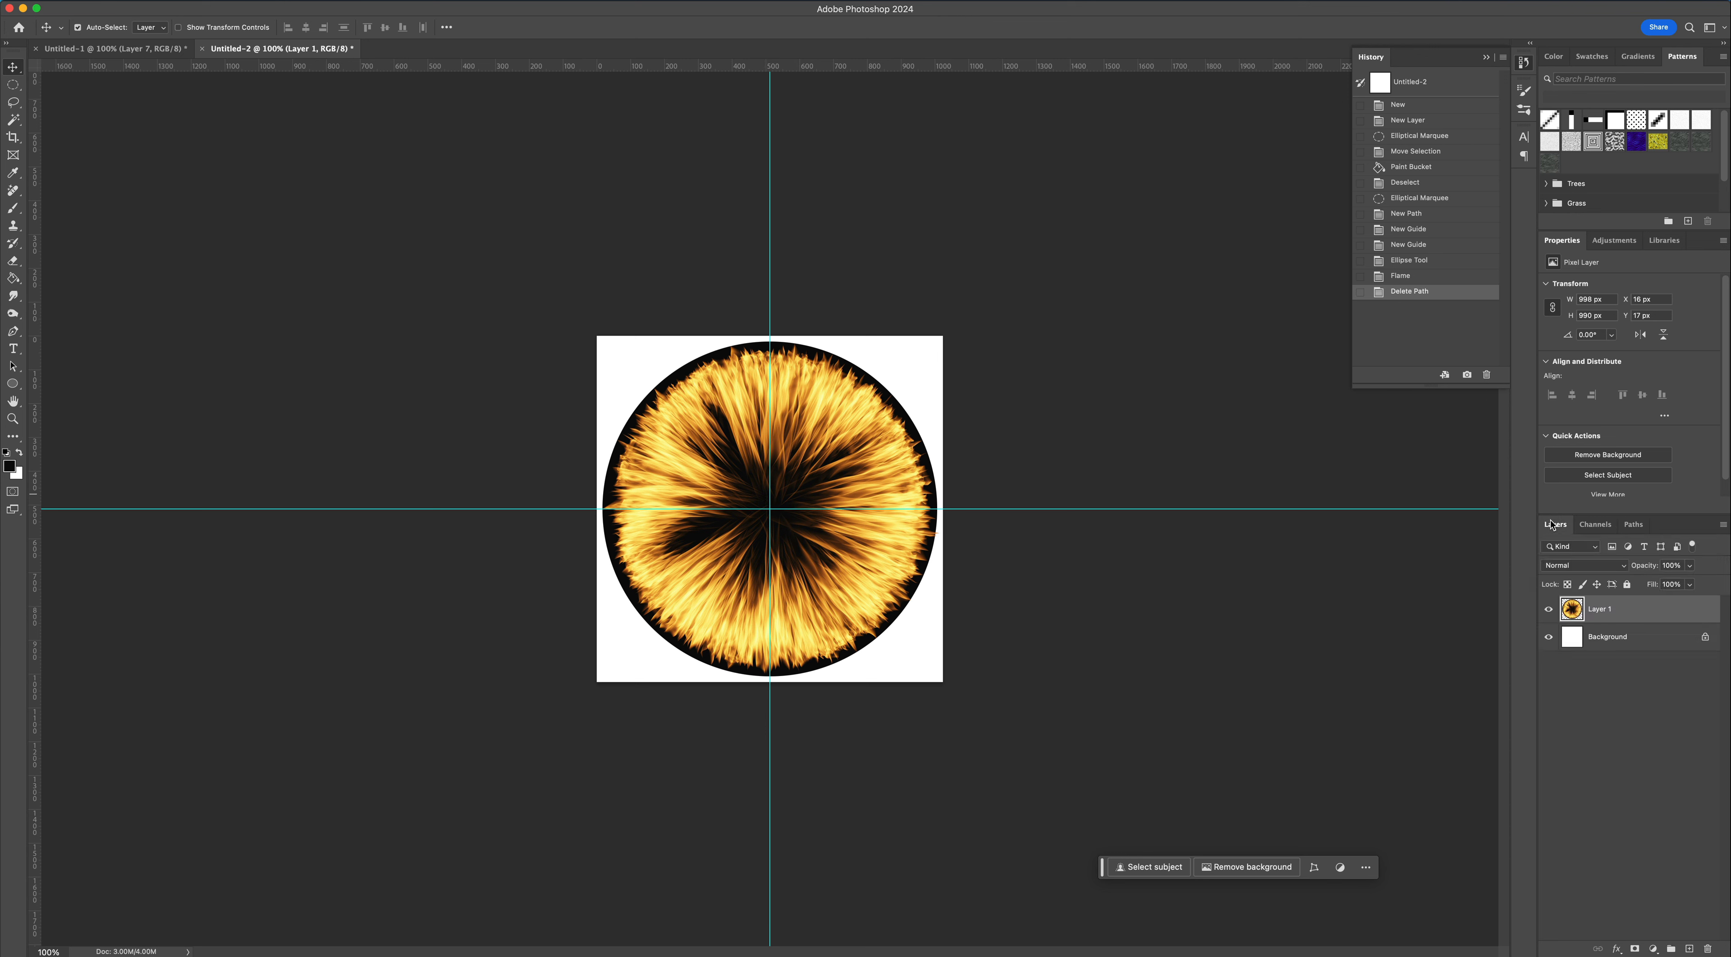
pyautogui.click(1689, 947)
pyautogui.click(11, 86)
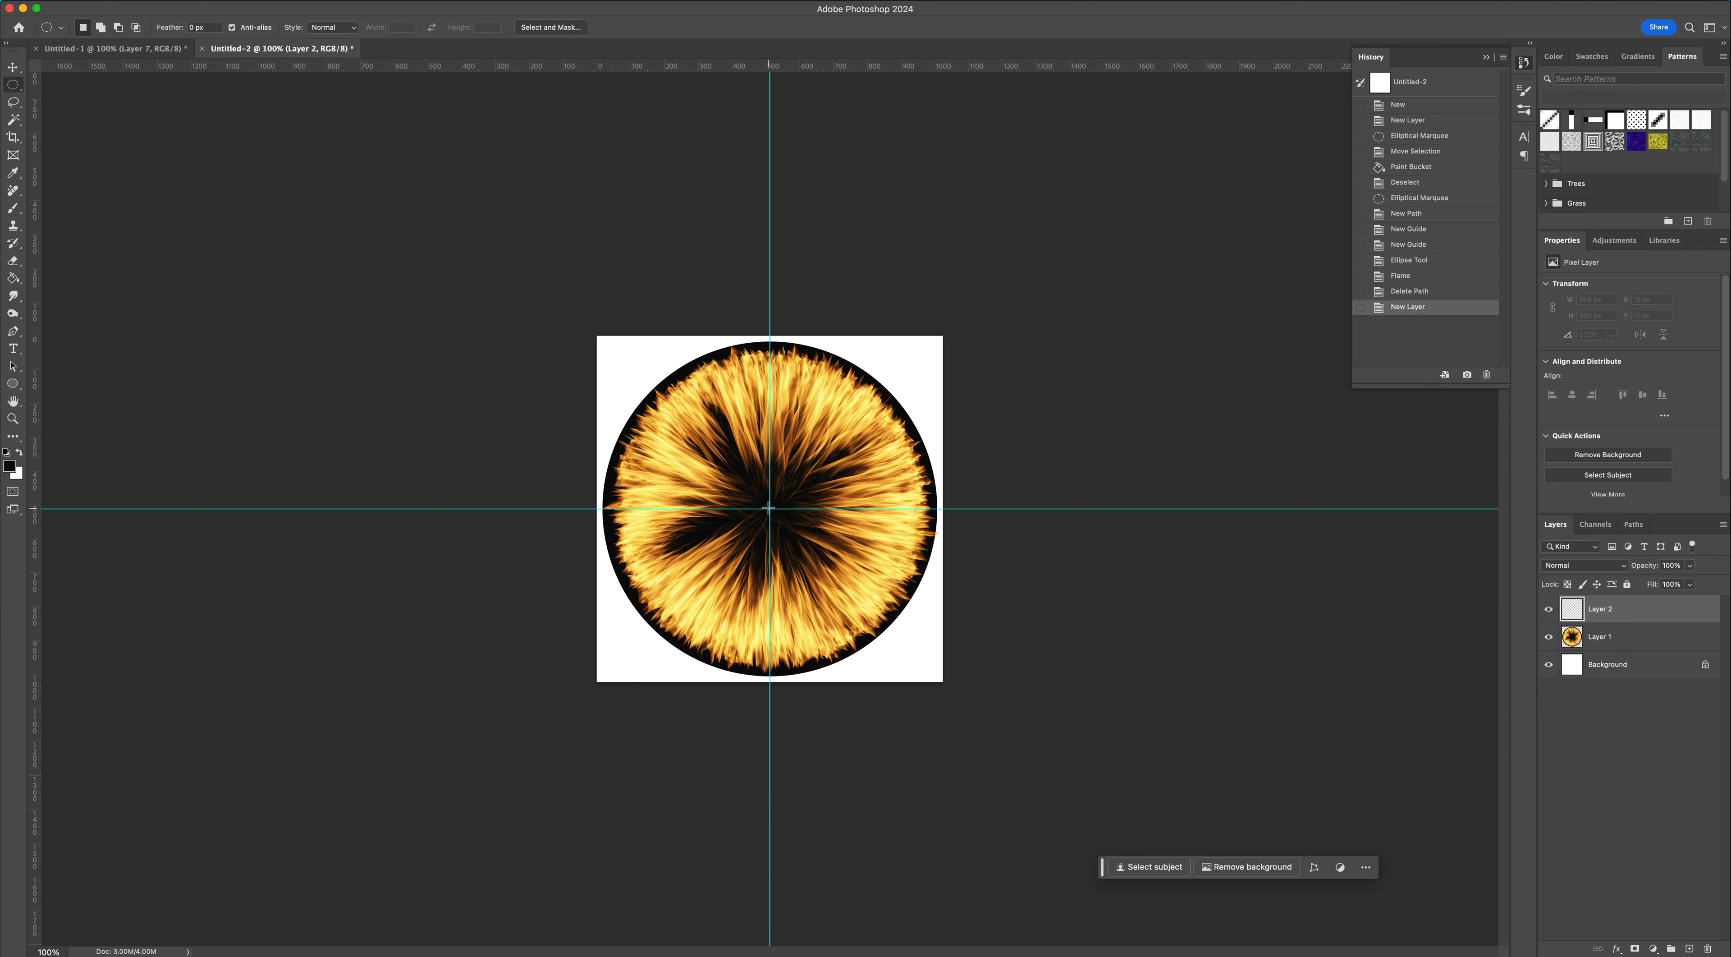
pyautogui.moveTo(770, 508); pyautogui.dragTo(827, 575)
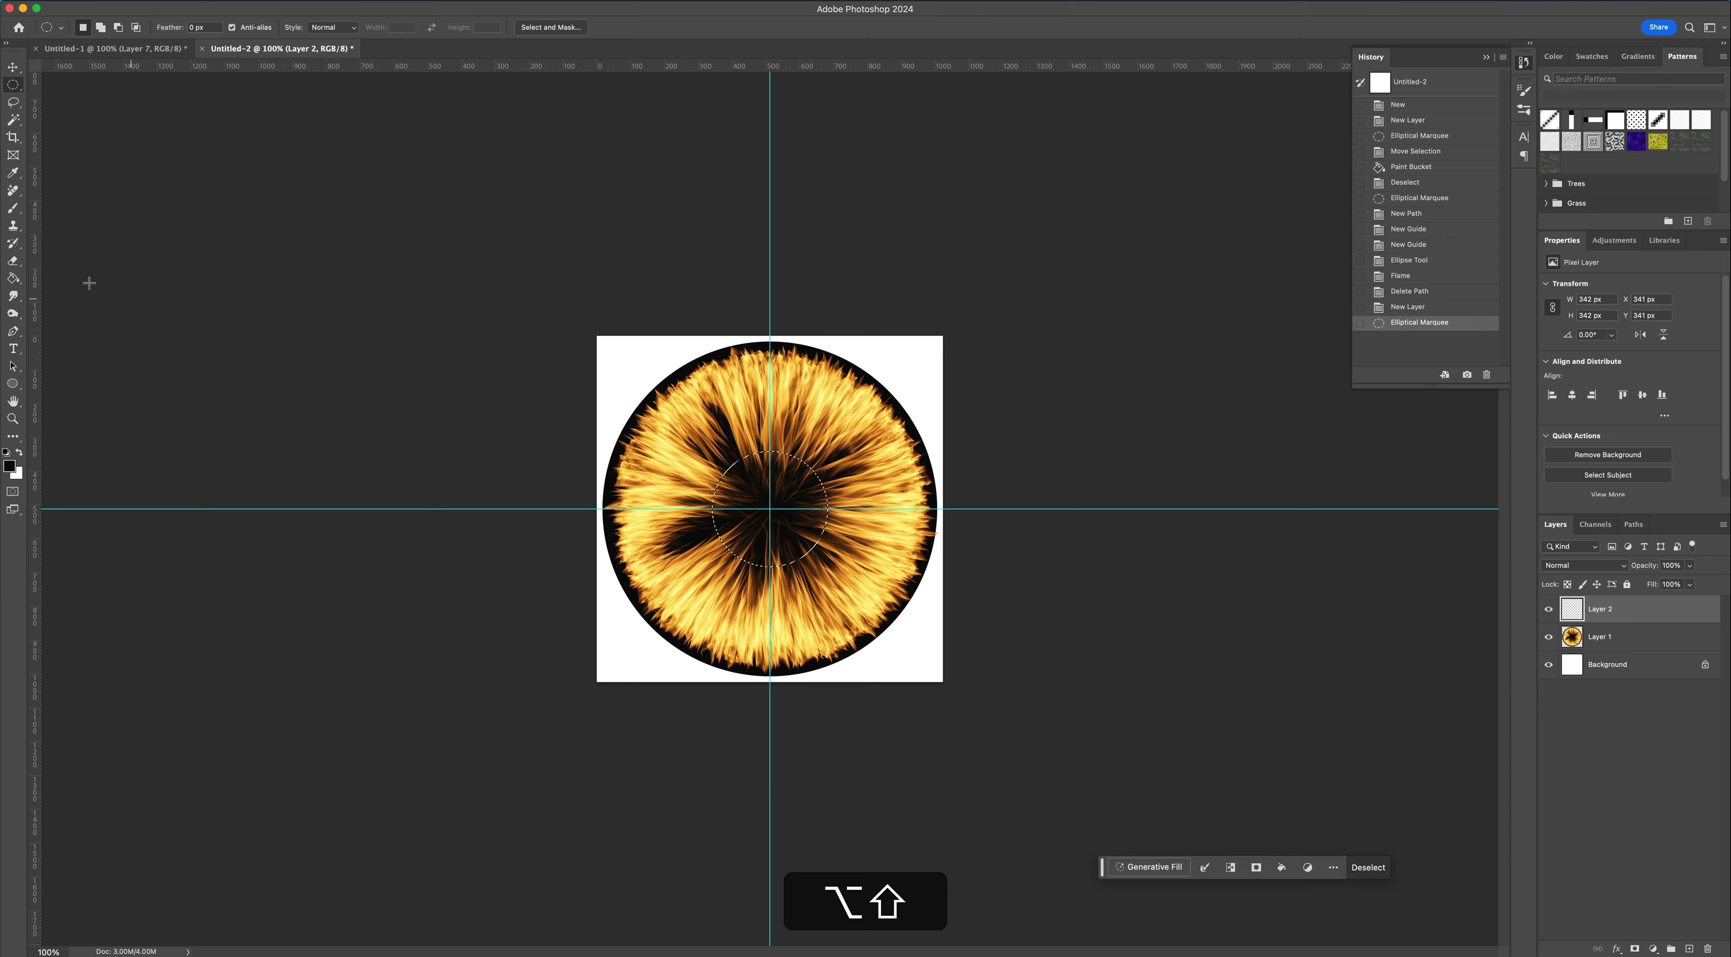
# - Fill the circular selection with black as the pupil, clear the selection, and hide the guides
pyautogui.click(13, 277)
pyautogui.click(753, 534)
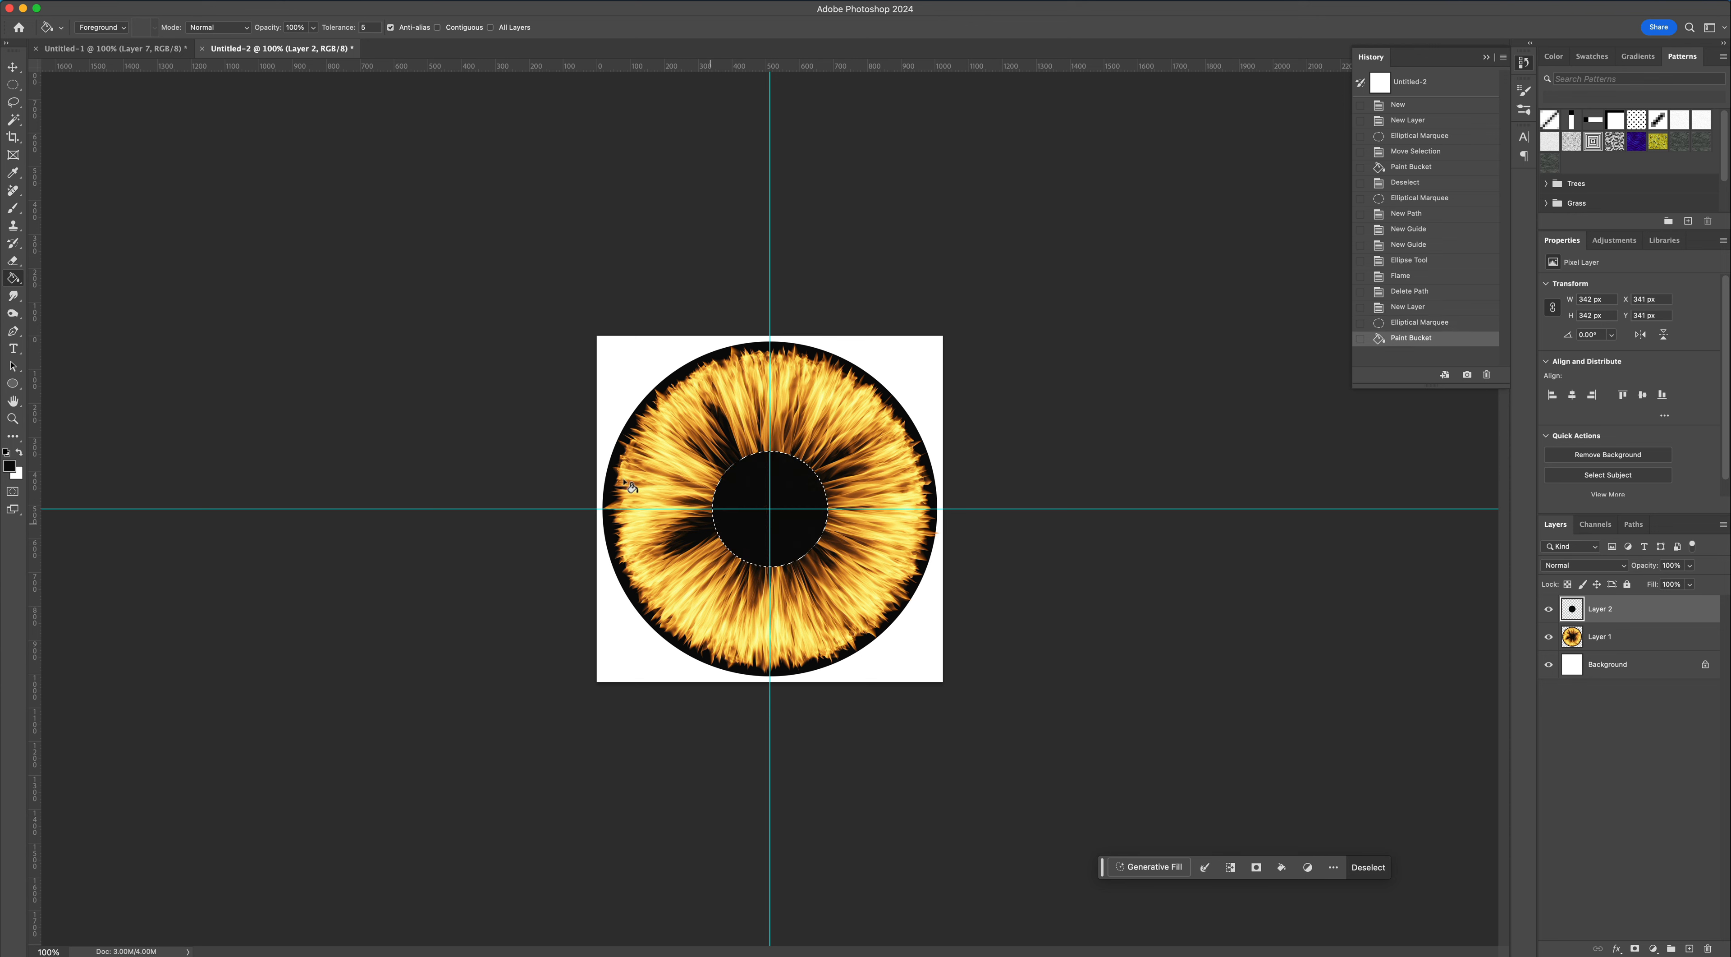
pyautogui.click(13, 84)
pyautogui.click(297, 247)
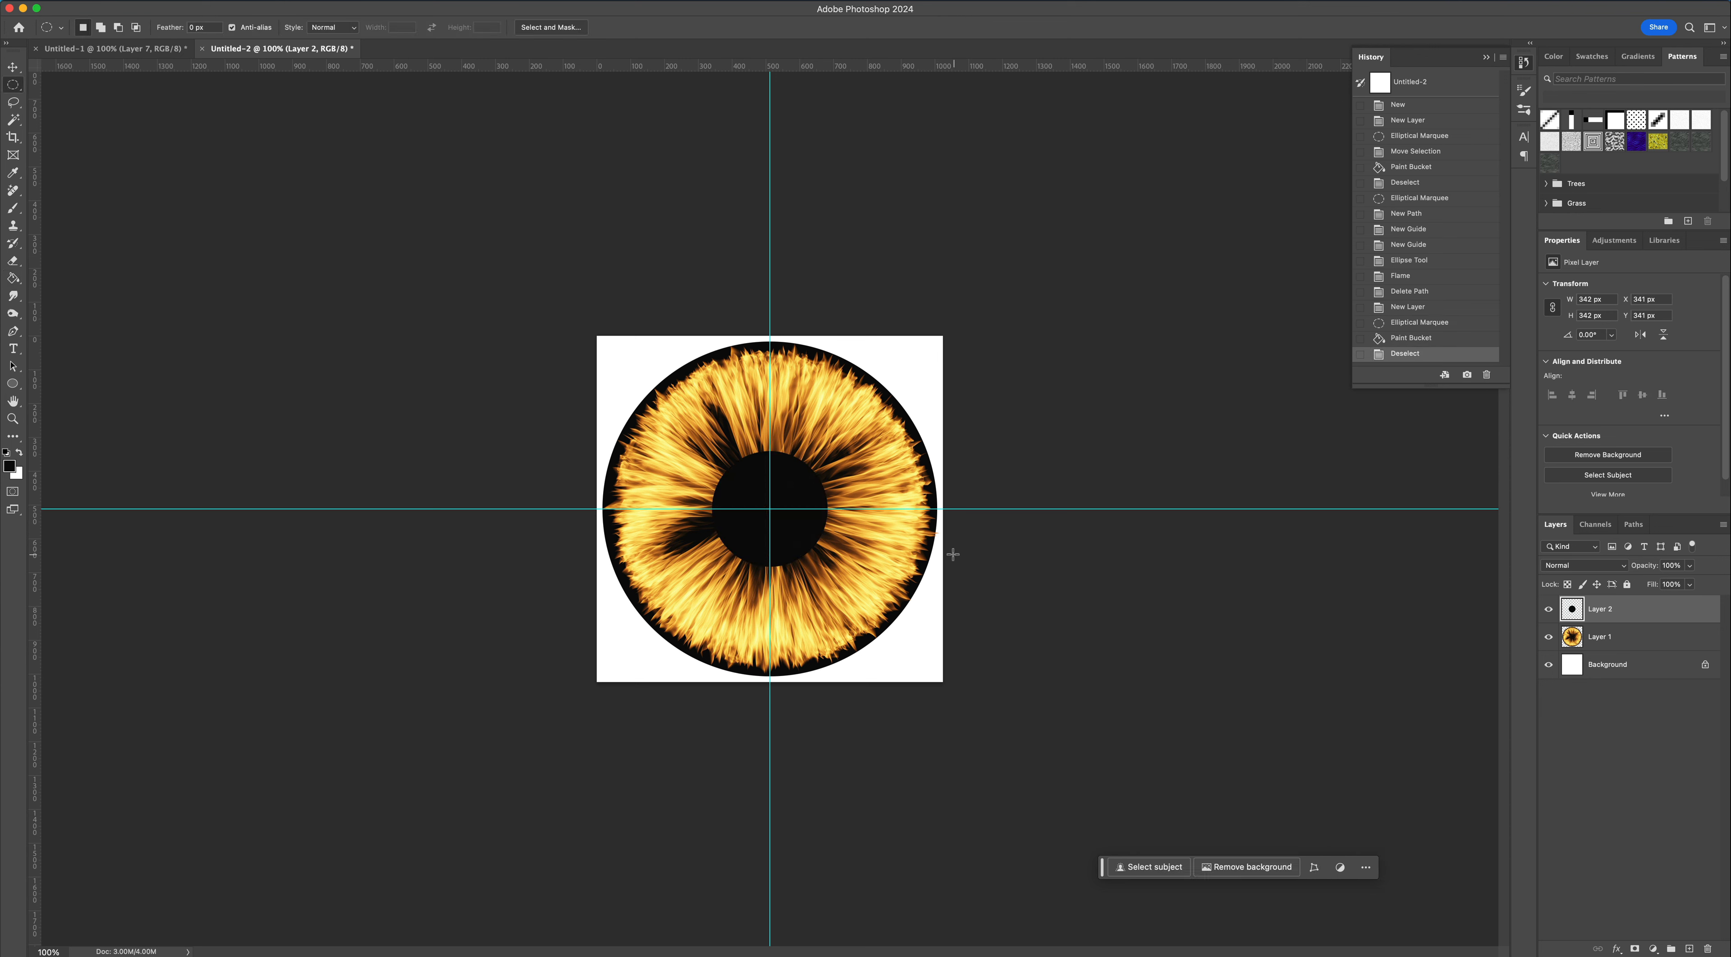
pyautogui.press('super+h')
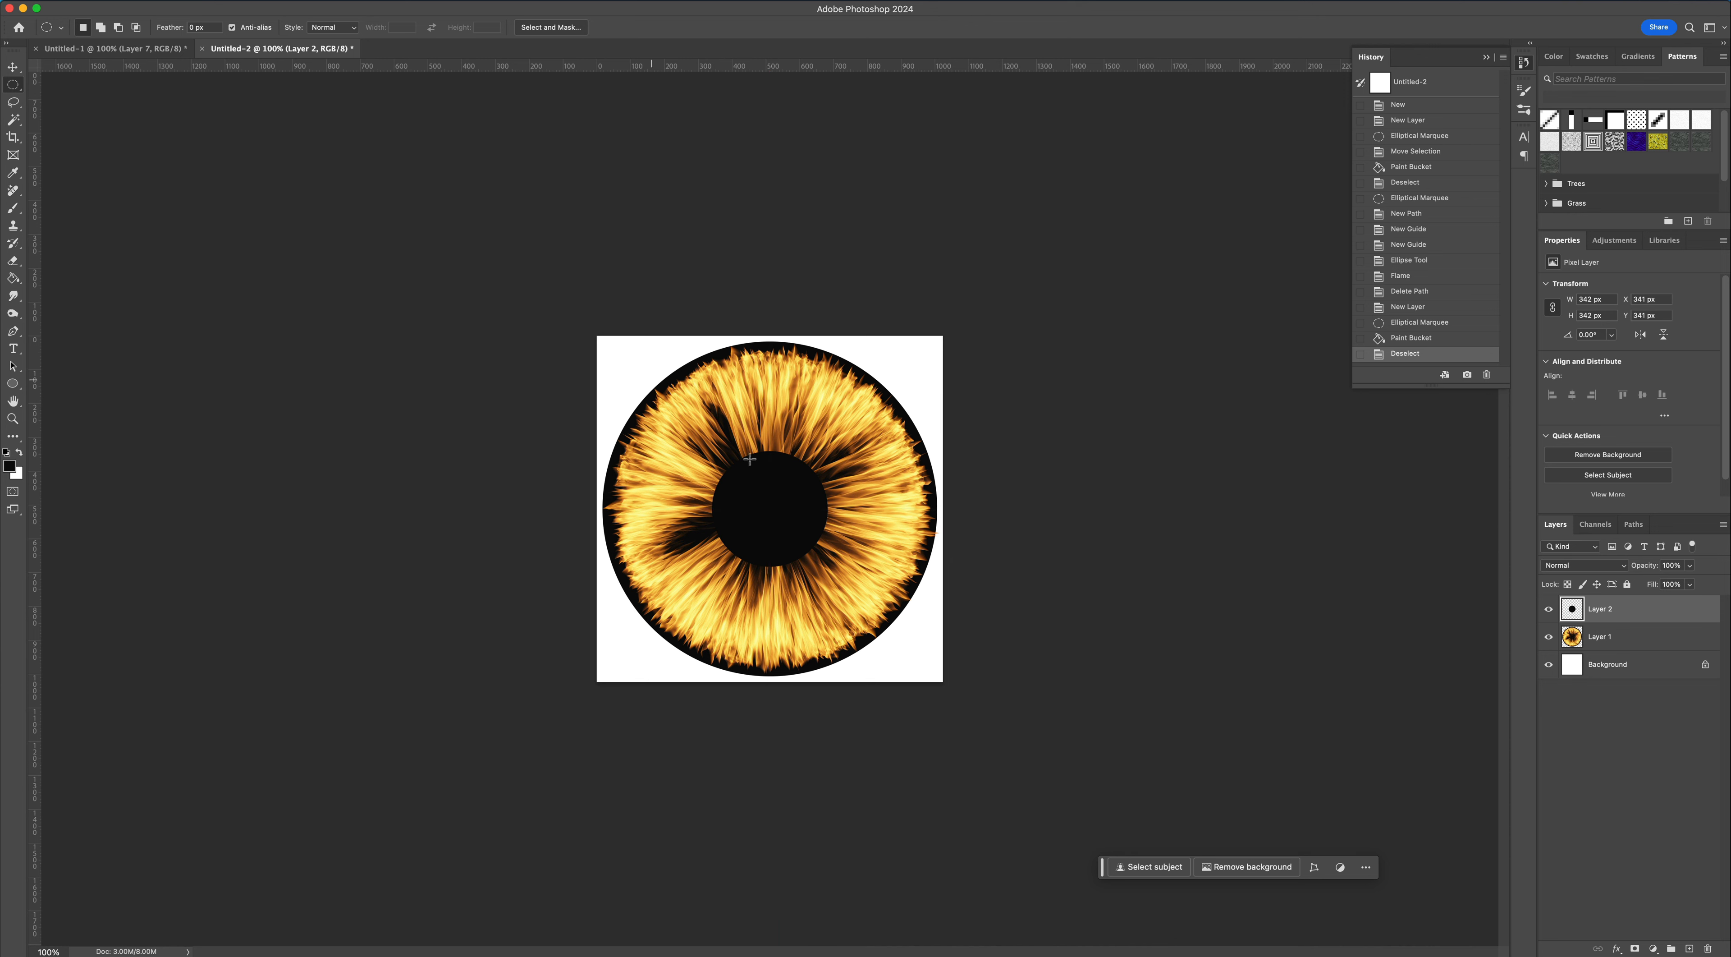
# - Soften the pupil layer's edge with a Gaussian Blur of 6.0 px radius
pyautogui.click(338, 1)
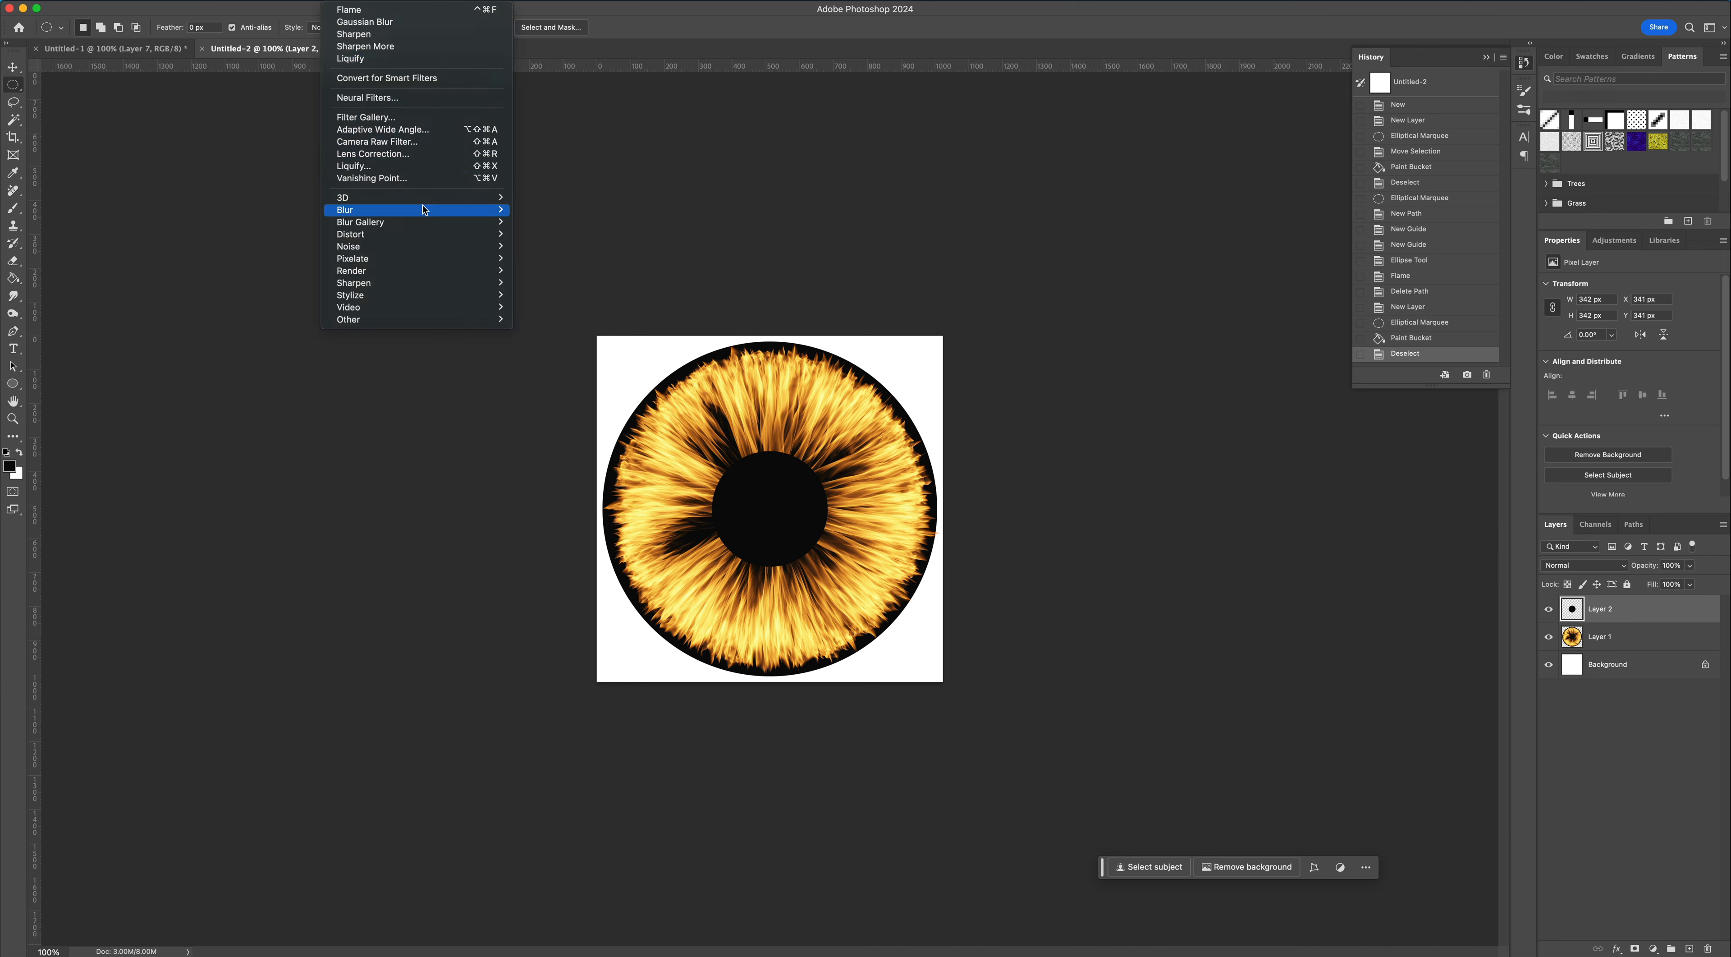
pyautogui.moveTo(425, 210)
pyautogui.click(558, 262)
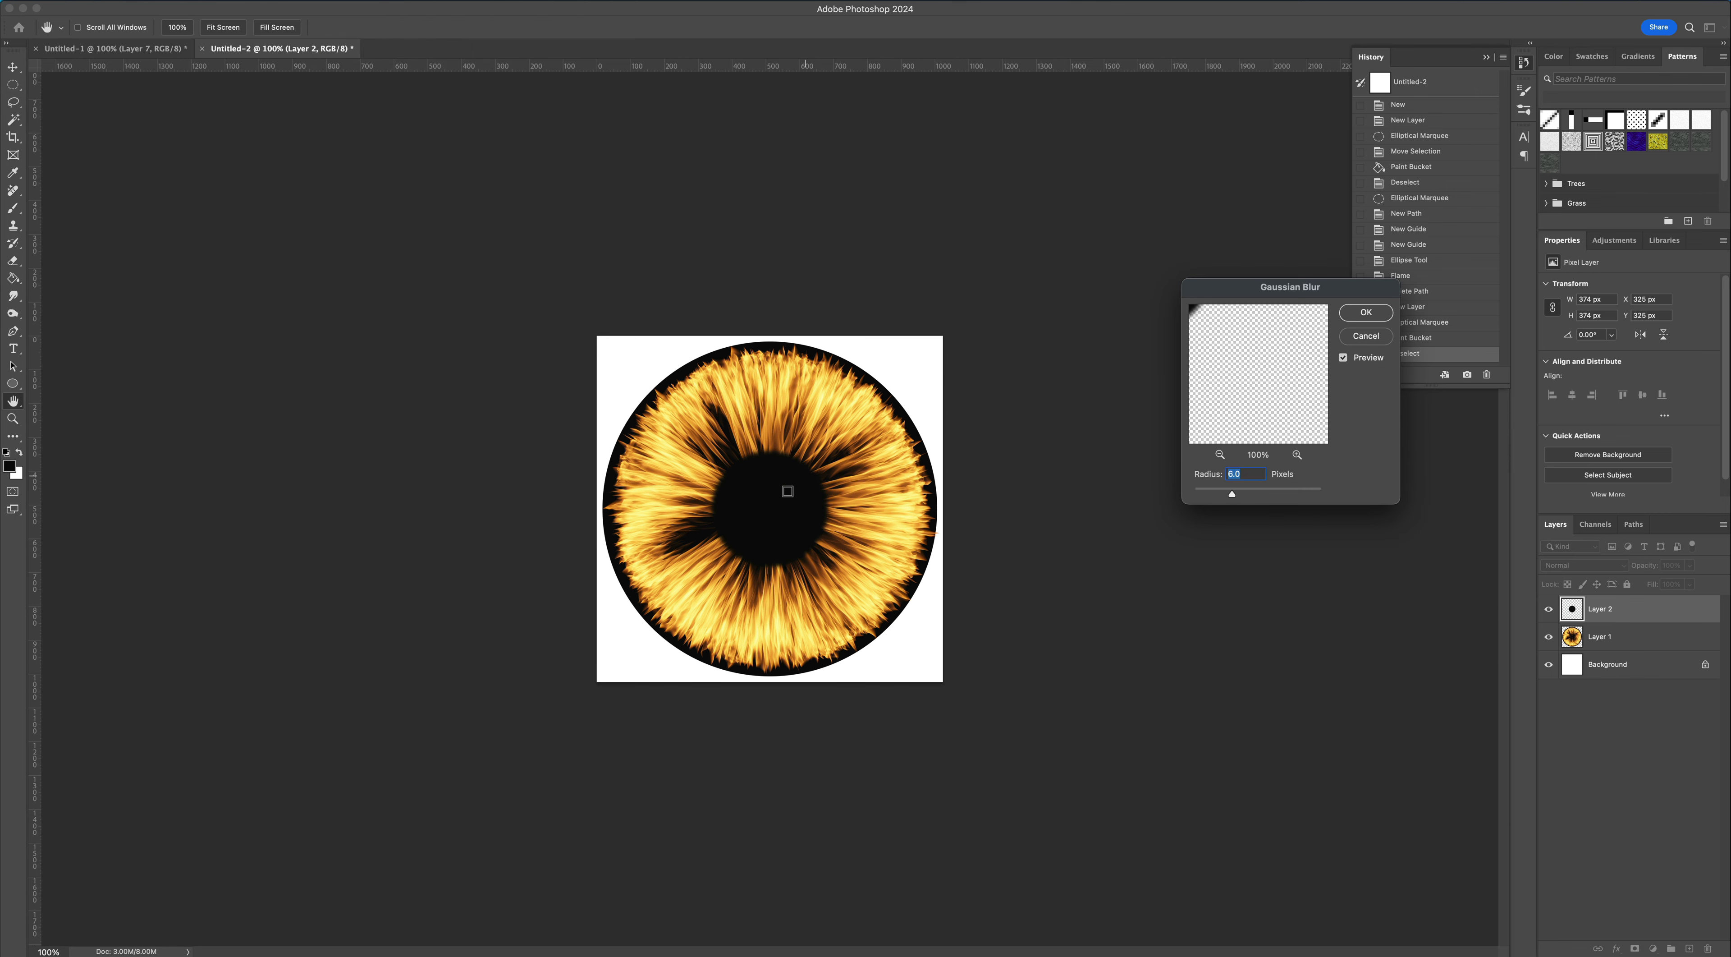
pyautogui.moveTo(1233, 290)
pyautogui.mouseDown()
pyautogui.moveTo(1164, 300)
pyautogui.moveTo(1226, 315)
pyautogui.mouseUp()
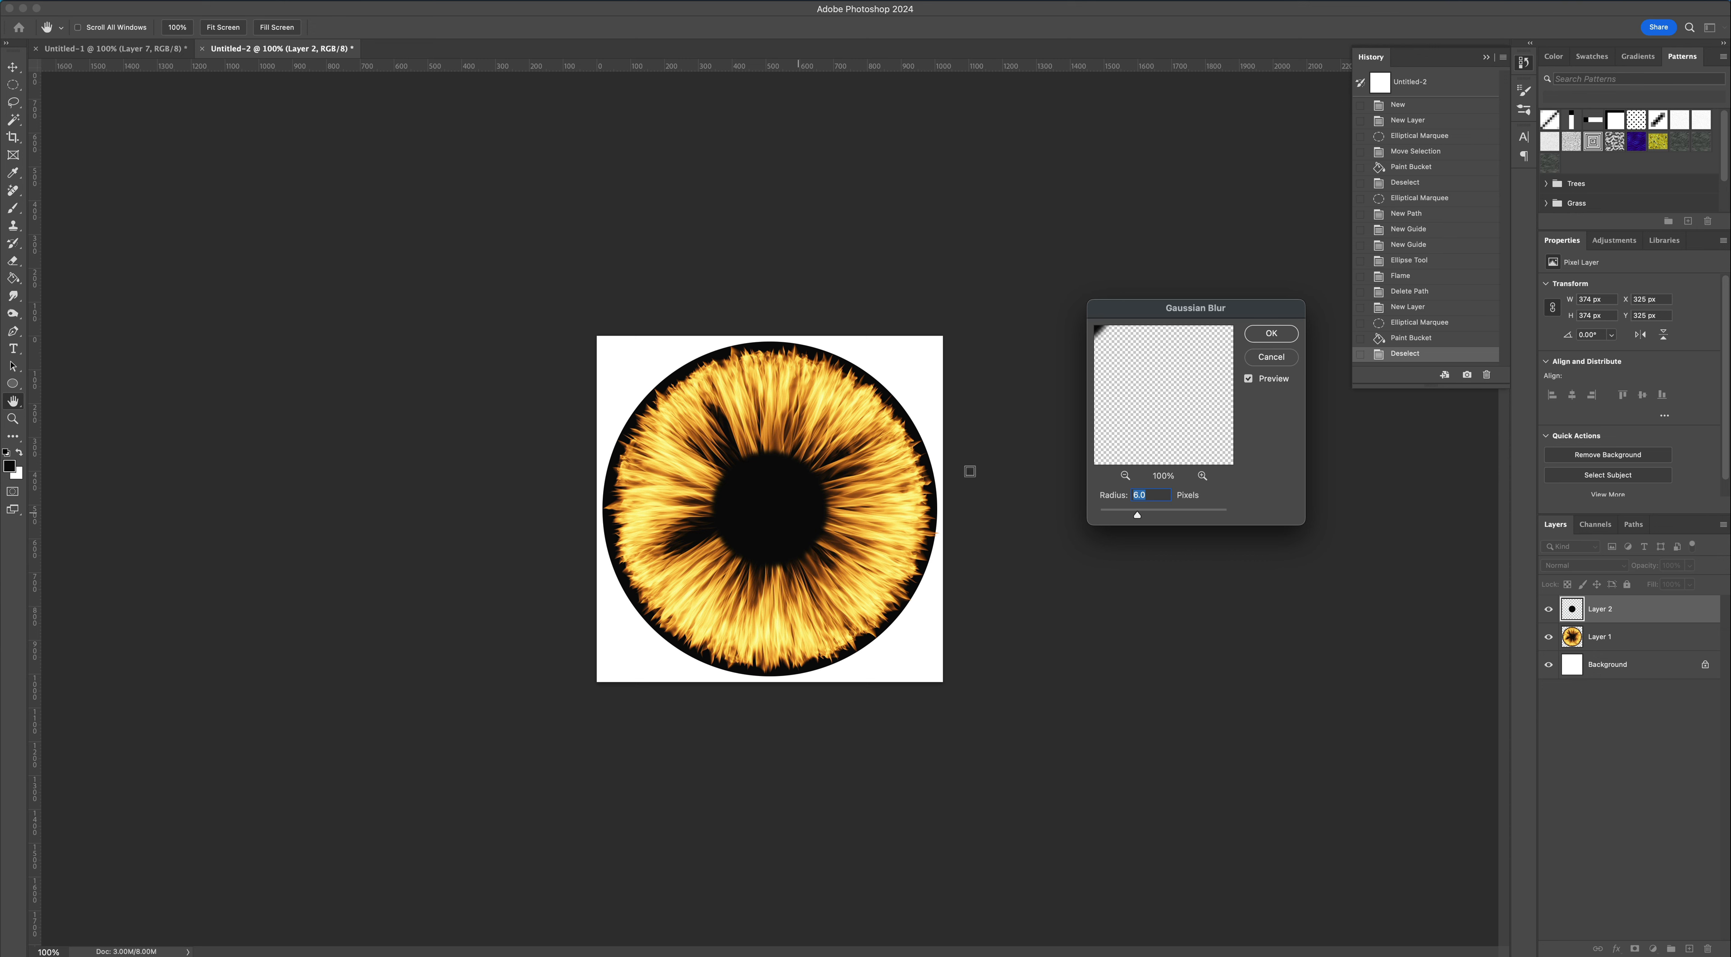
pyautogui.click(1256, 340)
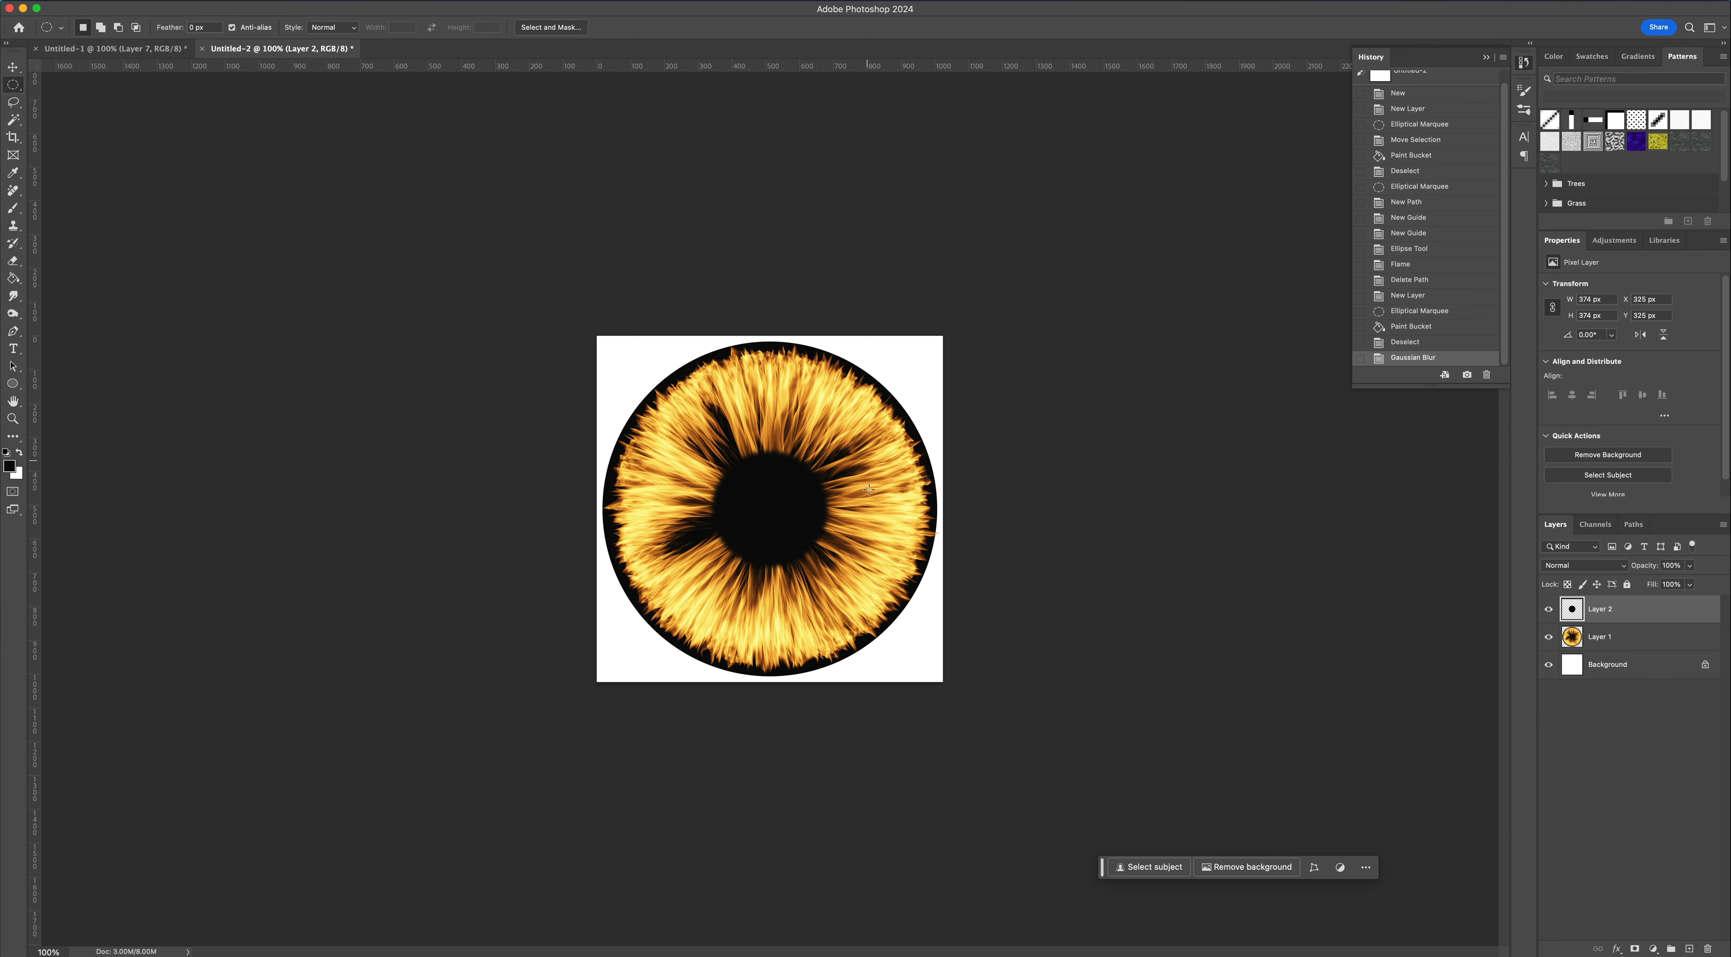
pyautogui.press('v')
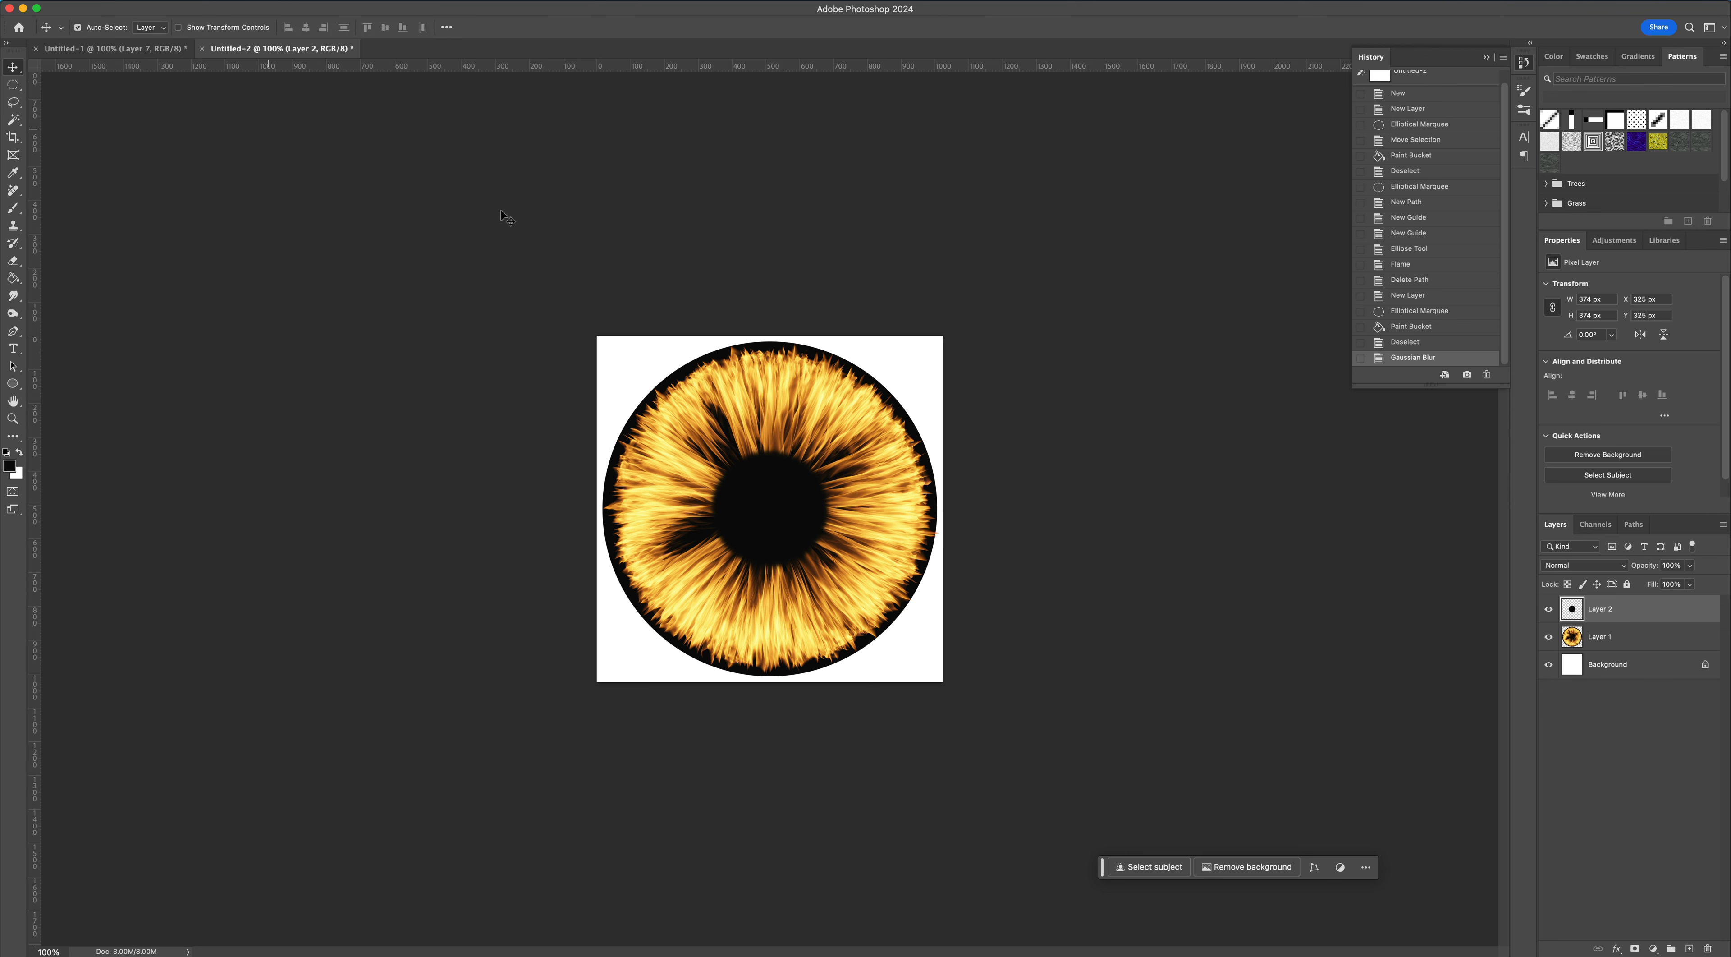
# - Convert the flame layer, Layer 1, to greyscale with the Black & White adjustment at its Default preset
pyautogui.click(1571, 637)
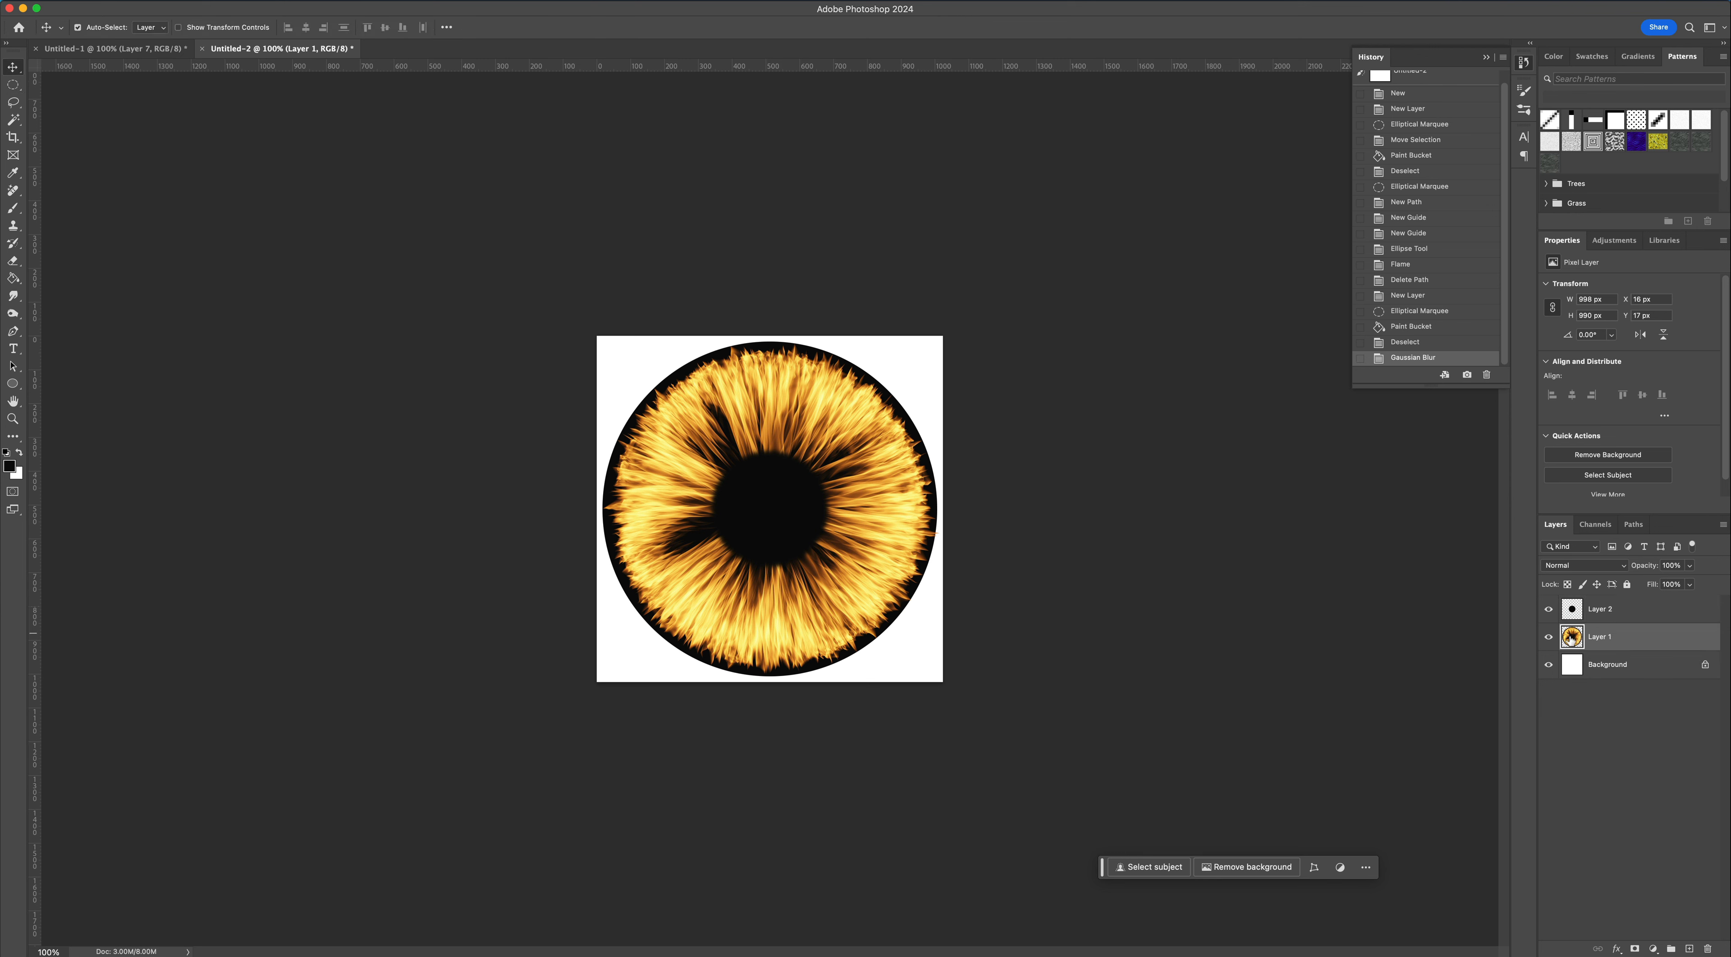
pyautogui.click(186, 0)
pyautogui.moveTo(214, 30)
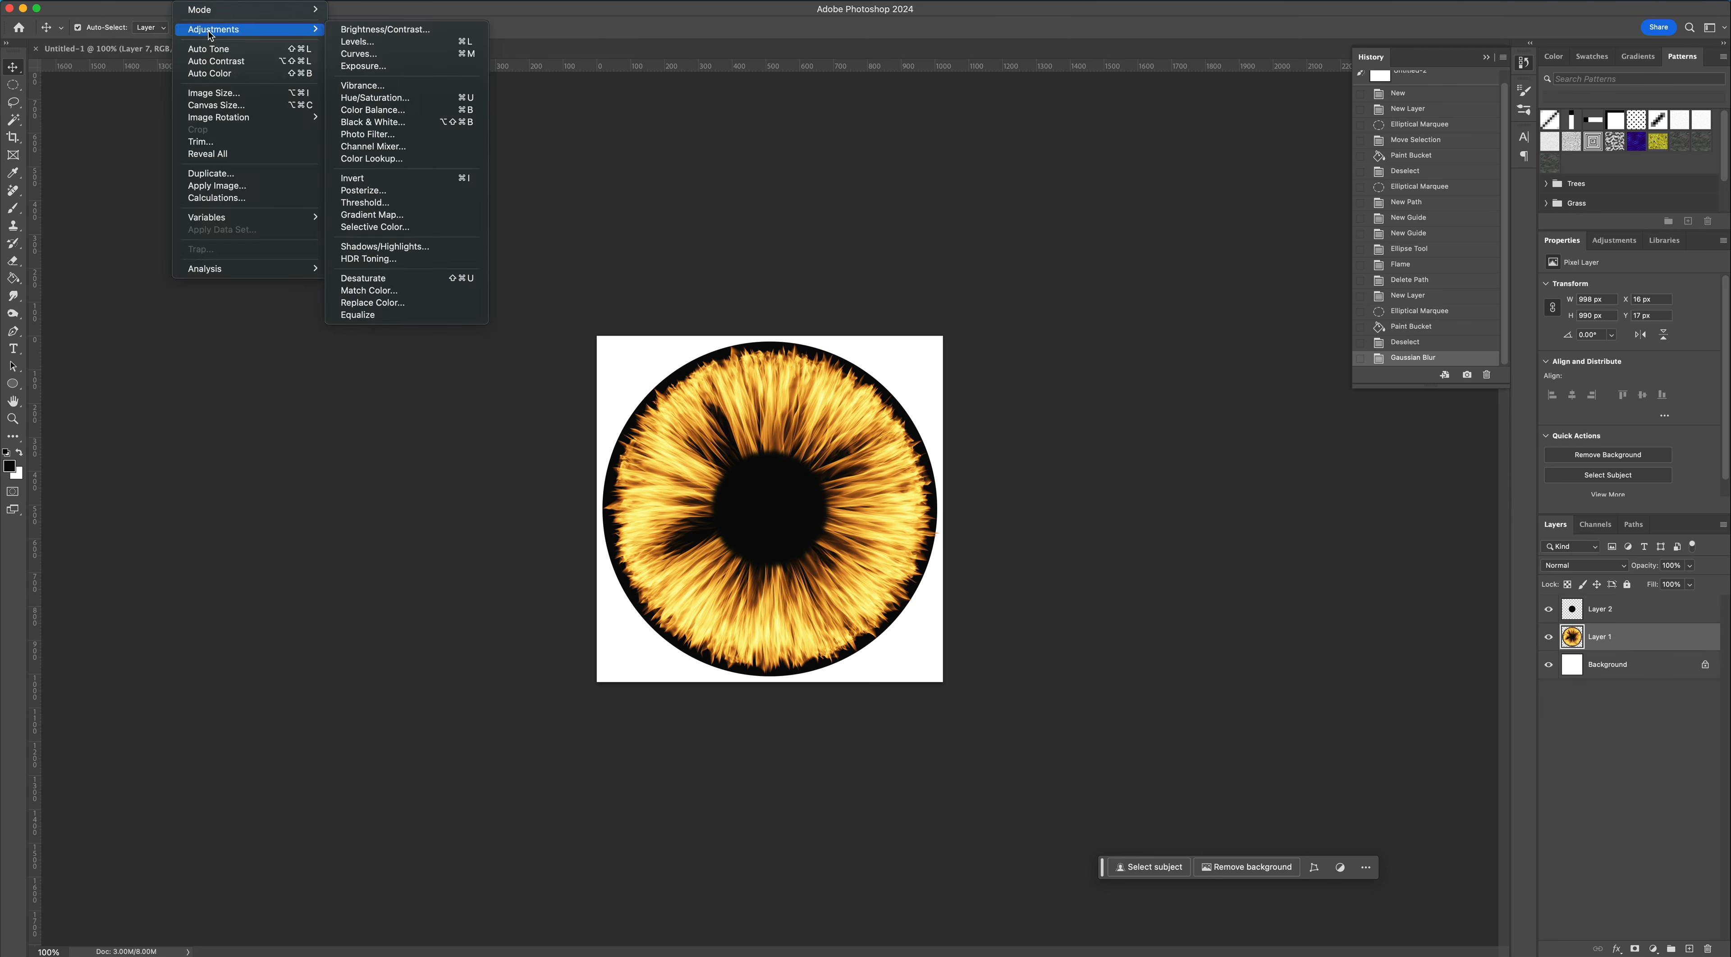
pyautogui.click(410, 122)
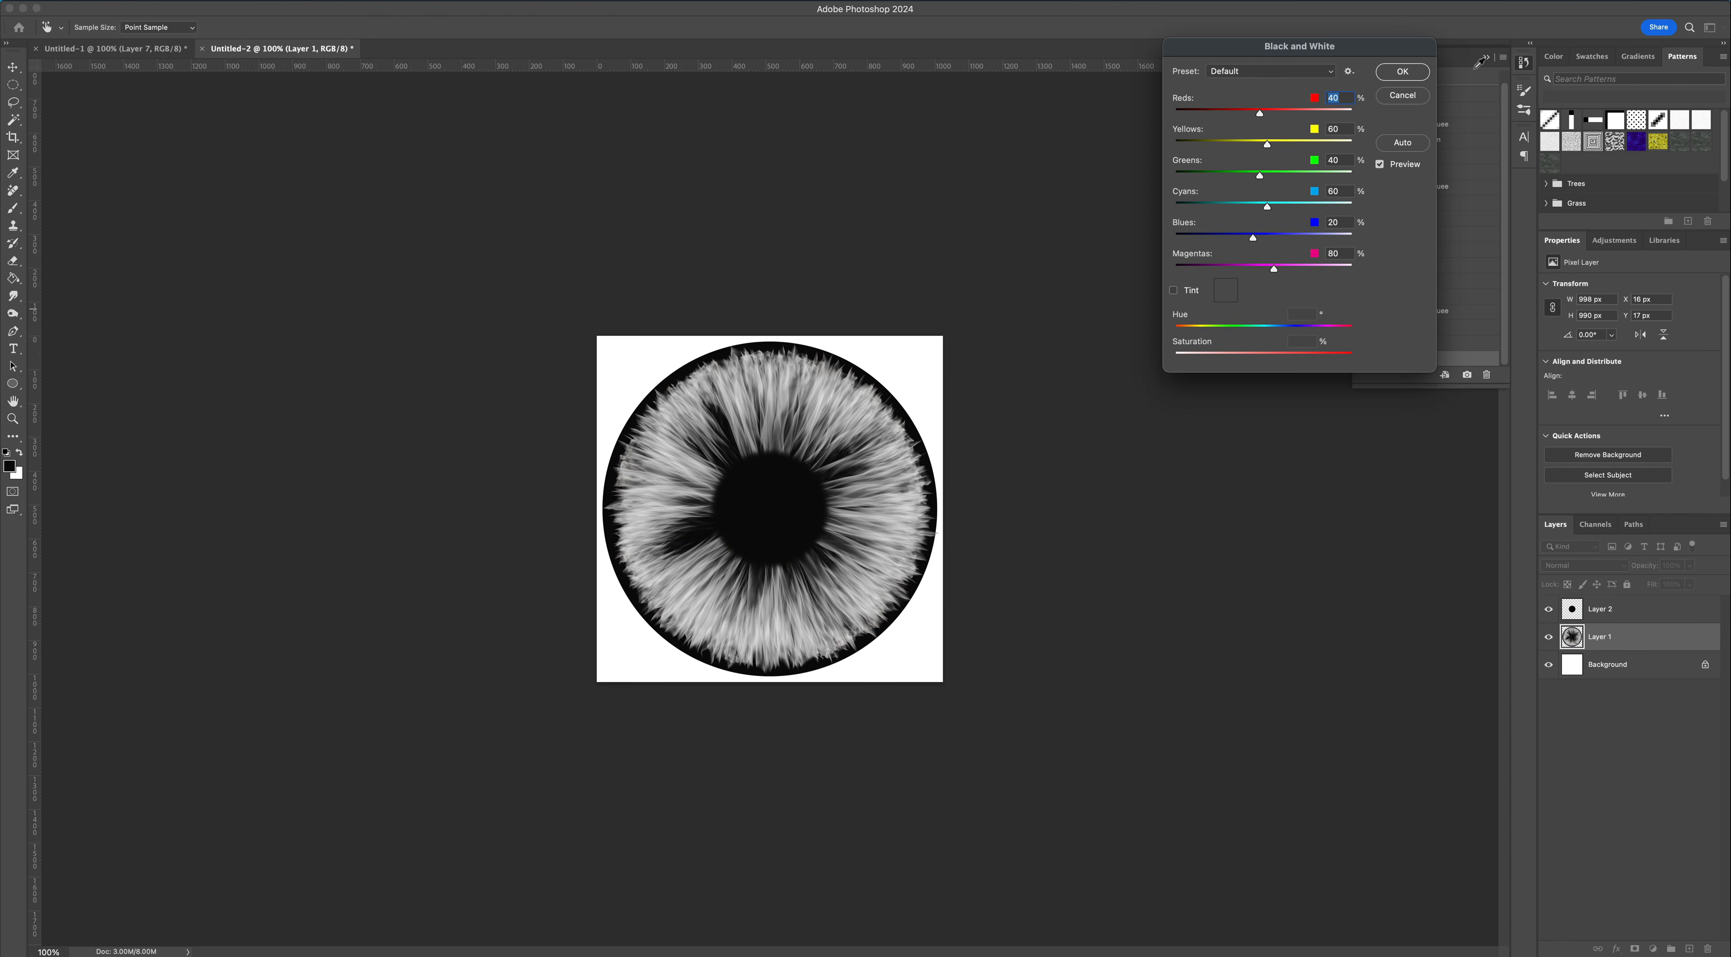
pyautogui.click(1402, 71)
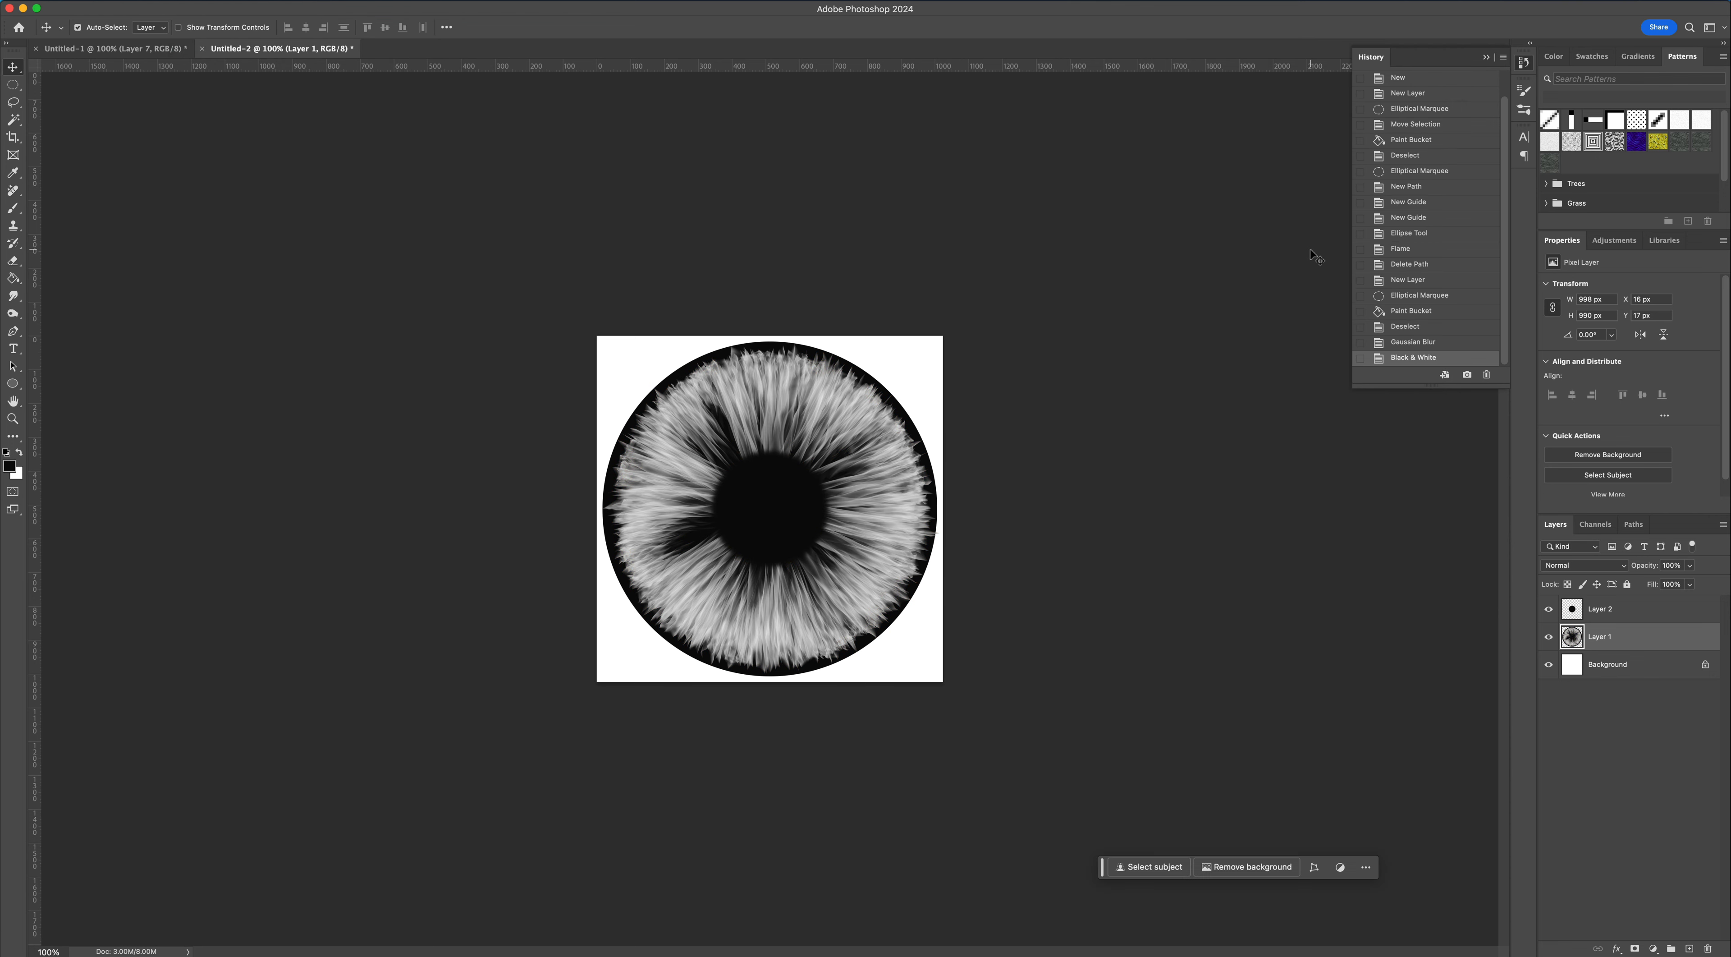
# - Add a Color Overlay effect to Layer 1 and open its settings
pyautogui.rightClick(1574, 638)
pyautogui.click(1493, 582)
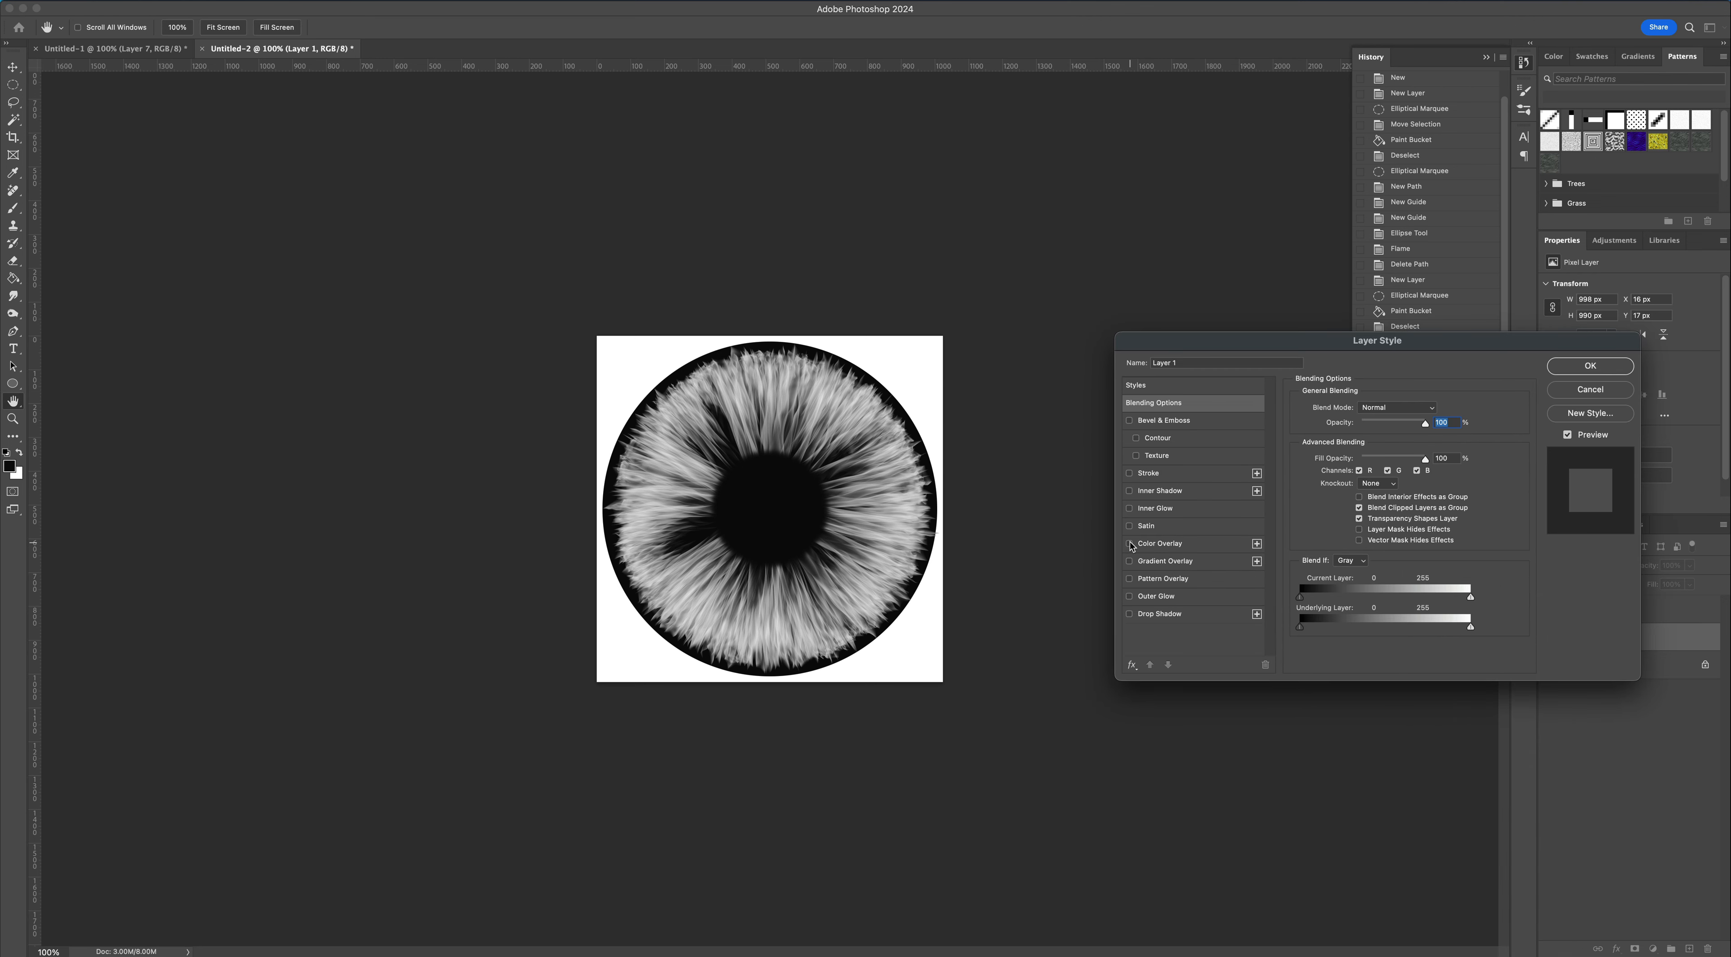
pyautogui.click(1130, 544)
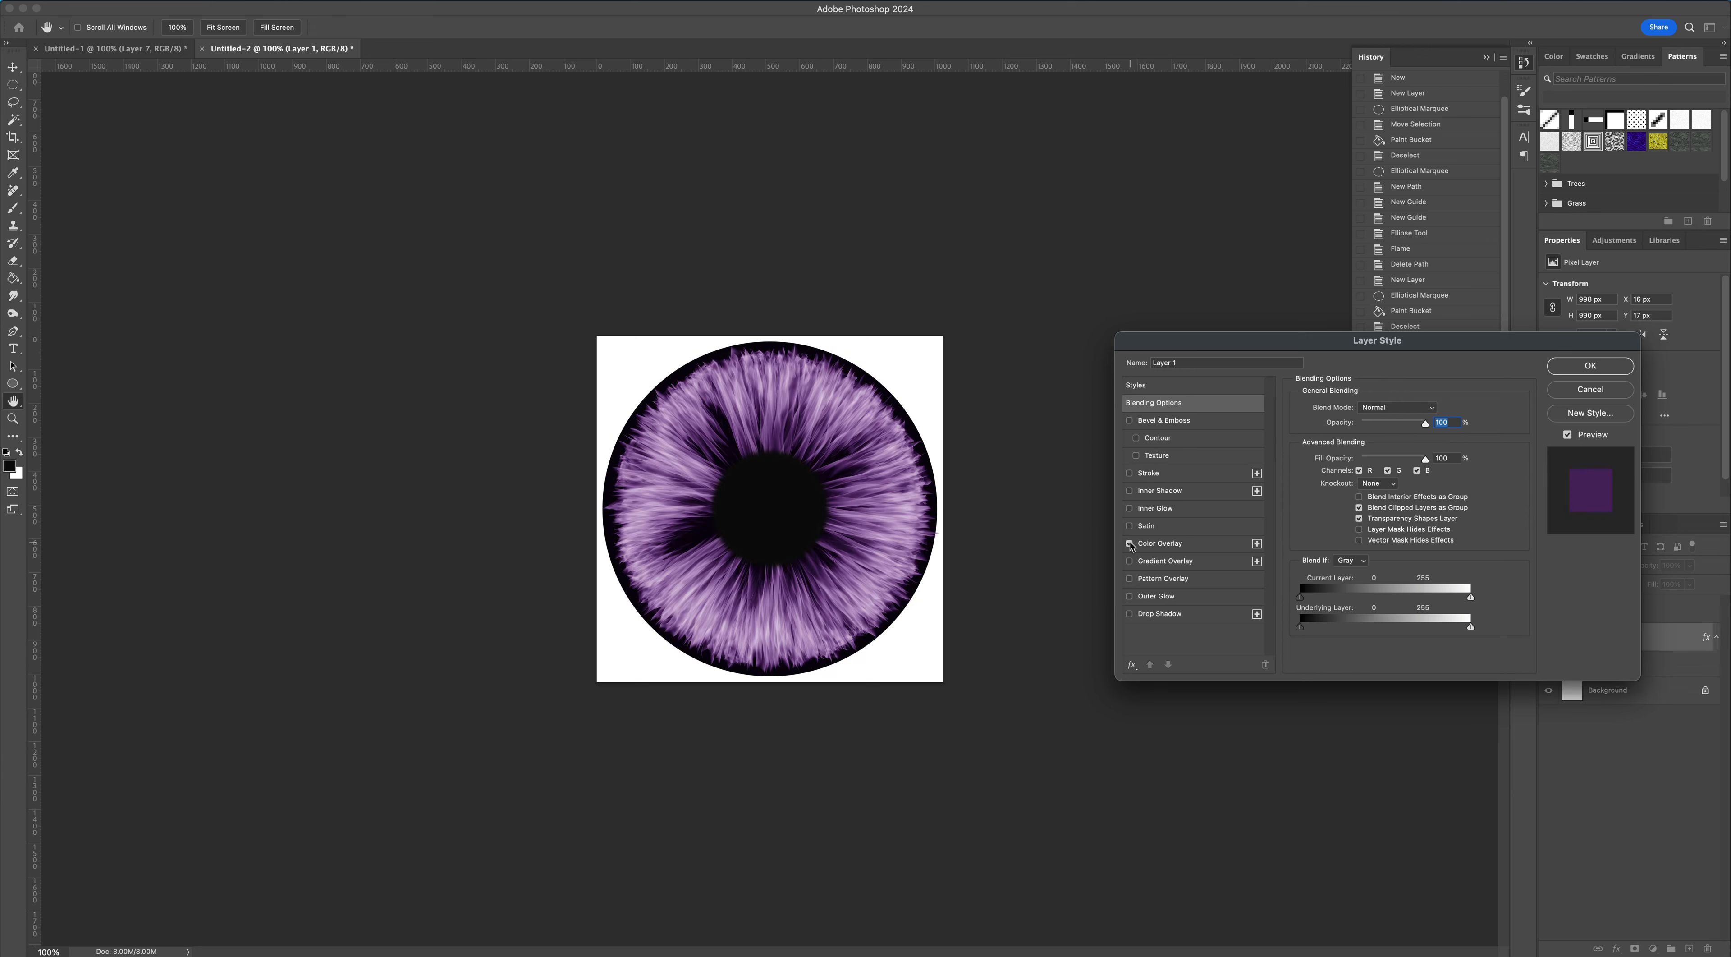
pyautogui.click(1162, 549)
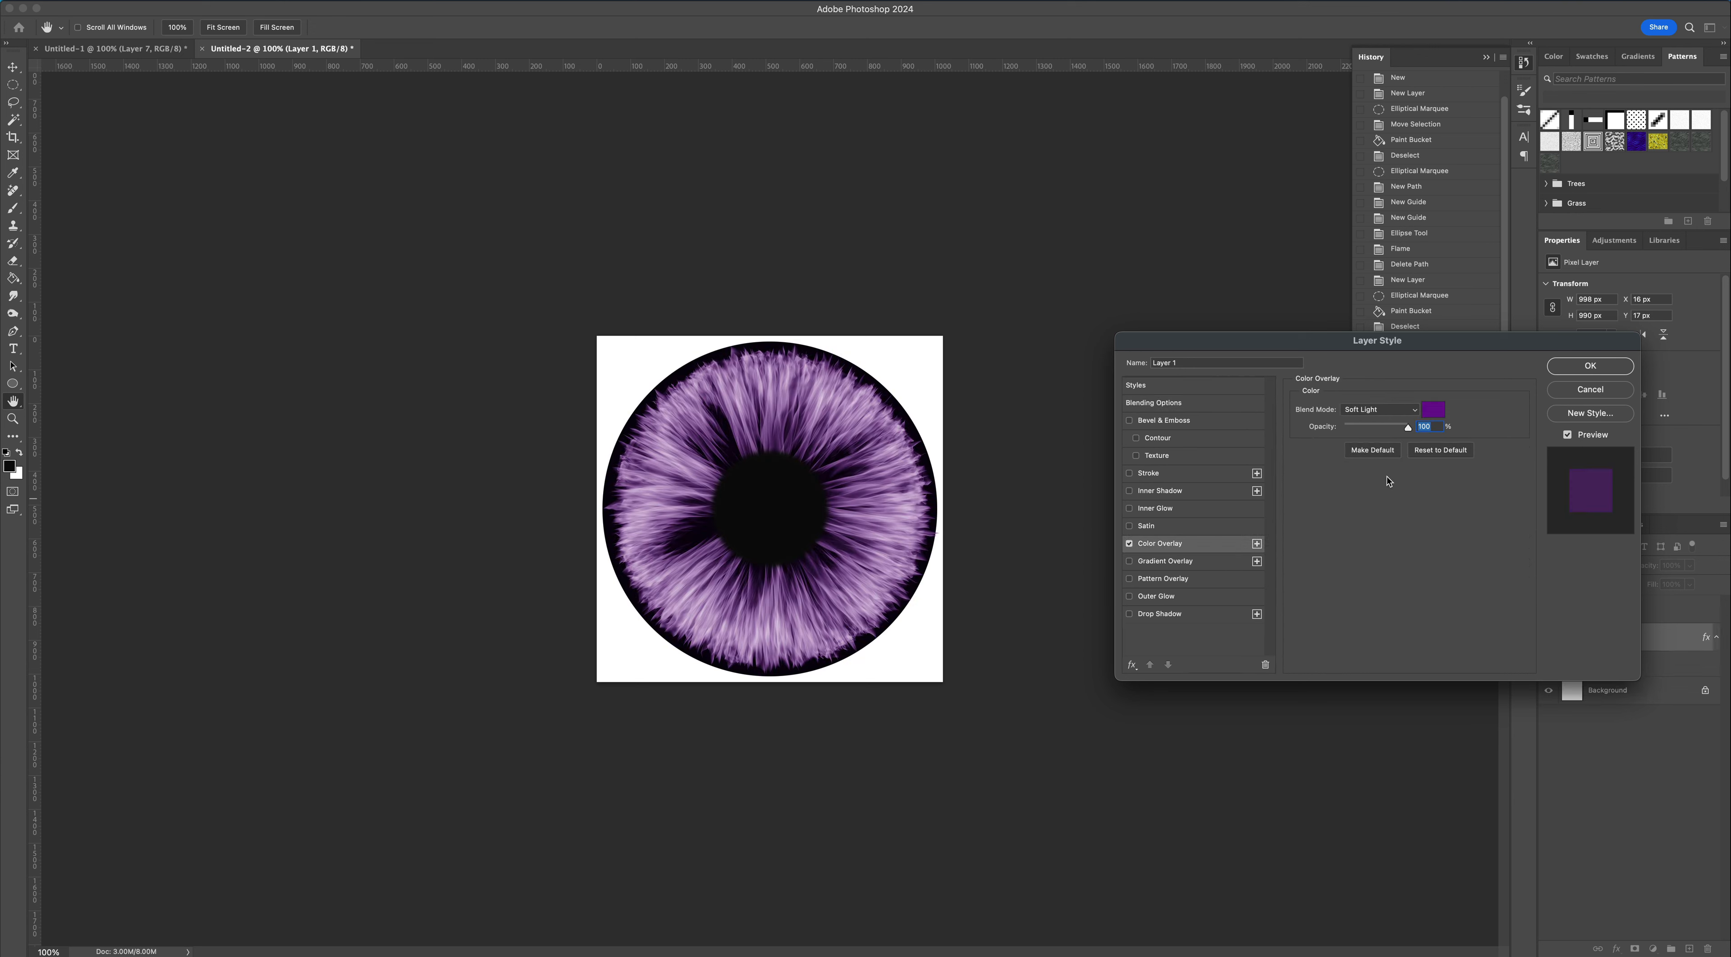
# - Try the Hard Light blend mode on the colour overlay and return it to Soft Light
pyautogui.click(1375, 411)
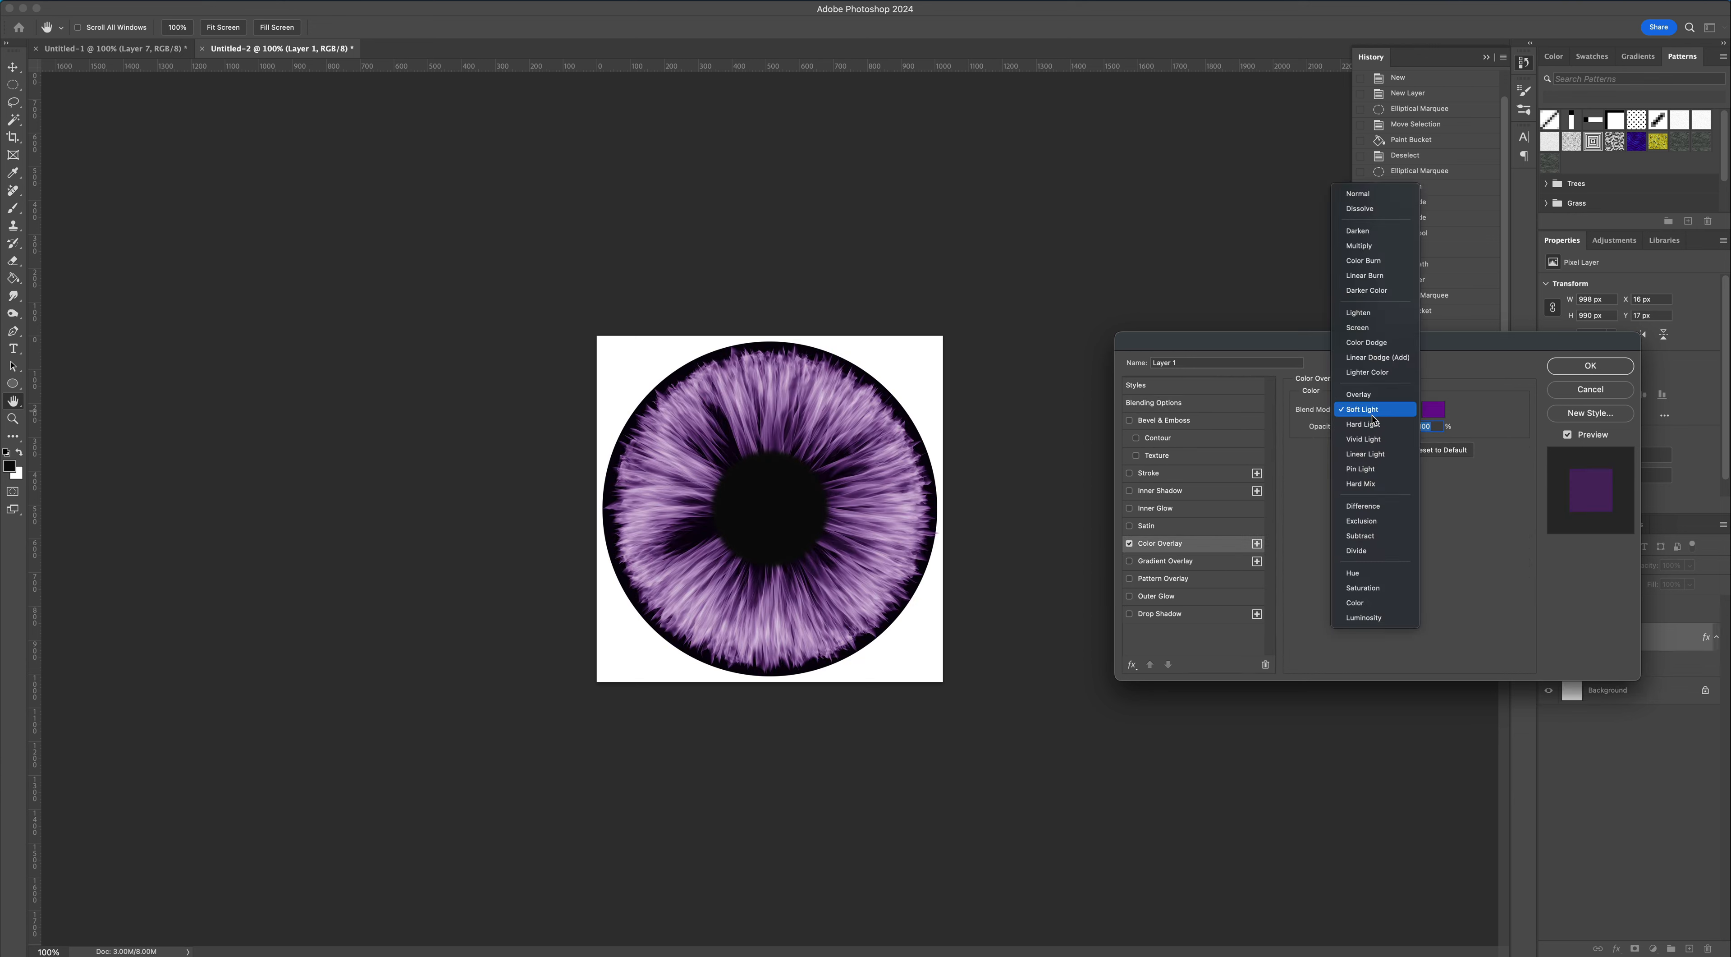
pyautogui.click(1374, 422)
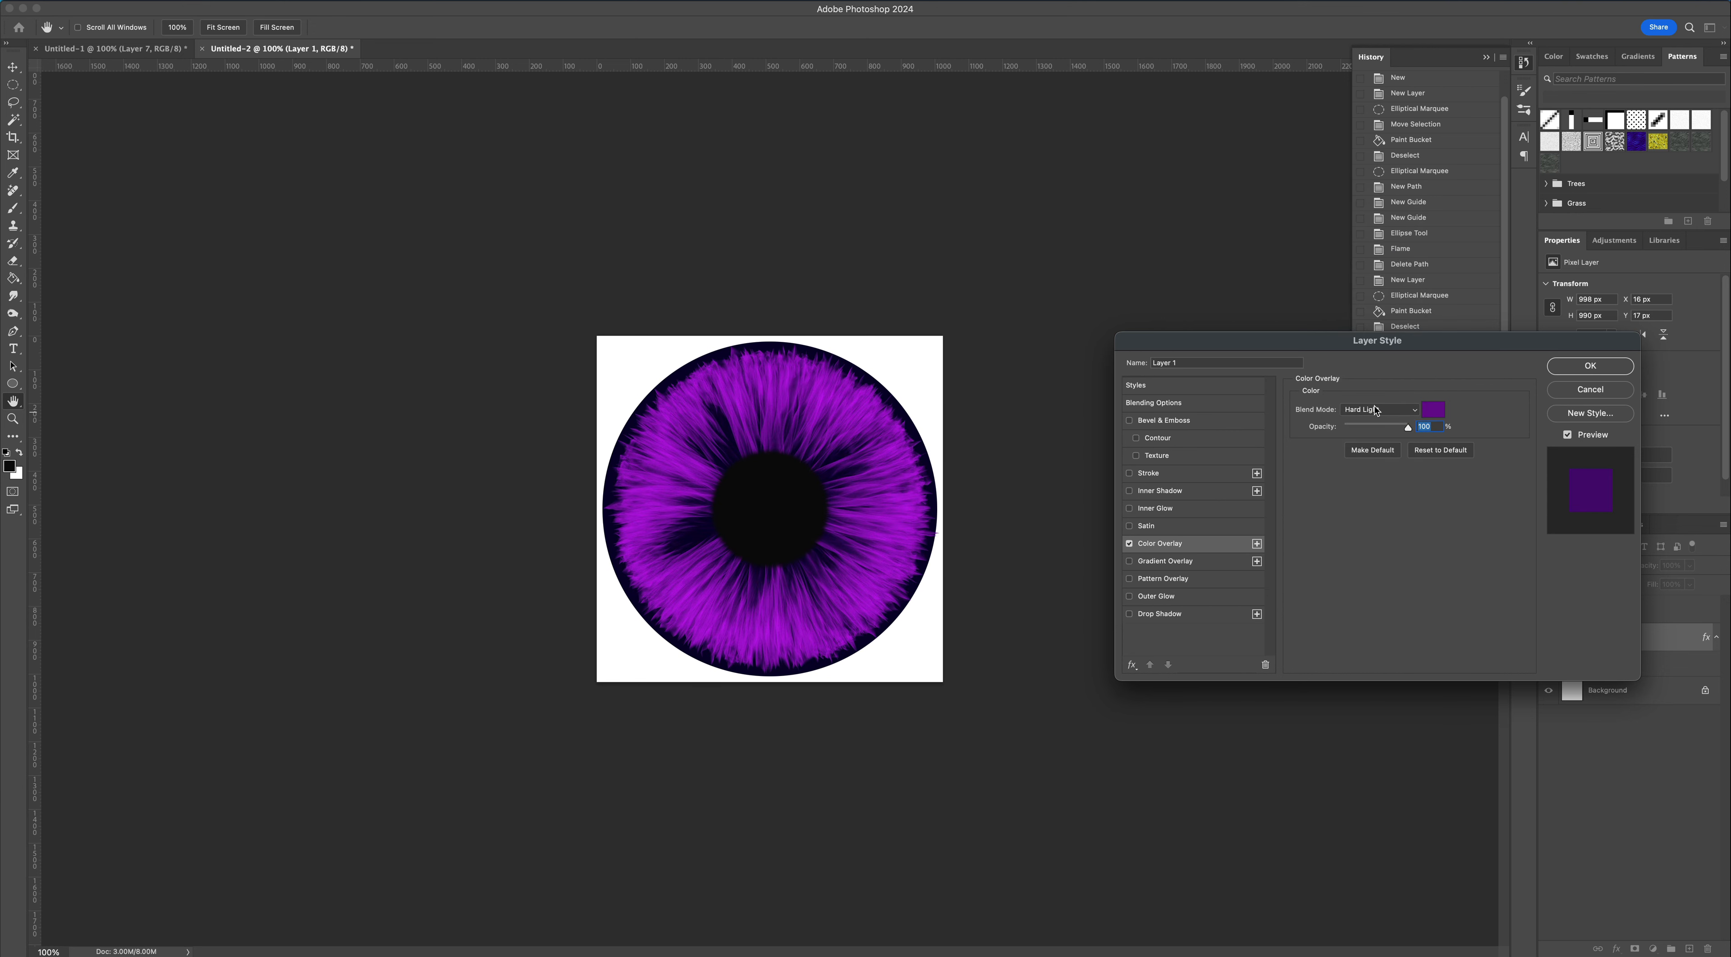
pyautogui.click(1371, 412)
pyautogui.click(1365, 400)
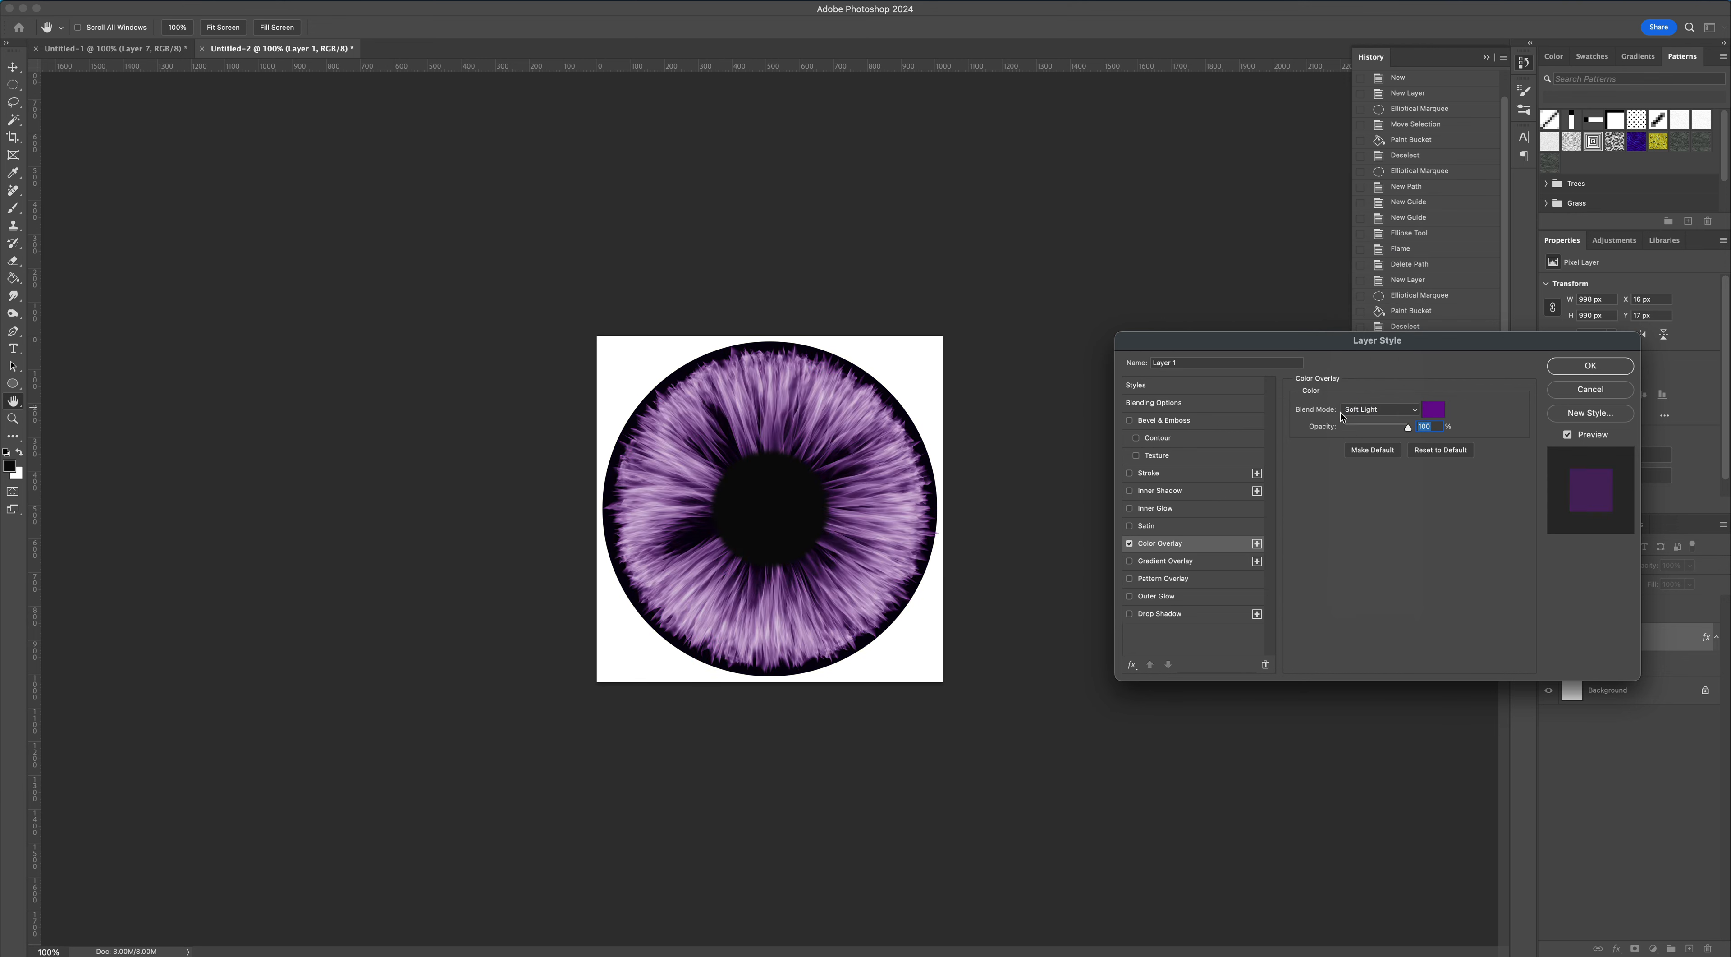
# - Try an orange overlay colour, and set the Color Overlay to bright blue 0096ff
pyautogui.click(1433, 411)
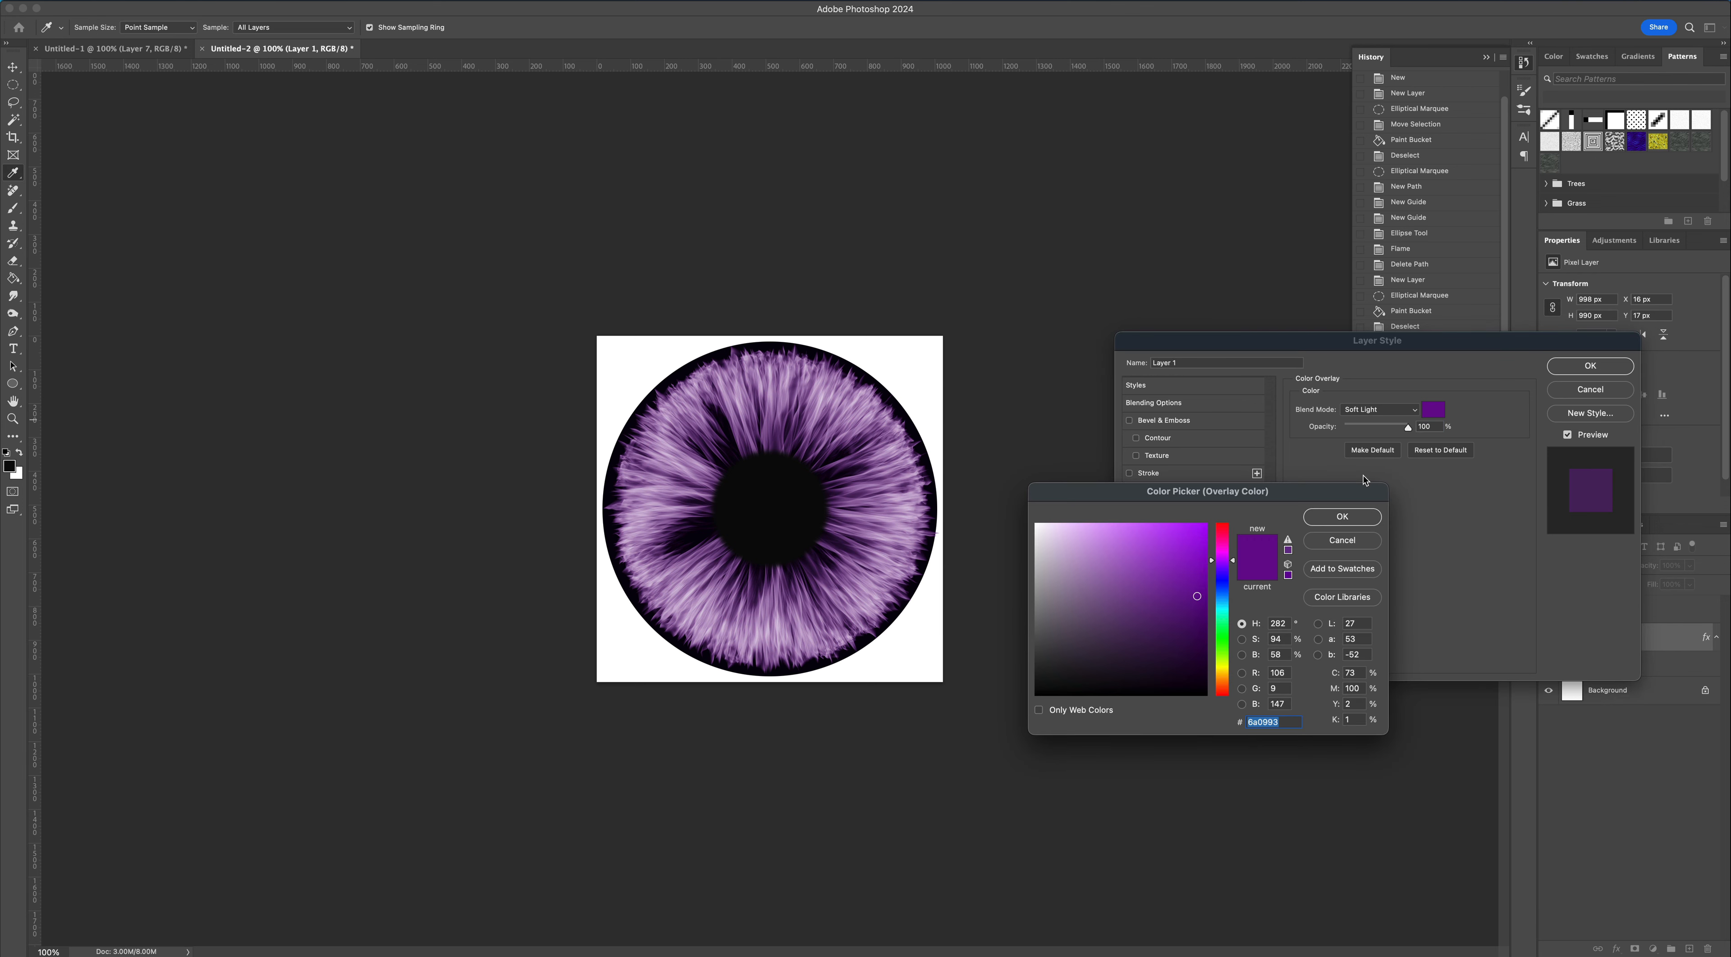
pyautogui.click(1222, 683)
pyautogui.moveTo(1195, 592); pyautogui.dragTo(1209, 522)
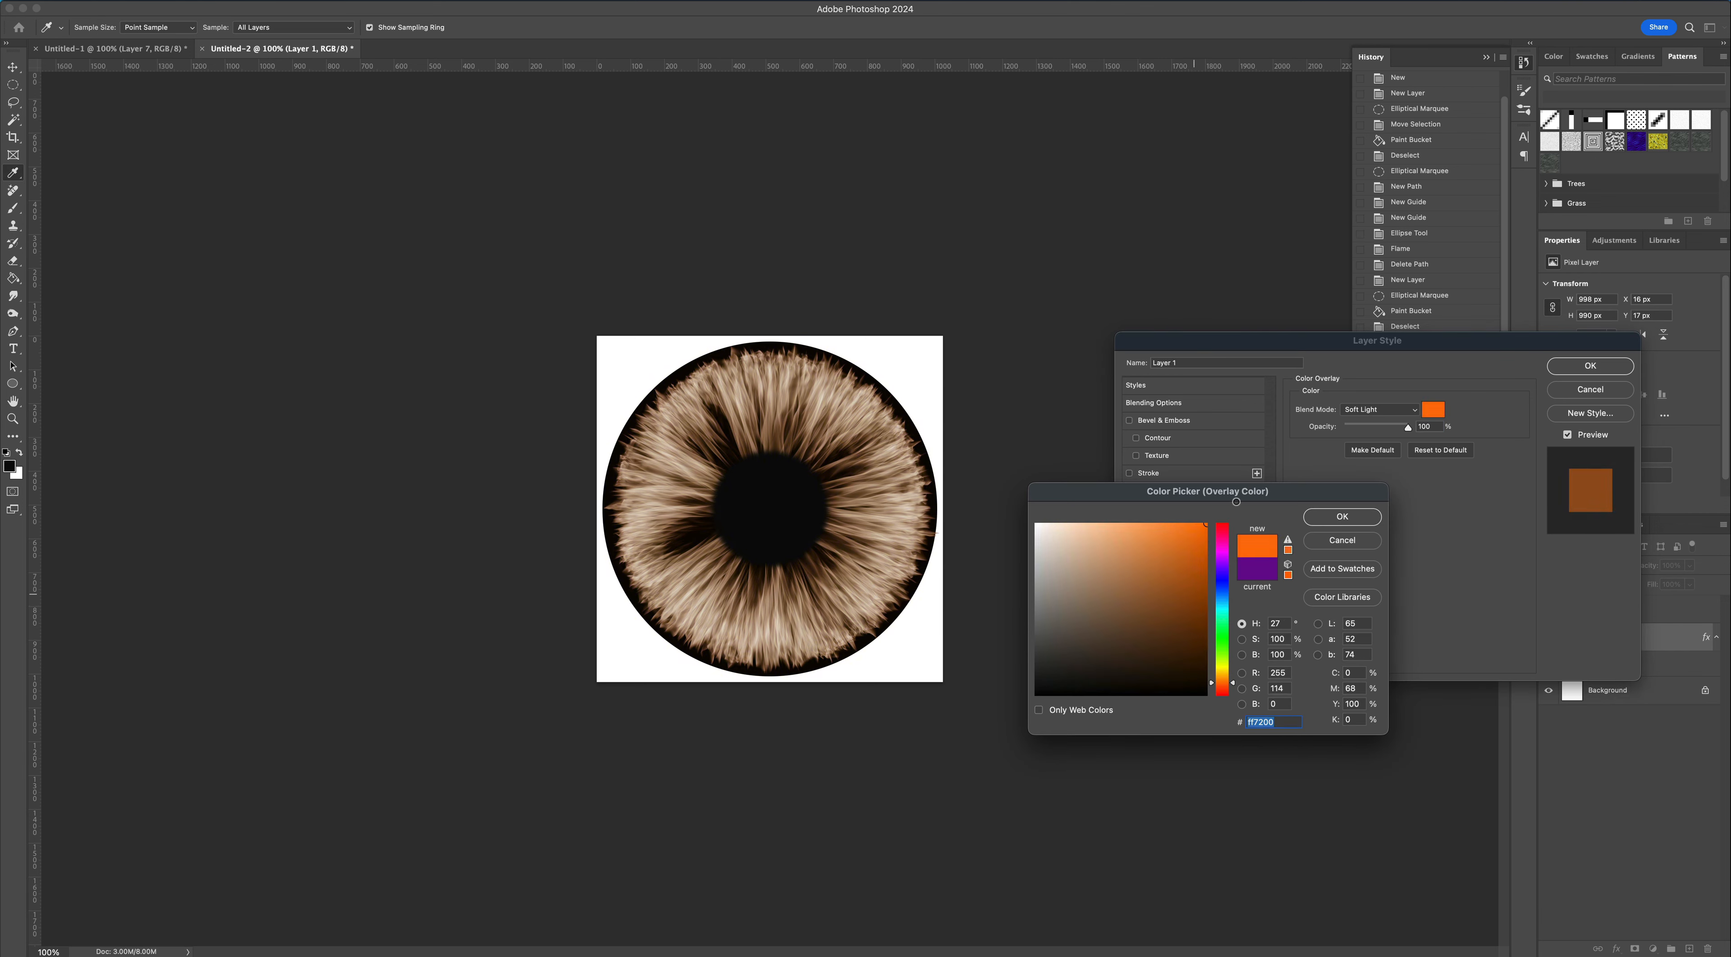
pyautogui.click(1222, 611)
pyautogui.click(1221, 589)
pyautogui.click(1220, 594)
pyautogui.click(1220, 595)
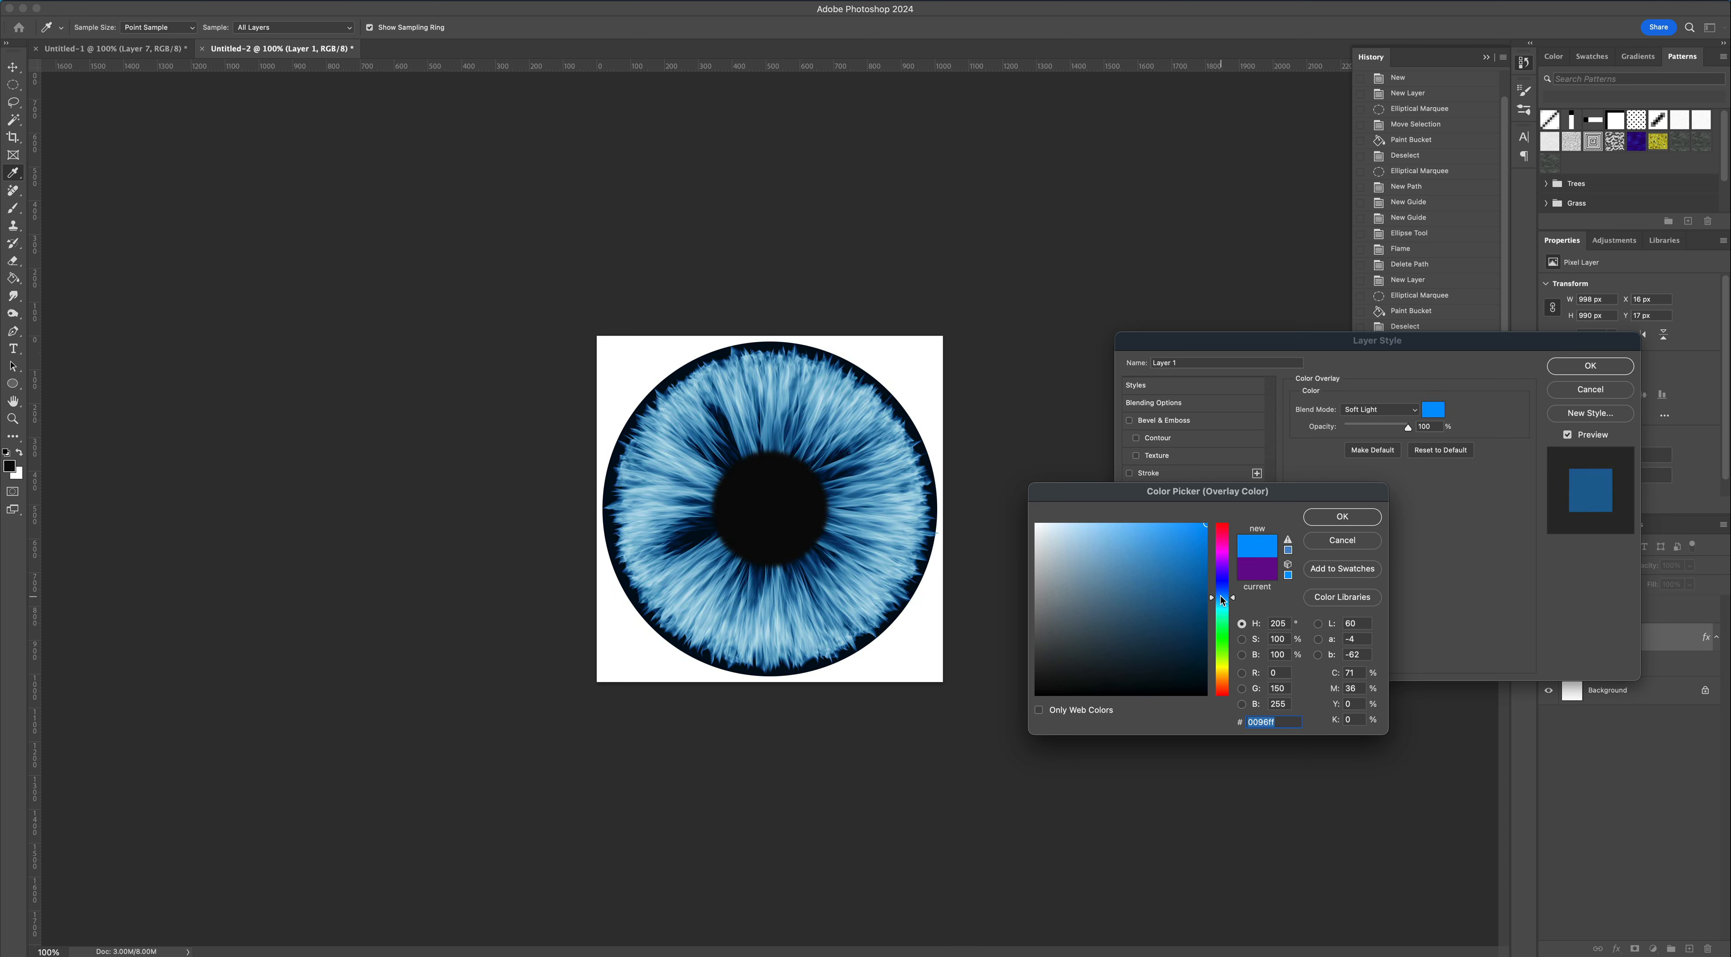
pyautogui.moveTo(1285, 498); pyautogui.dragTo(1270, 529)
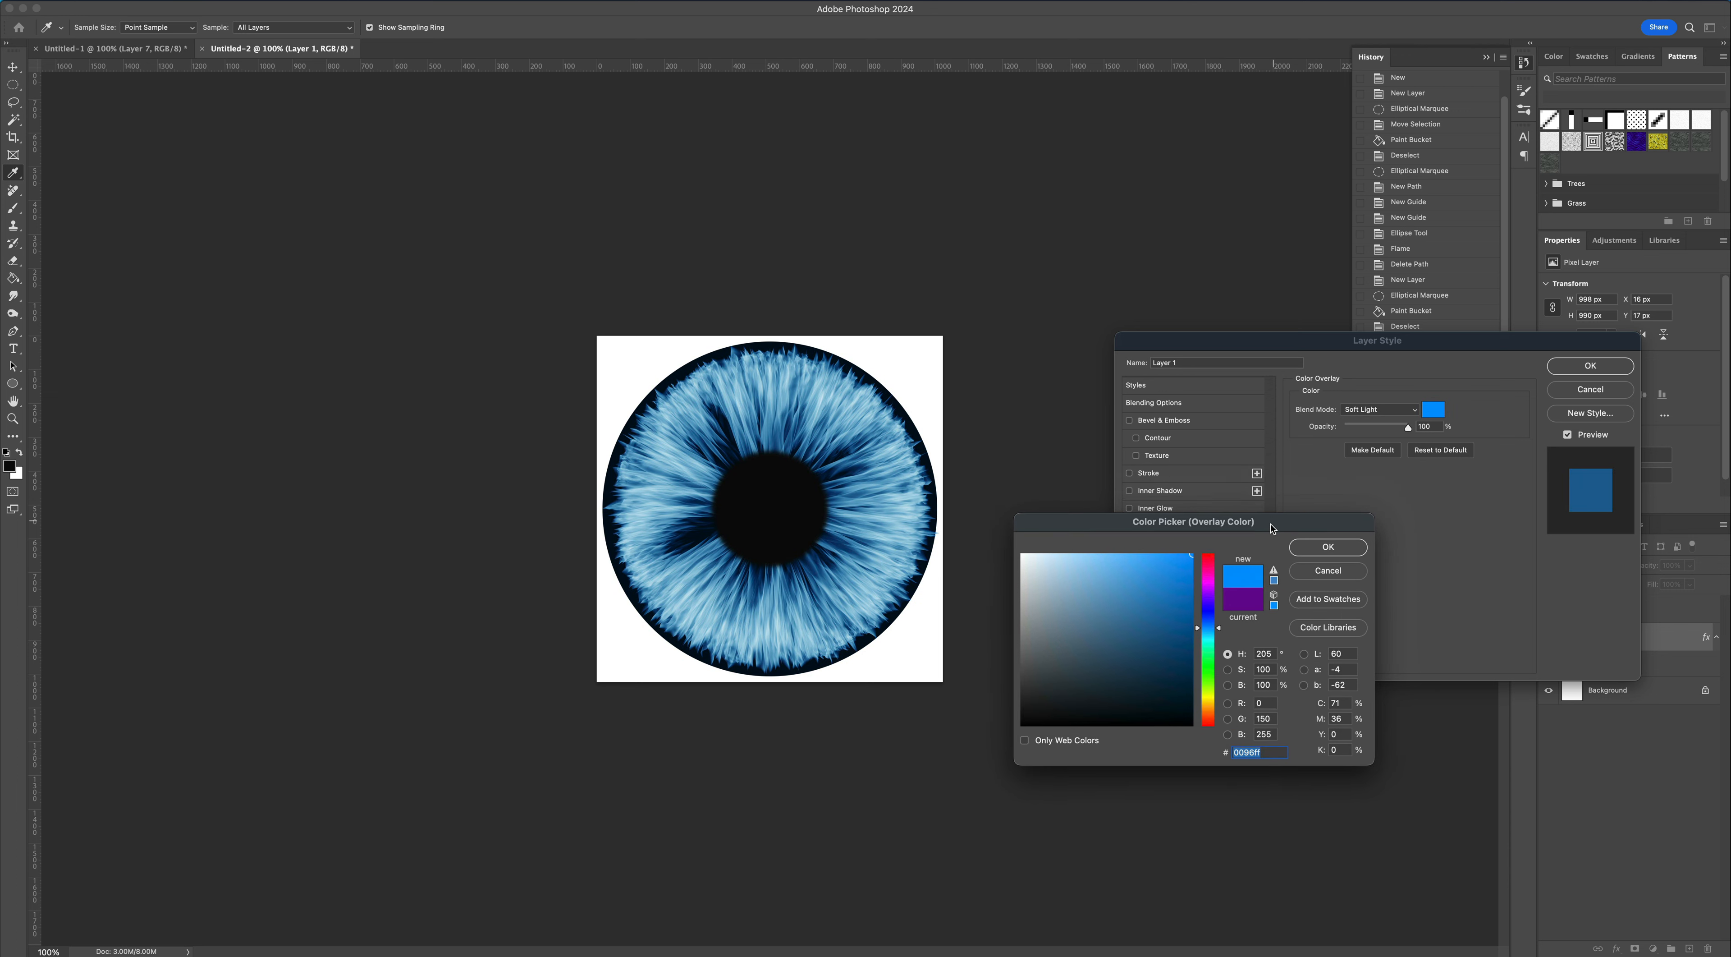
pyautogui.click(1309, 553)
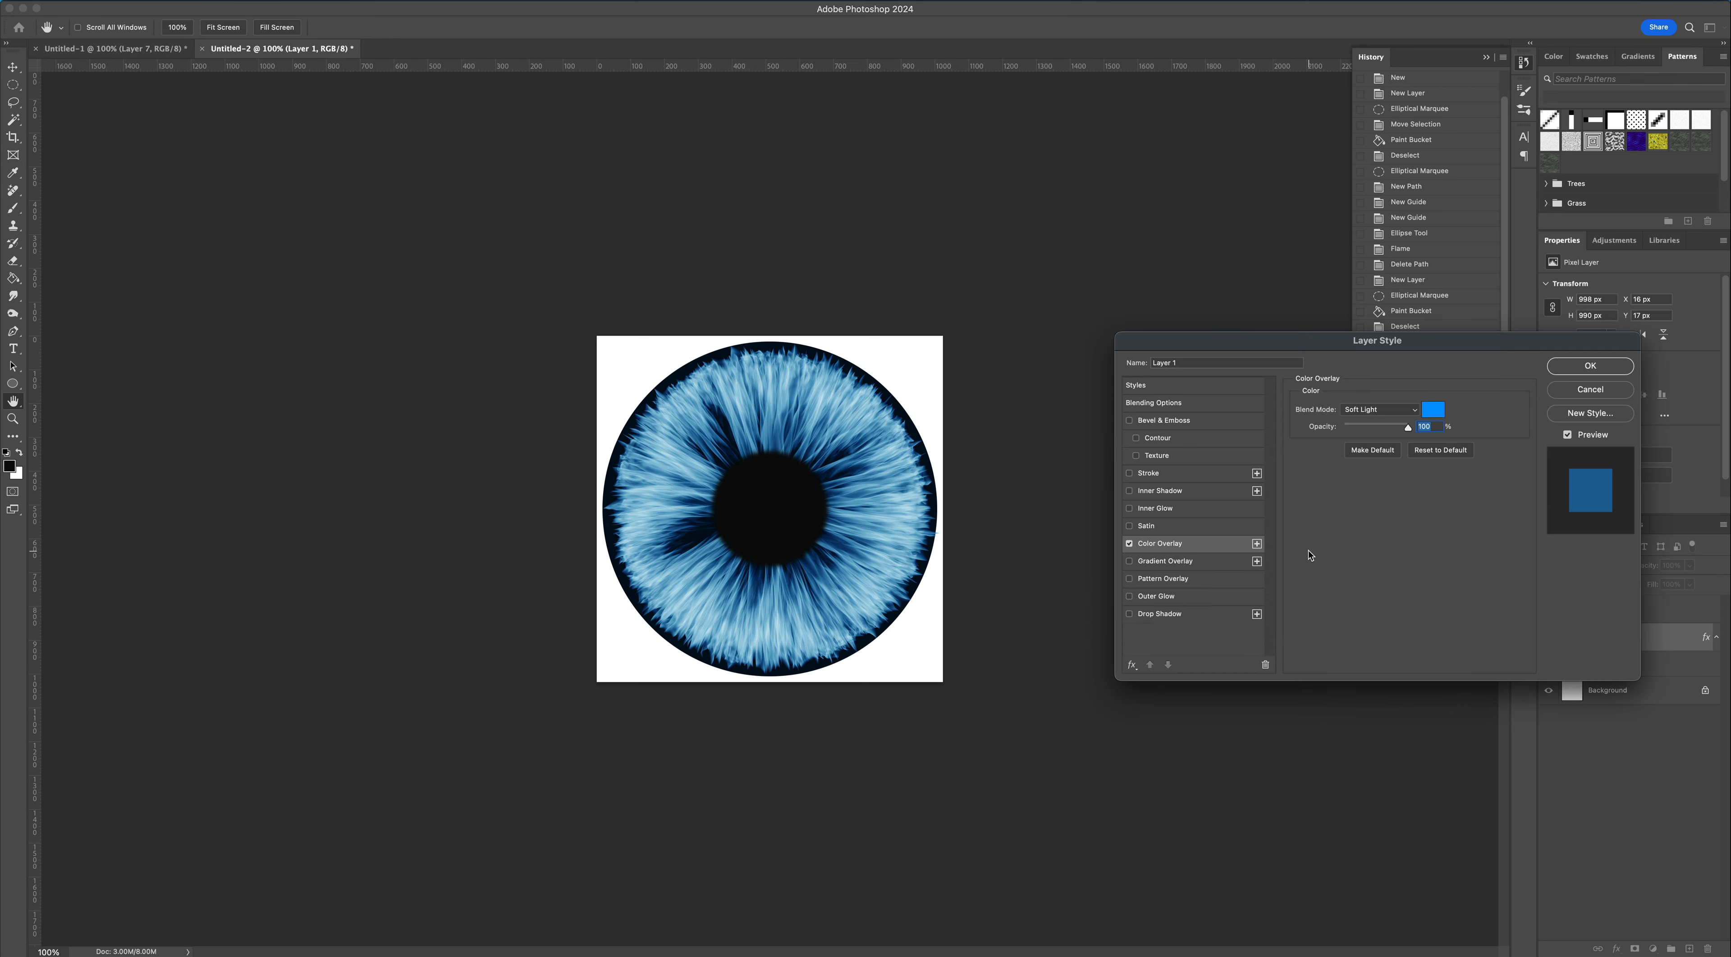
# - Add a Gradient Overlay to Layer 1 with the Radial style and compare the iris with and without it
pyautogui.click(1129, 561)
pyautogui.click(1130, 562)
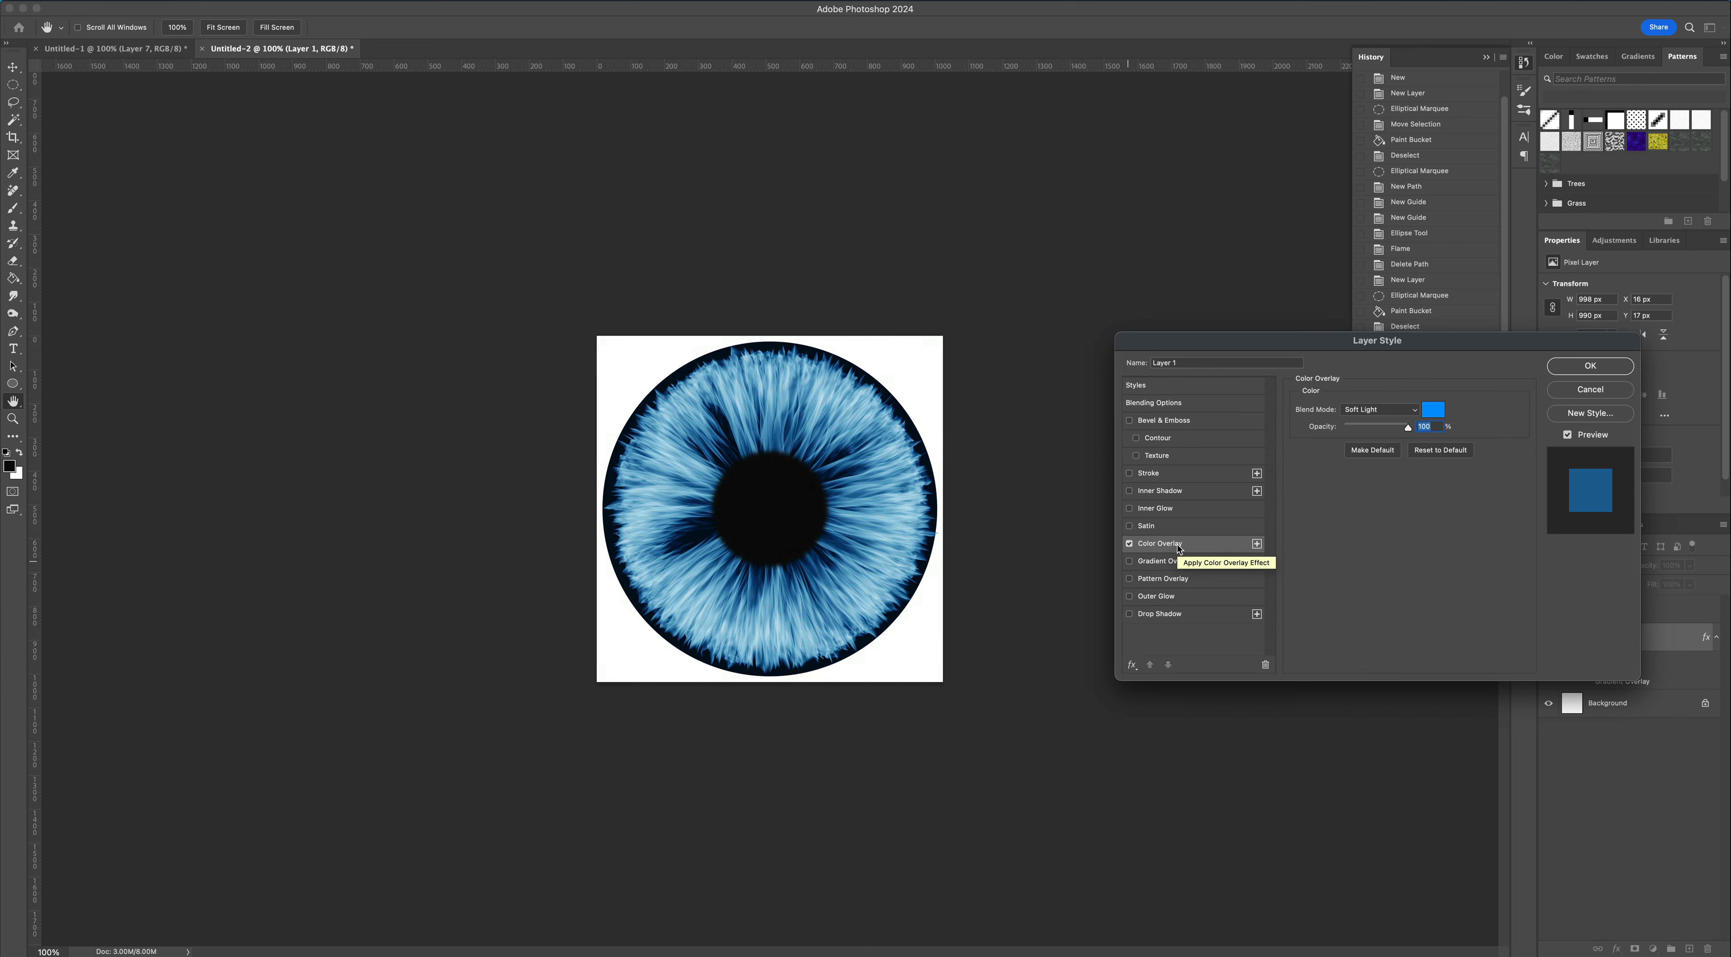
pyautogui.click(1163, 561)
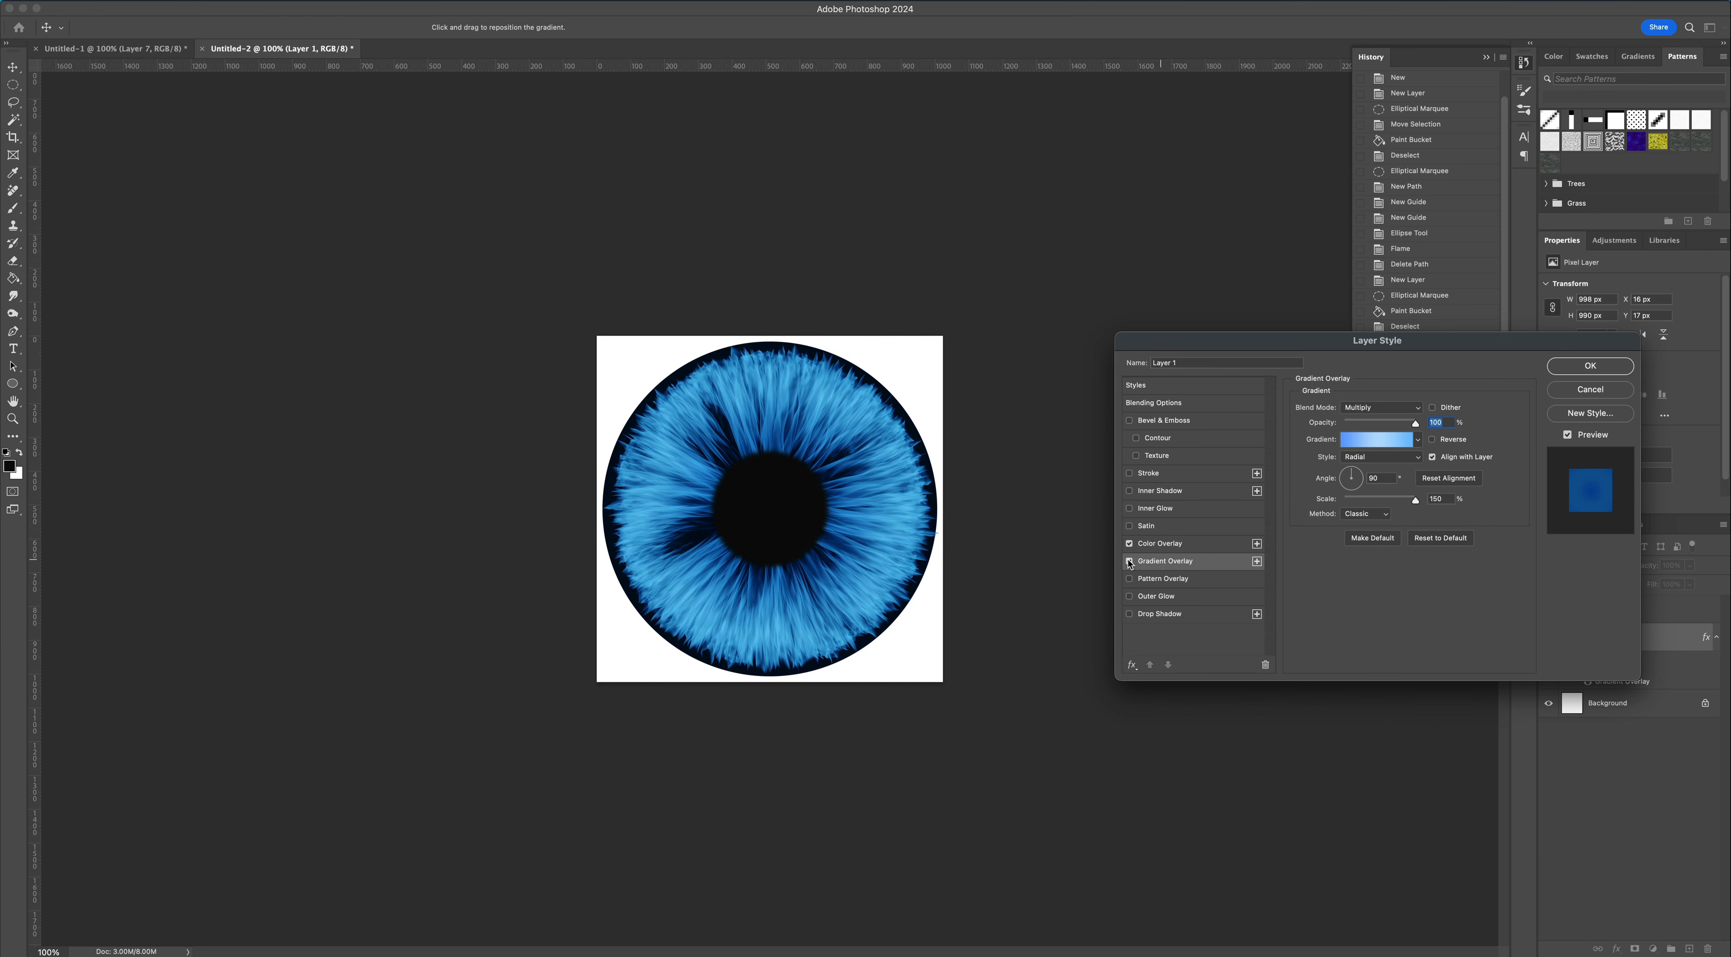
pyautogui.click(1130, 562)
pyautogui.click(1131, 563)
pyautogui.click(1363, 461)
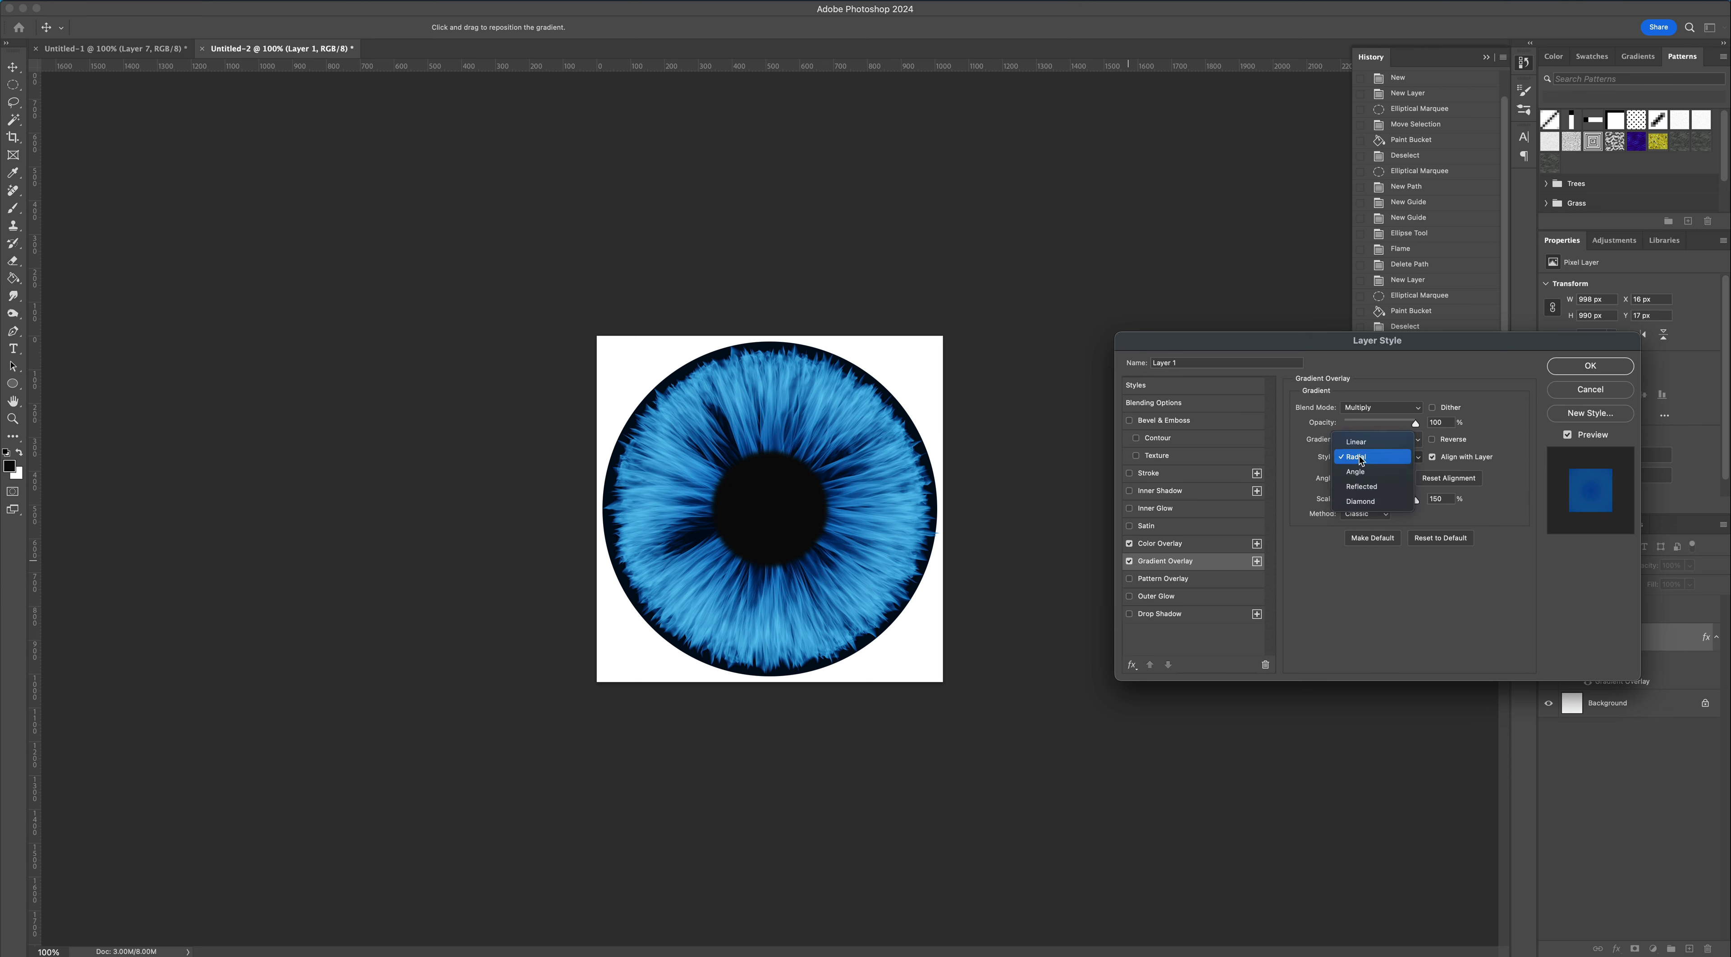
pyautogui.click(1375, 462)
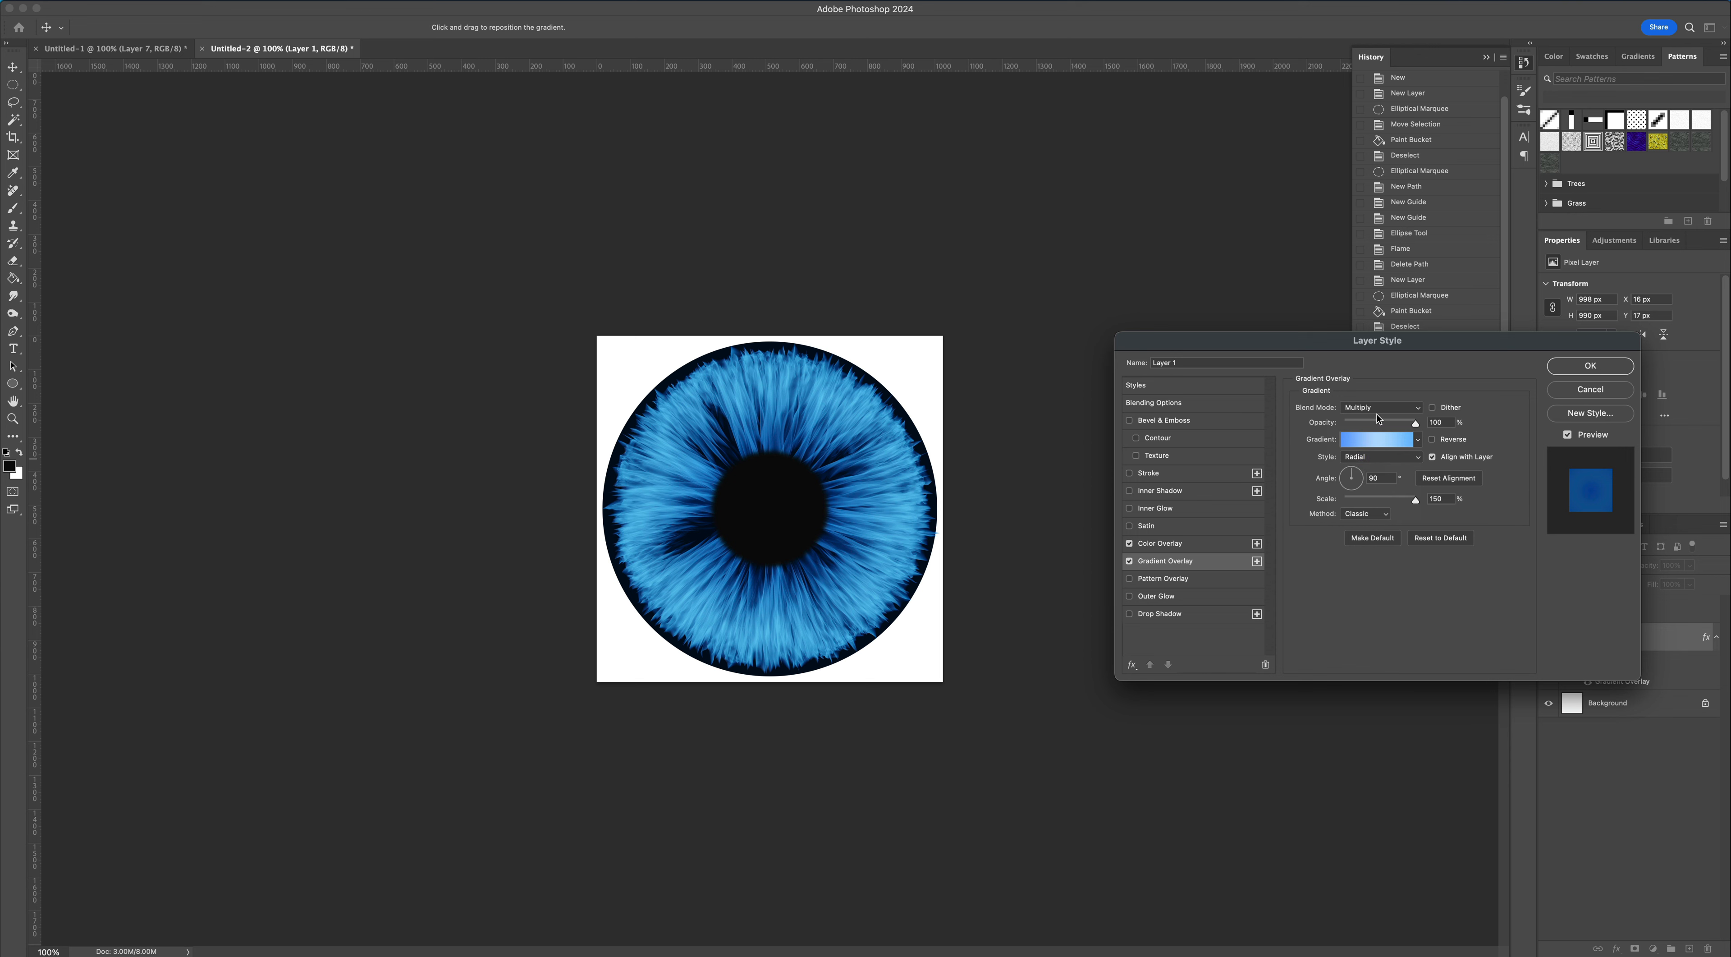
# - Apply the gradient overlay with Color Burn blending at about 58% opacity, and hide that effect on Layer 1
pyautogui.click(1379, 410)
pyautogui.click(1374, 422)
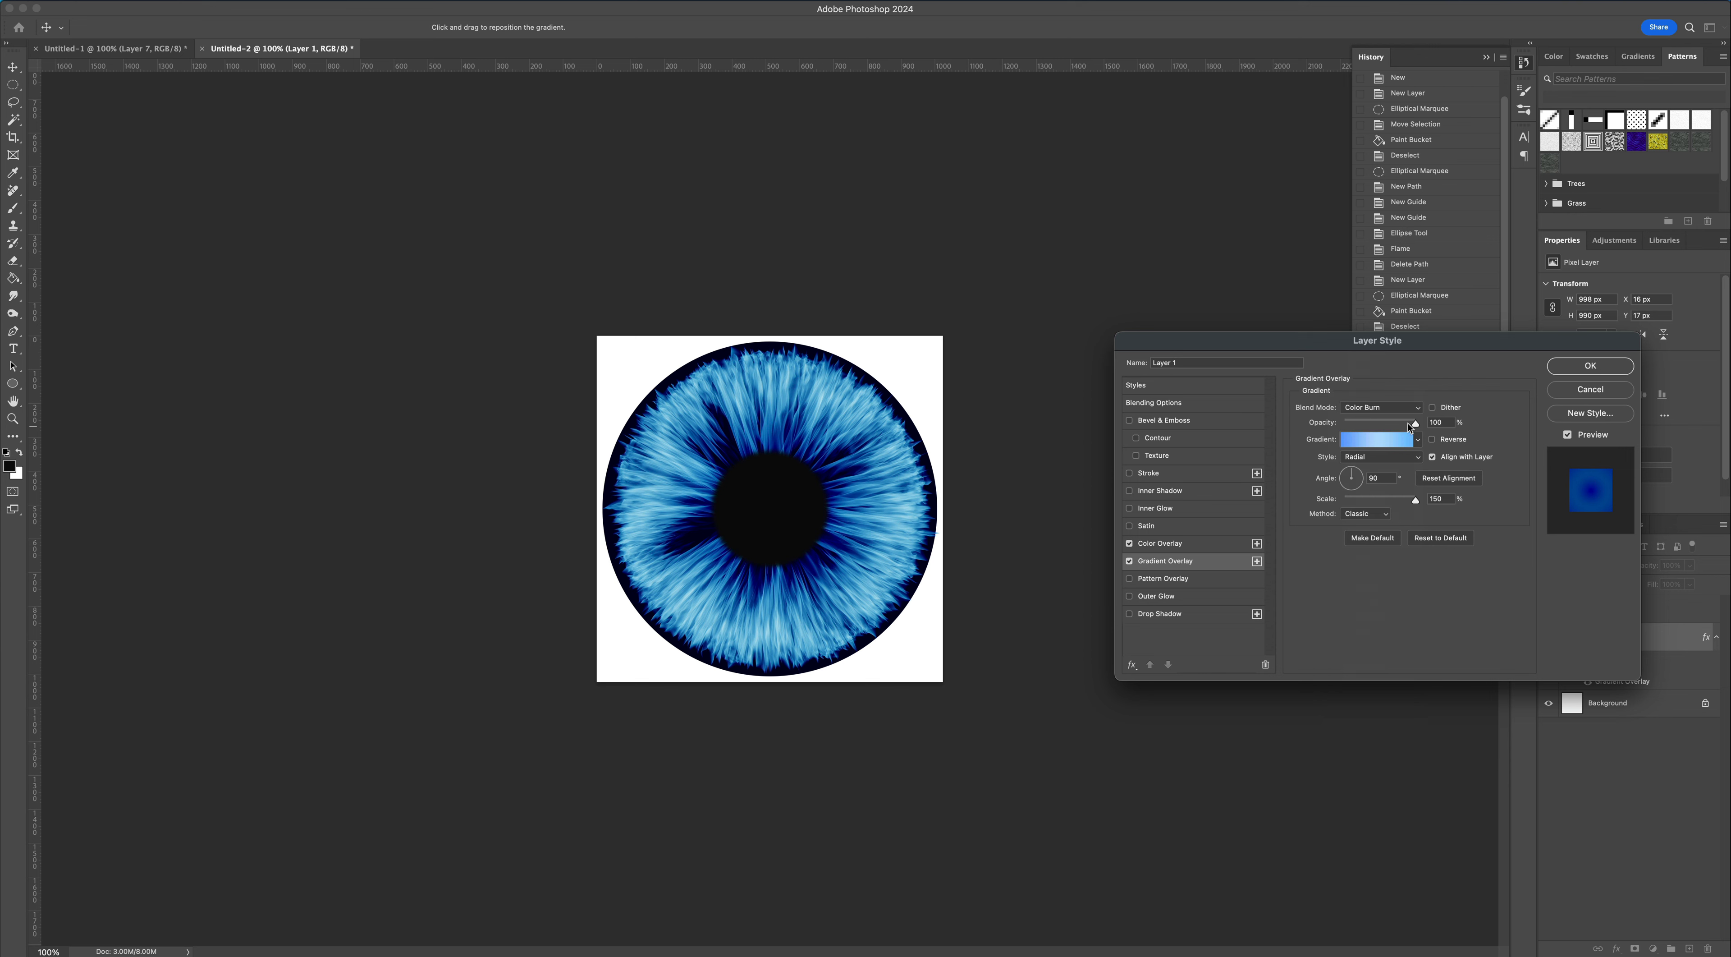
pyautogui.moveTo(1416, 426); pyautogui.dragTo(1384, 429)
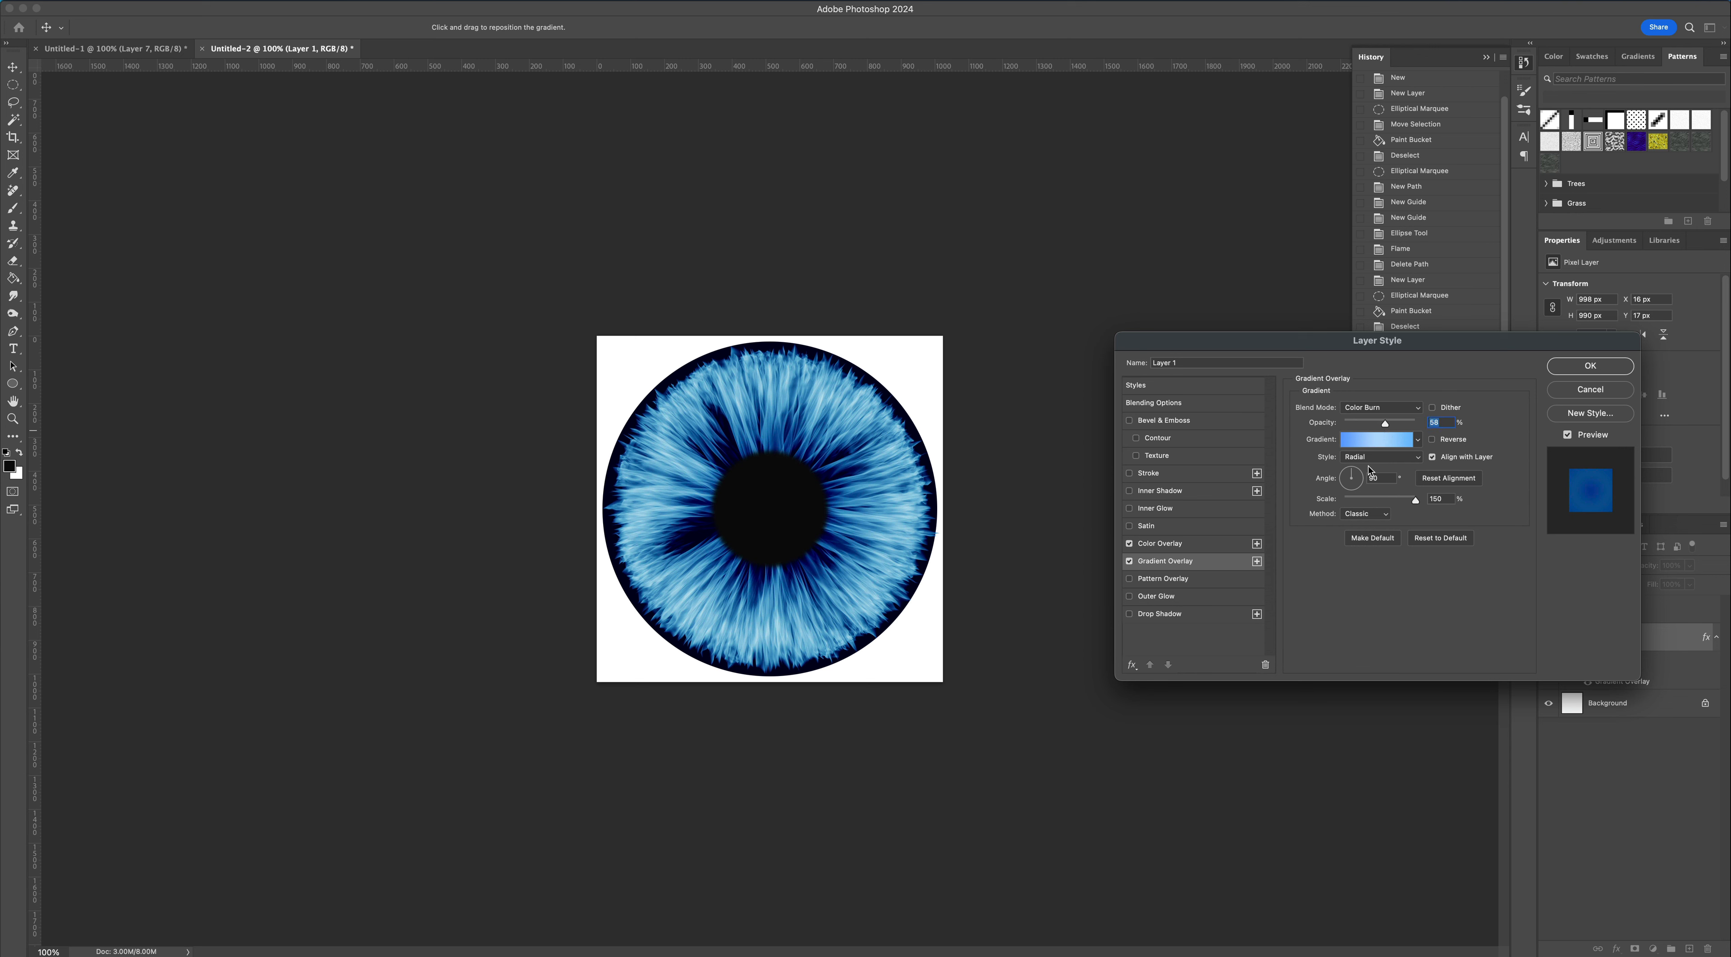
pyautogui.click(1564, 368)
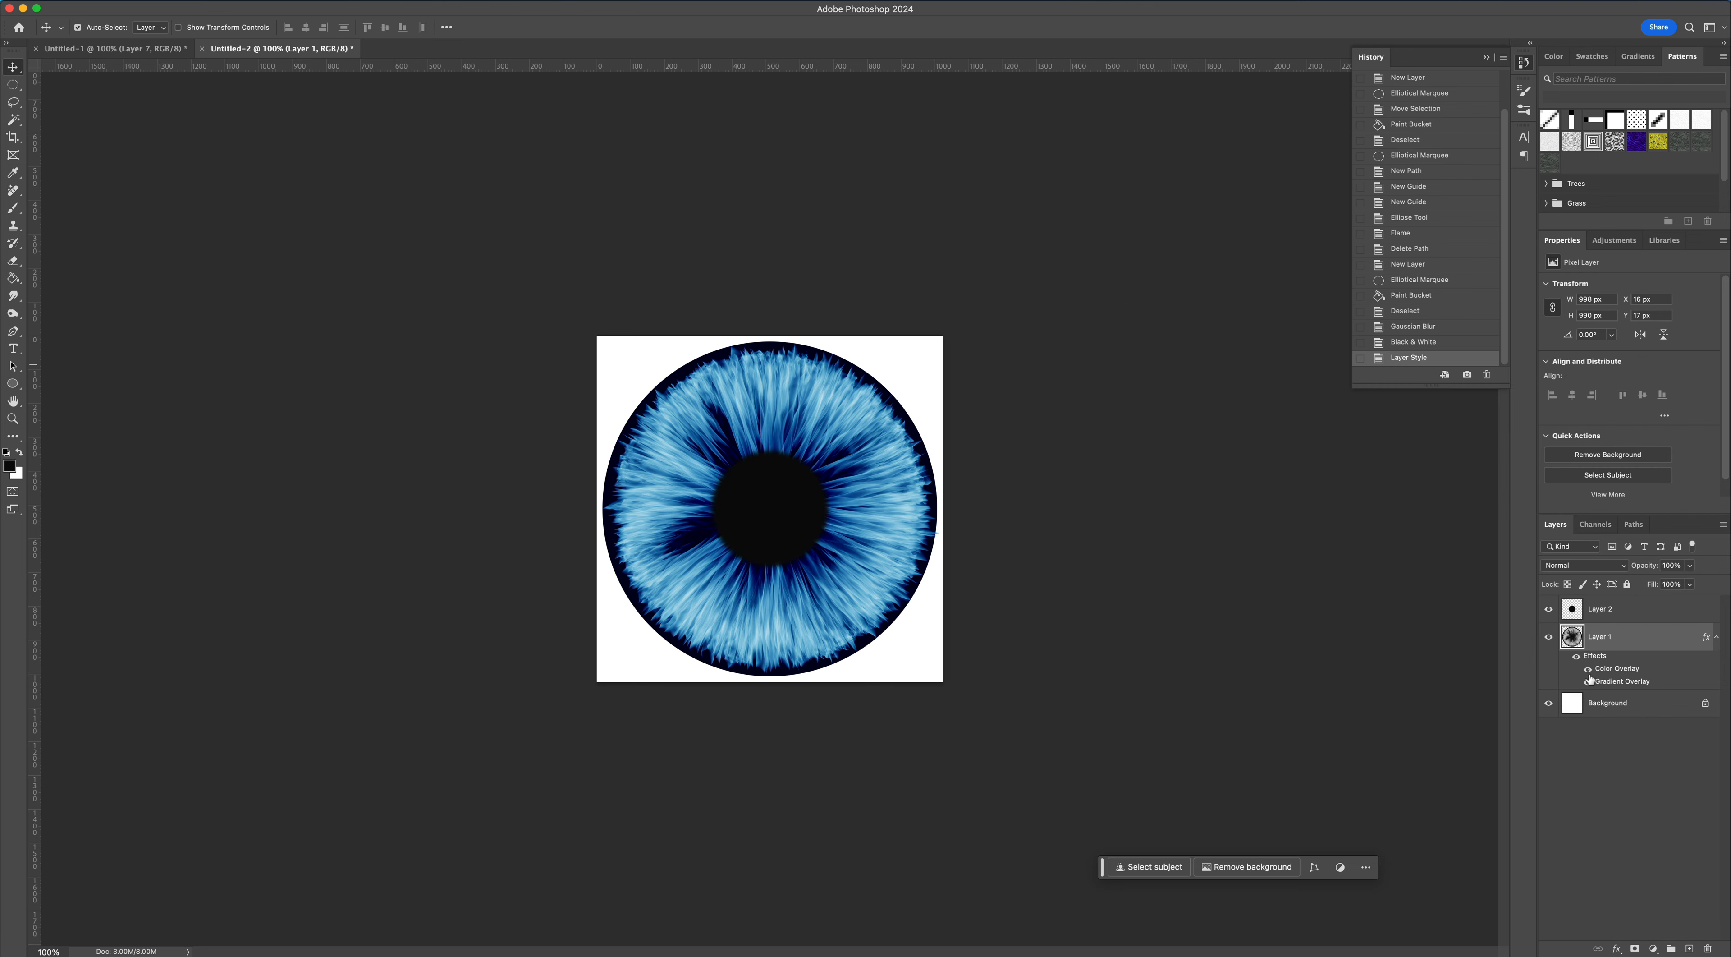
pyautogui.click(1588, 682)
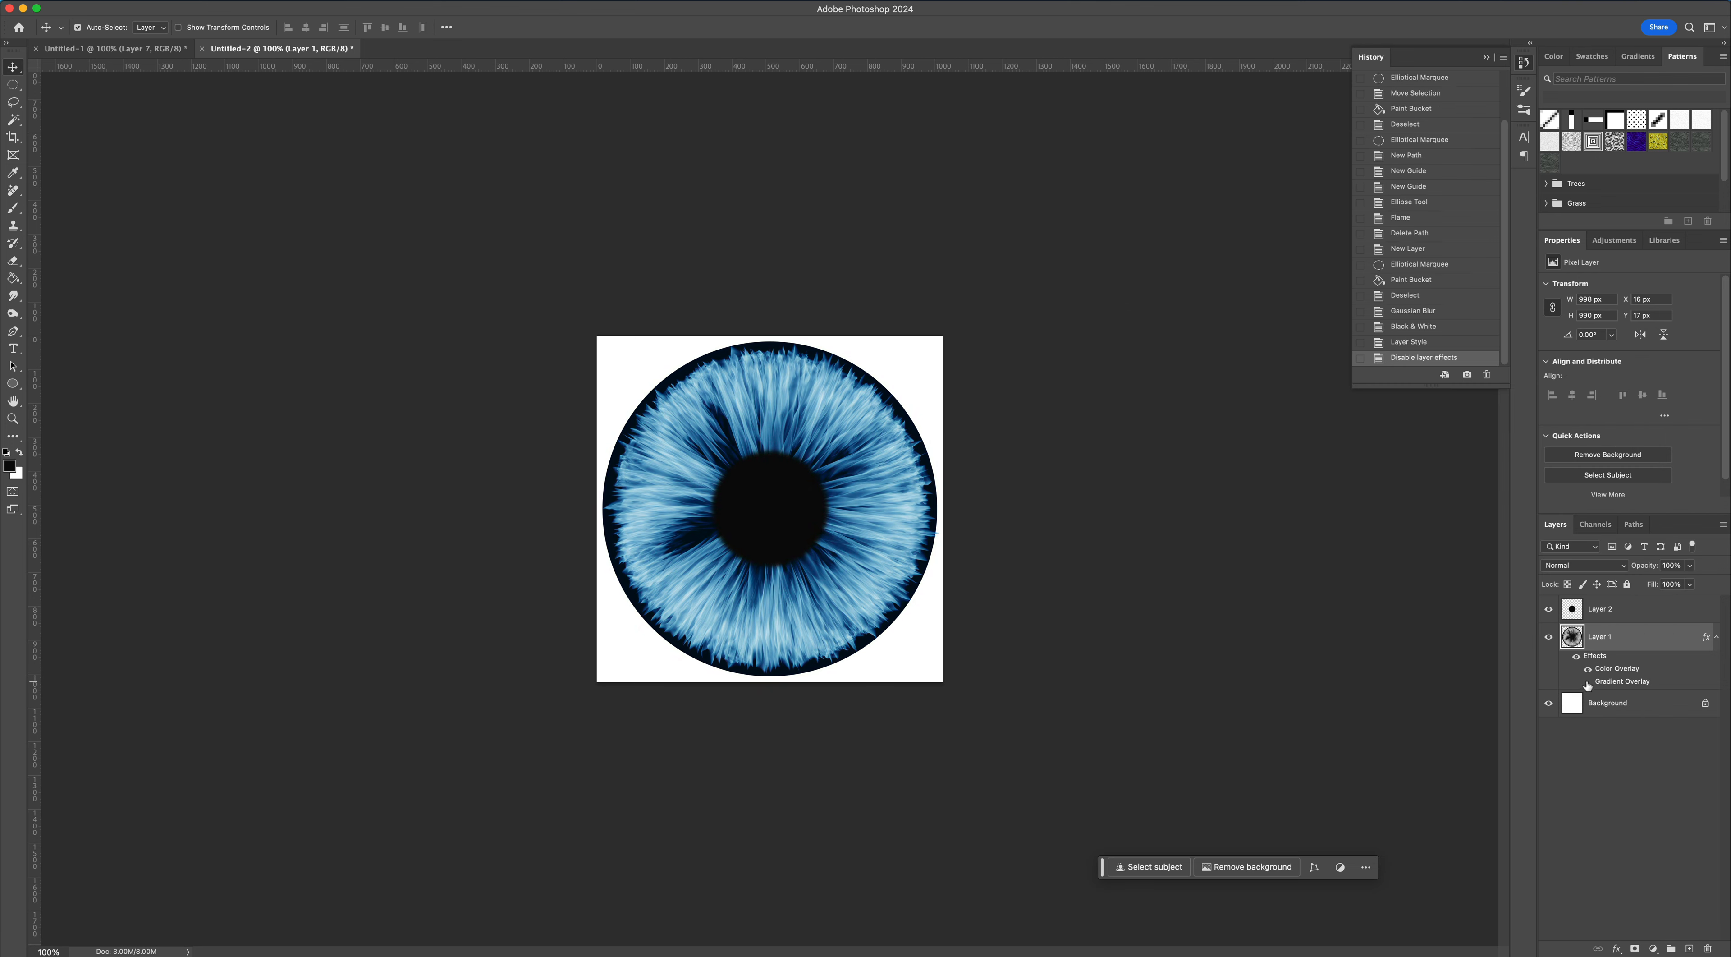
# - Show the gradient overlay on Layer 1 again, and toggle both overlay effects to compare the iris with and without them
pyautogui.click(1587, 683)
pyautogui.click(1587, 683)
pyautogui.click(1587, 682)
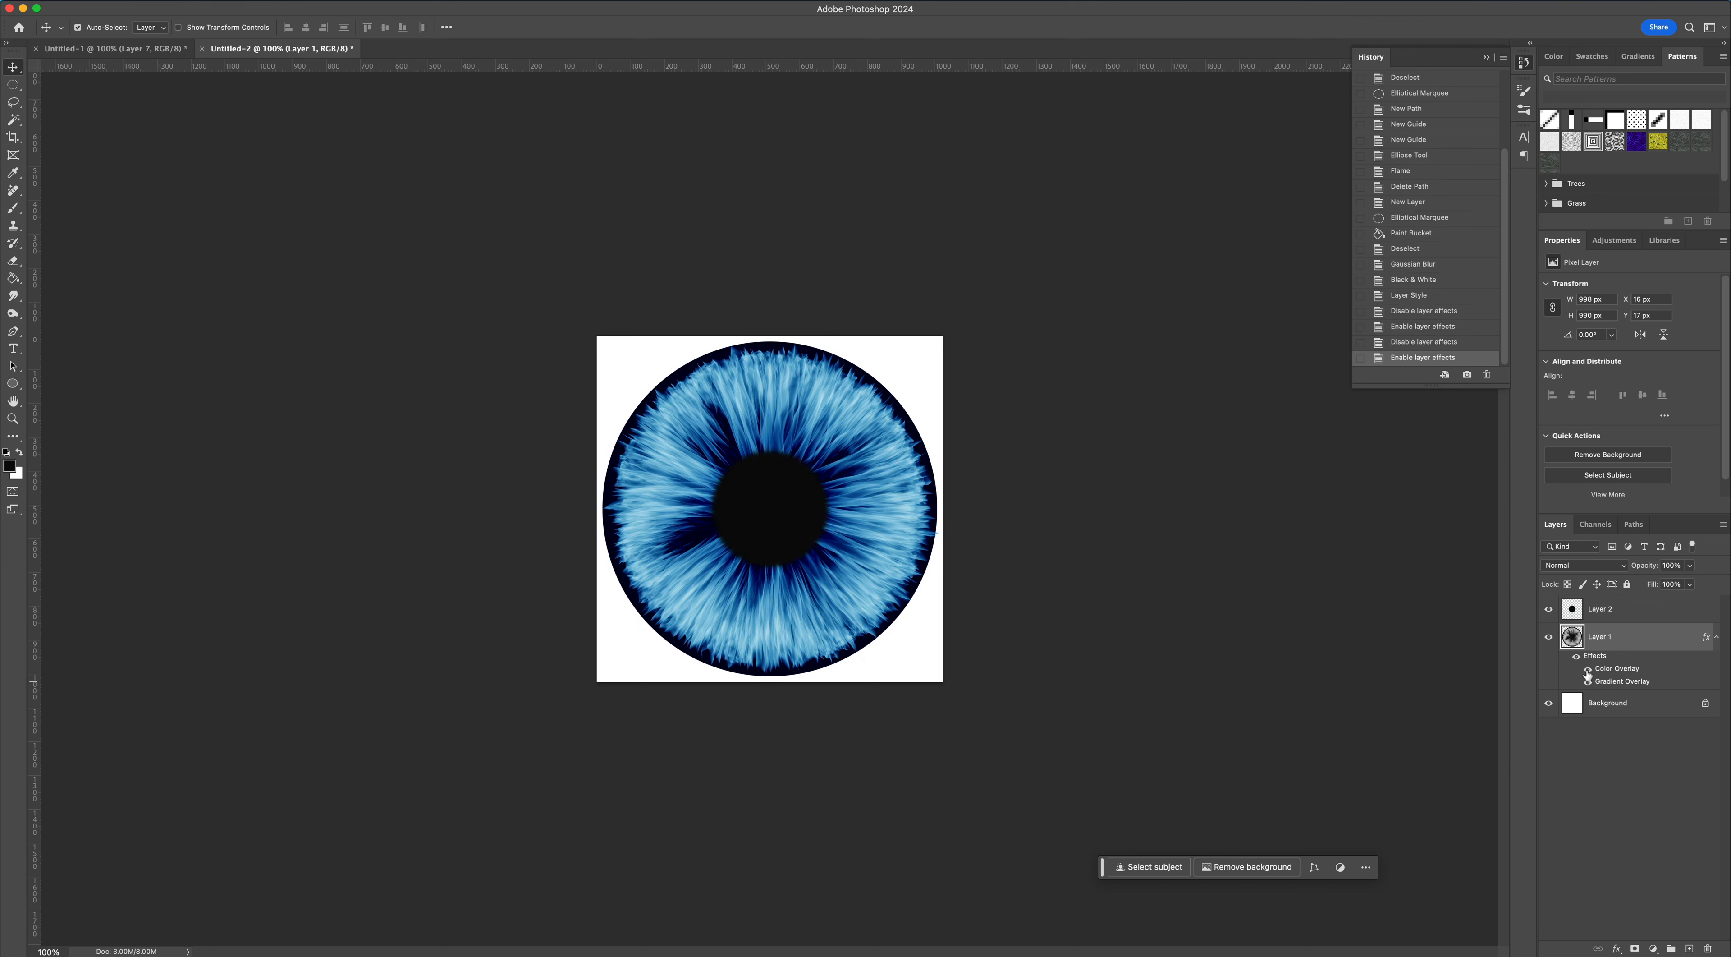
pyautogui.click(1587, 670)
pyautogui.click(1588, 670)
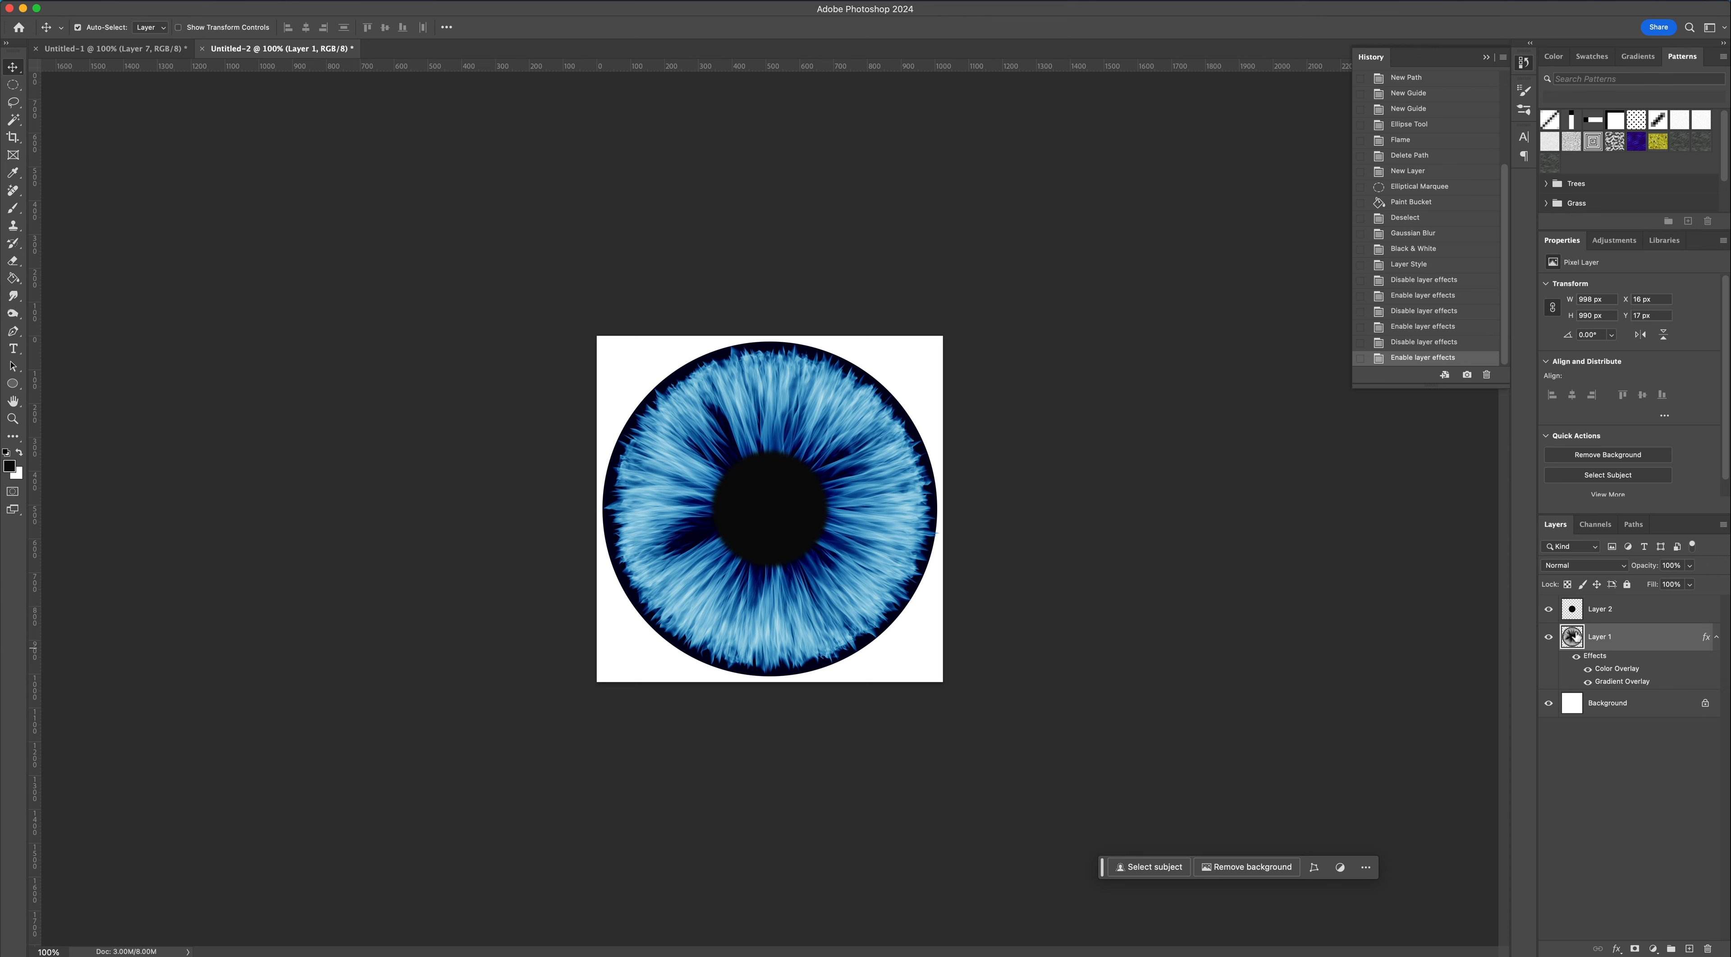
# - Load Layer 1's outline as a selection and add a new layer above it
pyautogui.press('super')
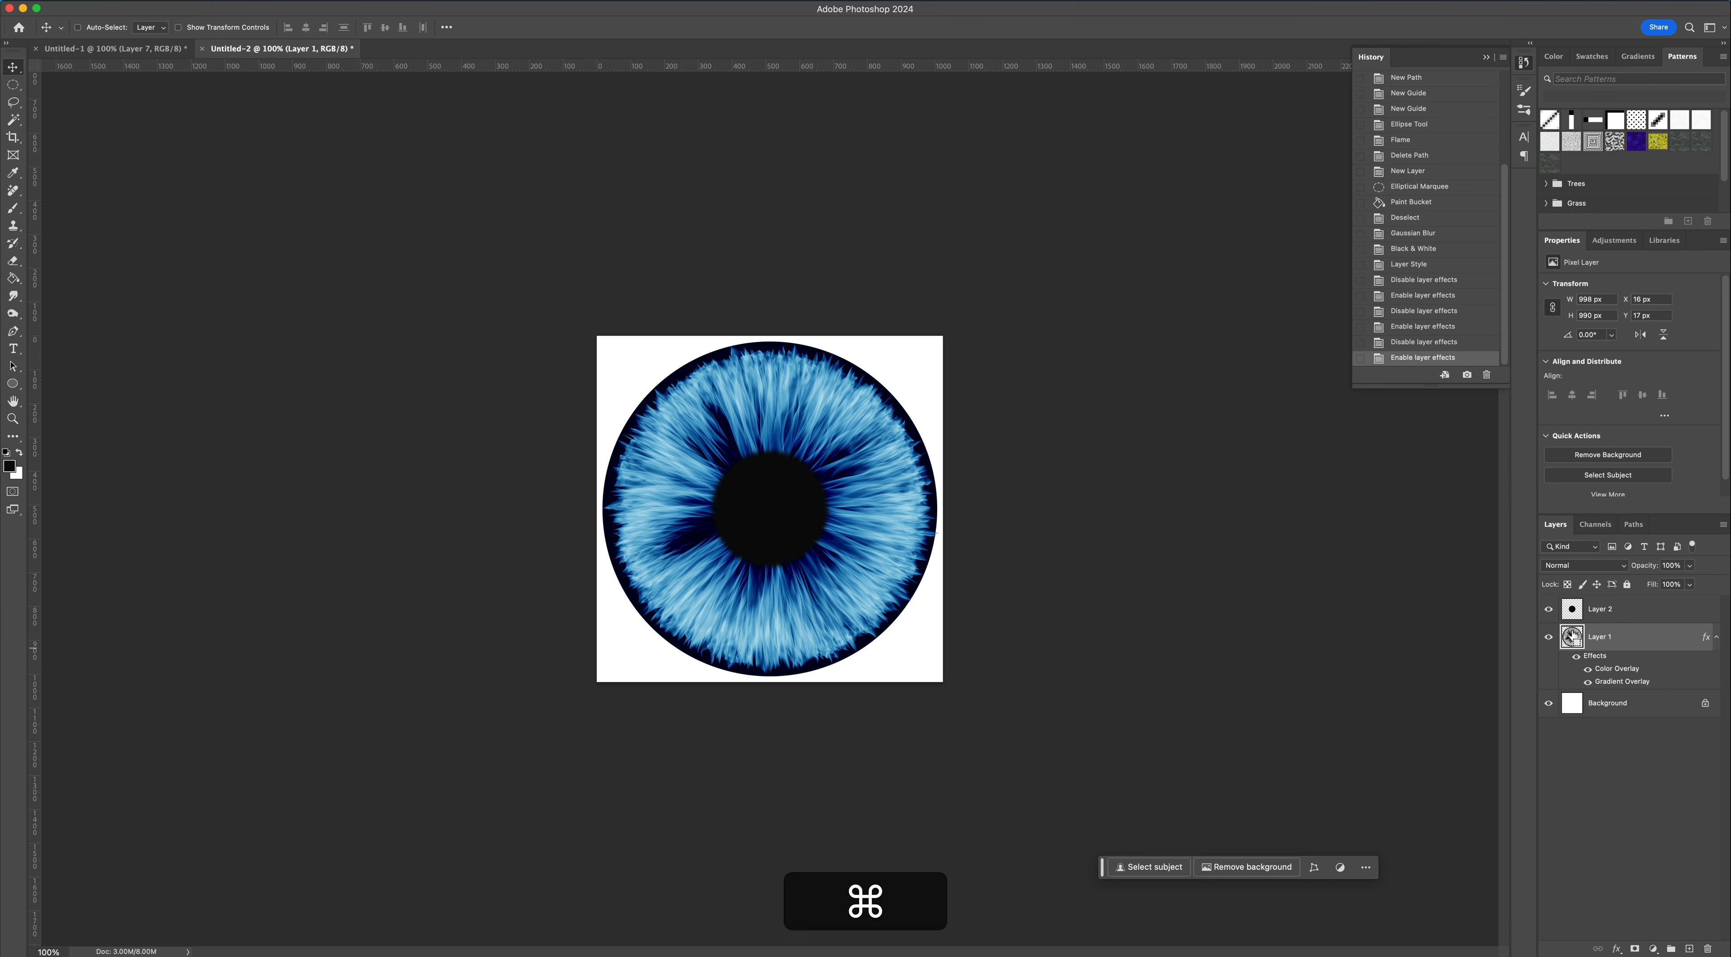
pyautogui.keyDown('super'); pyautogui.click(1573, 636); pyautogui.keyUp('super')
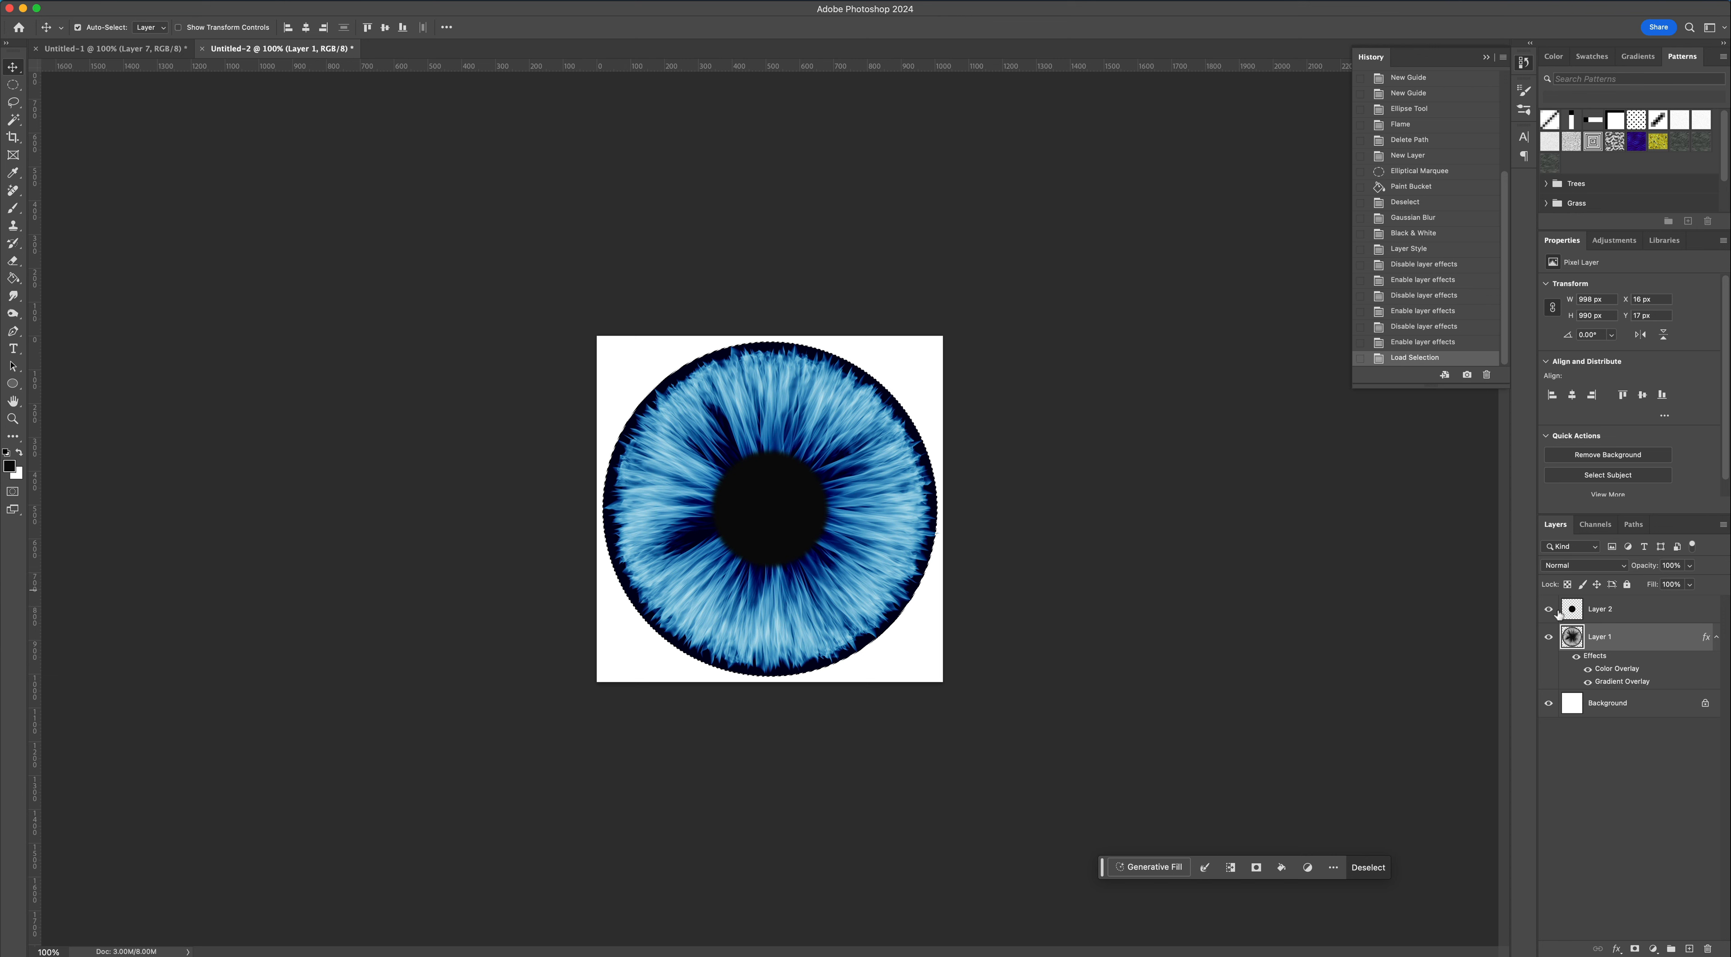
pyautogui.click(1690, 950)
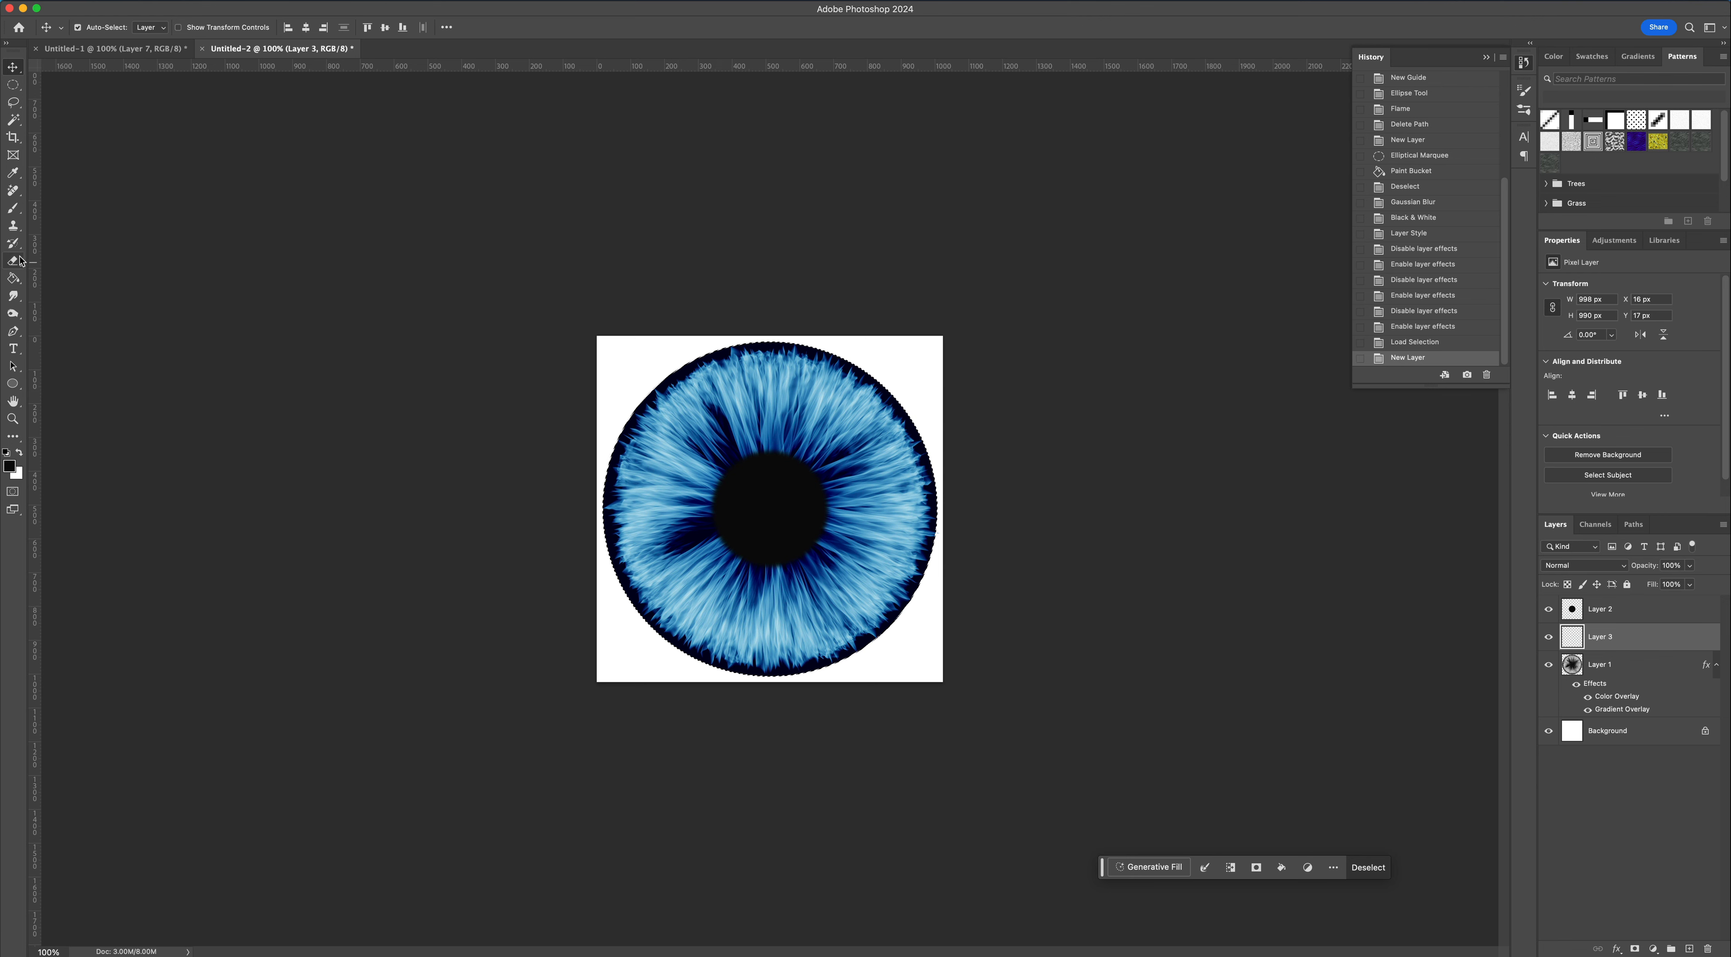
# - Paint black over the upper part of the iris with a soft brush about 508 px wide, undoing the last stray stroke
pyautogui.click(15, 216)
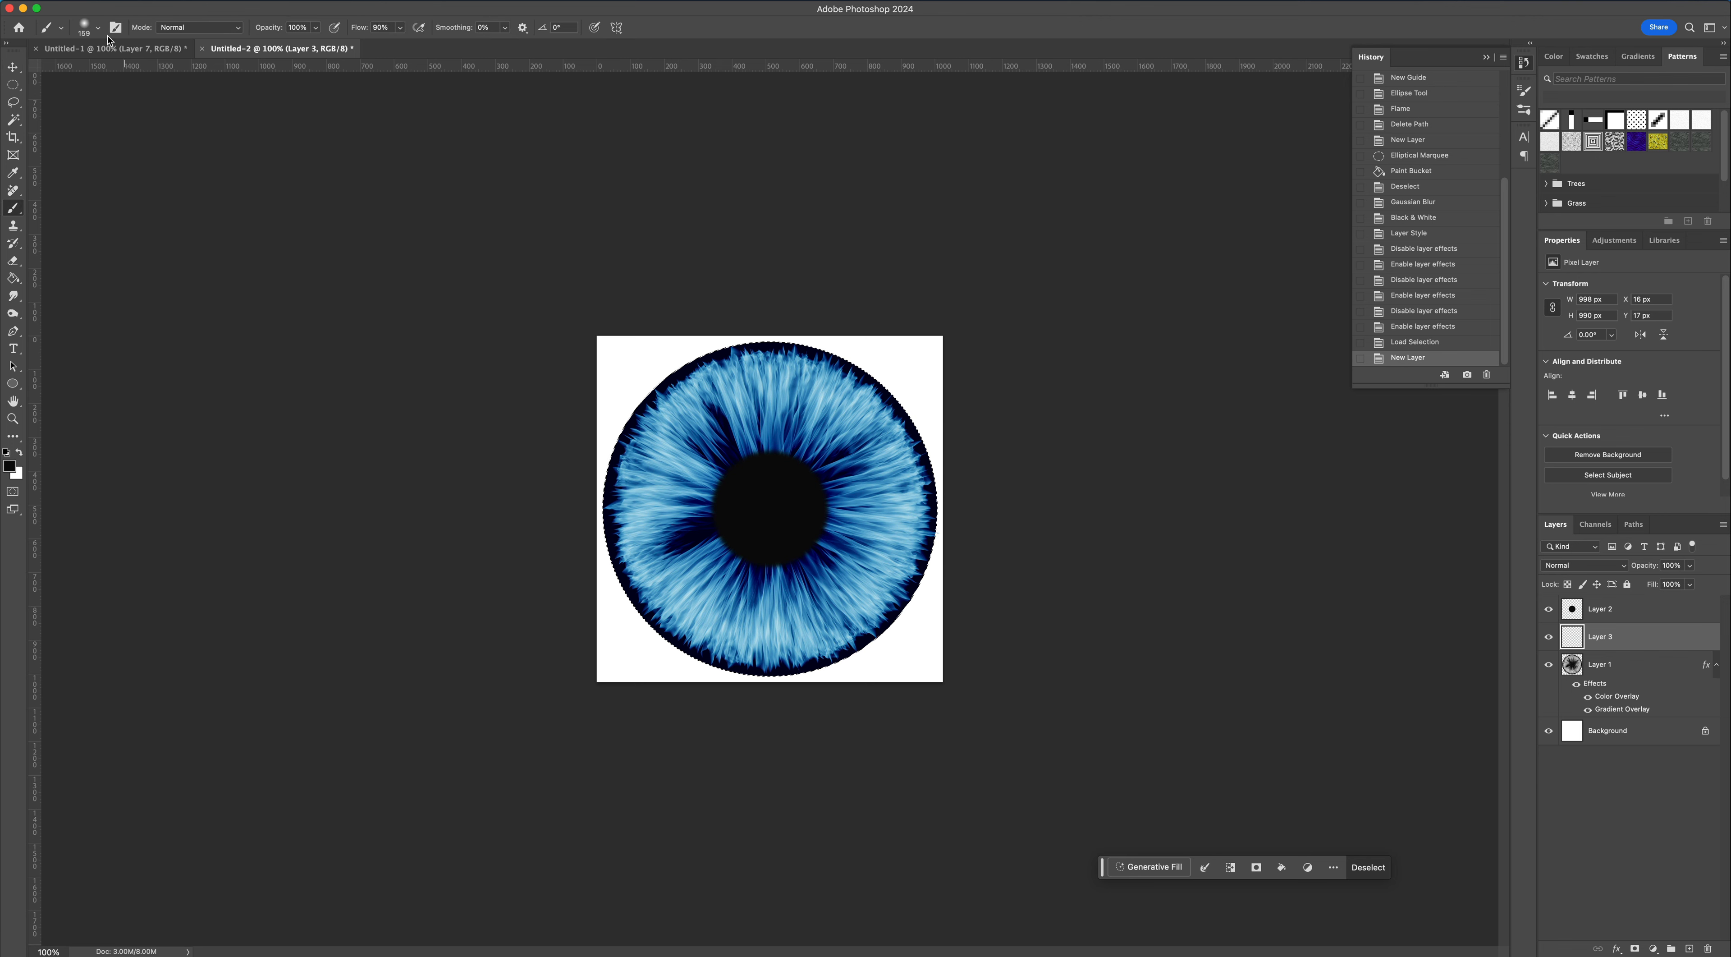
pyautogui.click(88, 29)
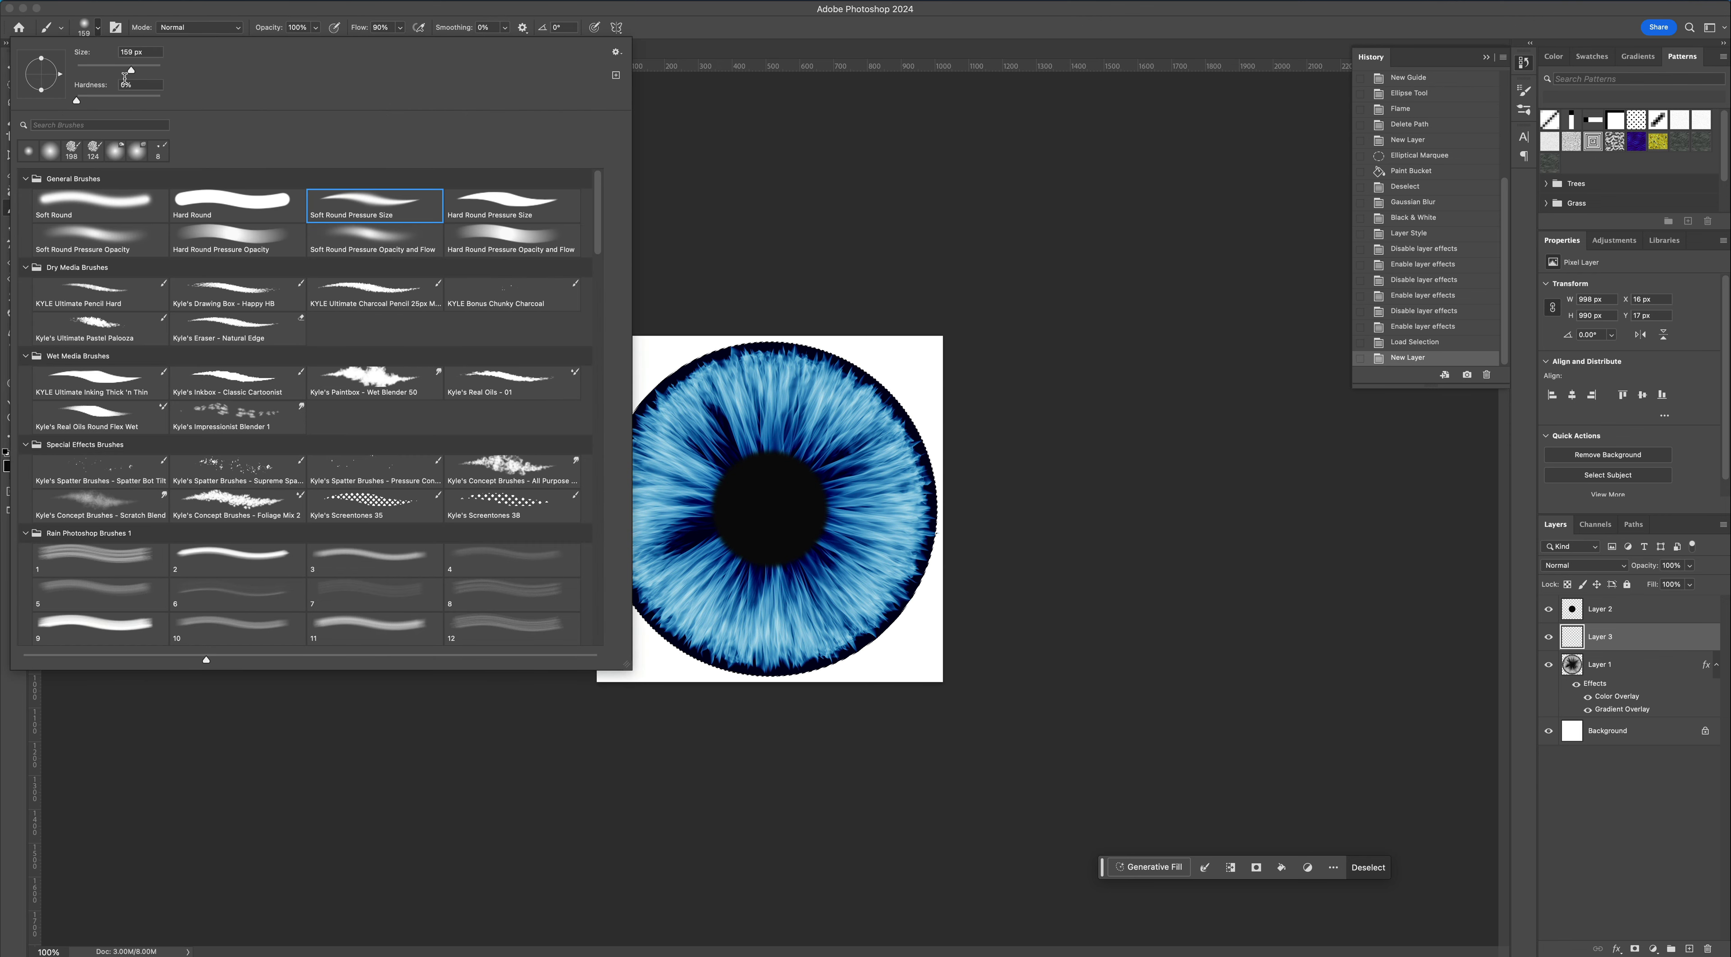
pyautogui.click(150, 66)
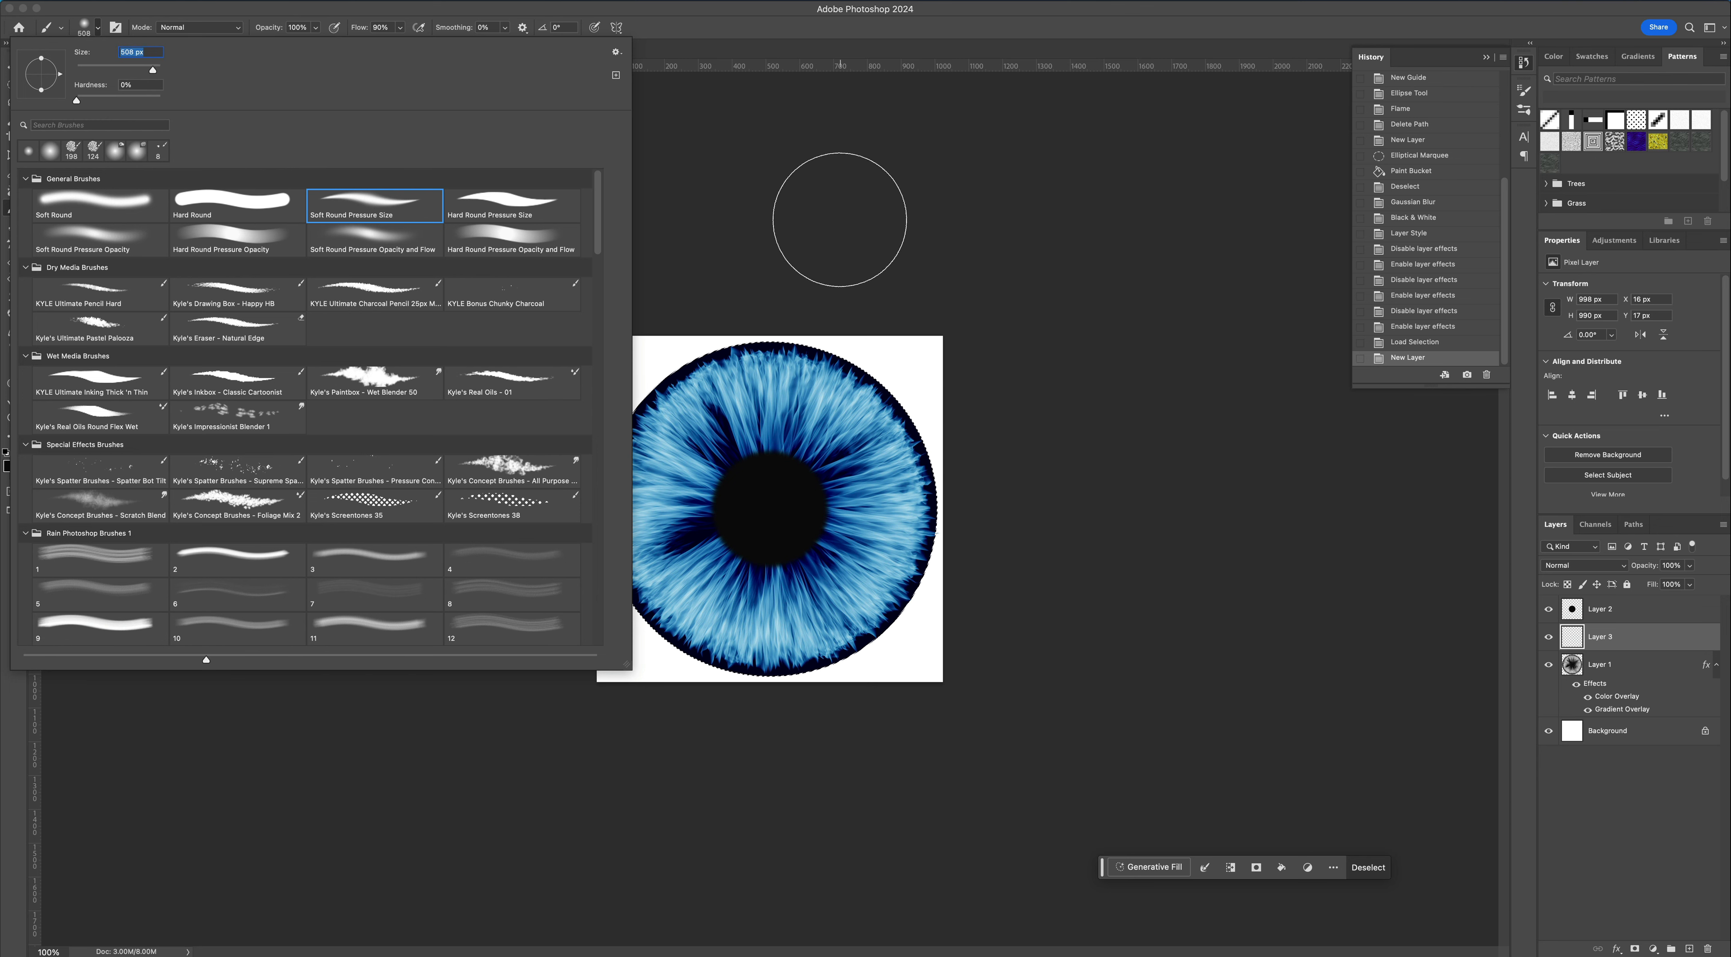
pyautogui.click(842, 221)
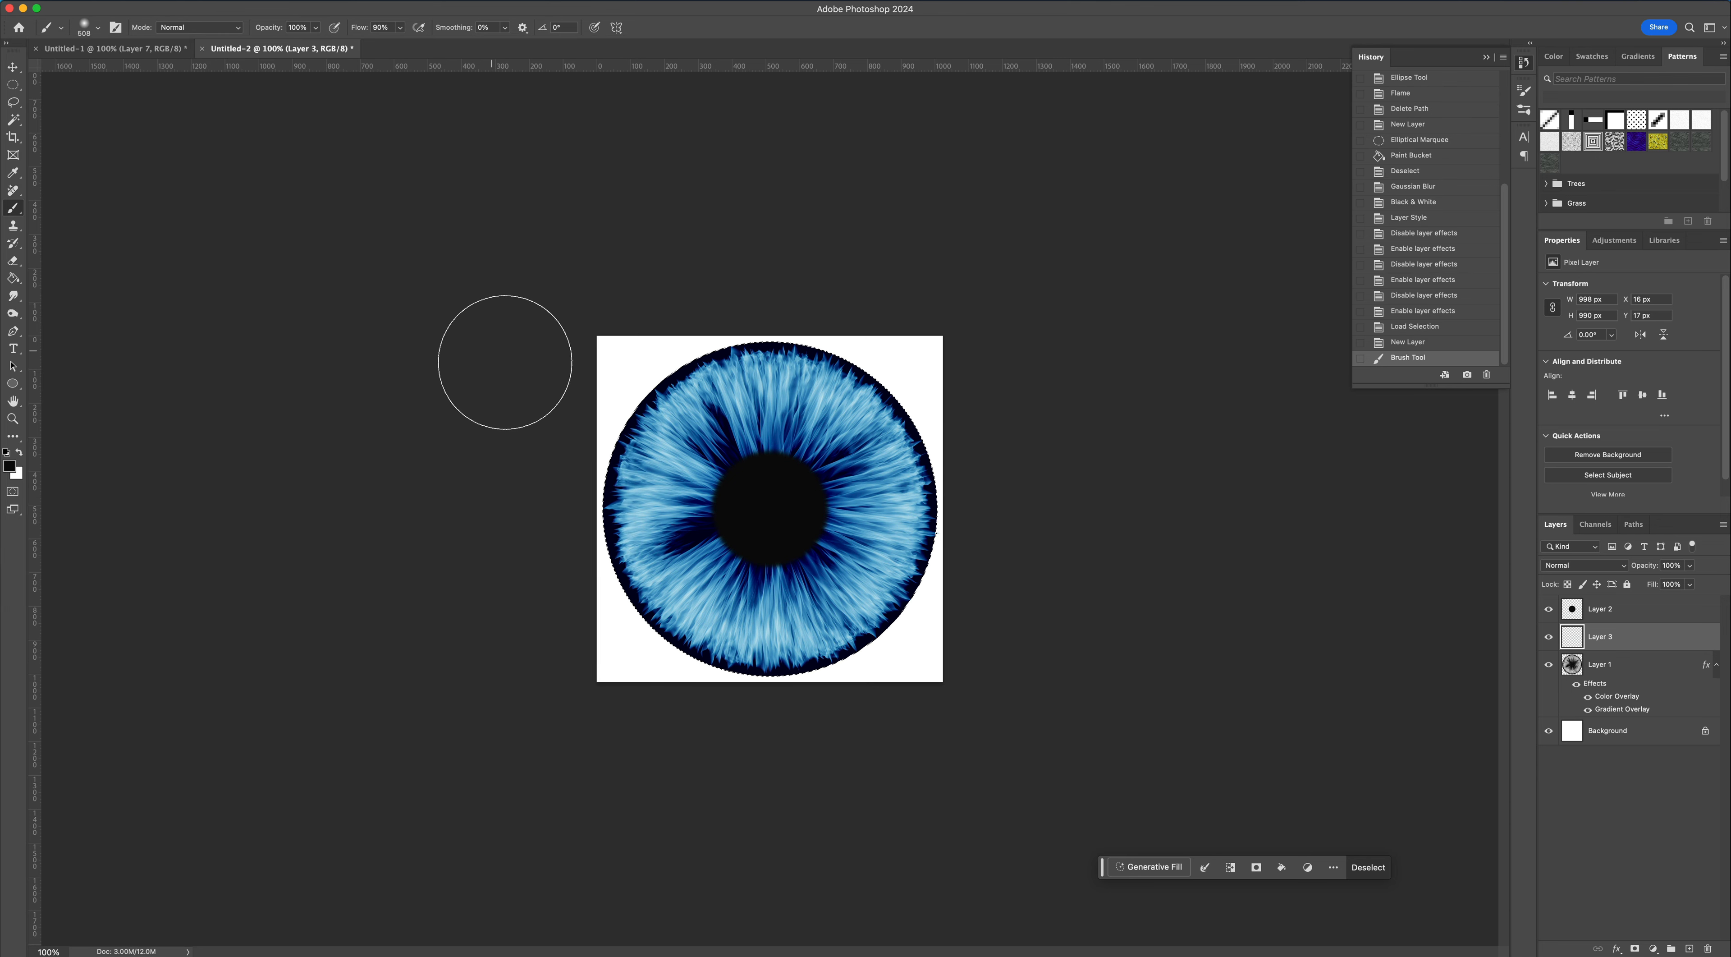
pyautogui.moveTo(629, 386)
pyautogui.mouseDown()
pyautogui.moveTo(994, 482)
pyautogui.moveTo(579, 444)
pyautogui.moveTo(737, 371)
pyautogui.moveTo(1000, 452)
pyautogui.mouseUp()
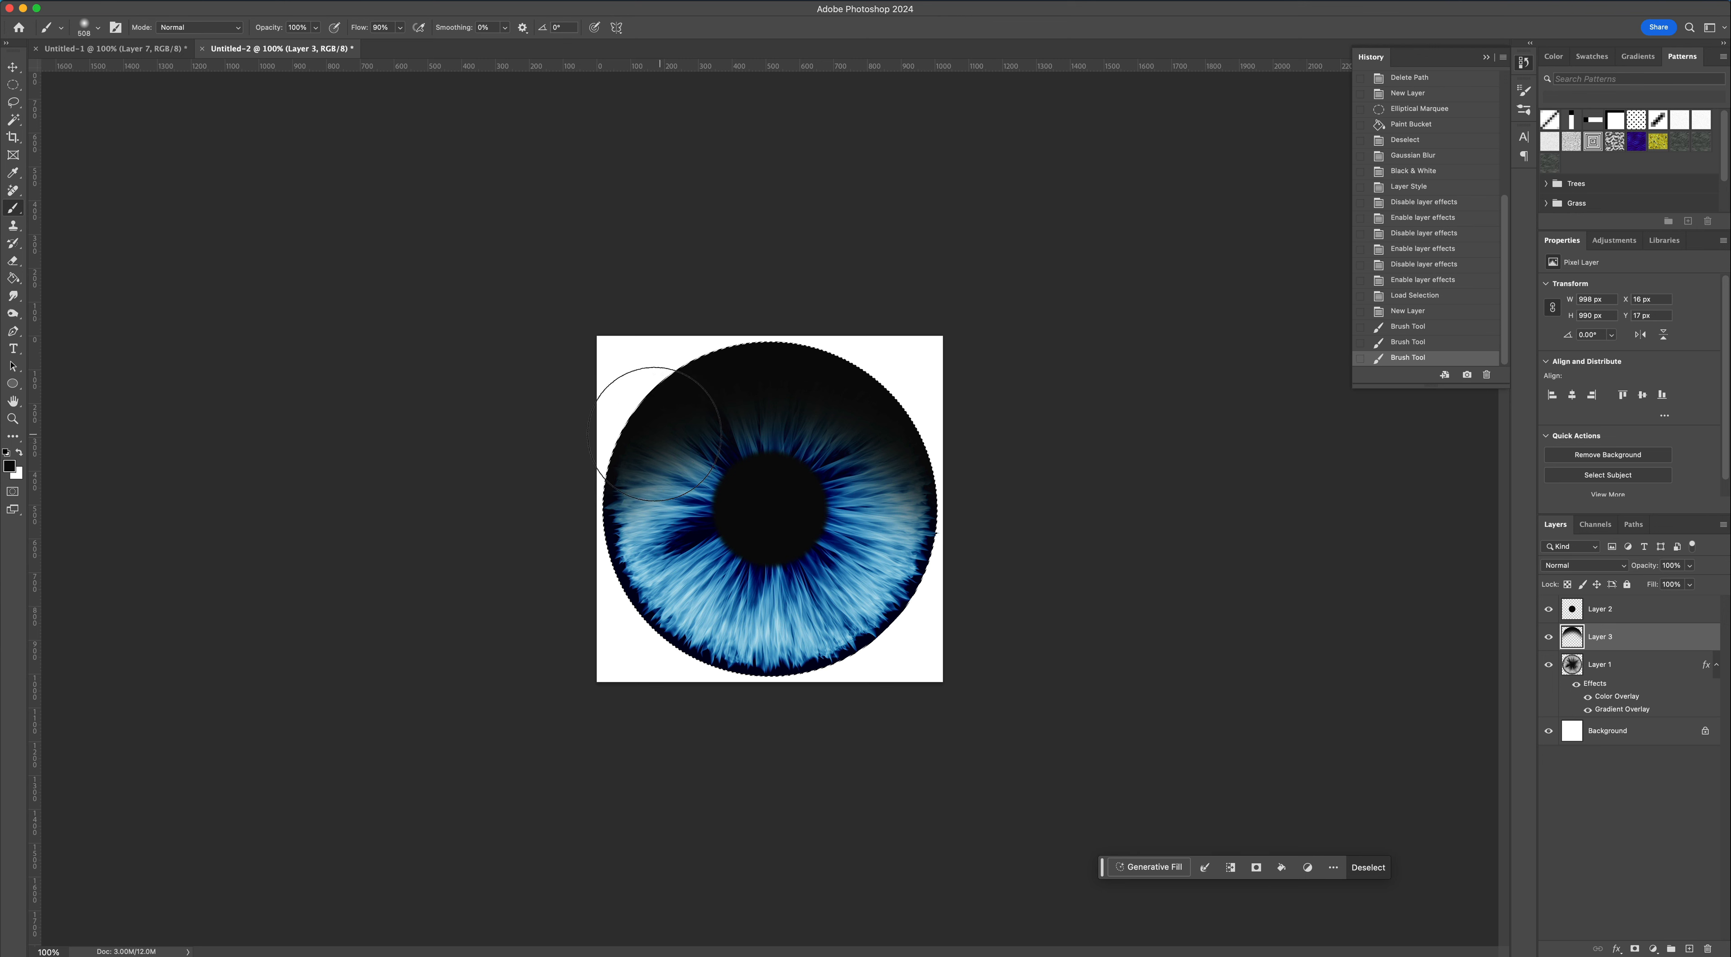
pyautogui.moveTo(730, 409); pyautogui.dragTo(565, 444)
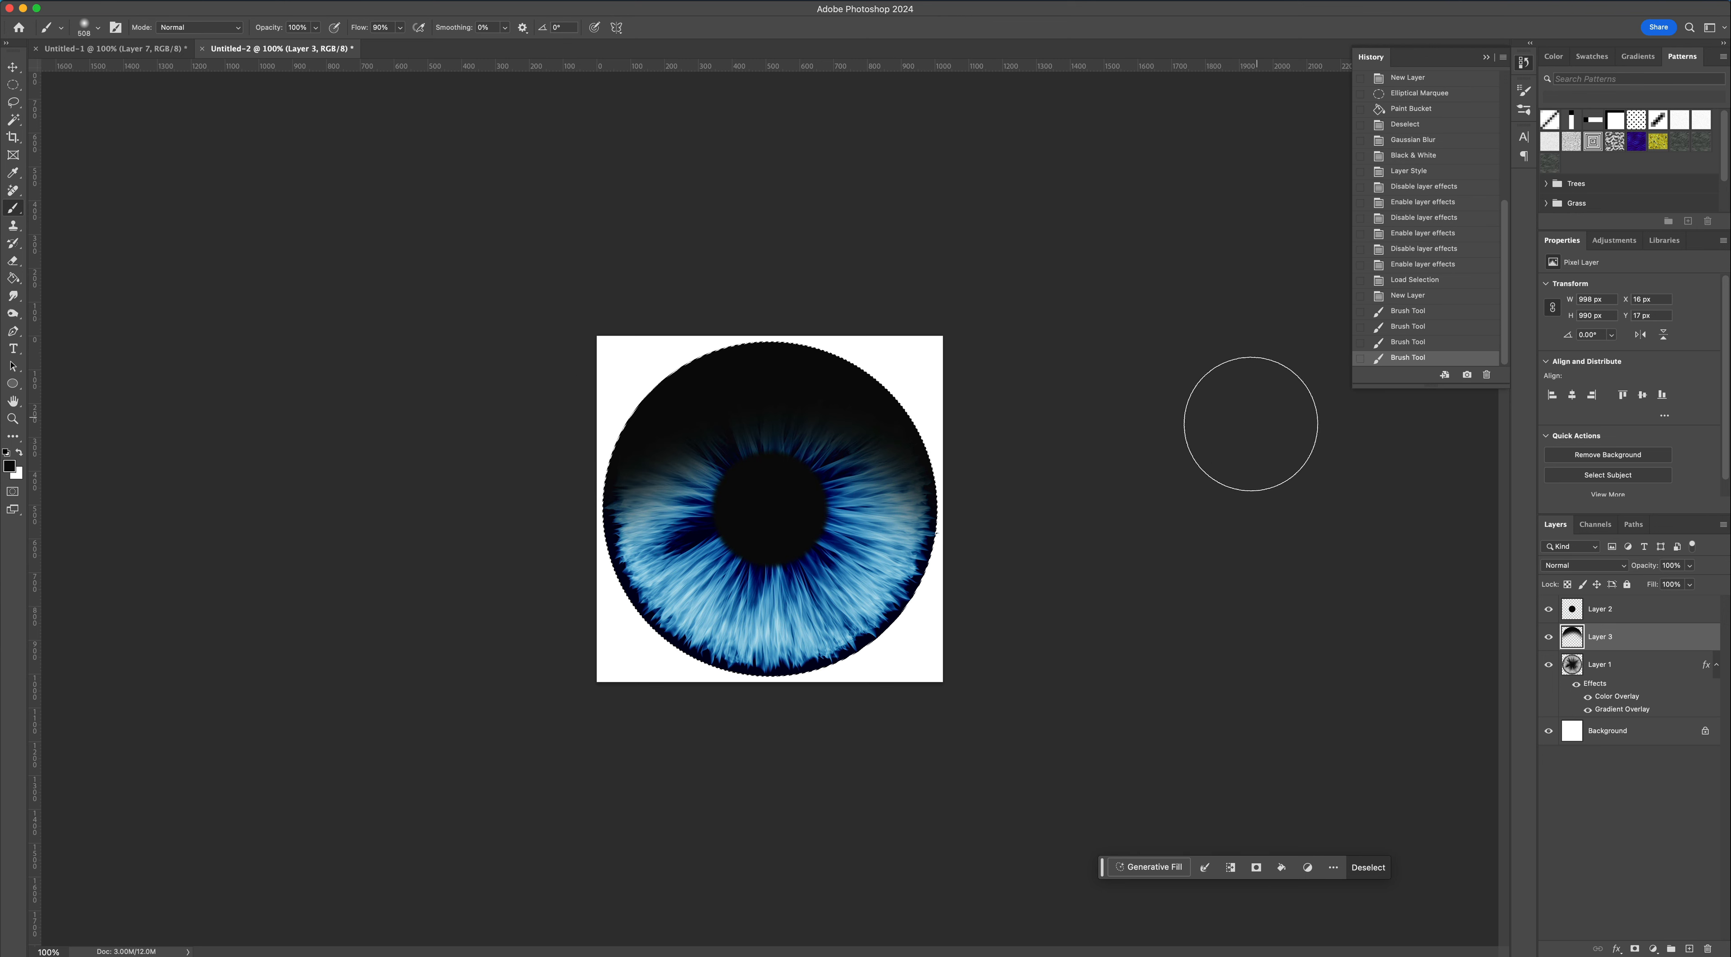
pyautogui.press('super+z')
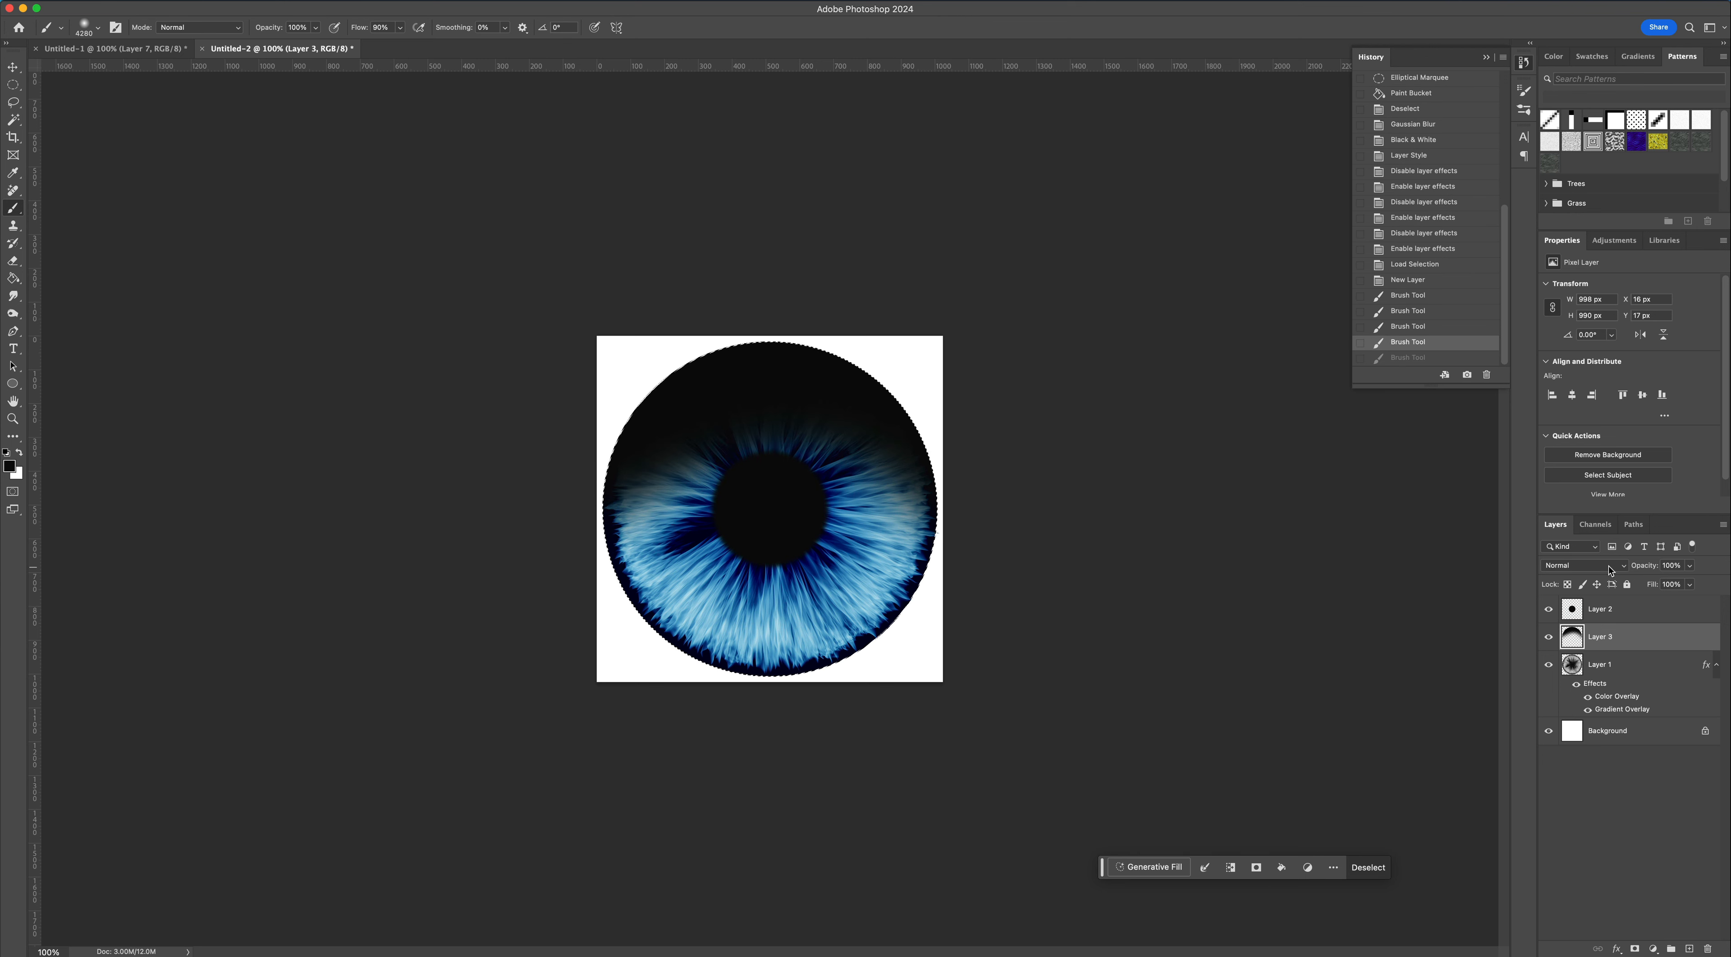
# - Lower the opacity of the black shadow layer to 80%
pyautogui.click(1689, 565)
pyautogui.moveTo(1693, 581)
pyautogui.mouseDown()
pyautogui.moveTo(1620, 585)
pyautogui.moveTo(1671, 585)
pyautogui.mouseUp()
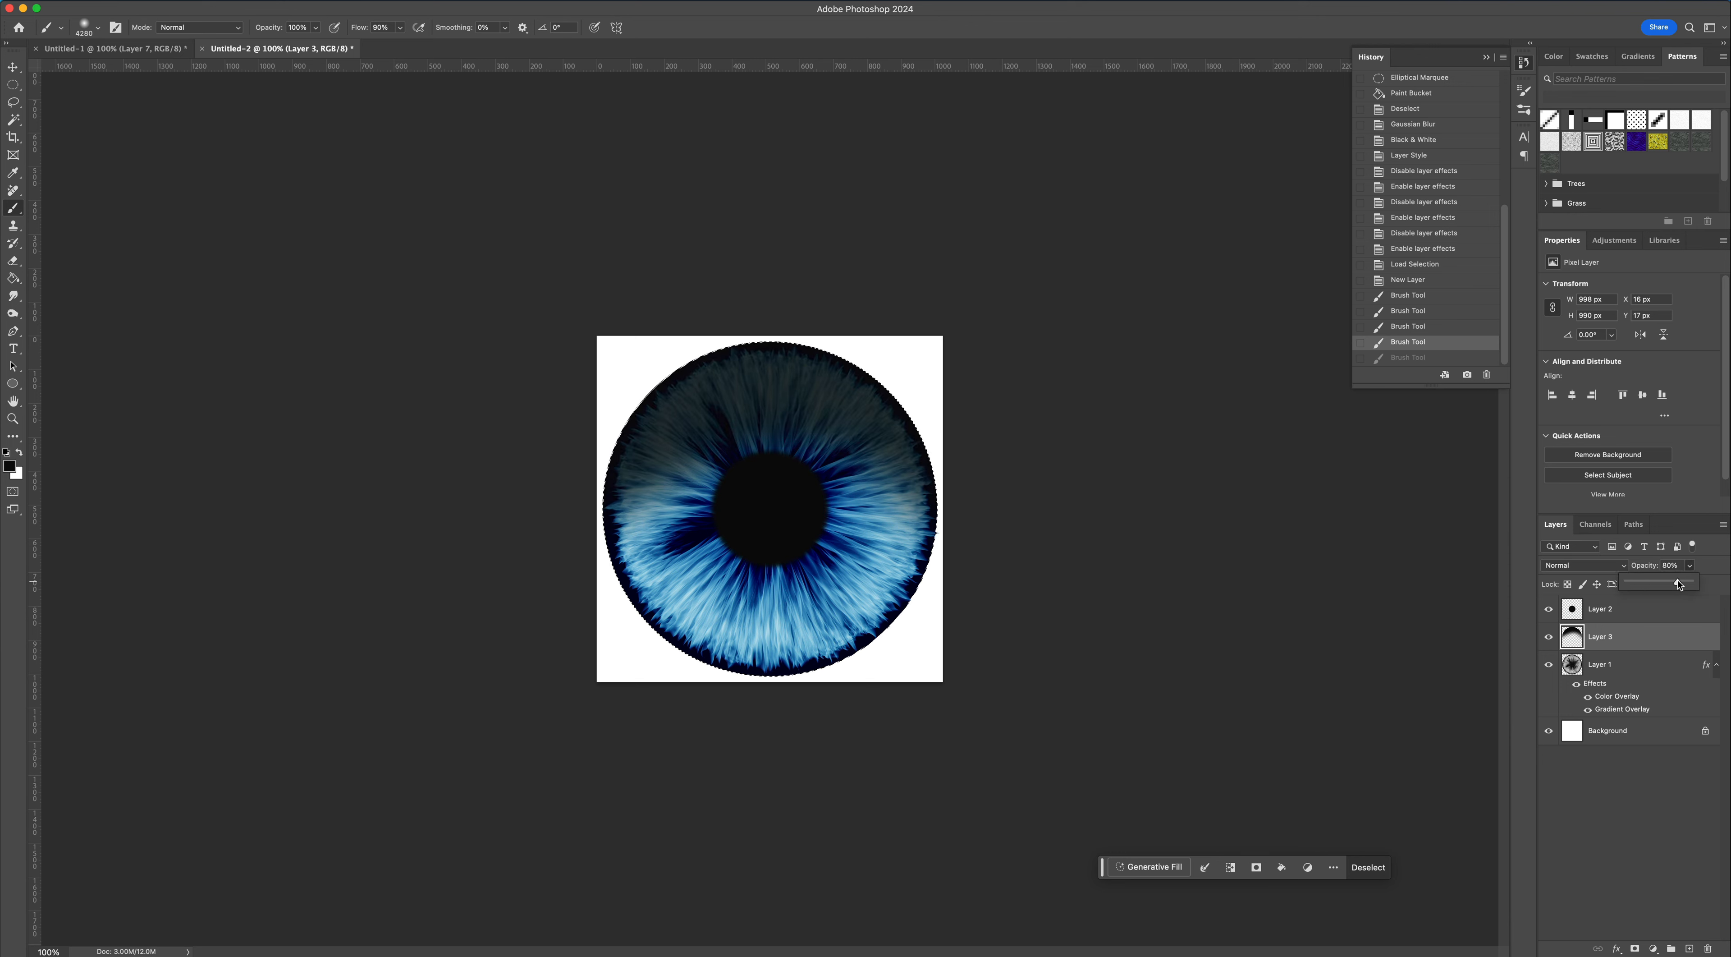
pyautogui.moveTo(1678, 583); pyautogui.dragTo(1678, 583)
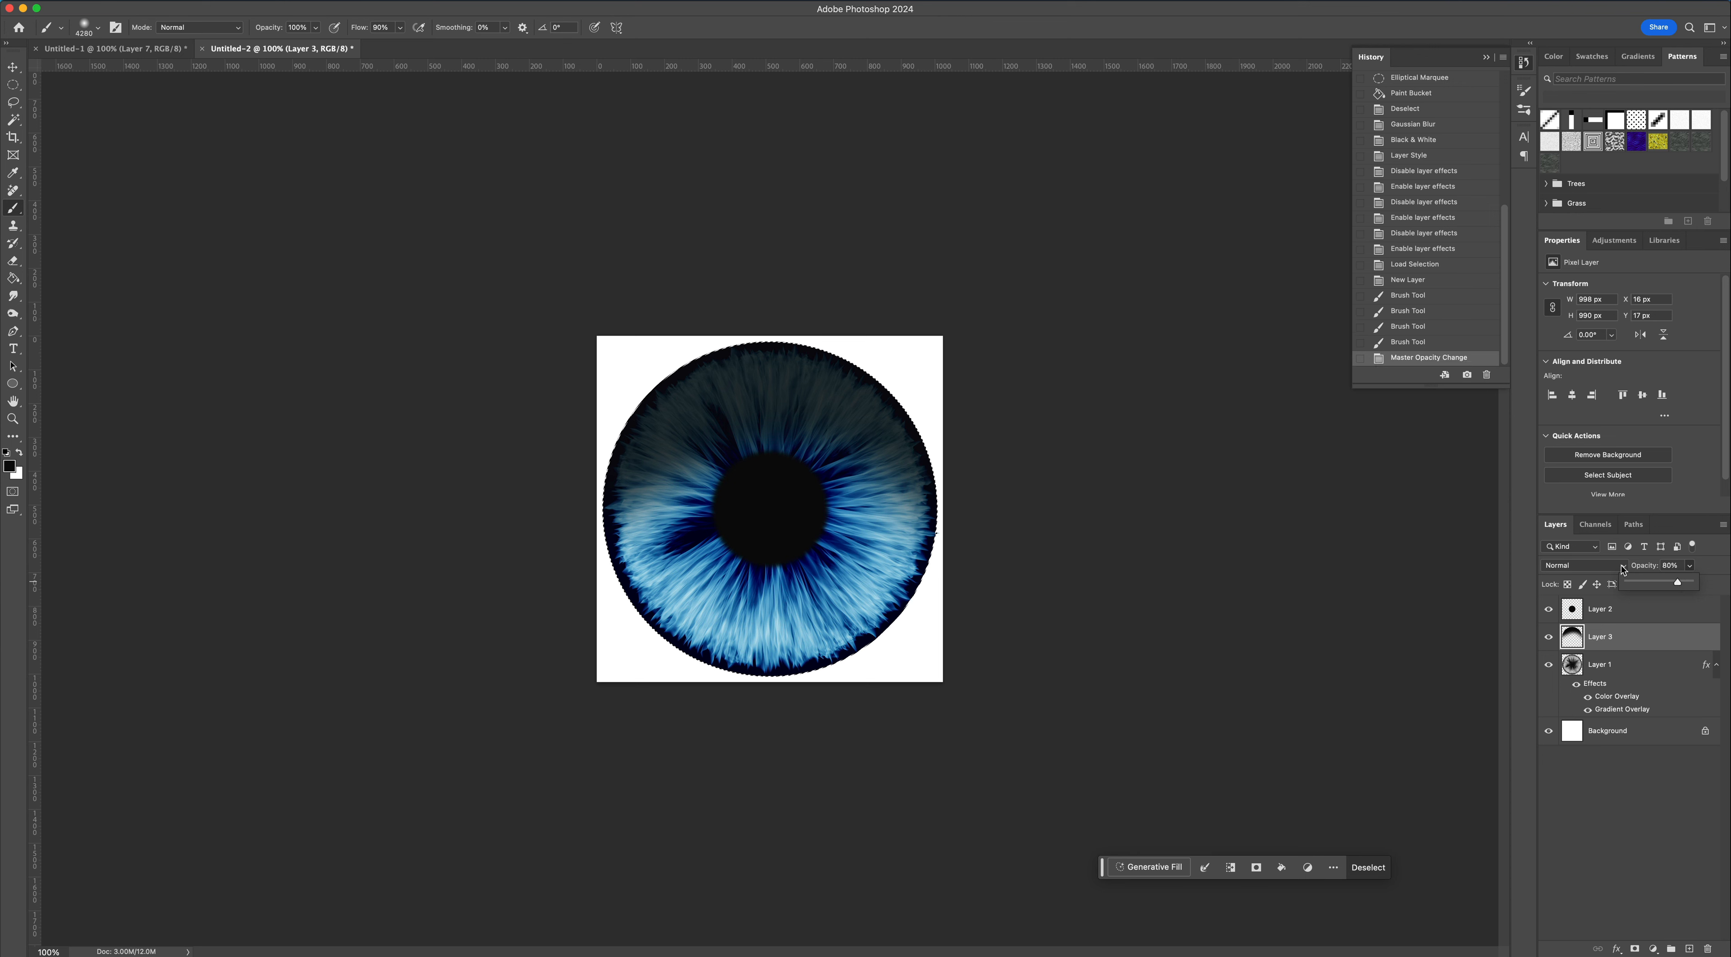
pyautogui.click(1606, 833)
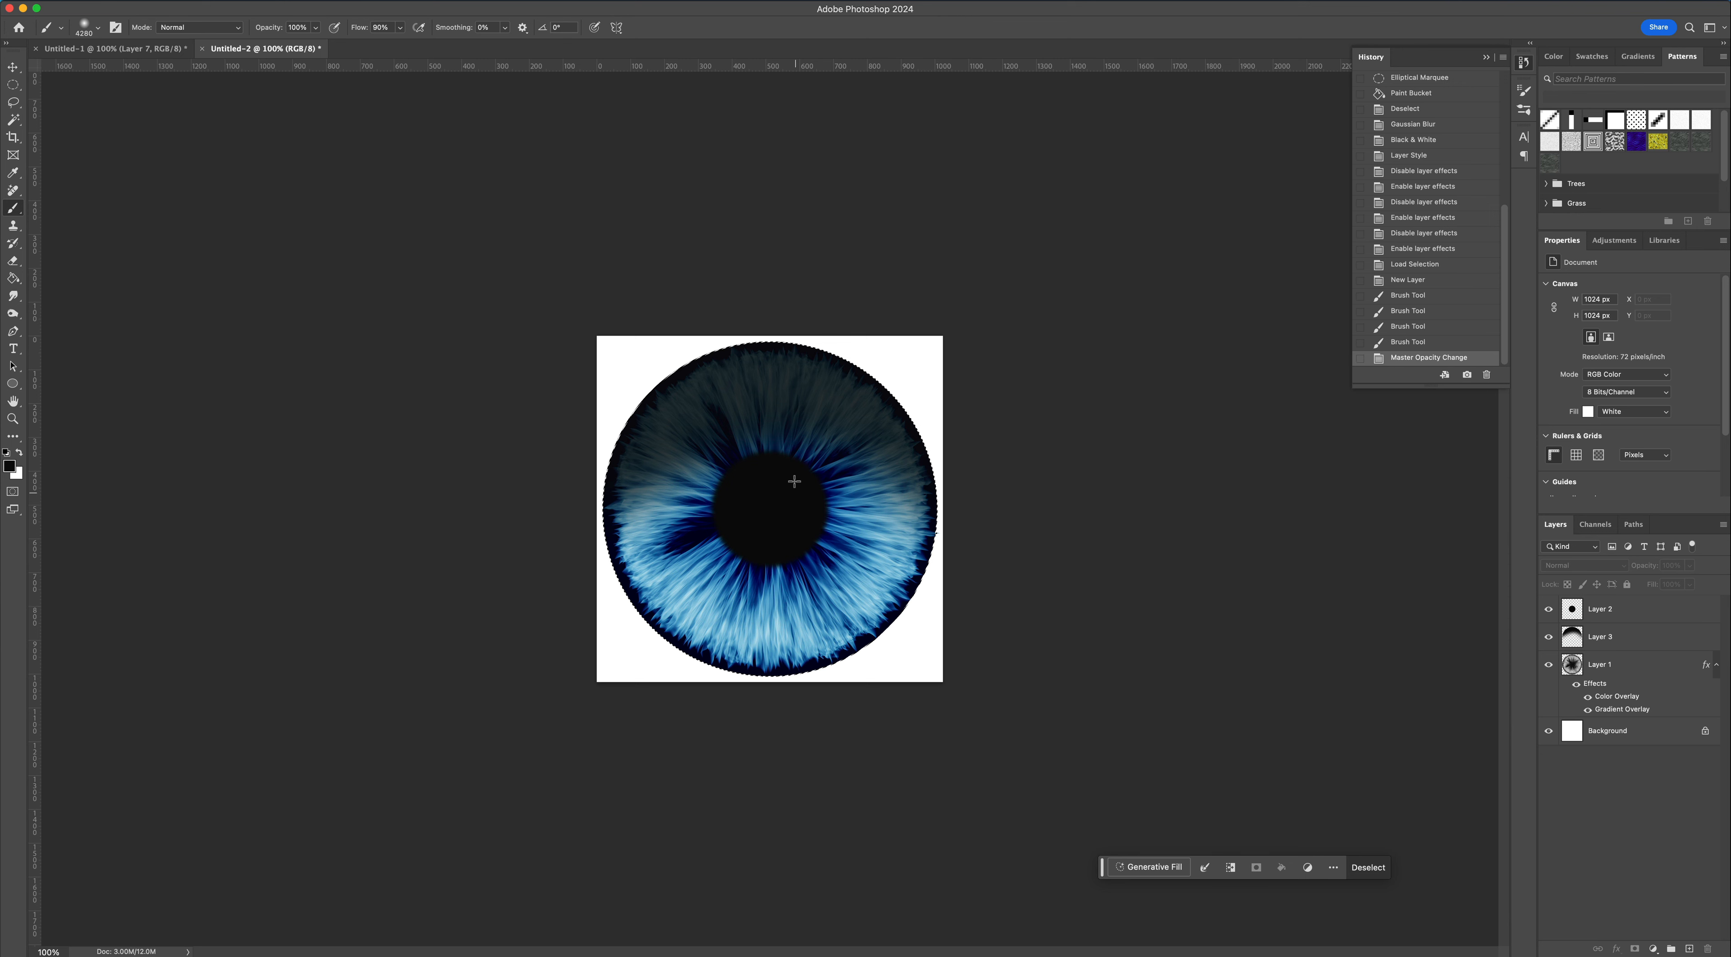
# - Add a new layer directly above Layer 1 and make white the foreground colour for an elliptical highlight
pyautogui.click(1611, 664)
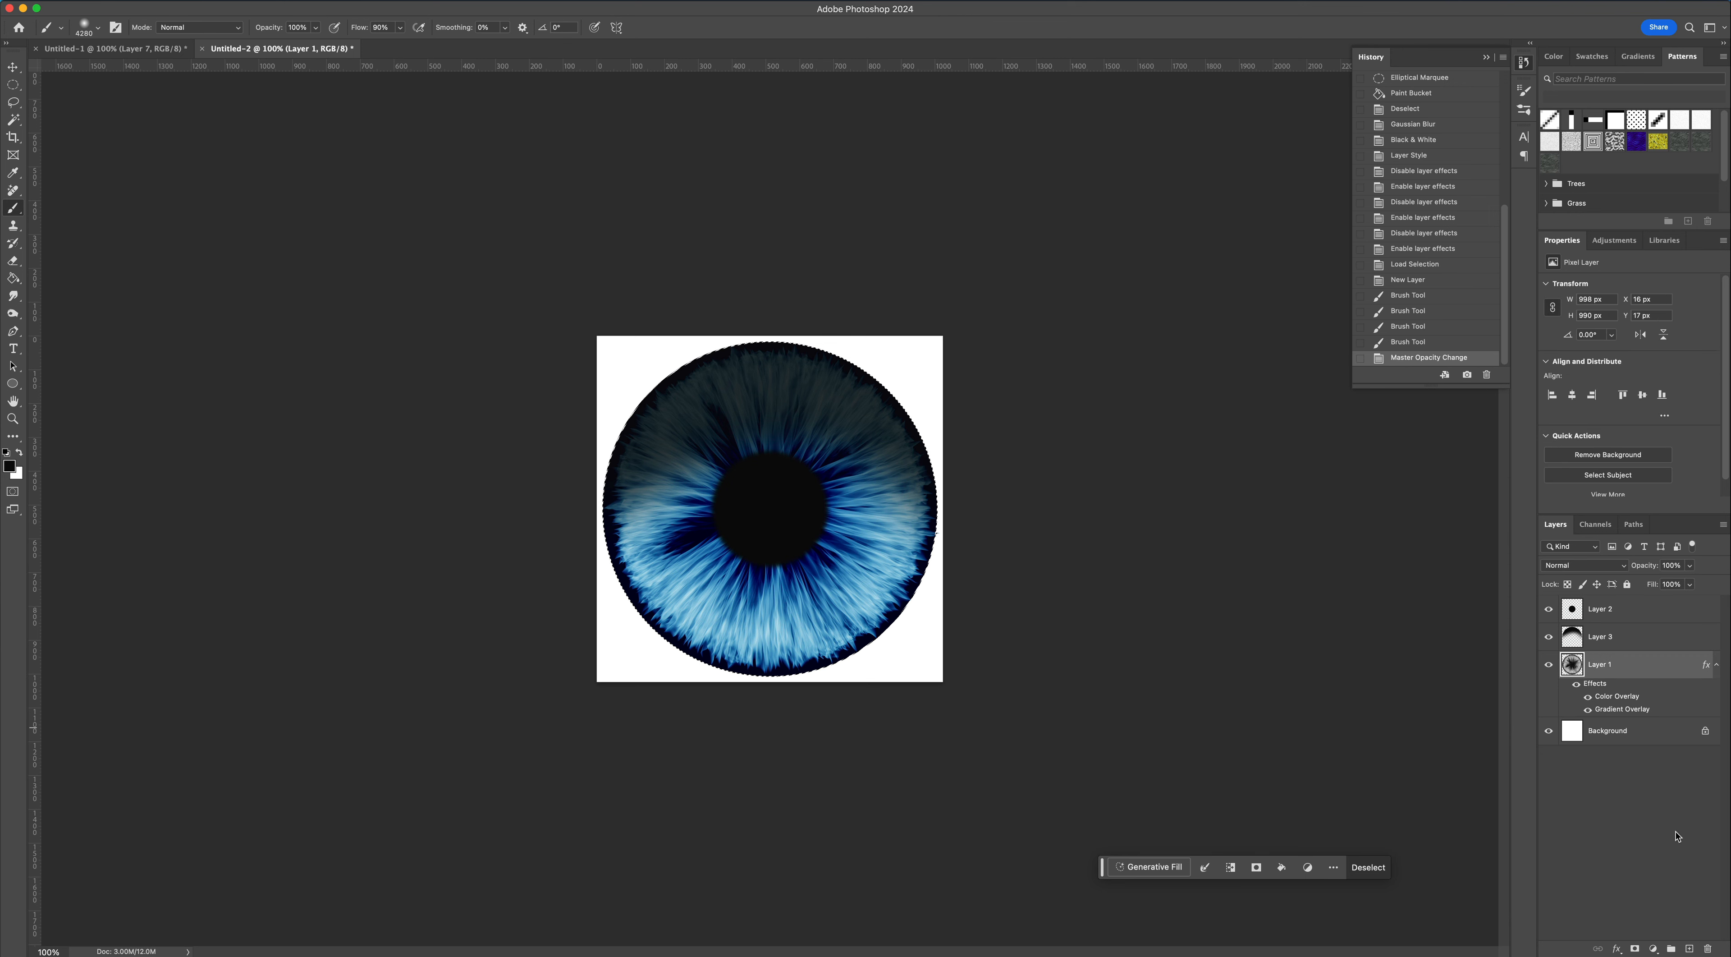
pyautogui.click(1689, 948)
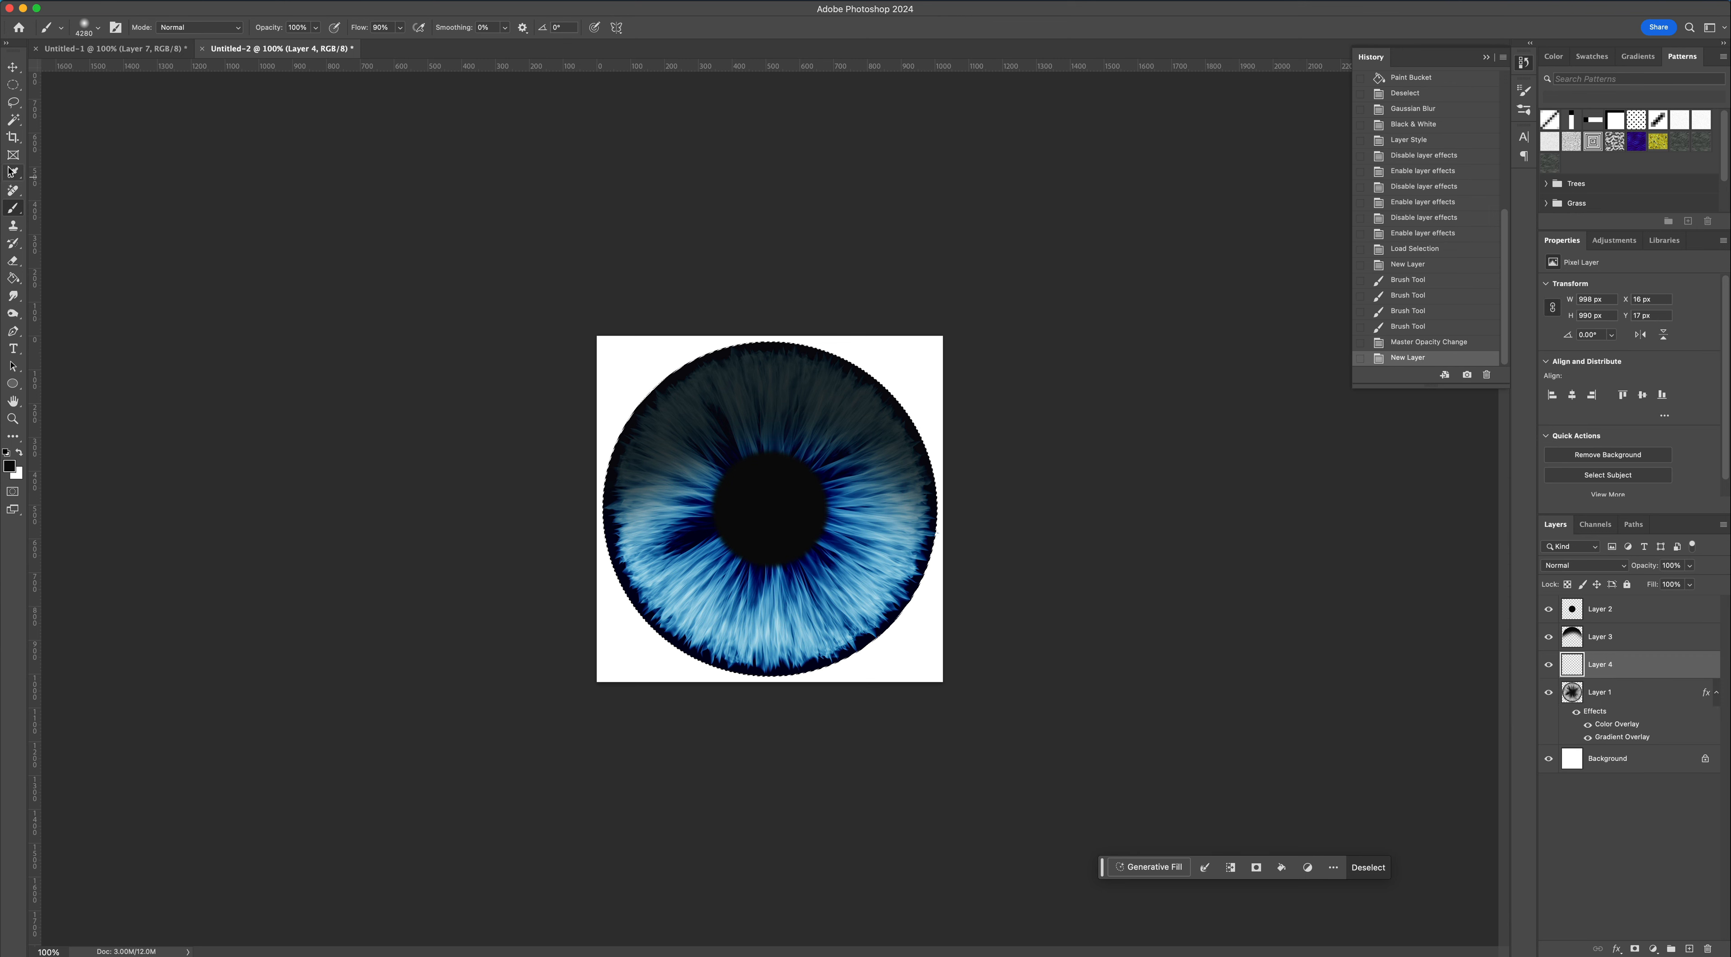
pyautogui.click(13, 84)
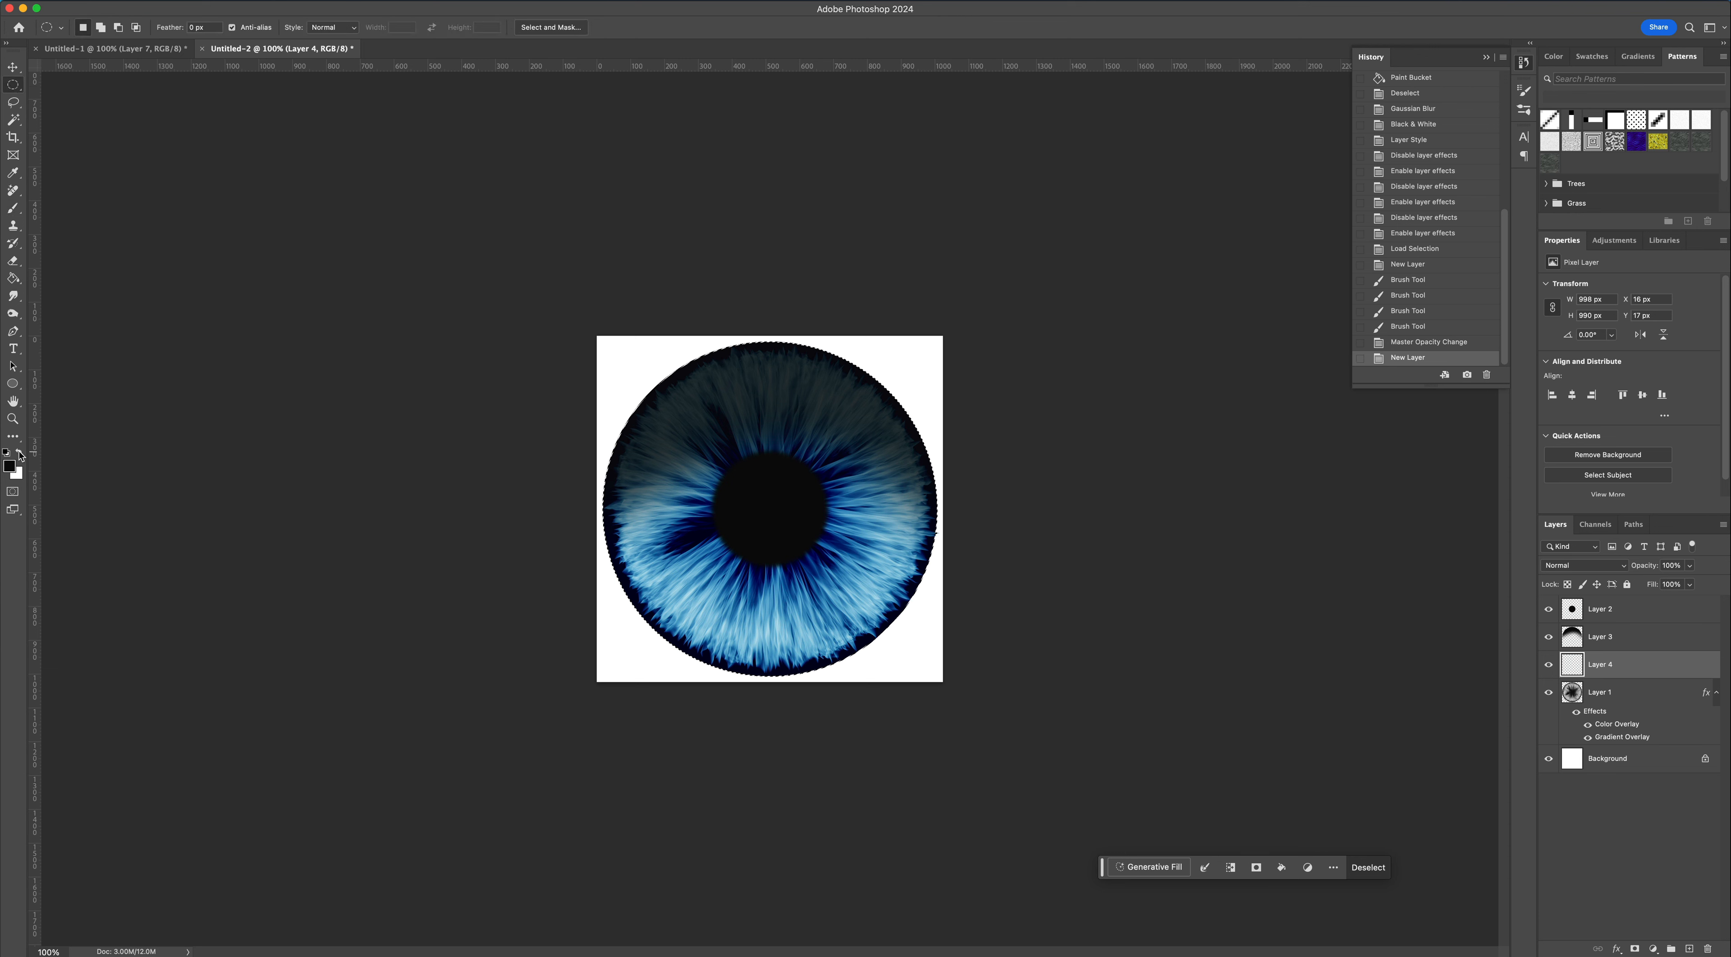
pyautogui.click(19, 452)
# - Fill a circular selection about 111 px wide with white at the pupil's upper-right edge, and move Layer 4 above all other layers
pyautogui.moveTo(820, 463)
pyautogui.mouseDown()
pyautogui.moveTo(852, 456)
pyautogui.moveTo(833, 492)
pyautogui.mouseUp()
pyautogui.press('super+z')
pyautogui.click(915, 375)
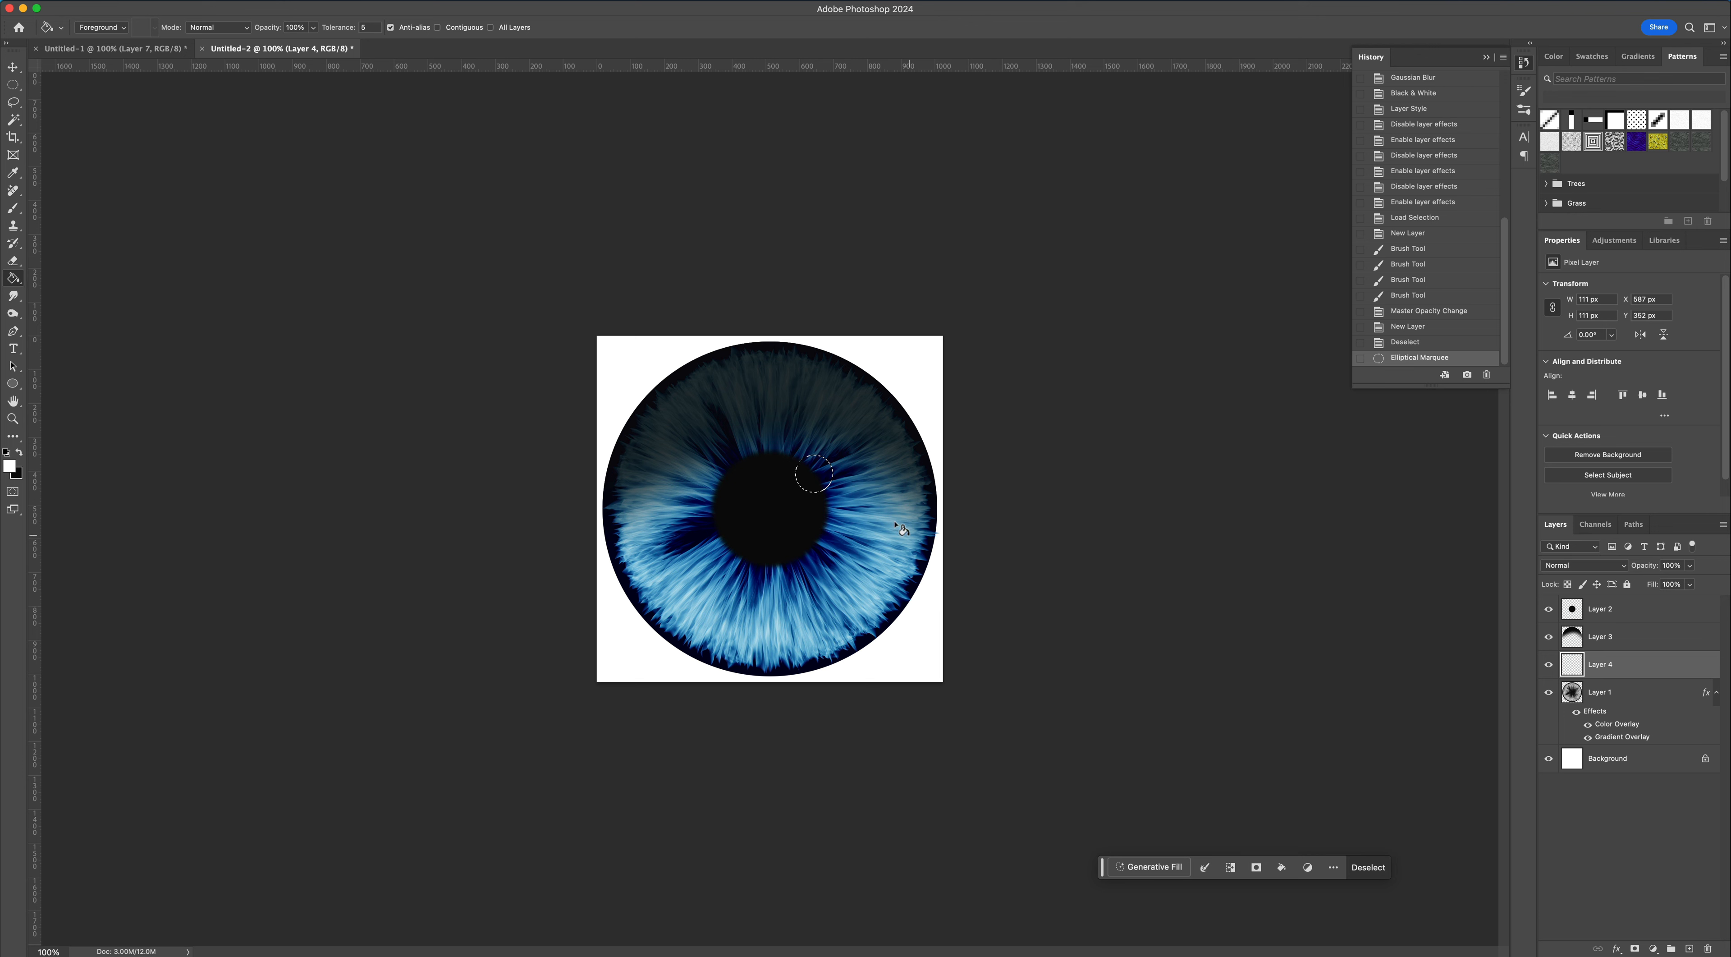
pyautogui.click(825, 478)
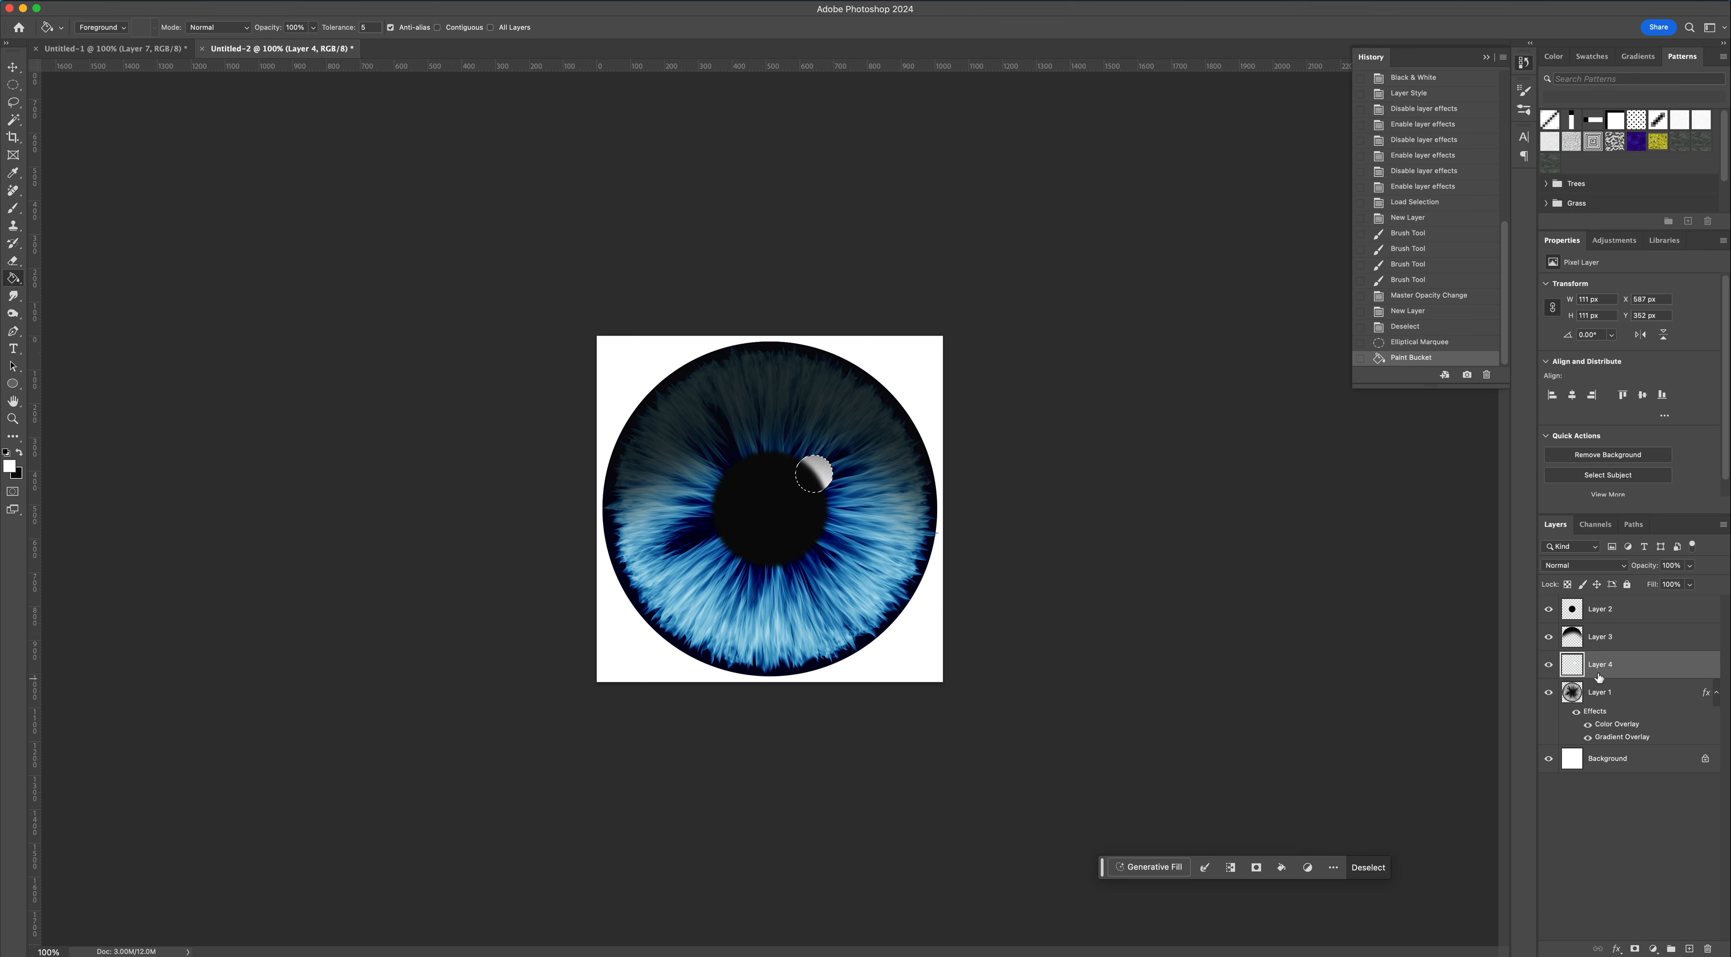
pyautogui.moveTo(1604, 669); pyautogui.dragTo(1603, 601)
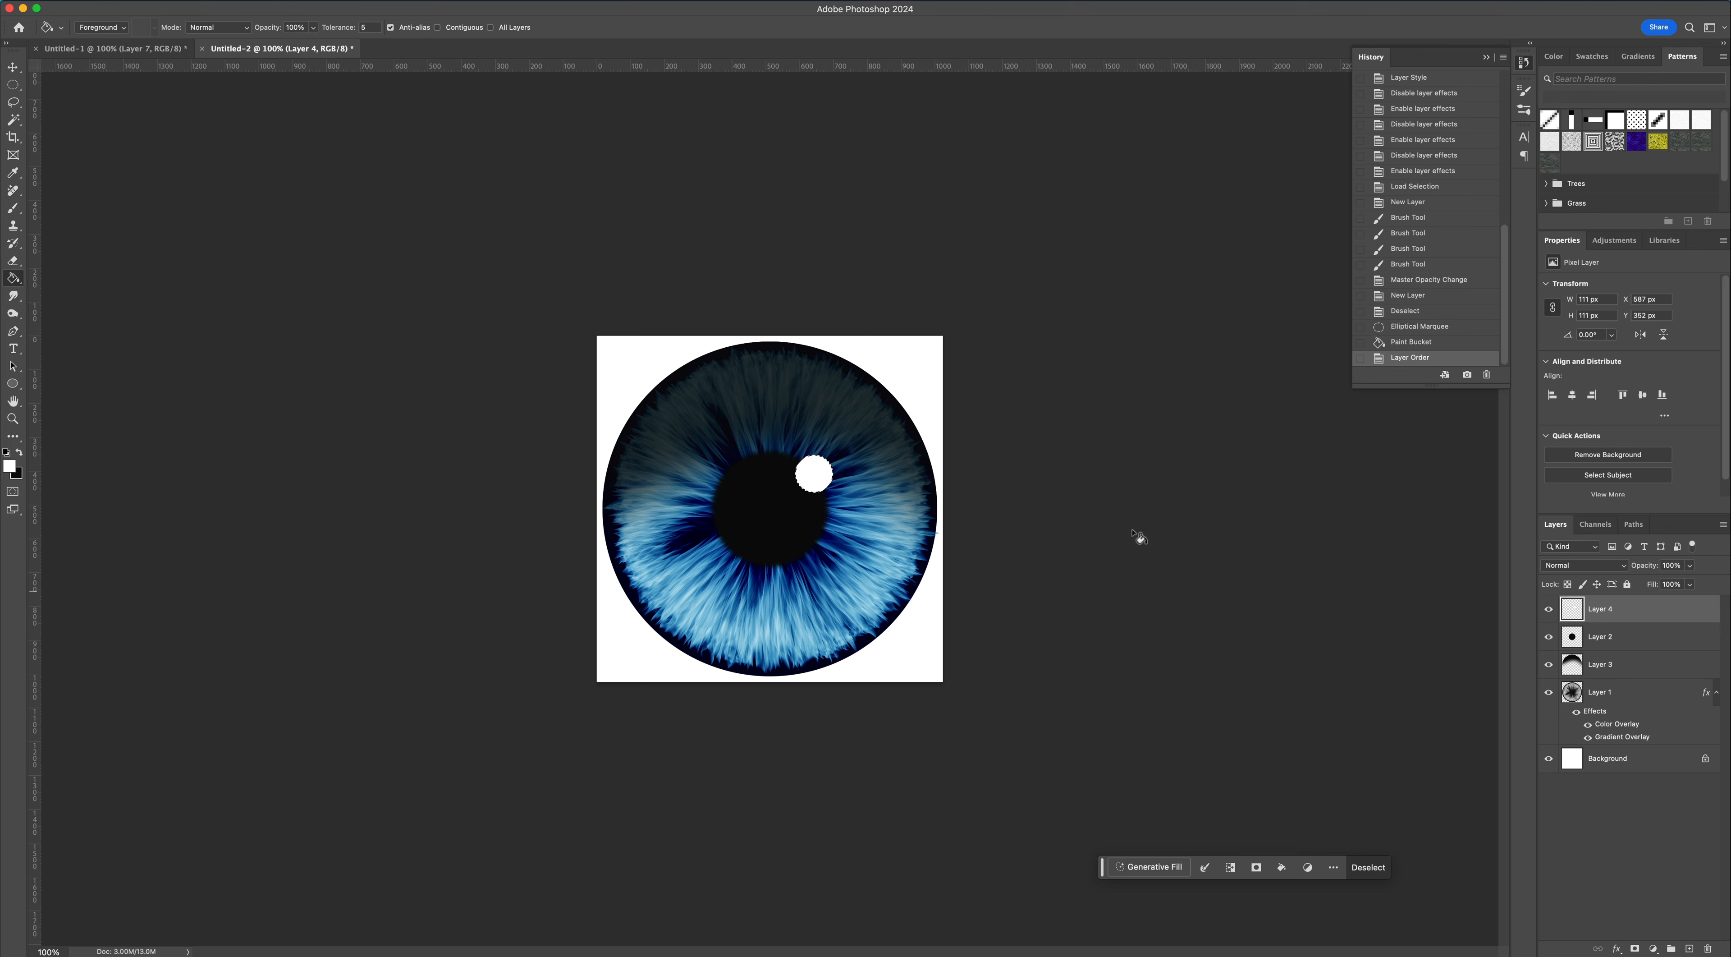
# - Add a smaller white circle about 52 px wide at the pupil's lower-left edge on Layer 4, and clear the selection
pyautogui.click(13, 85)
pyautogui.click(742, 560)
pyautogui.moveTo(724, 546); pyautogui.dragTo(743, 561)
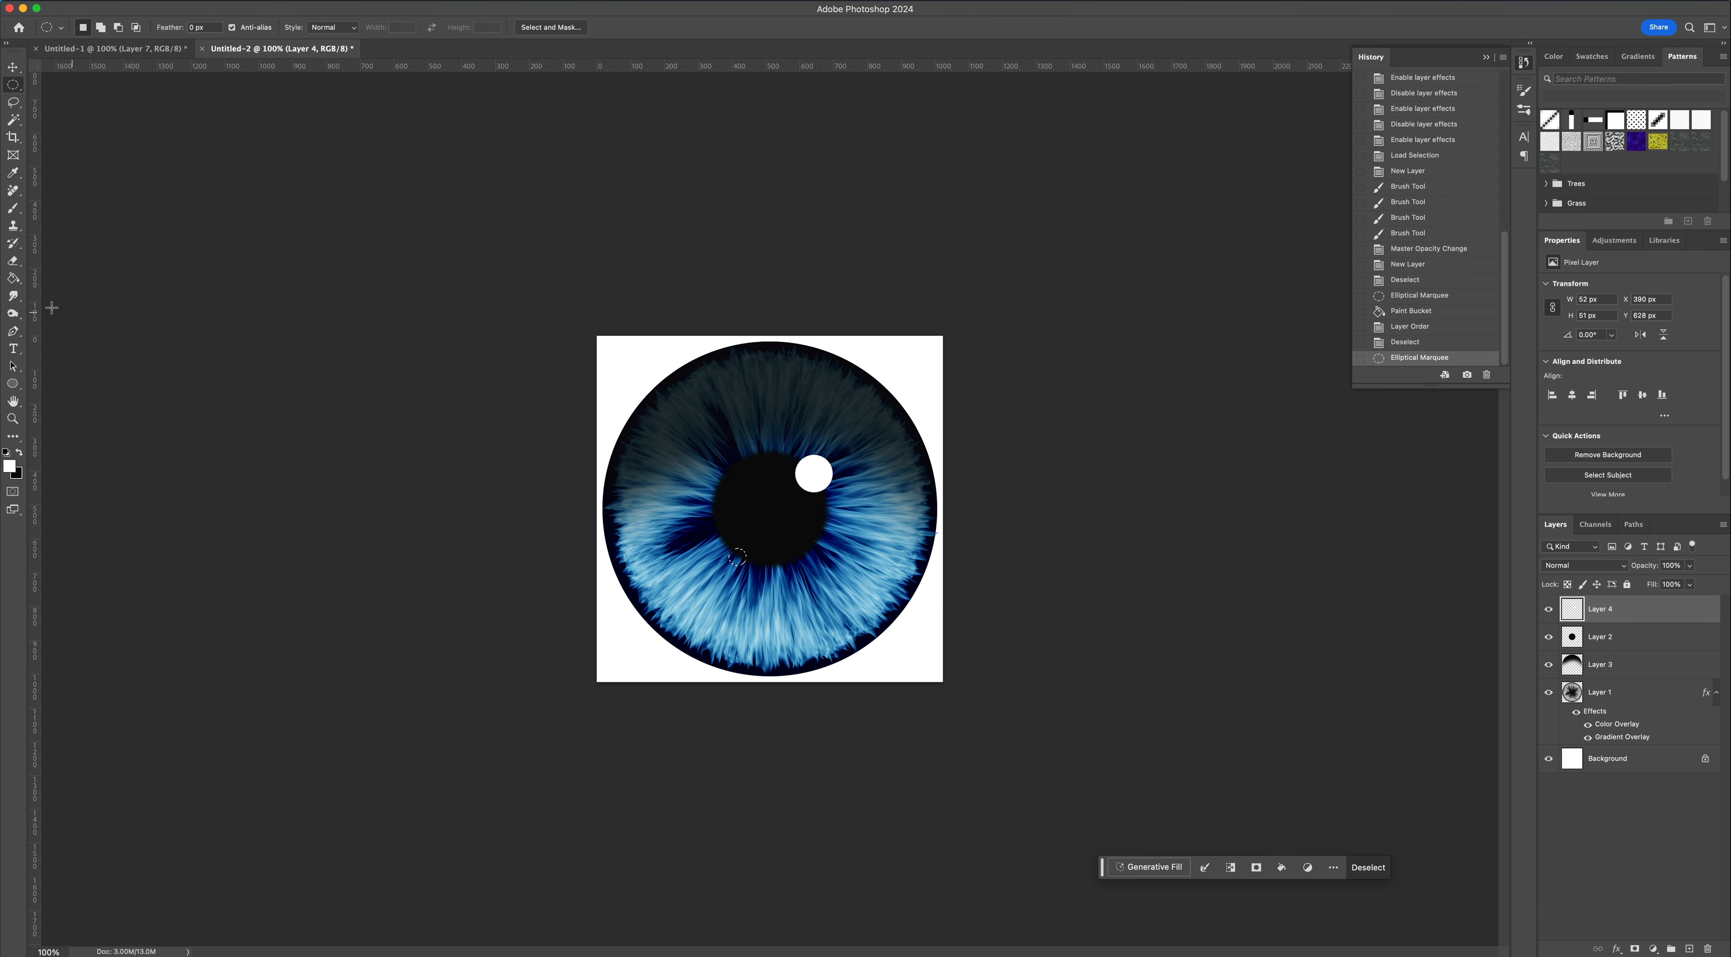
pyautogui.click(14, 280)
pyautogui.click(745, 562)
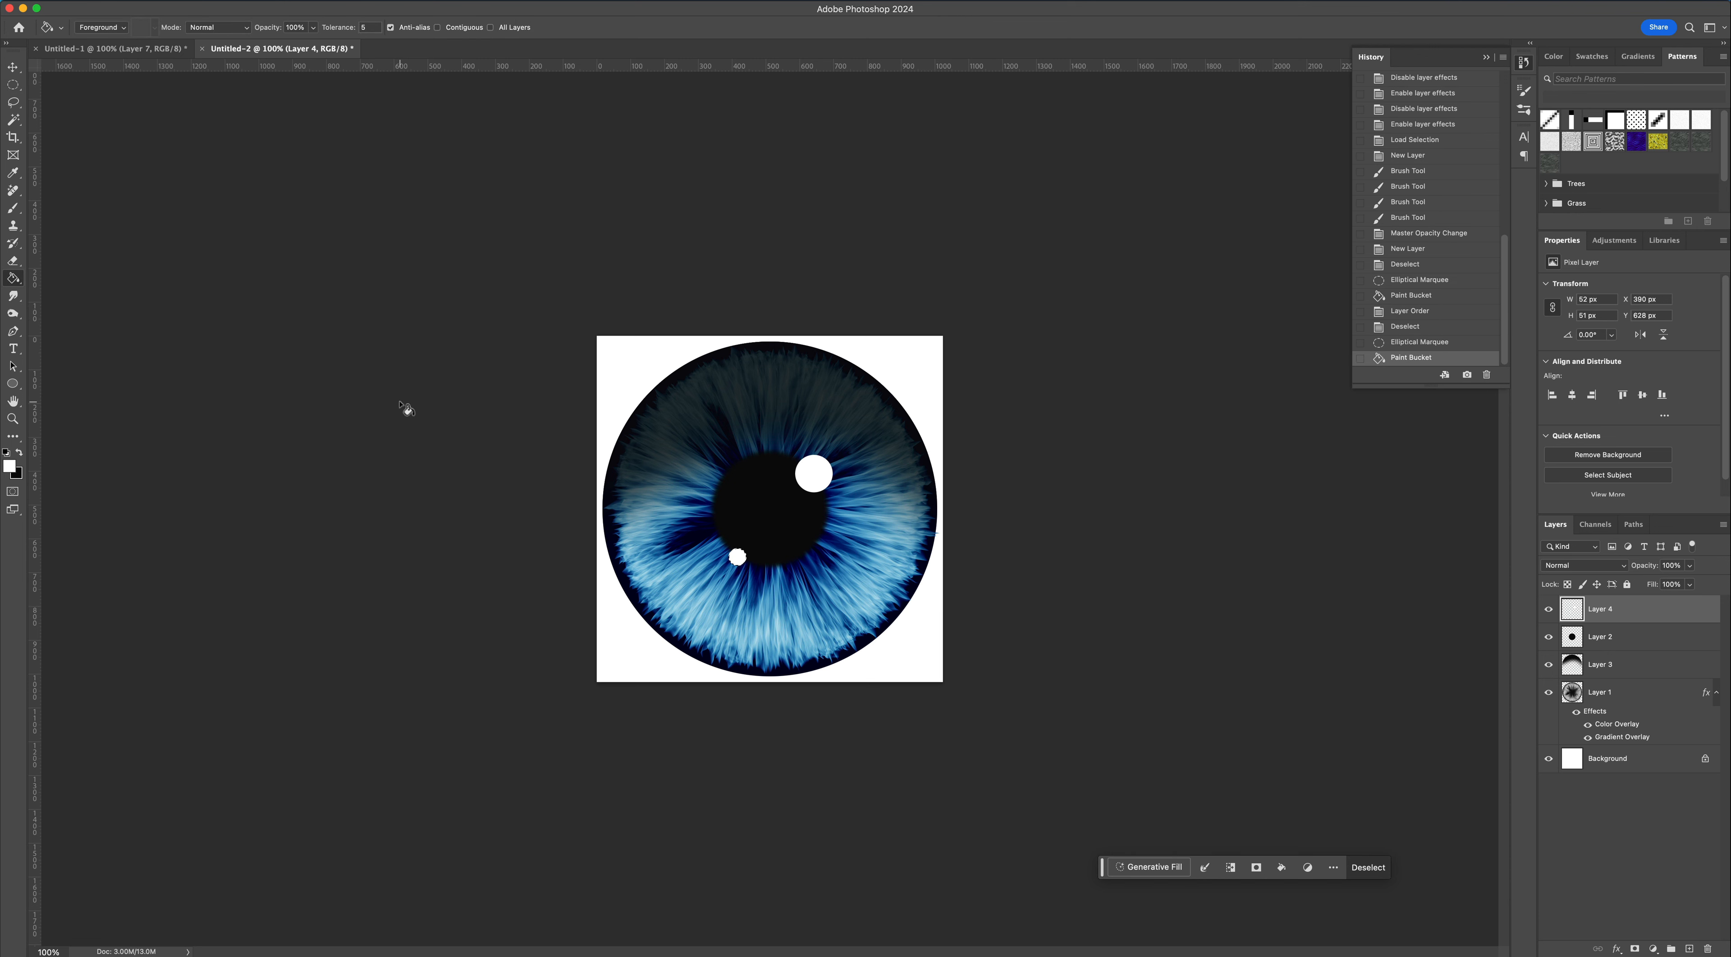
pyautogui.click(12, 84)
pyautogui.click(678, 432)
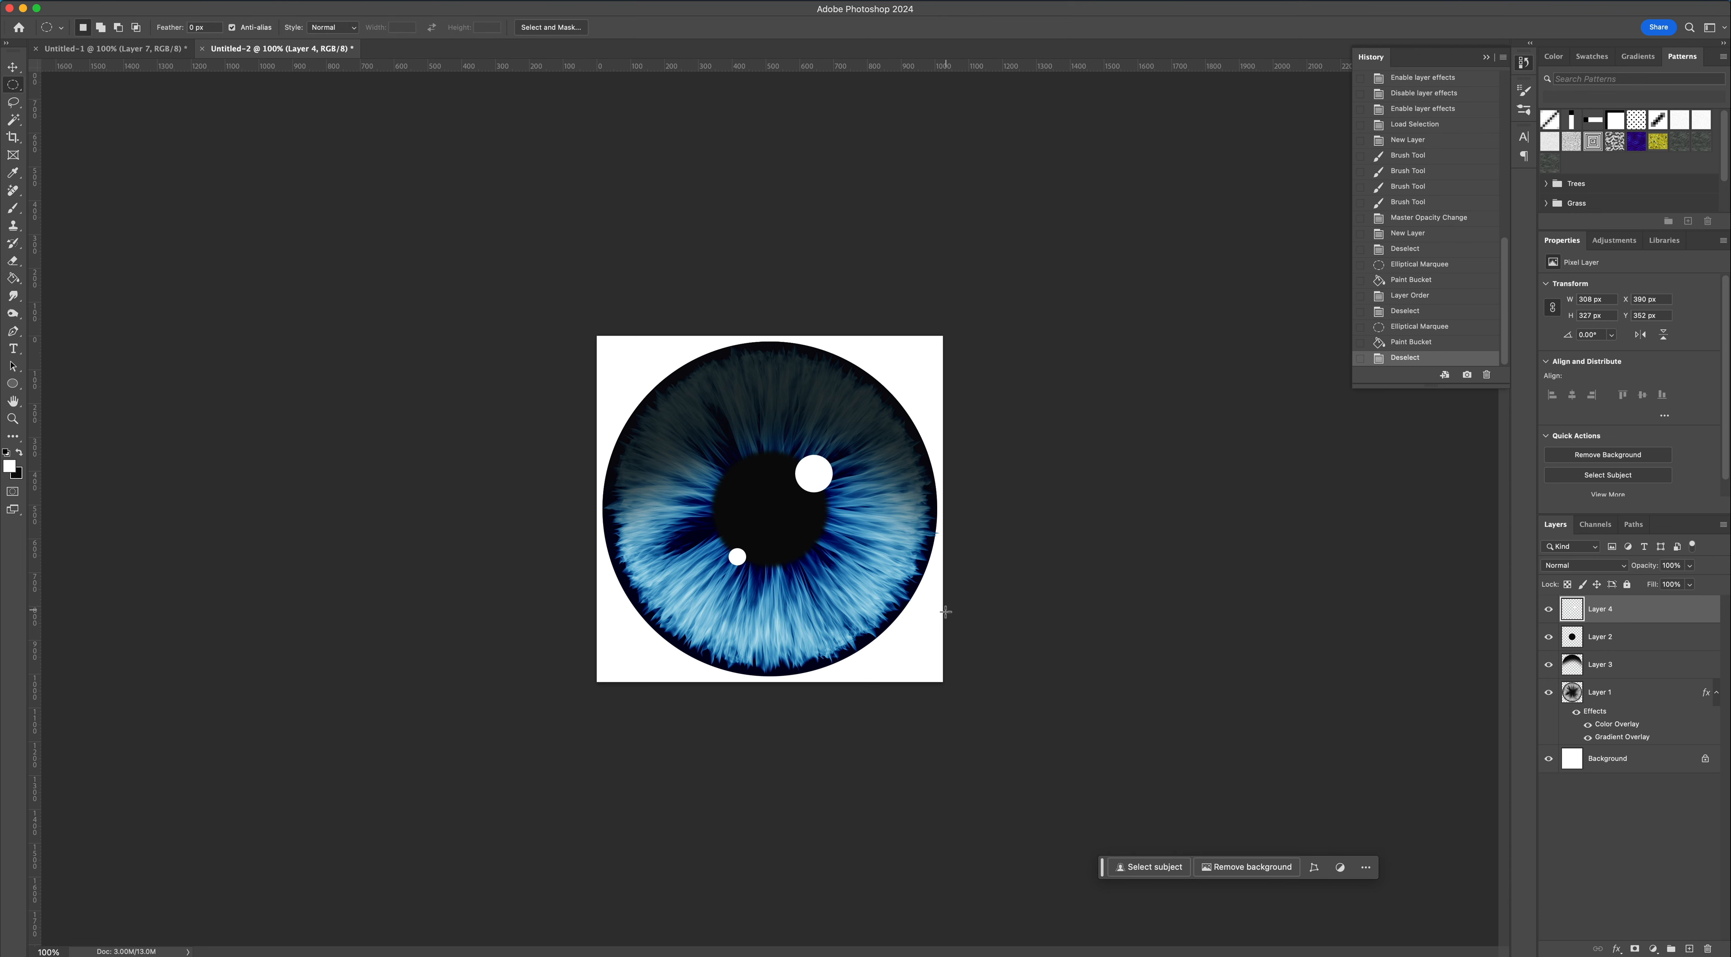
# - Add a new layer on top and paint a wide white curved band across the lower iris with a soft brush
pyautogui.click(1689, 948)
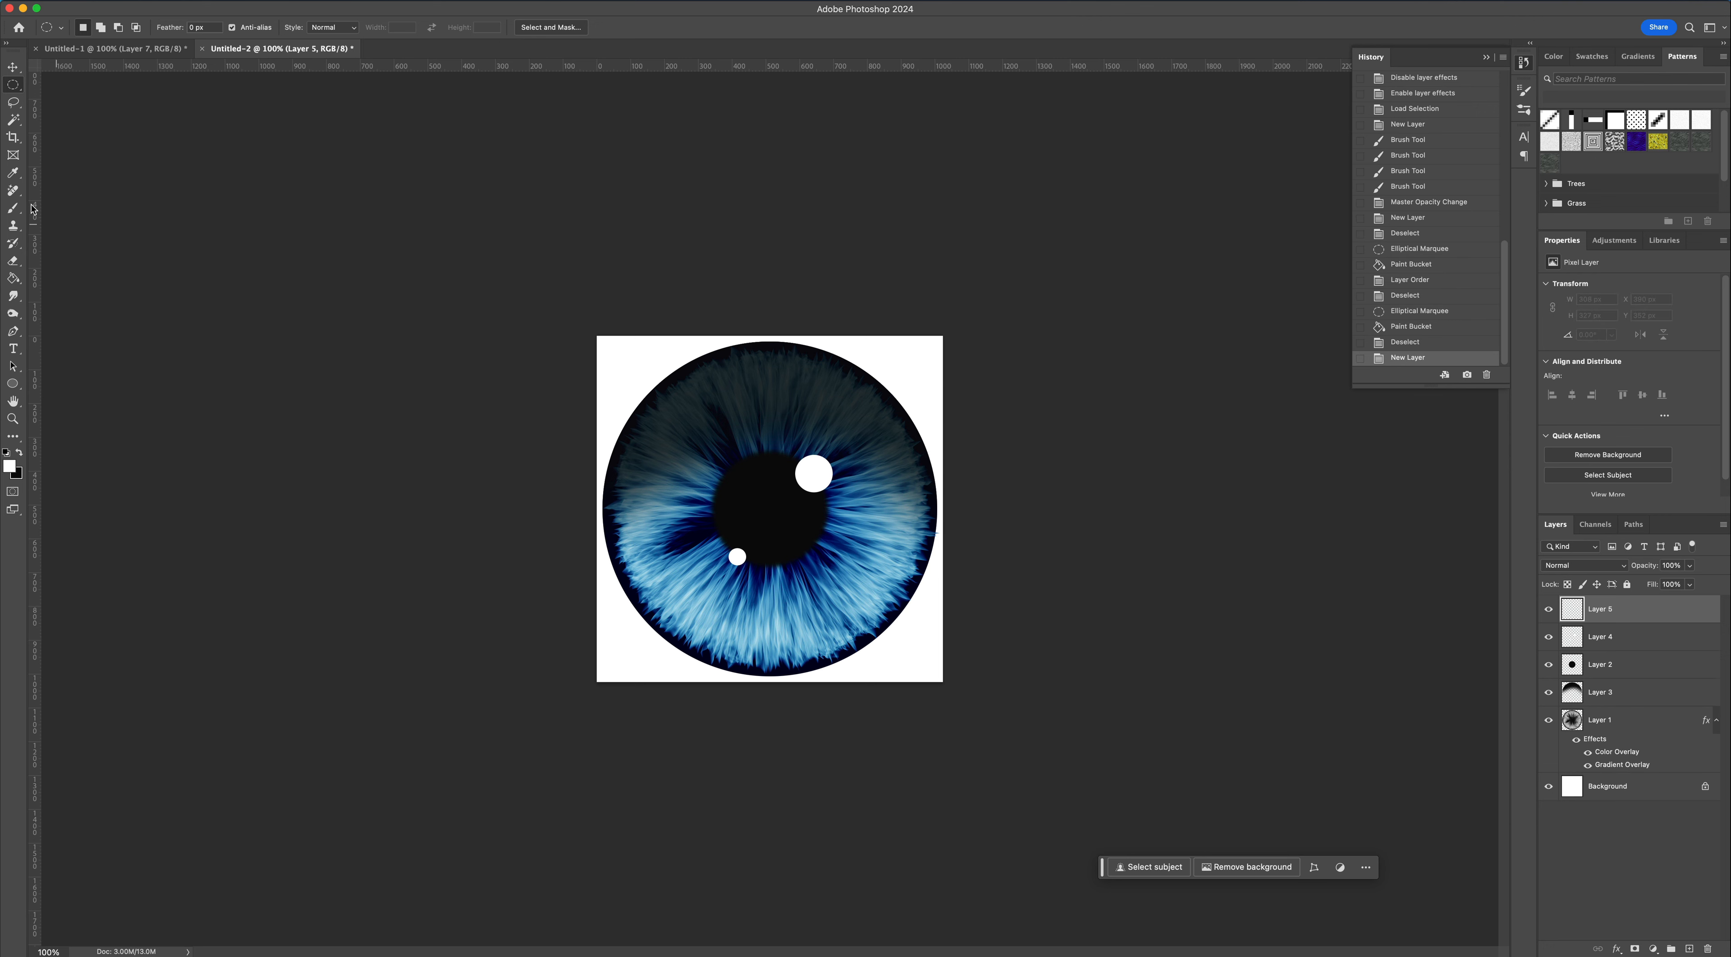
pyautogui.click(12, 209)
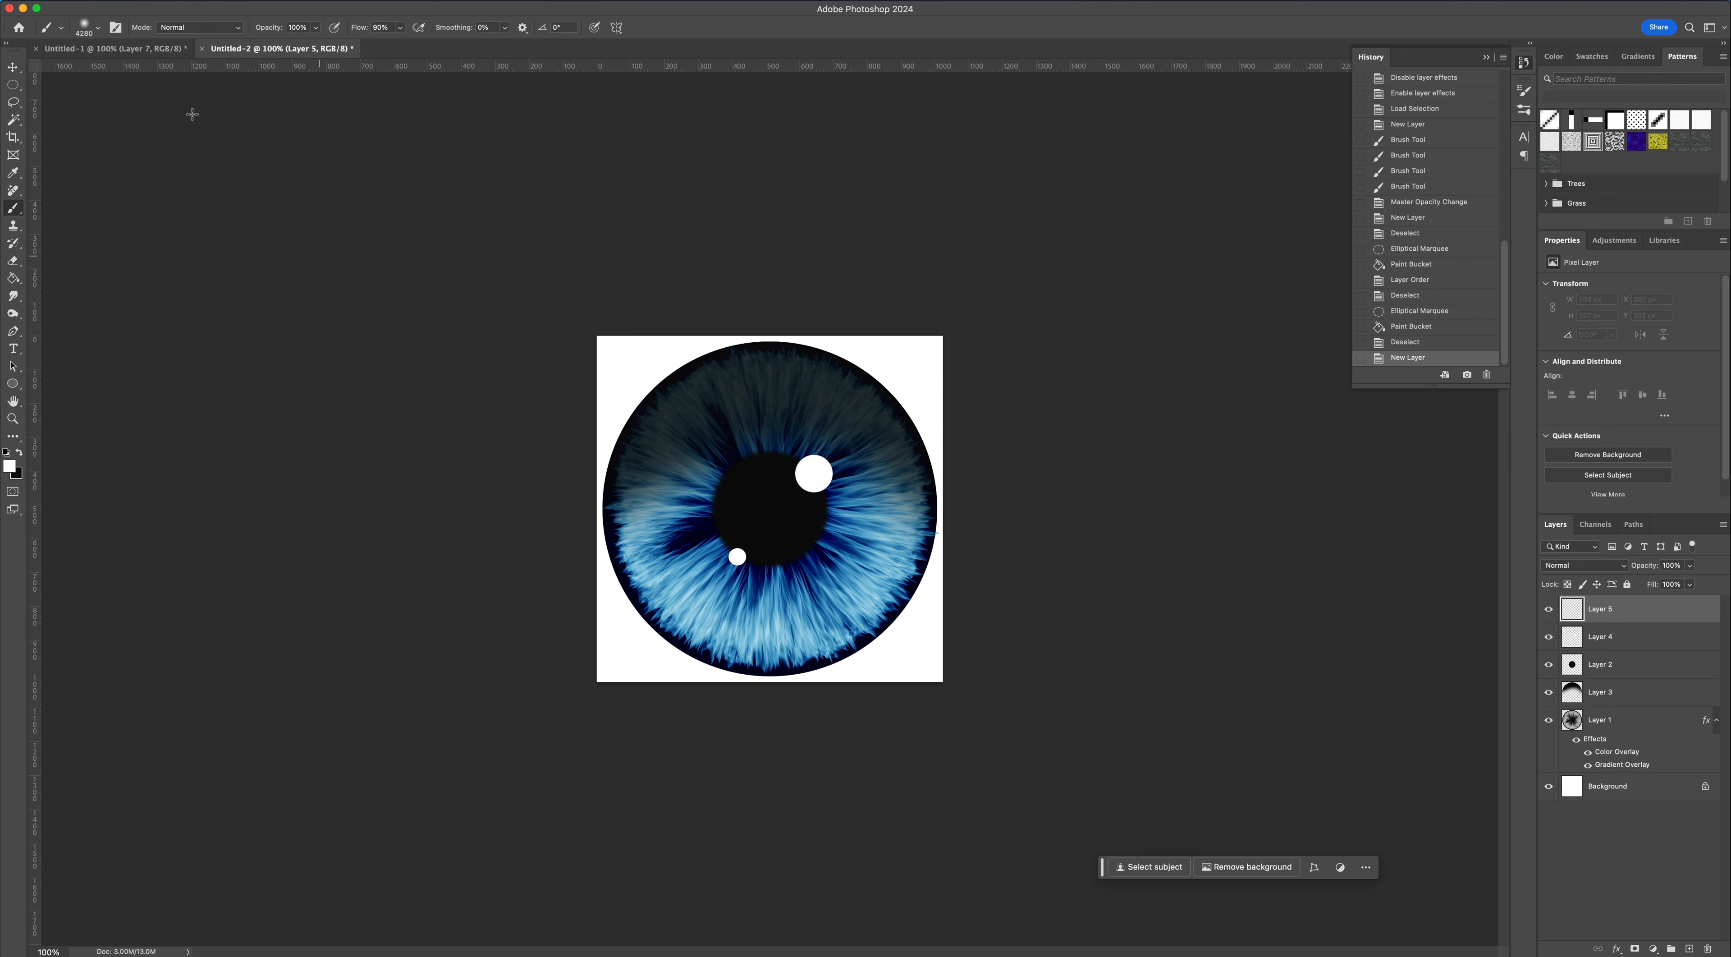
pyautogui.click(86, 28)
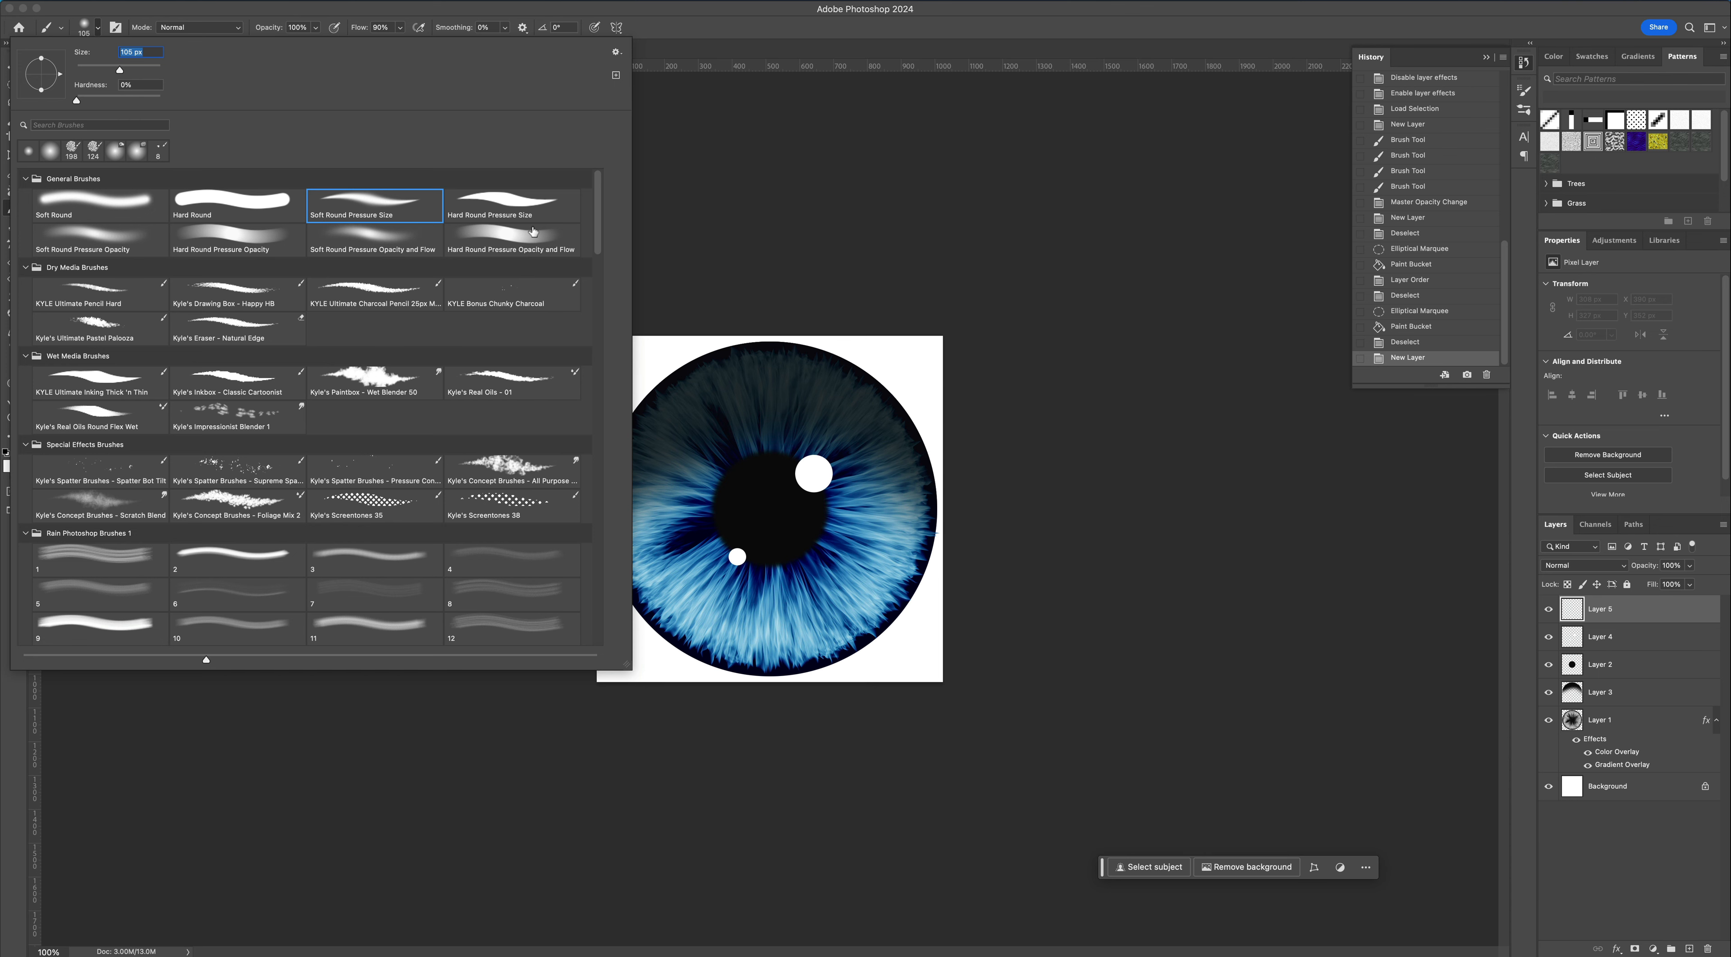
pyautogui.click(772, 290)
pyautogui.moveTo(676, 591)
pyautogui.mouseDown()
pyautogui.moveTo(842, 600)
pyautogui.moveTo(672, 594)
pyautogui.moveTo(795, 607)
pyautogui.moveTo(846, 579)
pyautogui.mouseUp()
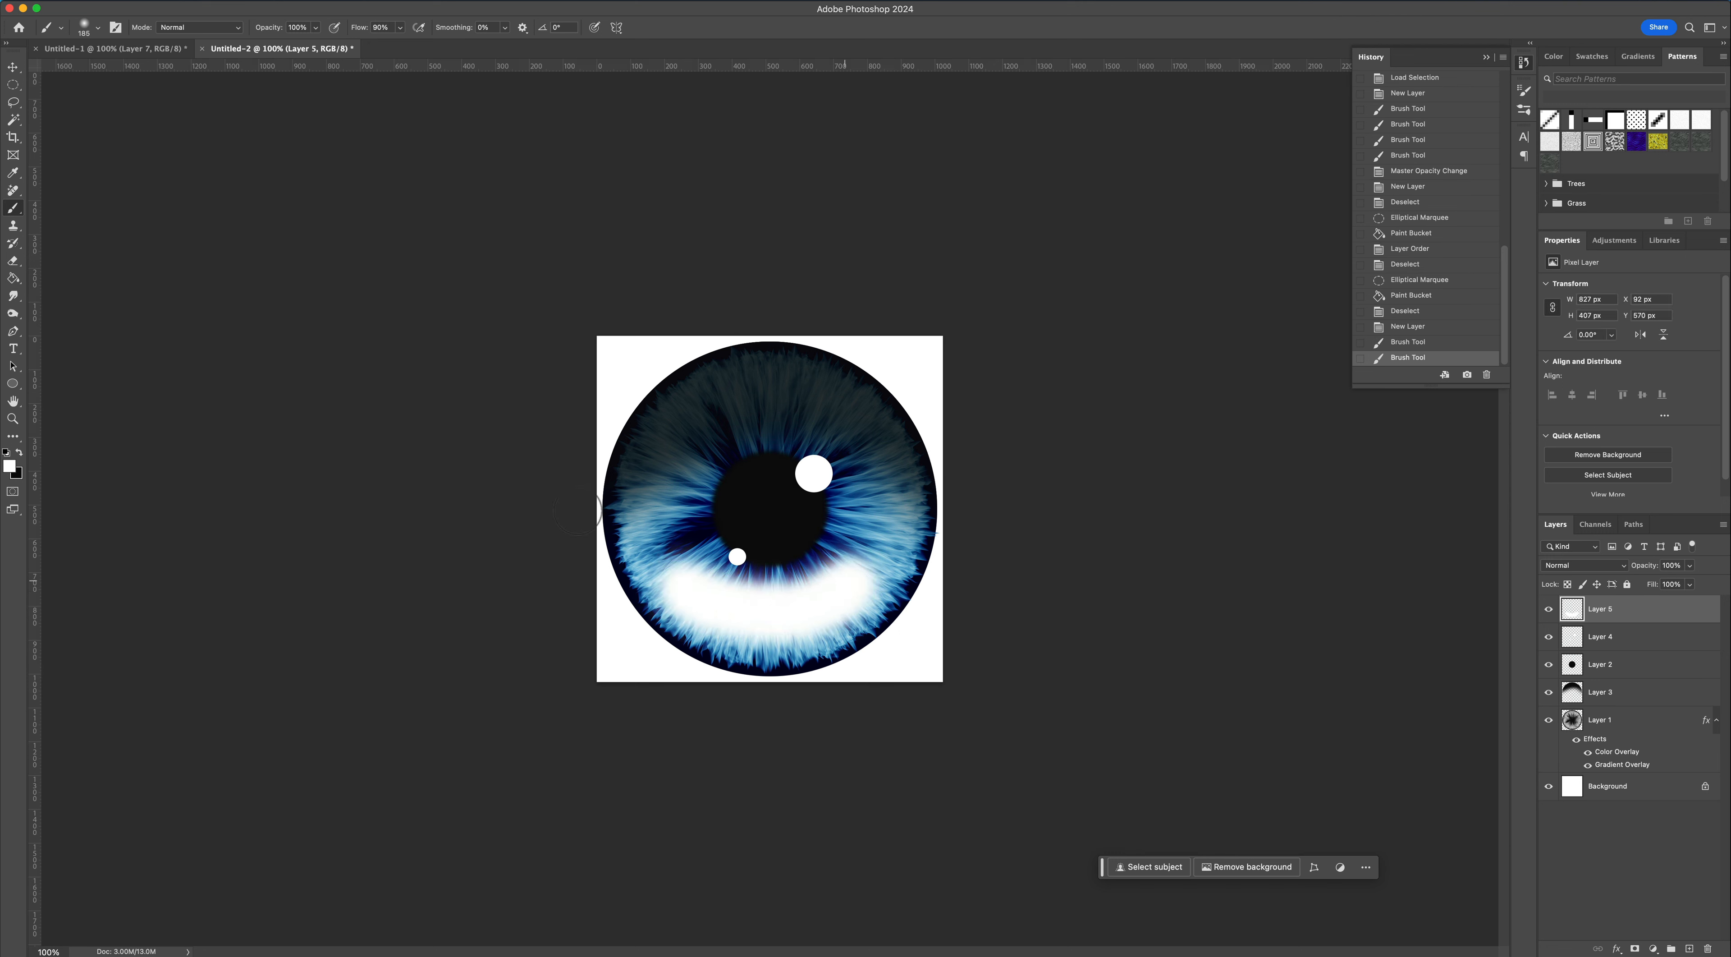
# - Smudge both ends of the white band upward and outward with the Smudge tool to form a crescent
pyautogui.click(16, 293)
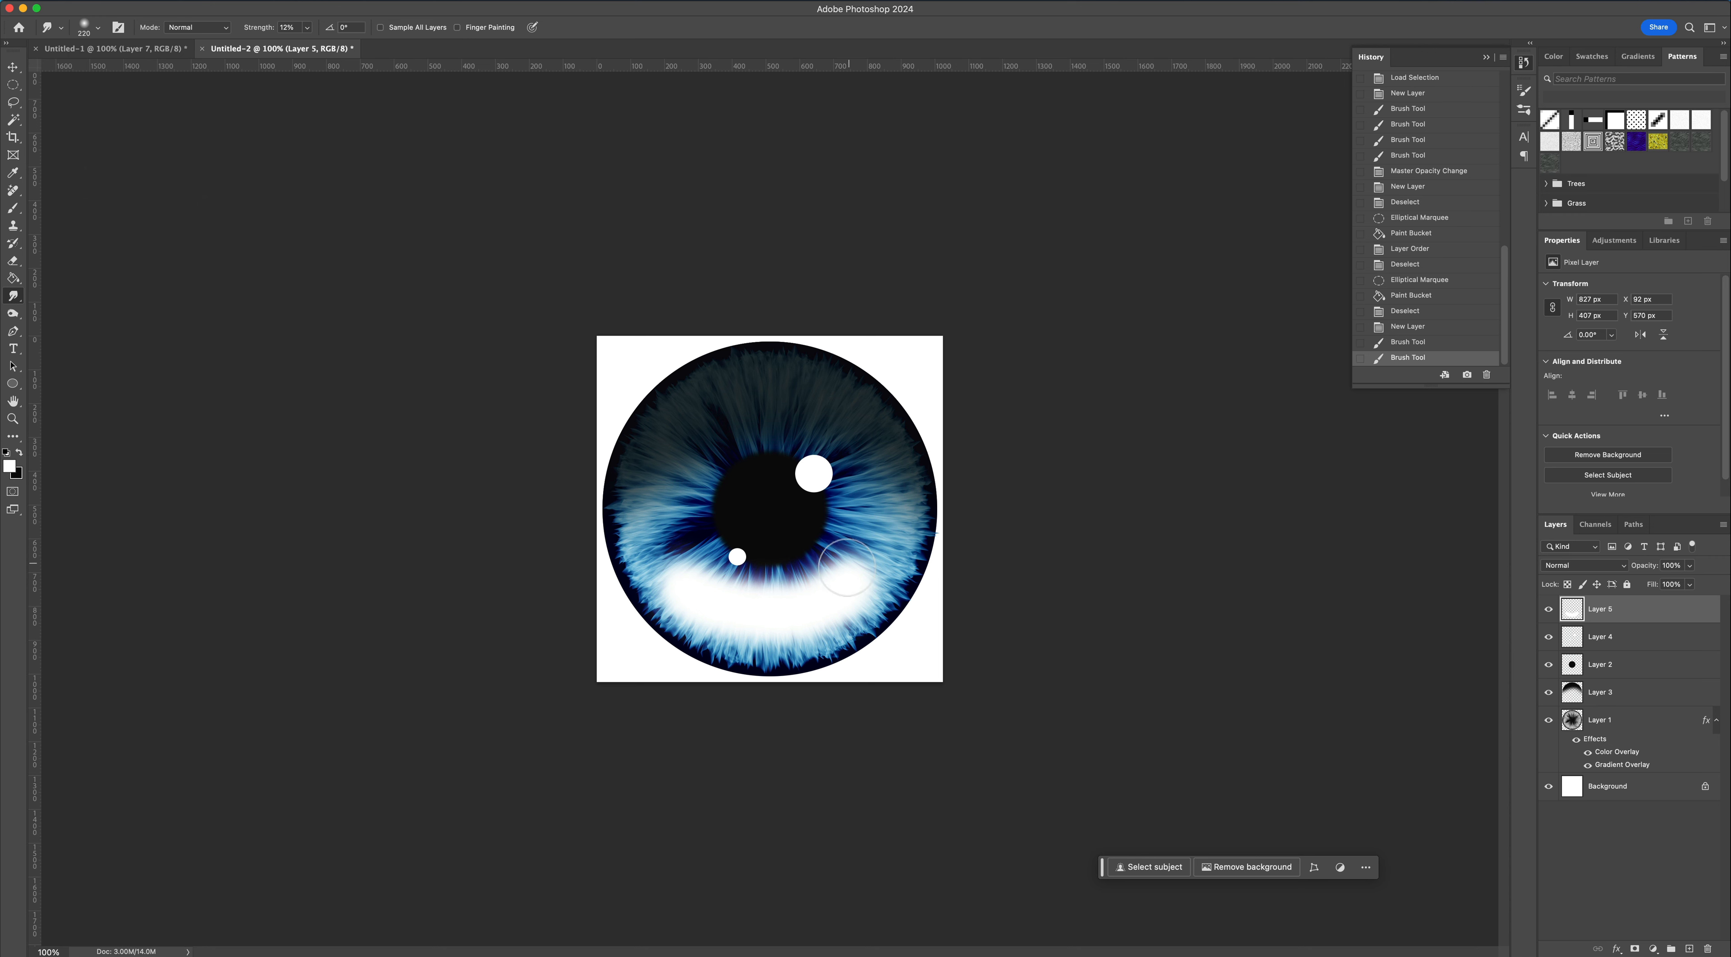
pyautogui.moveTo(848, 567); pyautogui.dragTo(903, 500)
pyautogui.moveTo(852, 571); pyautogui.dragTo(908, 504)
pyautogui.moveTo(861, 569); pyautogui.dragTo(894, 544)
pyautogui.moveTo(874, 565)
pyautogui.mouseDown()
pyautogui.moveTo(901, 495)
pyautogui.moveTo(871, 559)
pyautogui.moveTo(879, 524)
pyautogui.mouseUp()
pyautogui.moveTo(713, 598)
pyautogui.mouseDown()
pyautogui.moveTo(647, 522)
pyautogui.moveTo(645, 562)
pyautogui.moveTo(625, 503)
pyautogui.moveTo(647, 535)
pyautogui.mouseUp()
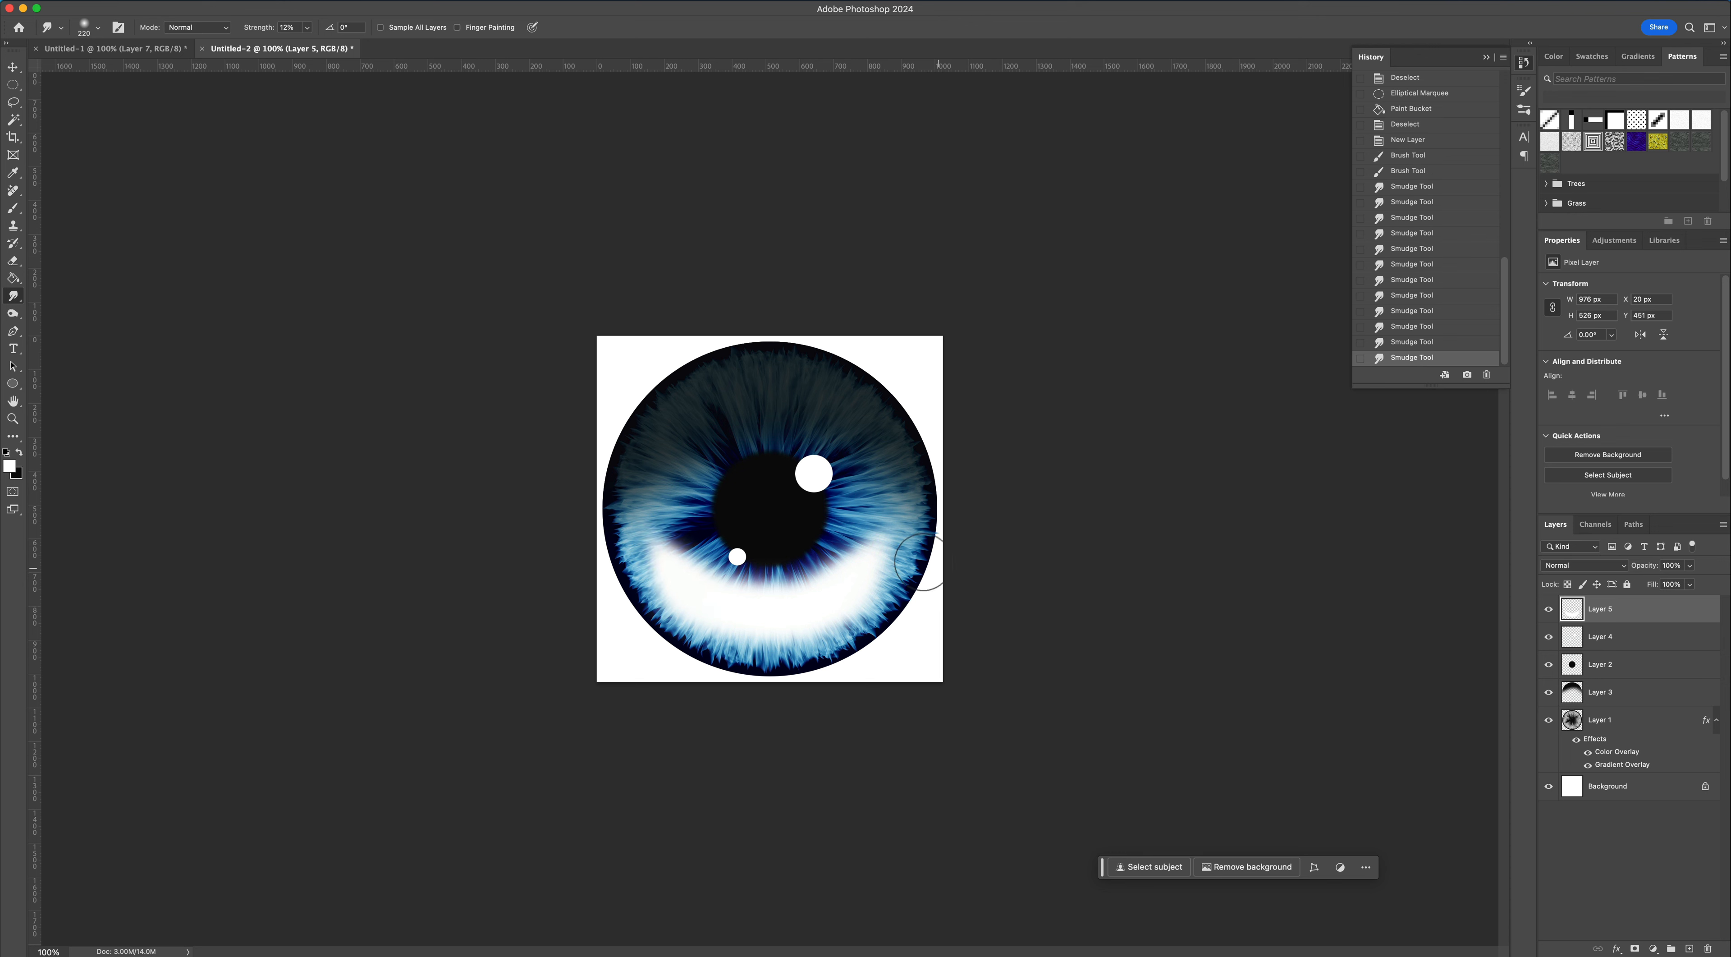
pyautogui.moveTo(857, 579); pyautogui.dragTo(907, 530)
pyautogui.moveTo(853, 574); pyautogui.dragTo(907, 508)
# - Set Layer 5's blend mode to Overlay, and toggle its visibility to compare the iris with and without the glow
pyautogui.click(1584, 564)
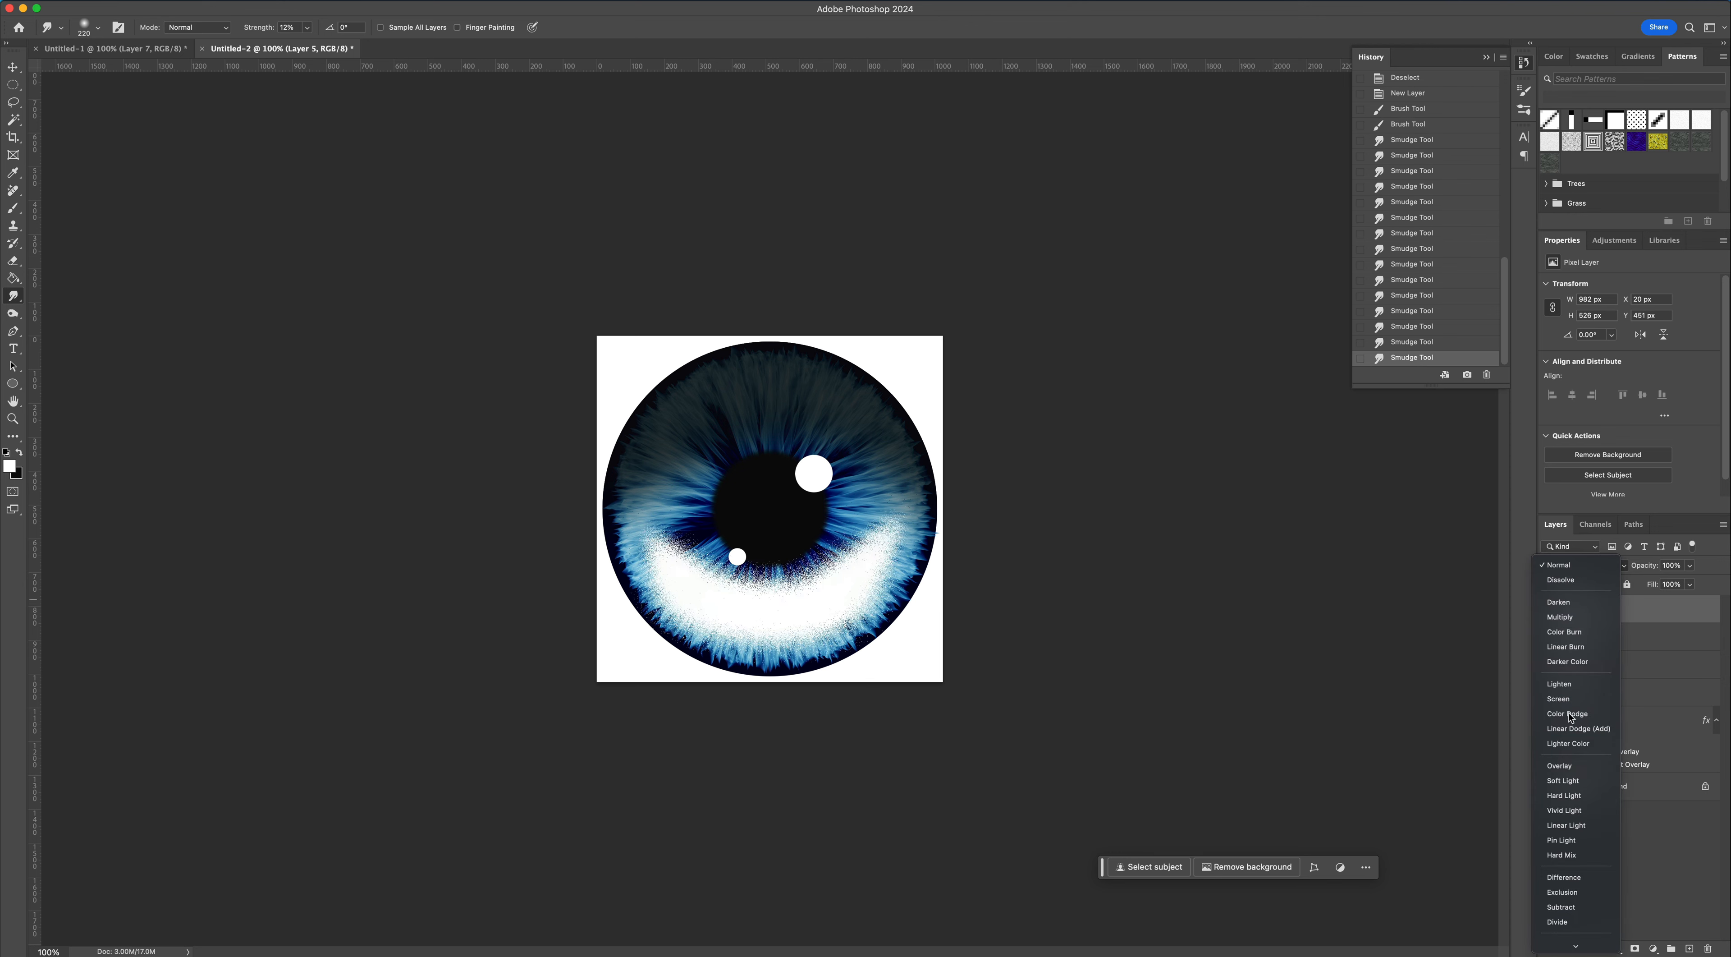
pyautogui.click(1560, 765)
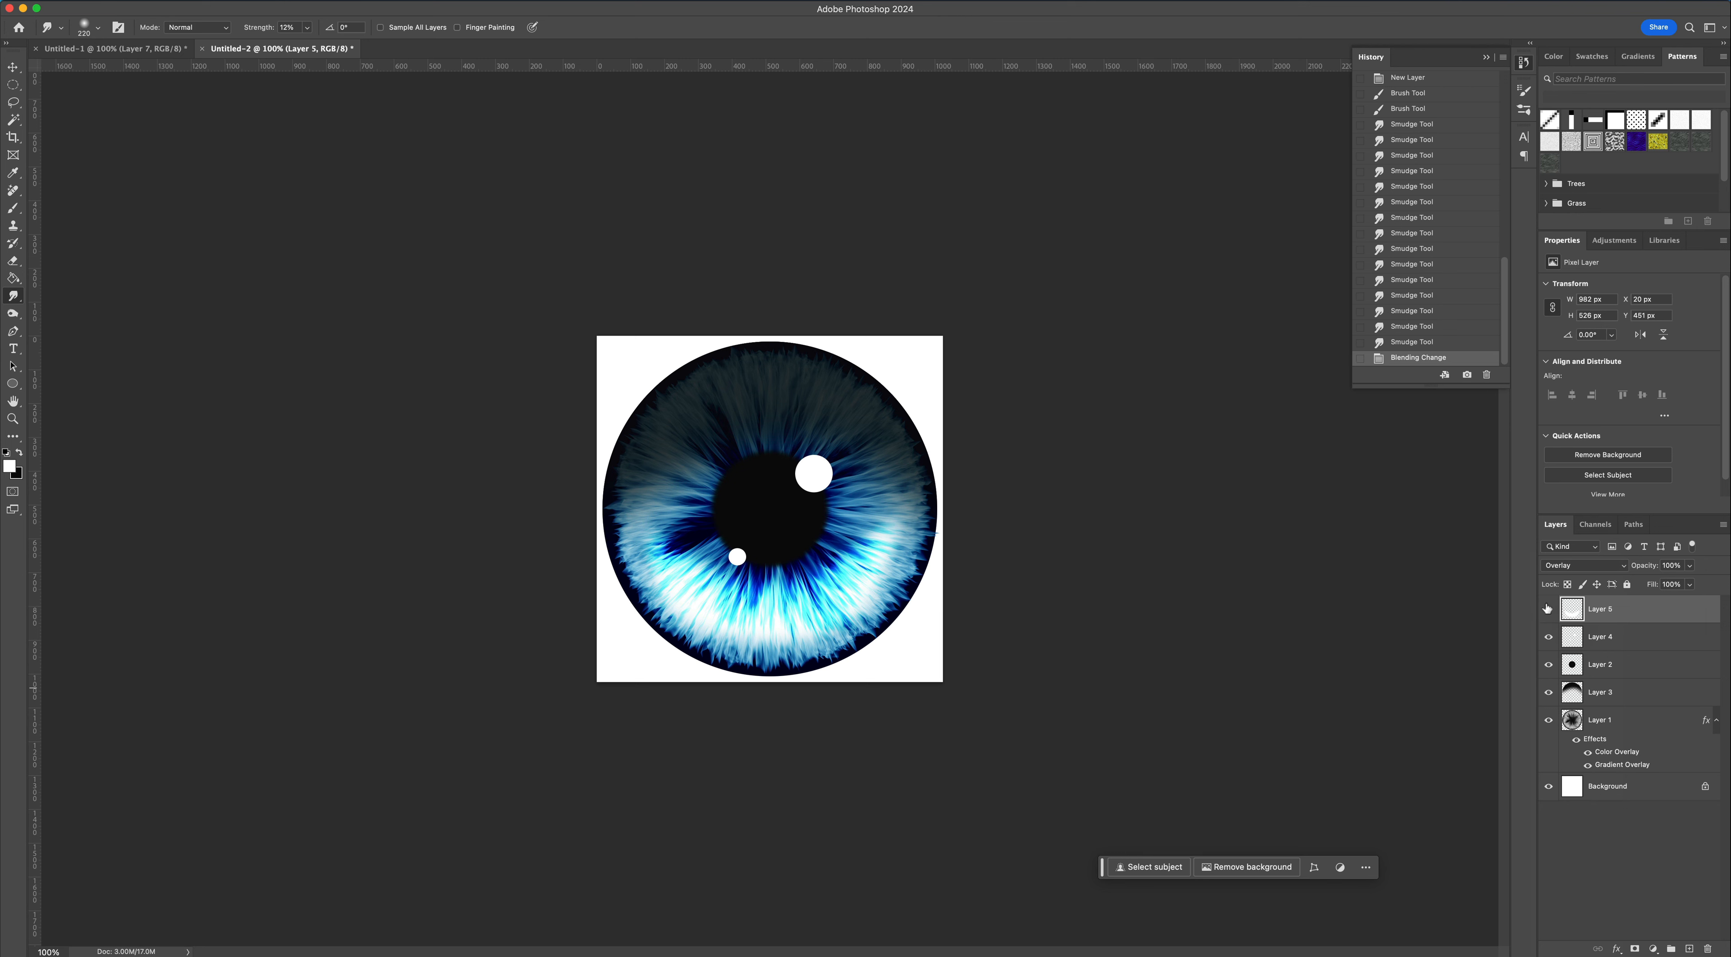
pyautogui.click(1548, 609)
pyautogui.click(1549, 610)
pyautogui.click(1549, 609)
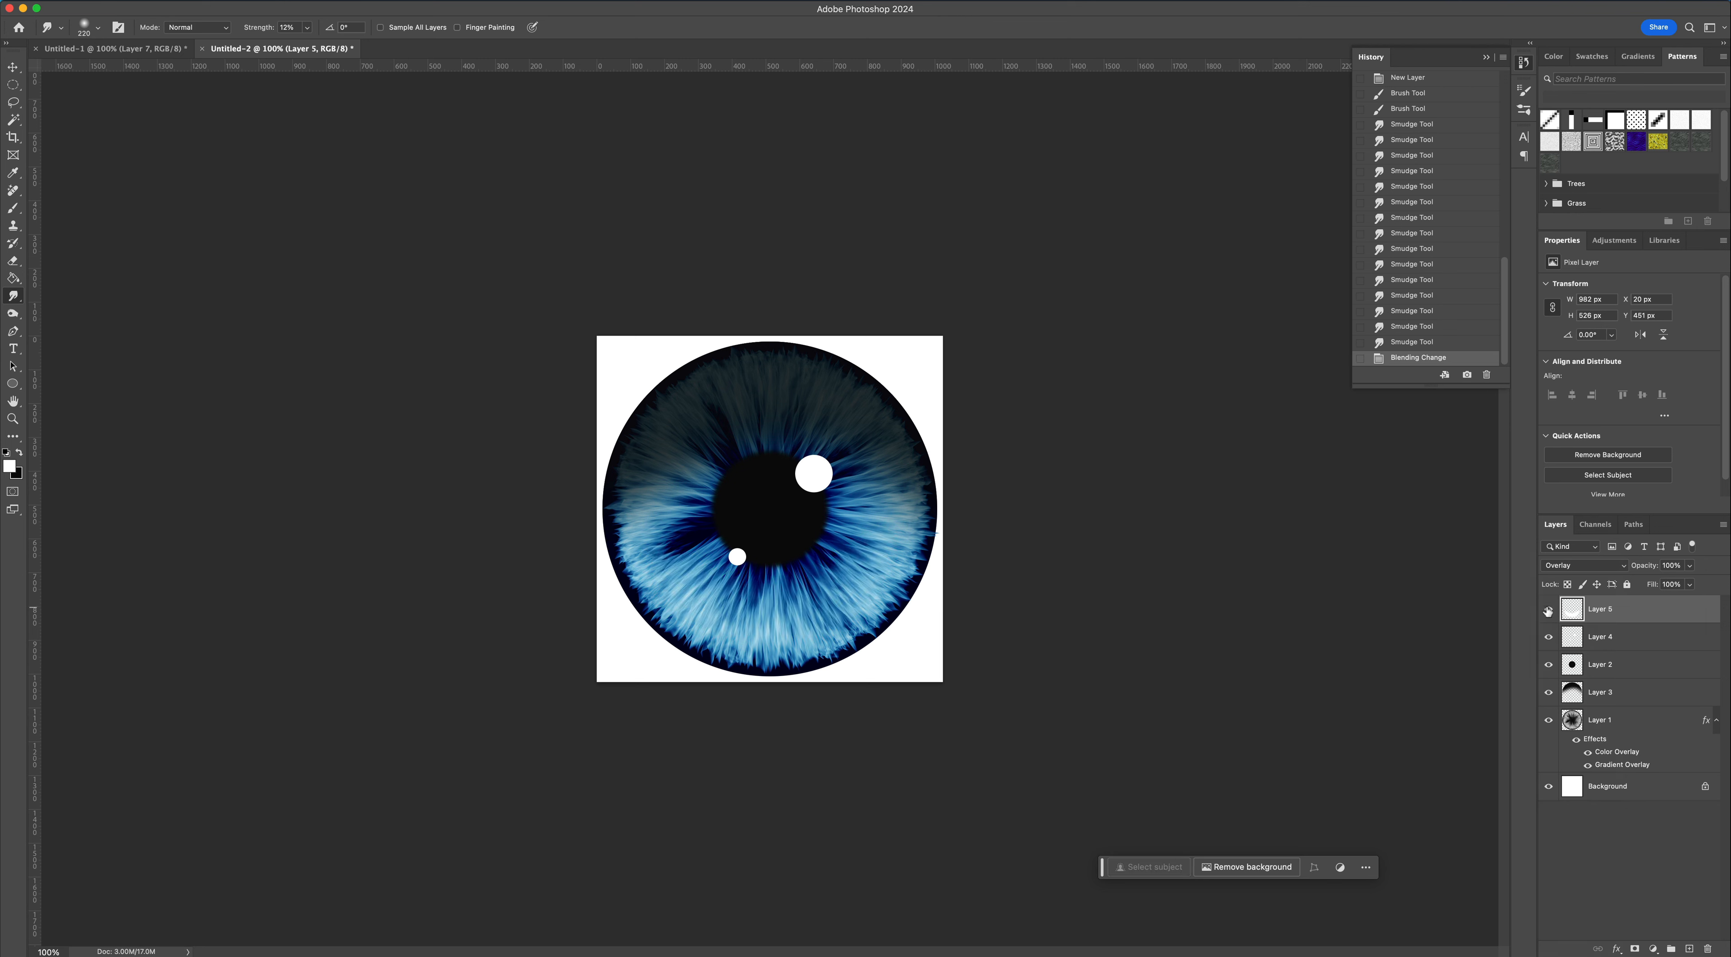
pyautogui.click(1548, 610)
pyautogui.click(1549, 609)
pyautogui.click(1548, 609)
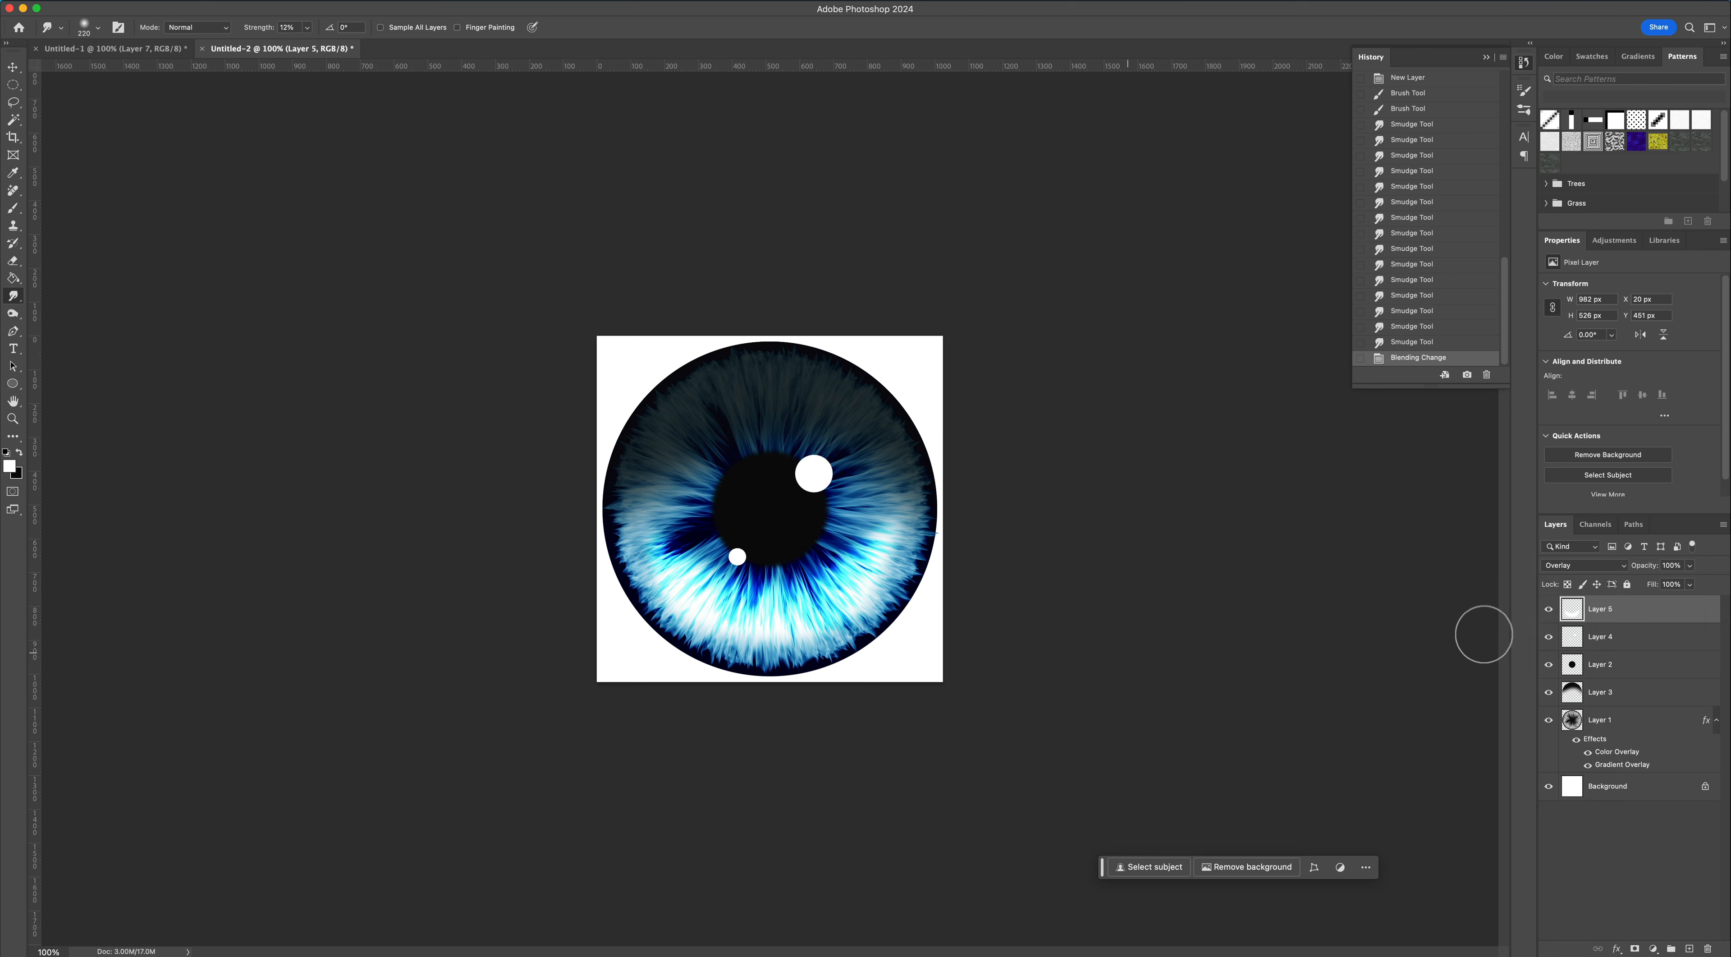
# - Lower Layer 5's opacity to 91% and delete the white Background layer
pyautogui.click(1690, 566)
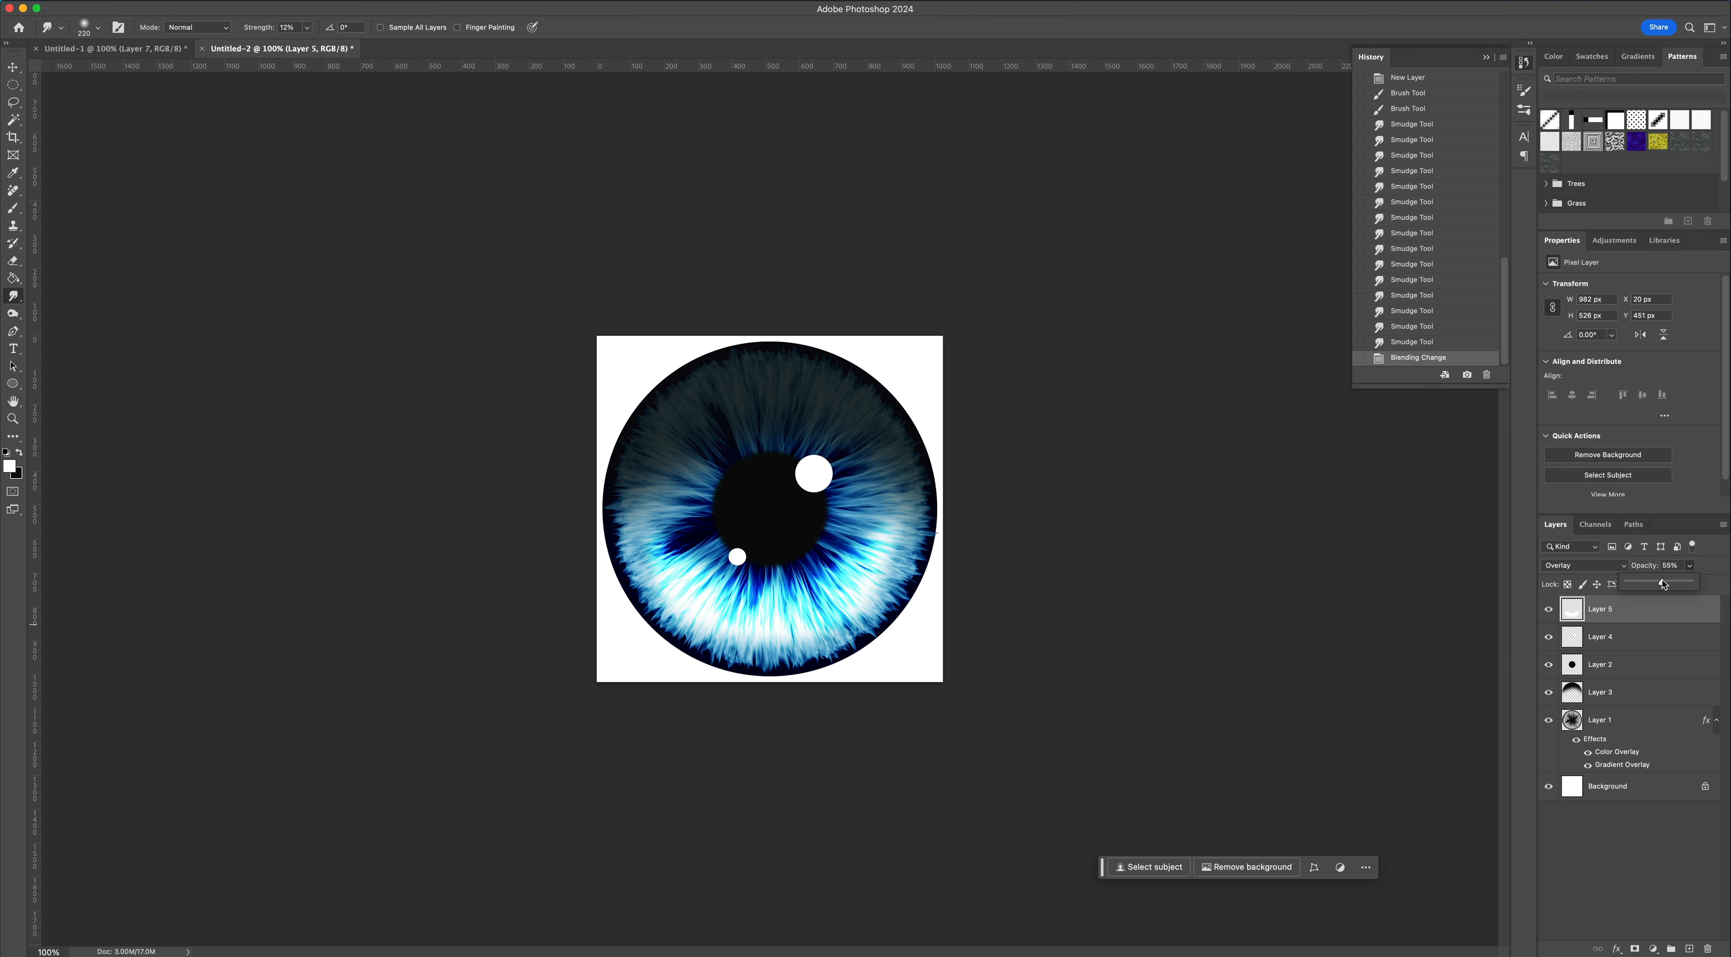
pyautogui.moveTo(1662, 584); pyautogui.dragTo(1680, 586)
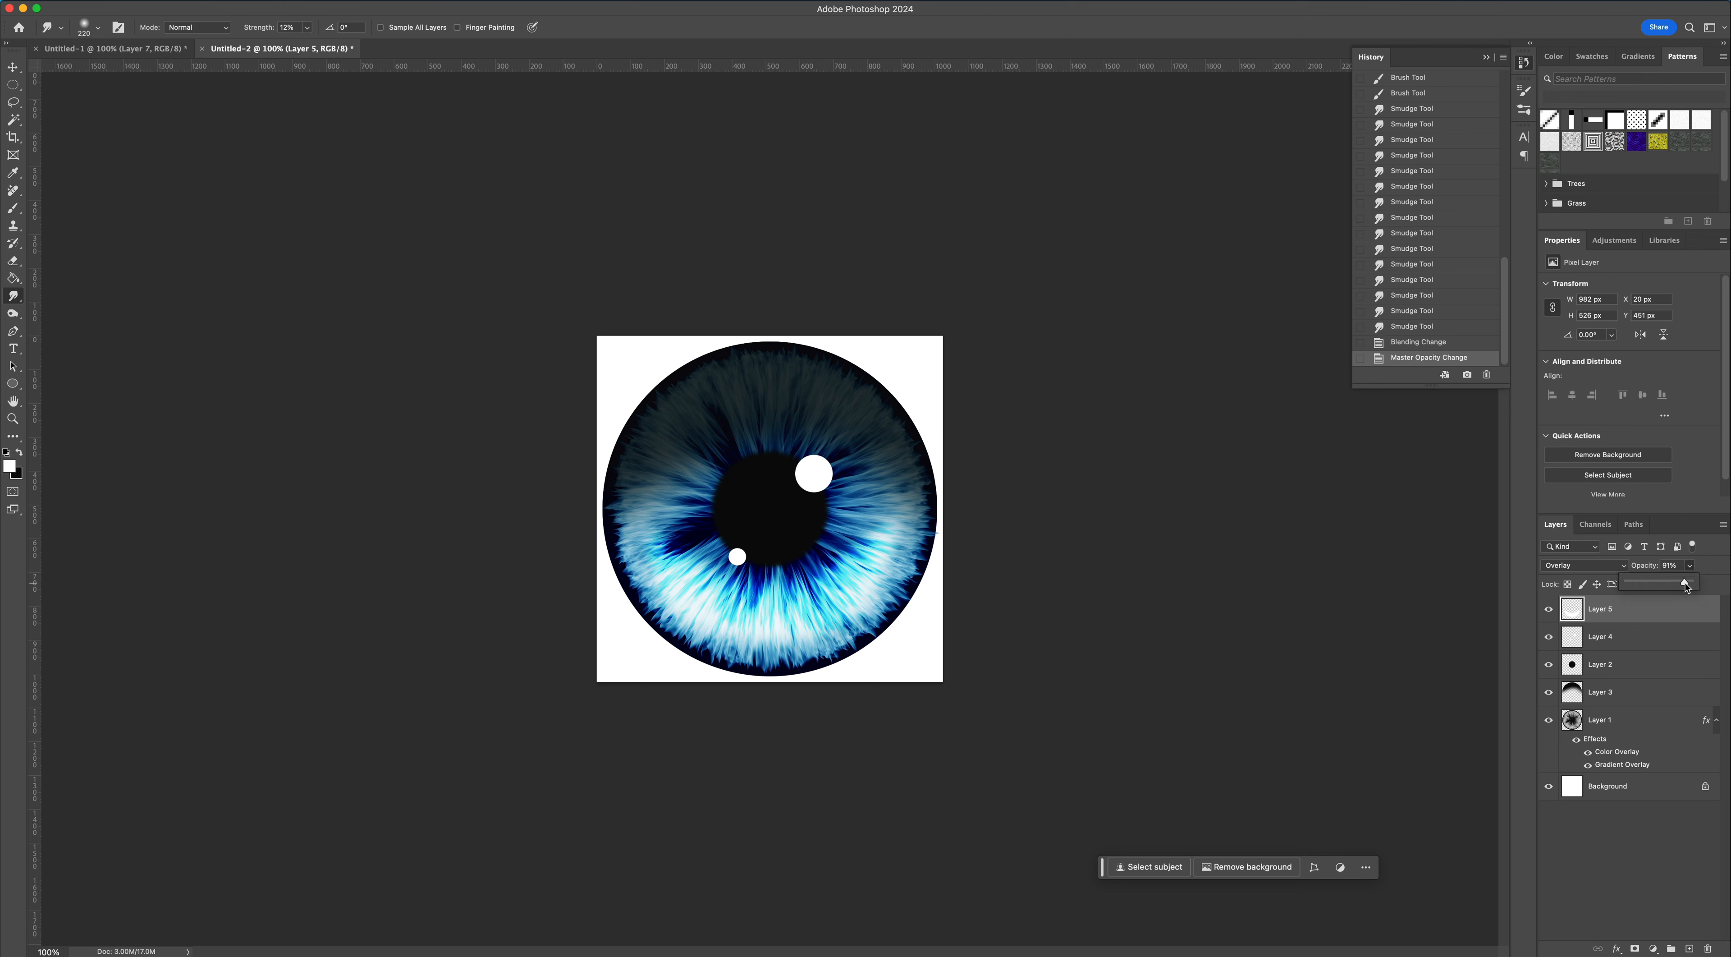
pyautogui.press('v')
pyautogui.click(1616, 787)
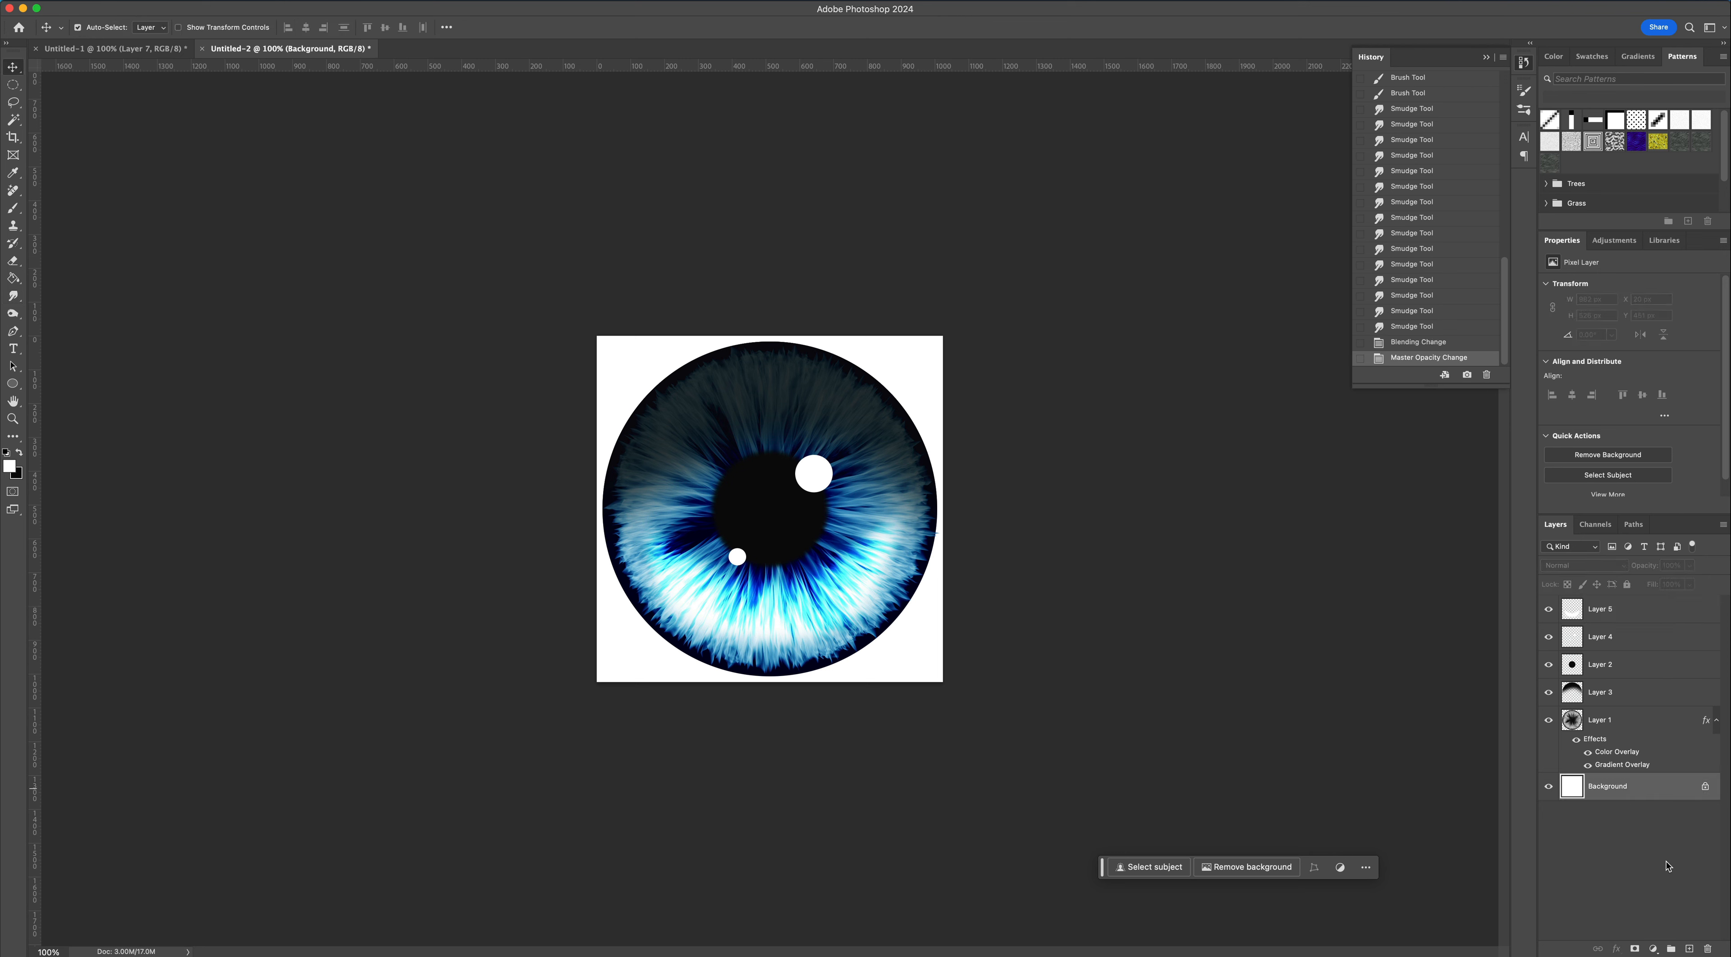
pyautogui.click(1708, 948)
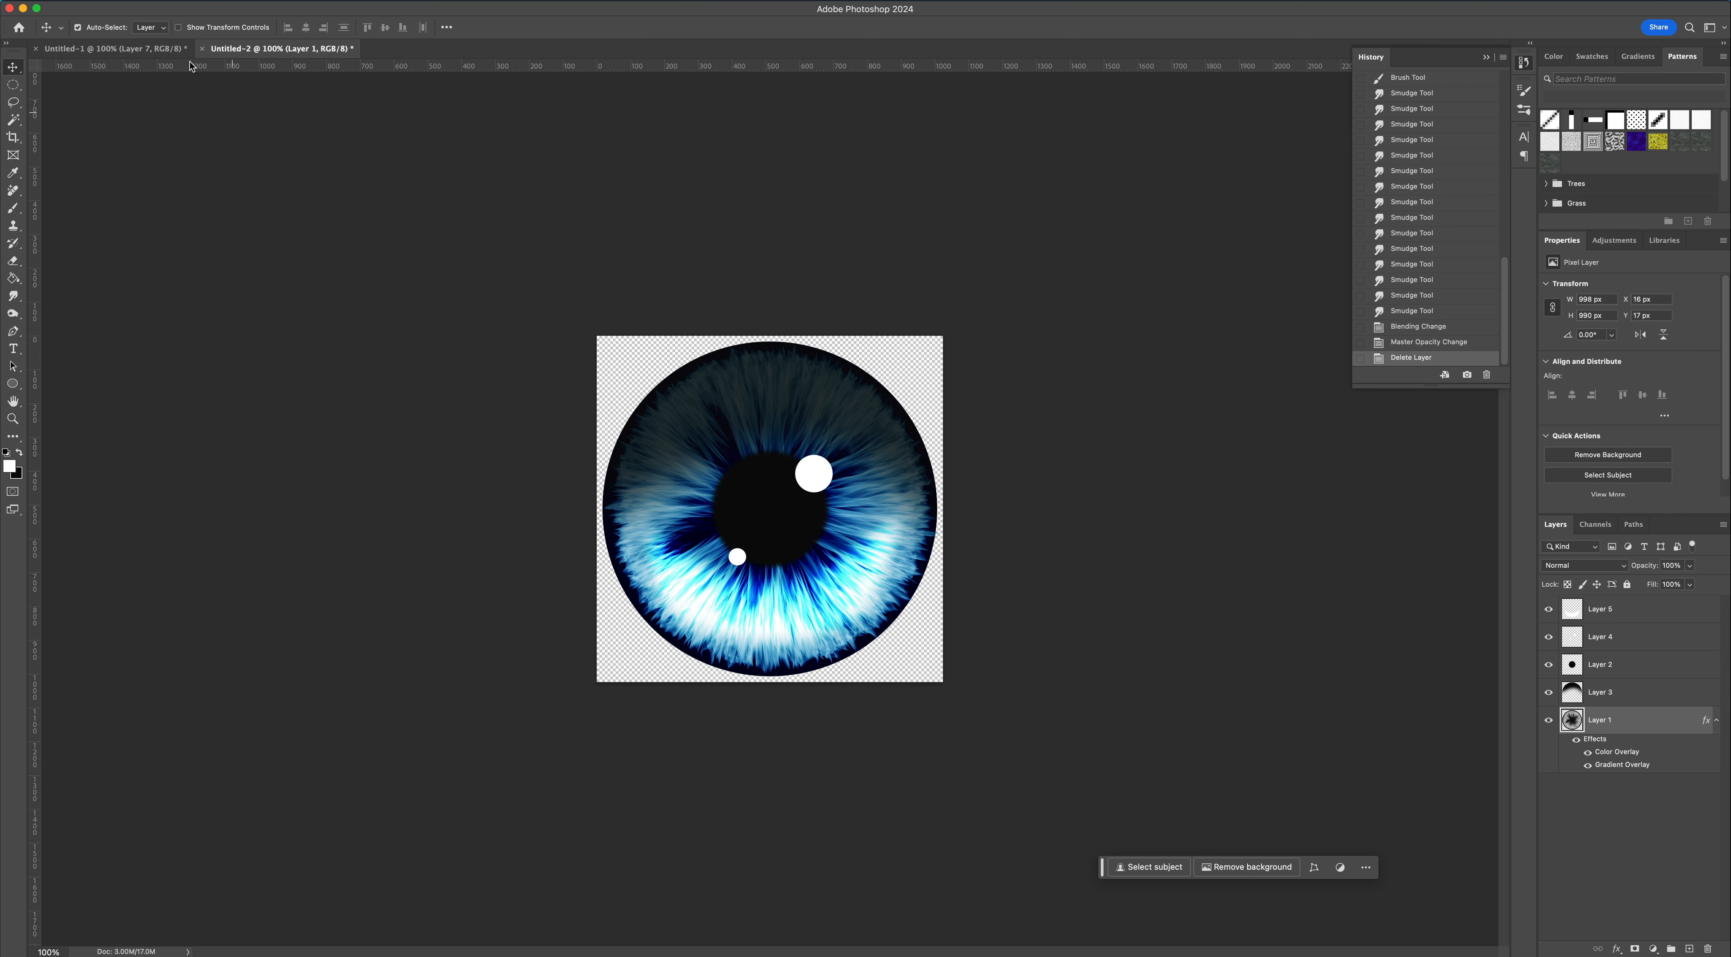
# - Export the iris image as a 1024 x 1024 px PNG with transparency at 100% scale
pyautogui.click(125, 8)
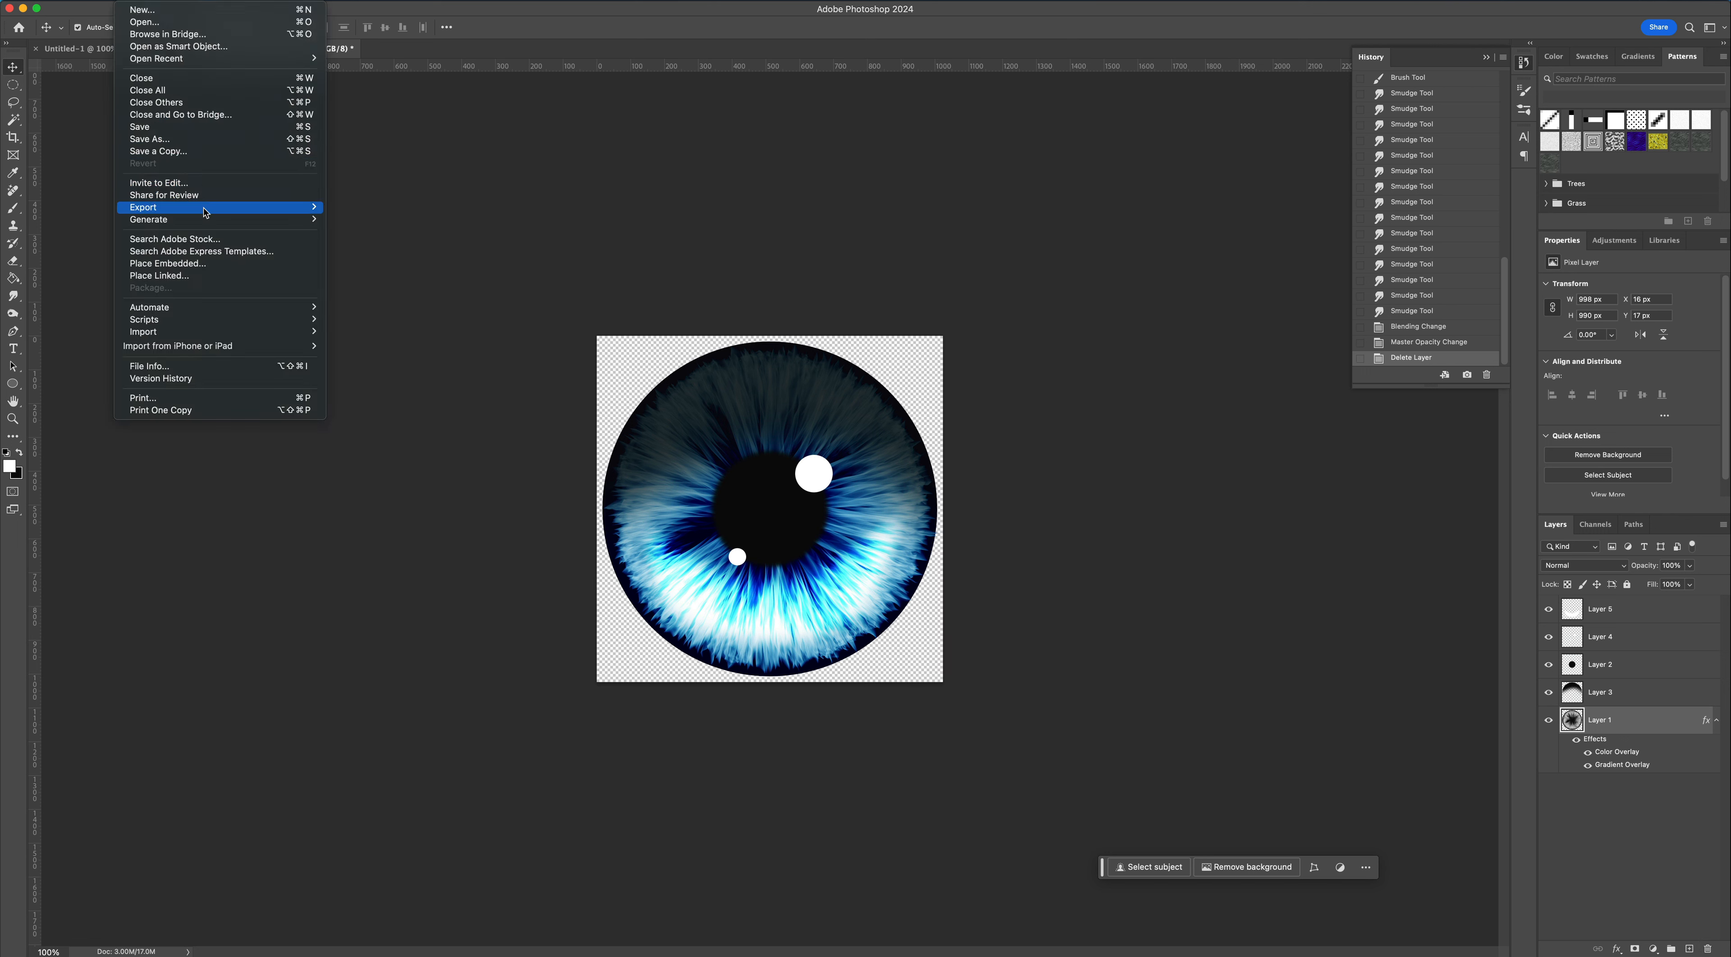
pyautogui.moveTo(201, 207)
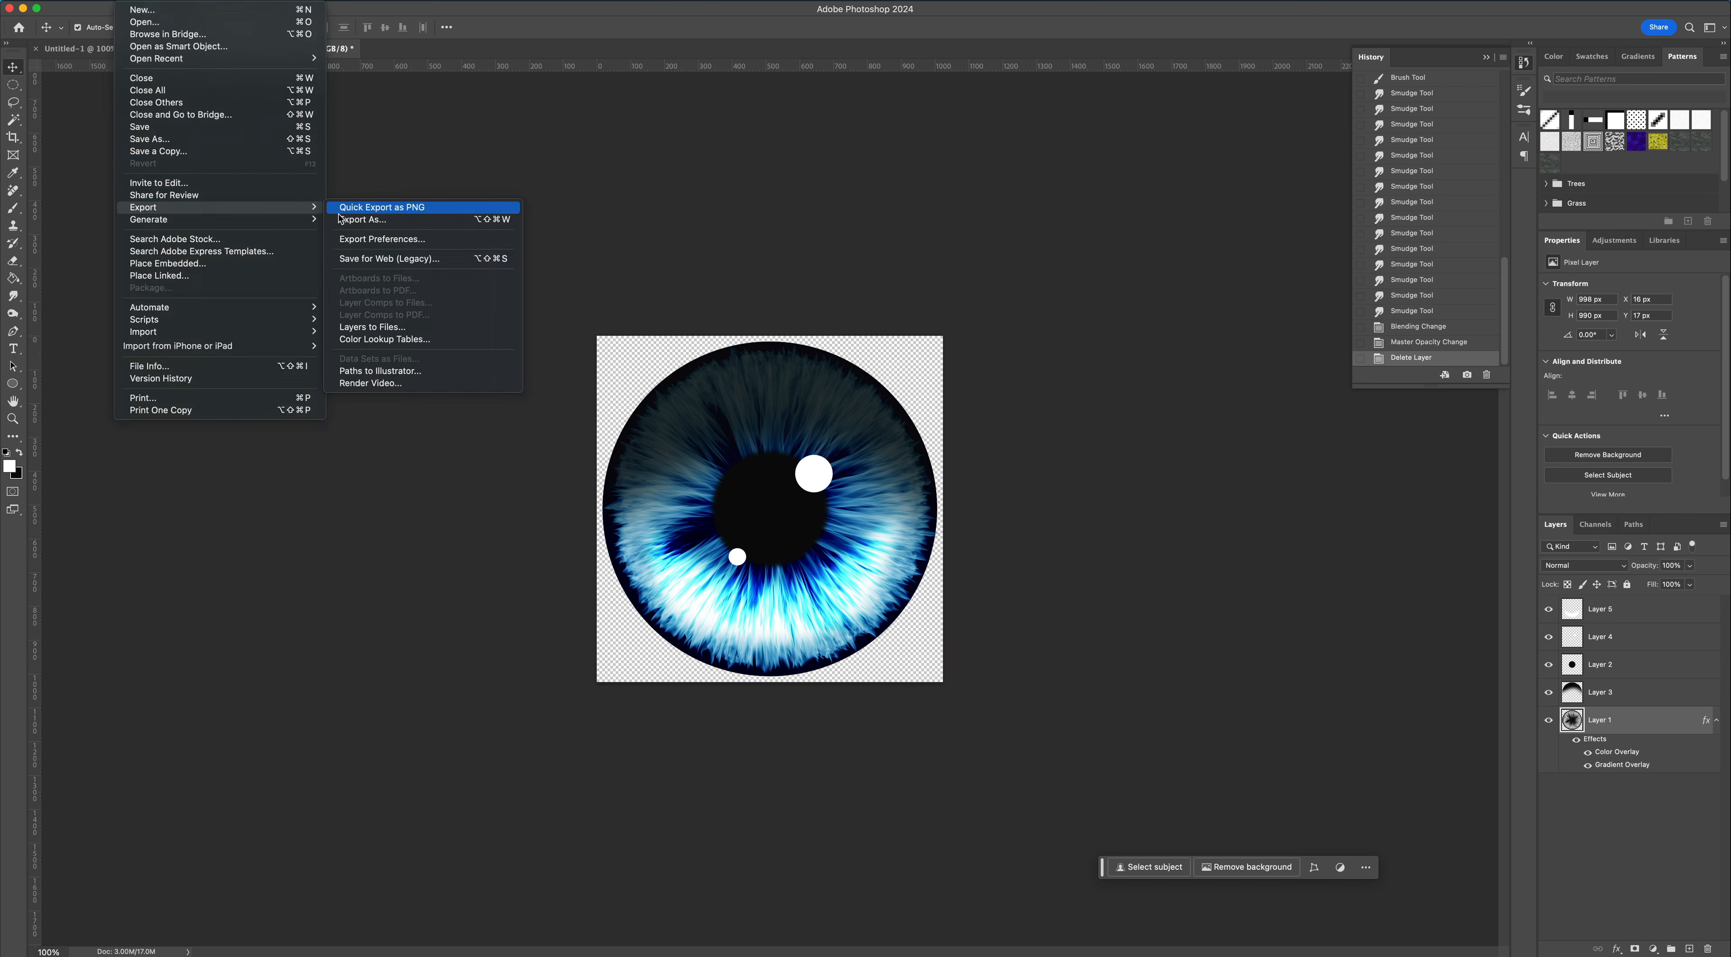
pyautogui.click(360, 222)
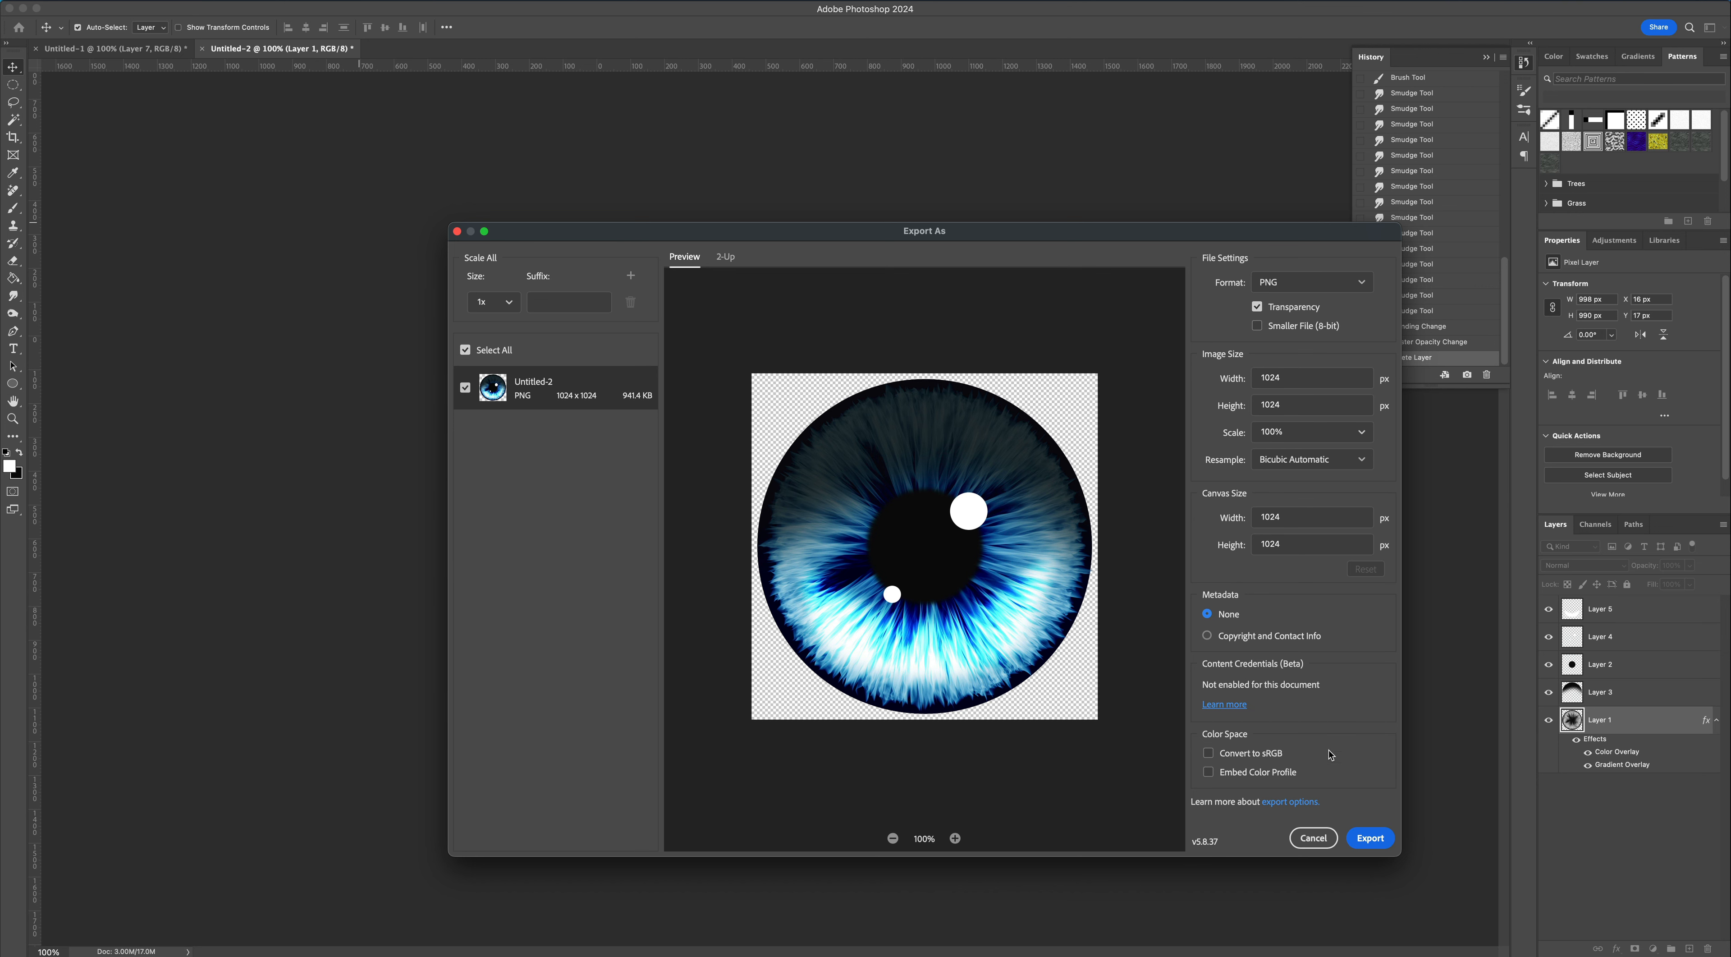
pyautogui.click(1370, 838)
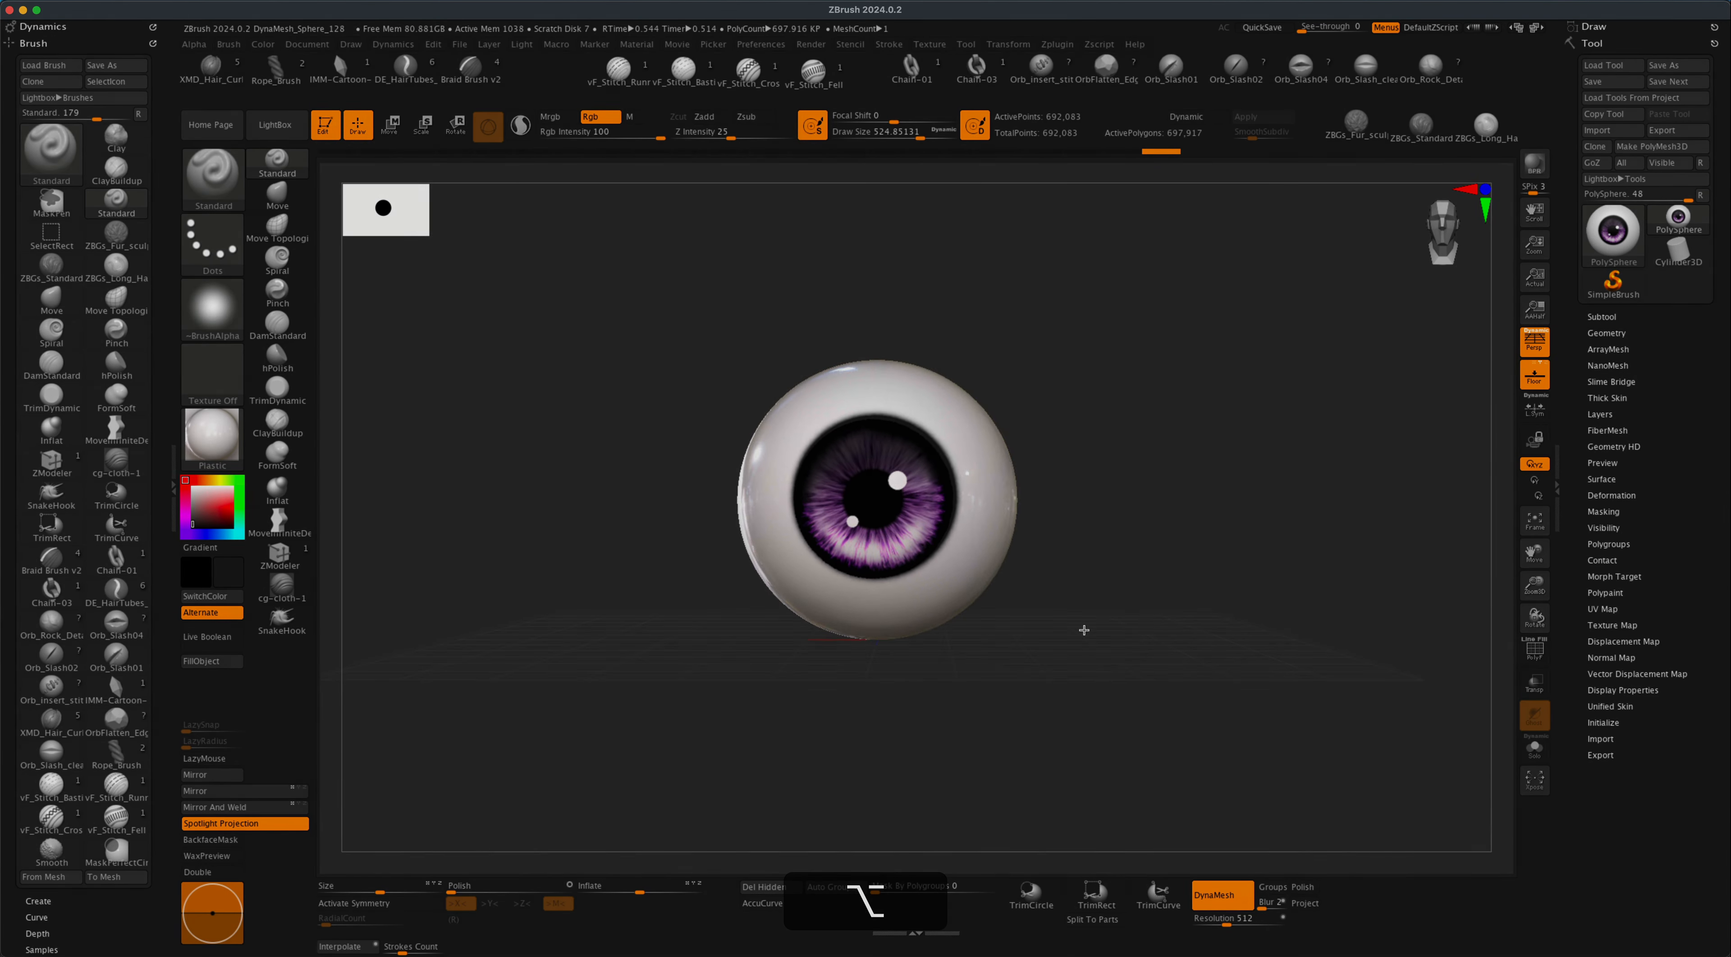
# - Switch to ZBrush and load the DynaMesh_Sphere_128 project from LightBox
pyautogui.moveTo(1078, 610); pyautogui.dragTo(1035, 610)
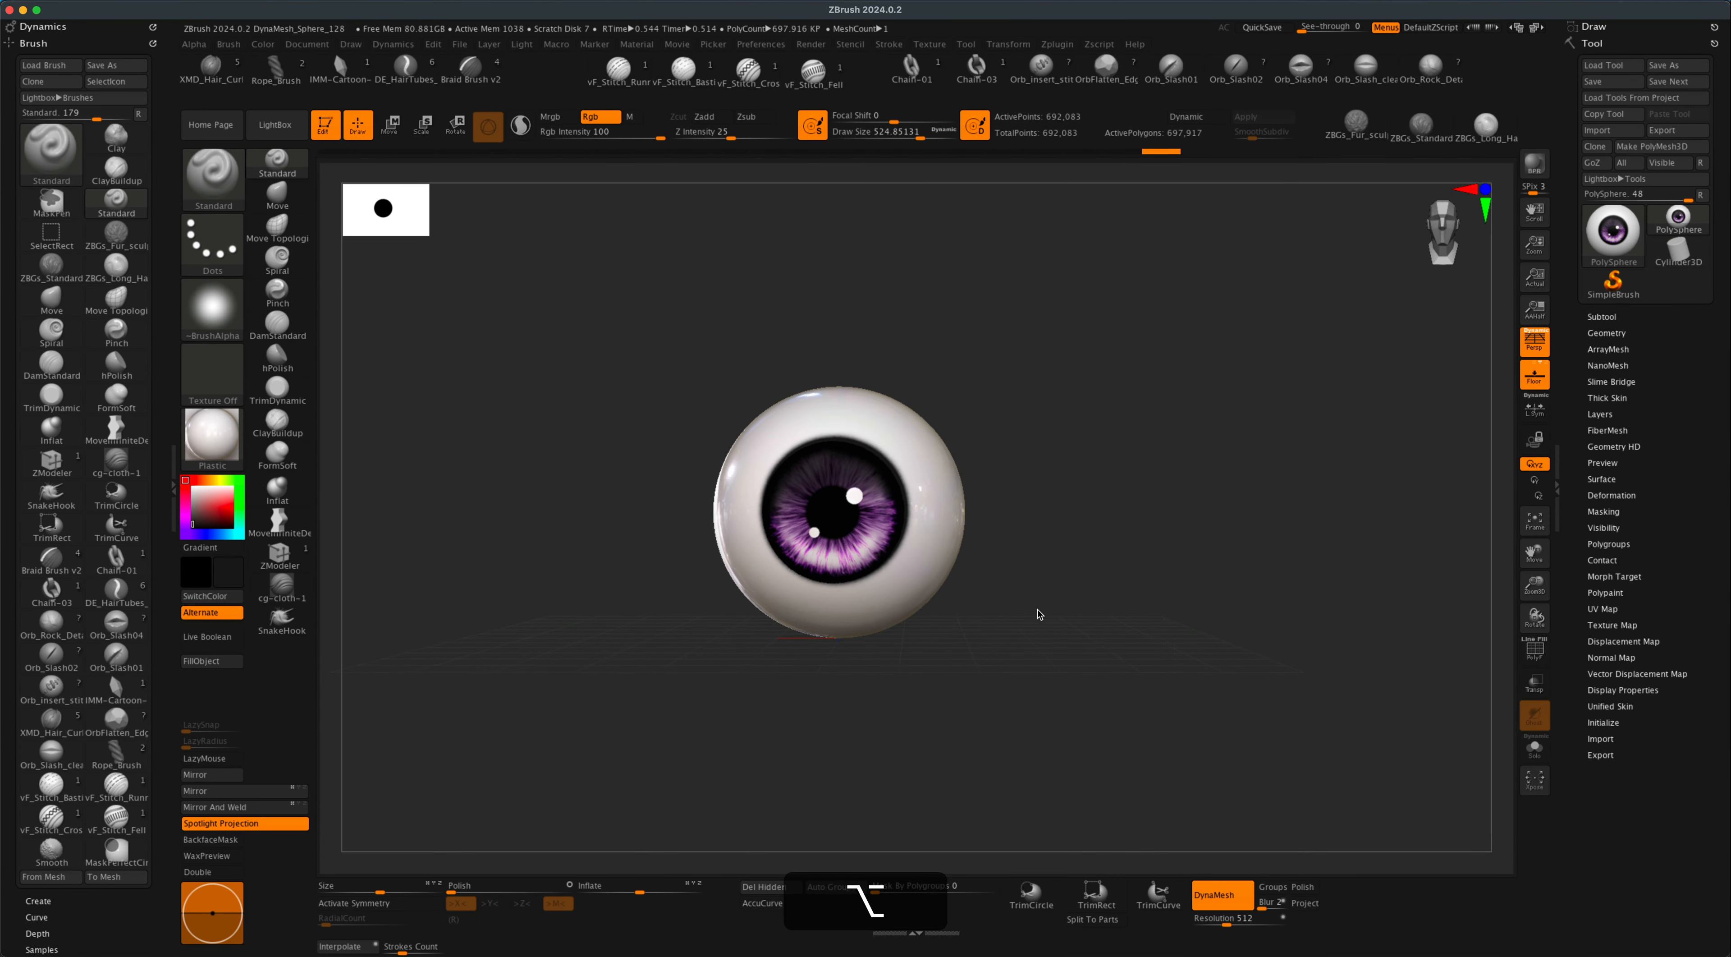
pyautogui.click(276, 127)
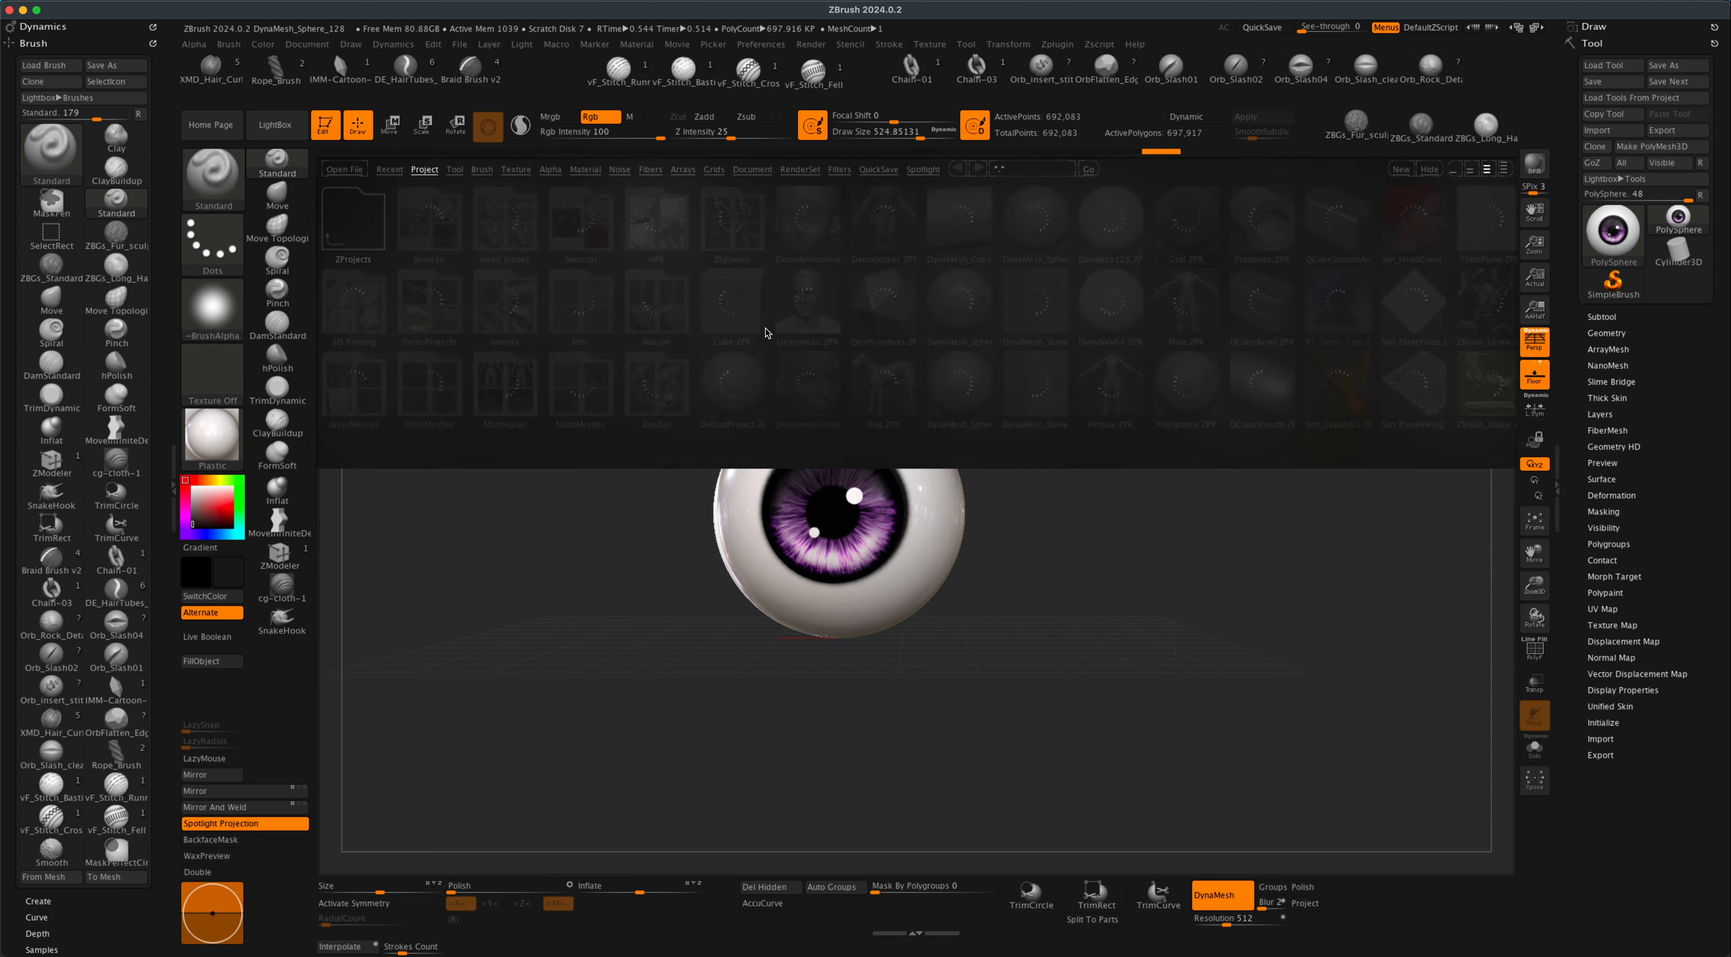
pyautogui.doubleClick(1050, 261)
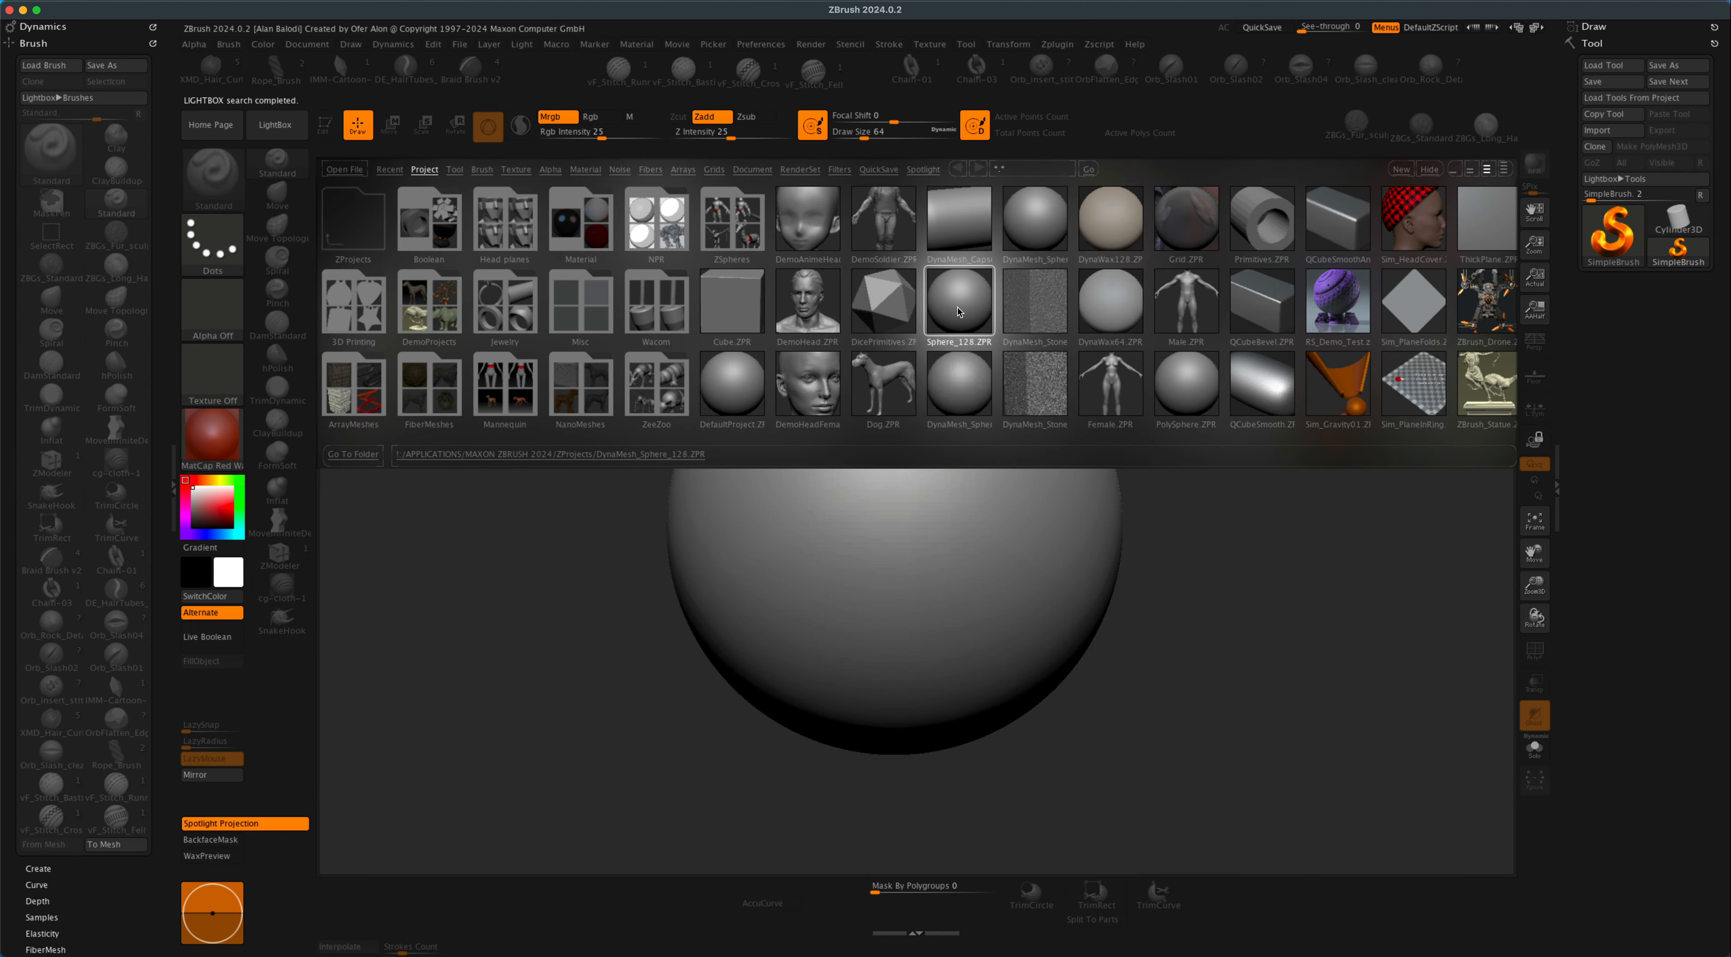
pyautogui.moveTo(1179, 552)
pyautogui.mouseDown()
pyautogui.moveTo(1176, 496)
pyautogui.moveTo(1174, 533)
pyautogui.mouseUp()
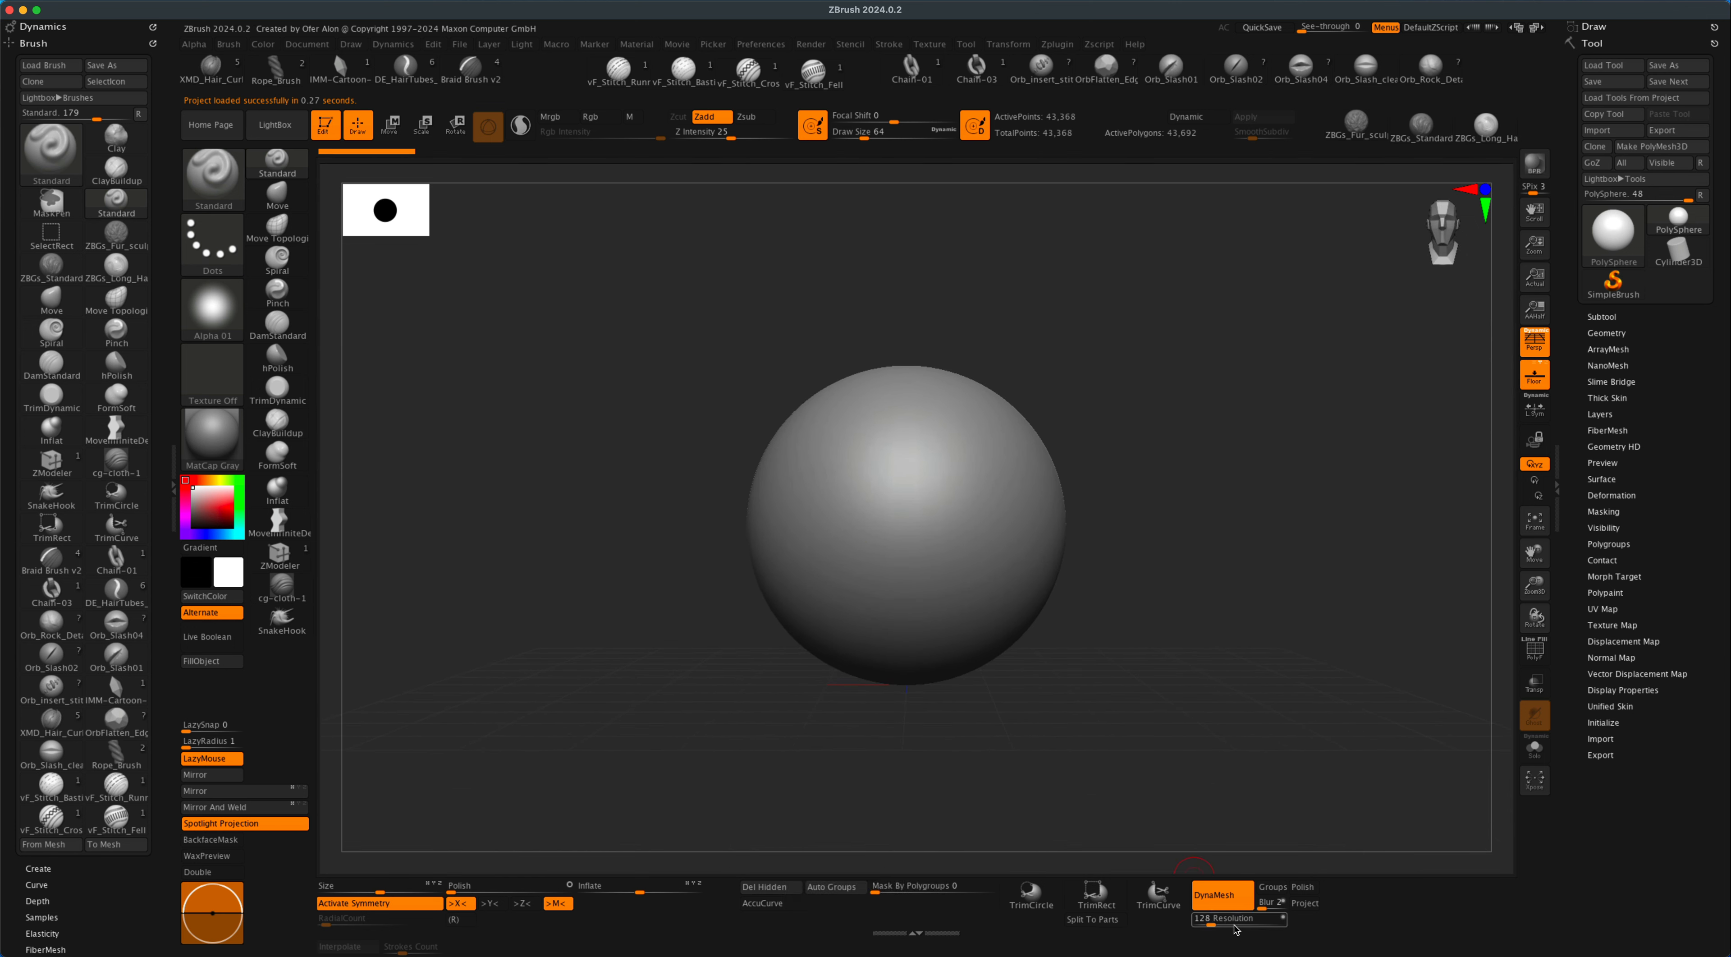
# - Set the DynaMesh resolution to 512 and remesh the sphere
pyautogui.click(1213, 920)
pyautogui.write('512')
pyautogui.press('Return')
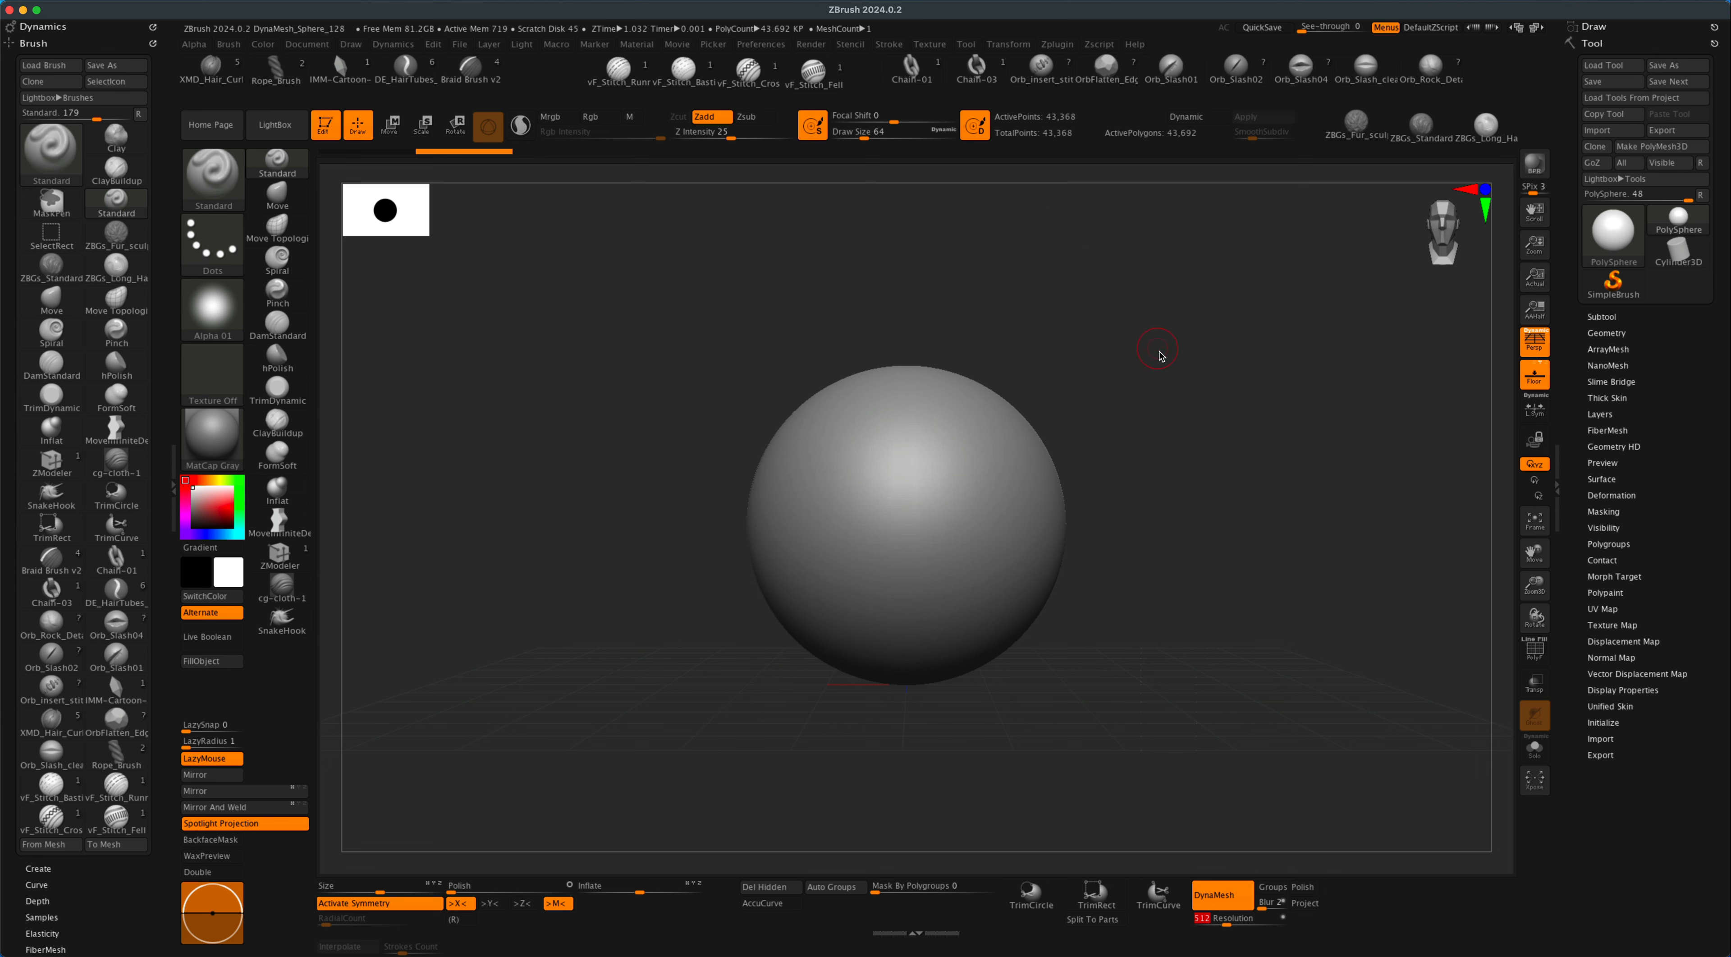
pyautogui.moveTo(1141, 288); pyautogui.dragTo(1270, 440)
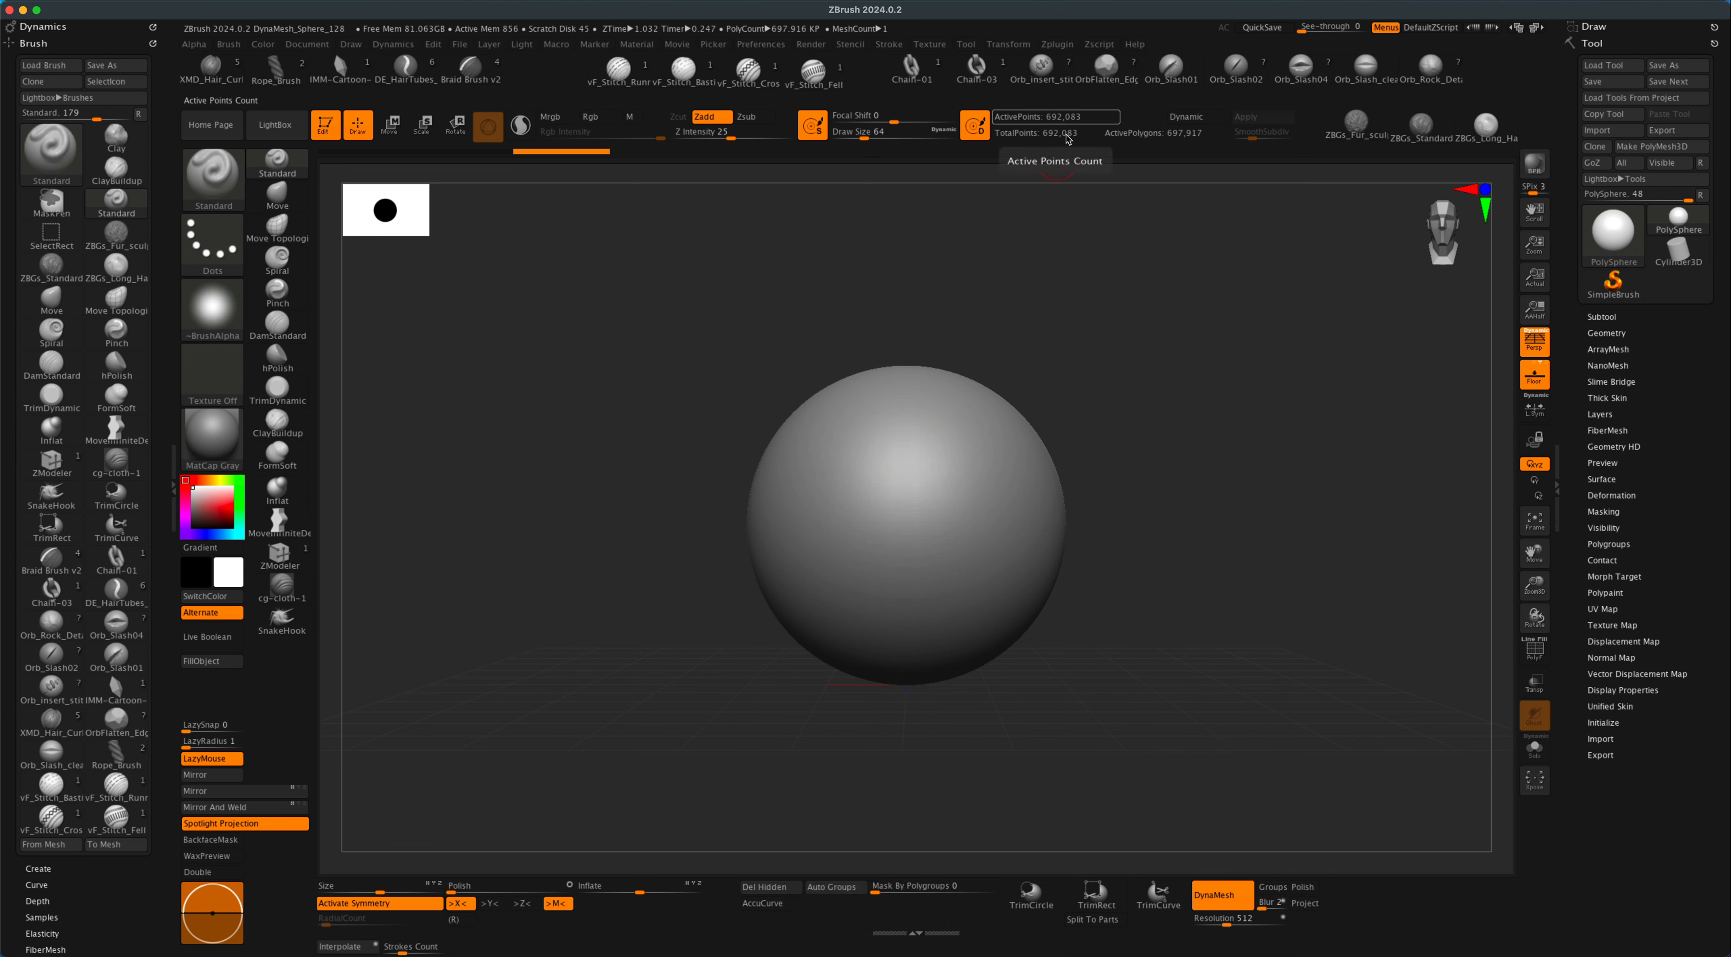
# - Assign the SkinShade4 standard material to the sphere
pyautogui.moveTo(1212, 417); pyautogui.dragTo(1168, 565)
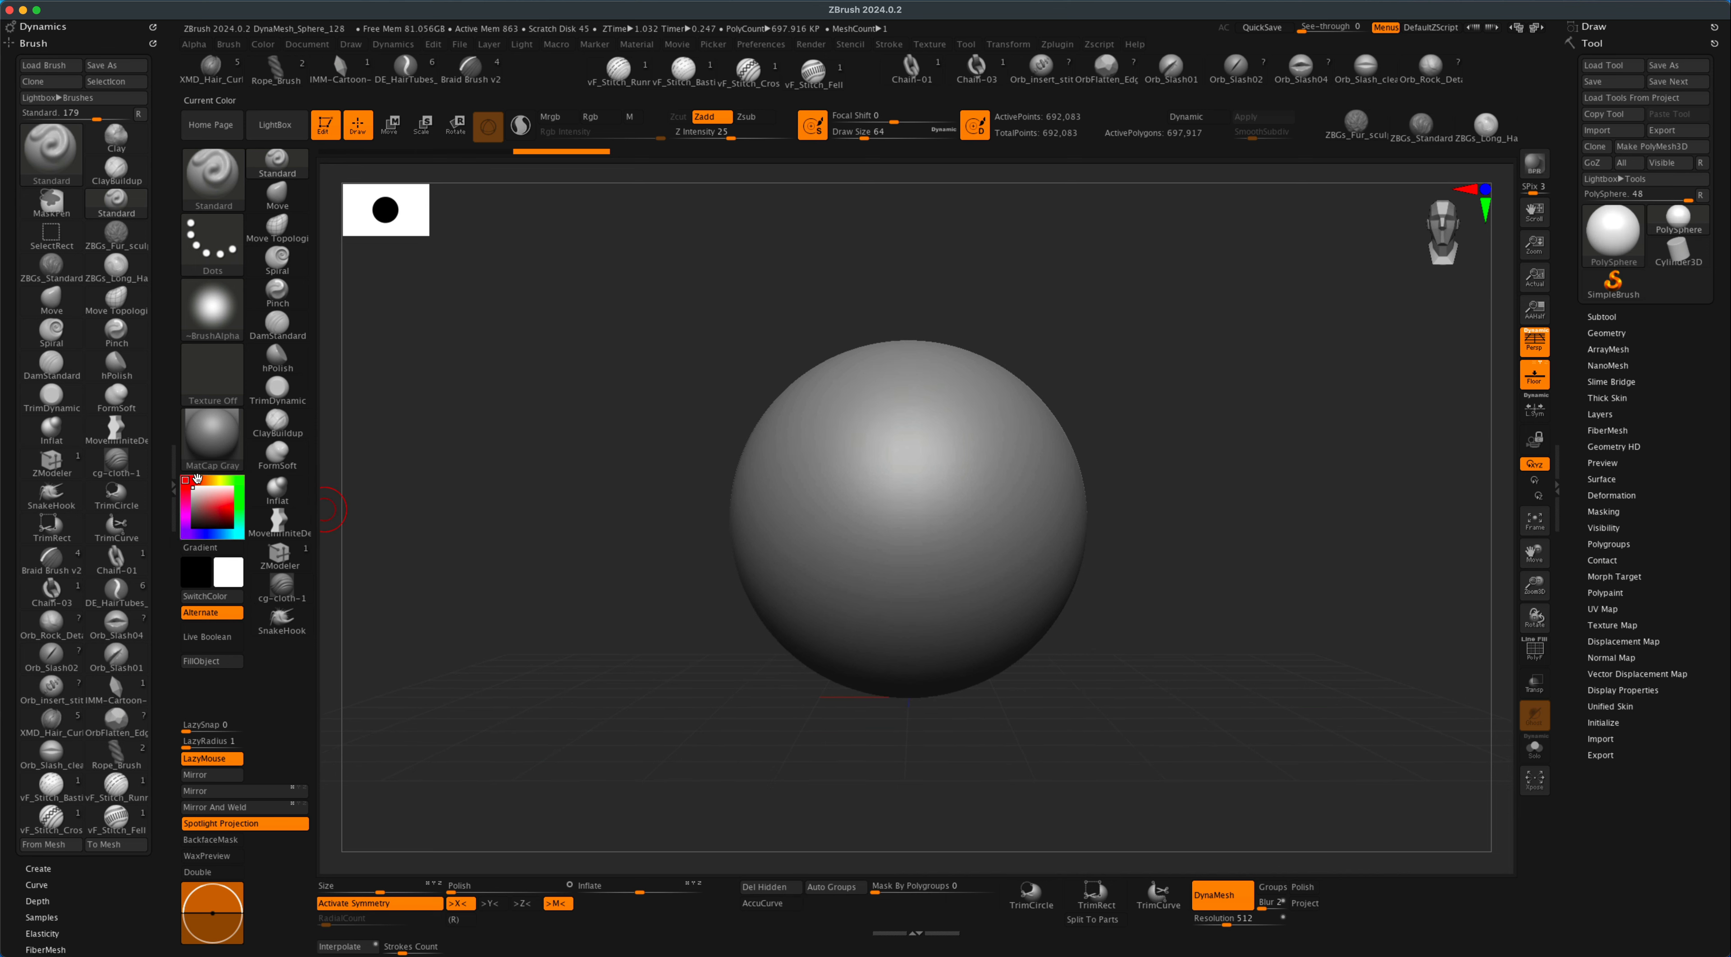
pyautogui.click(210, 446)
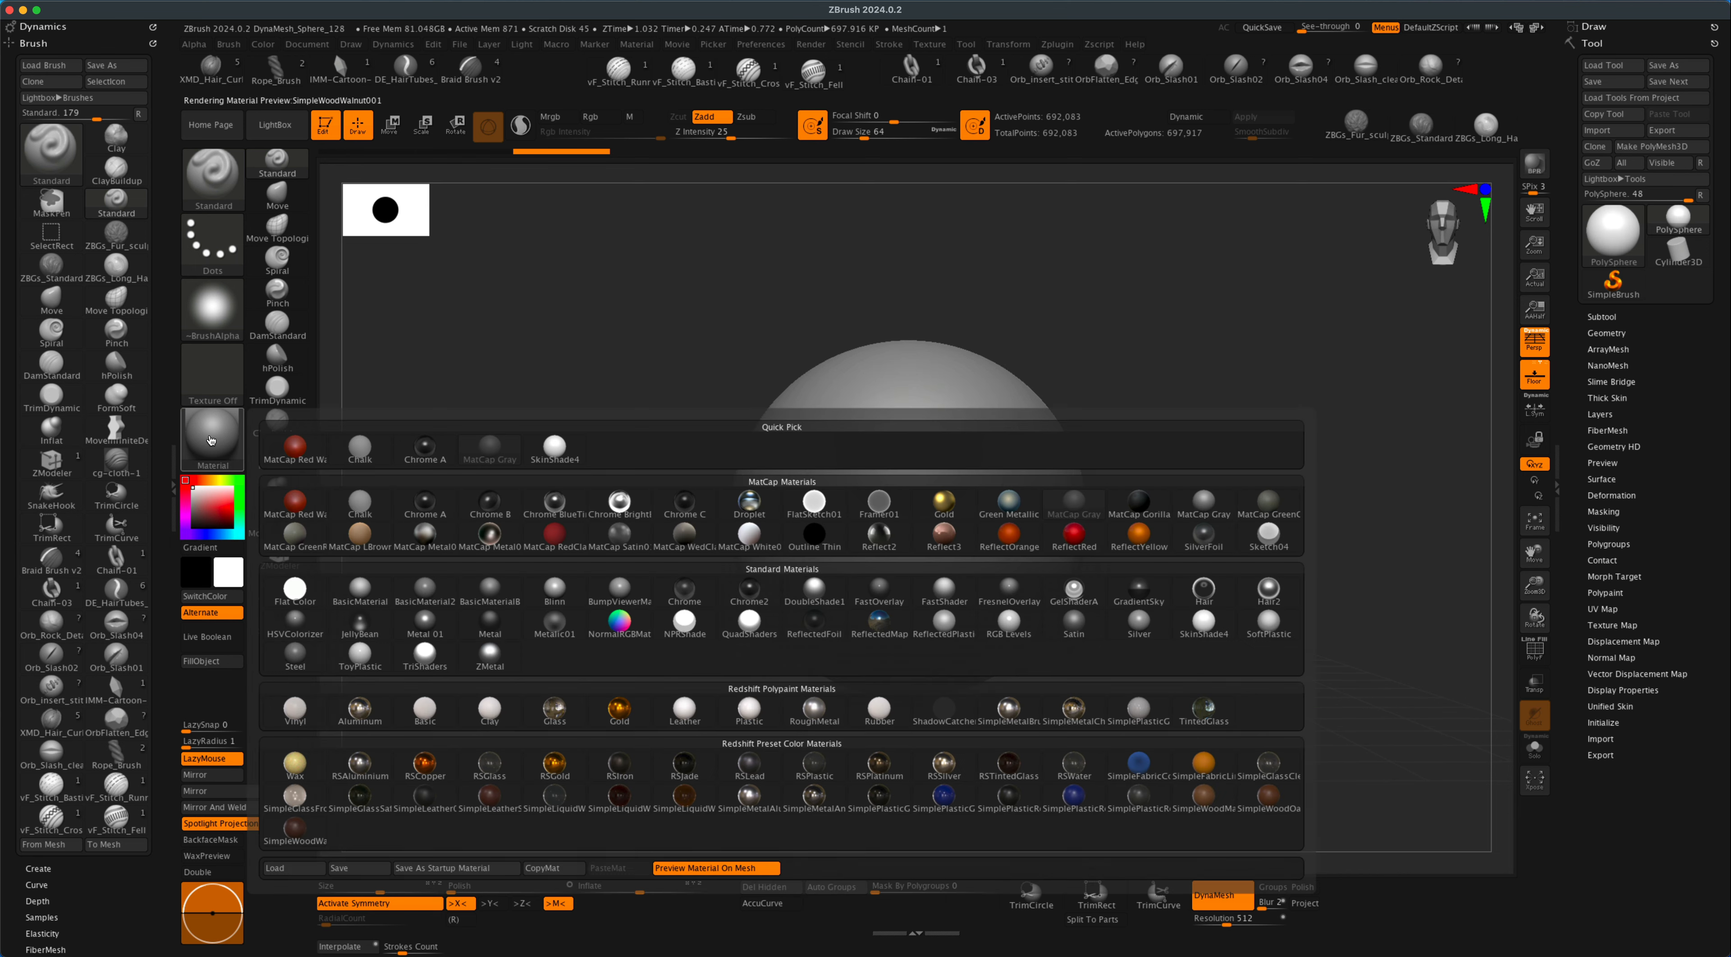
pyautogui.click(1203, 625)
pyautogui.press('alt')
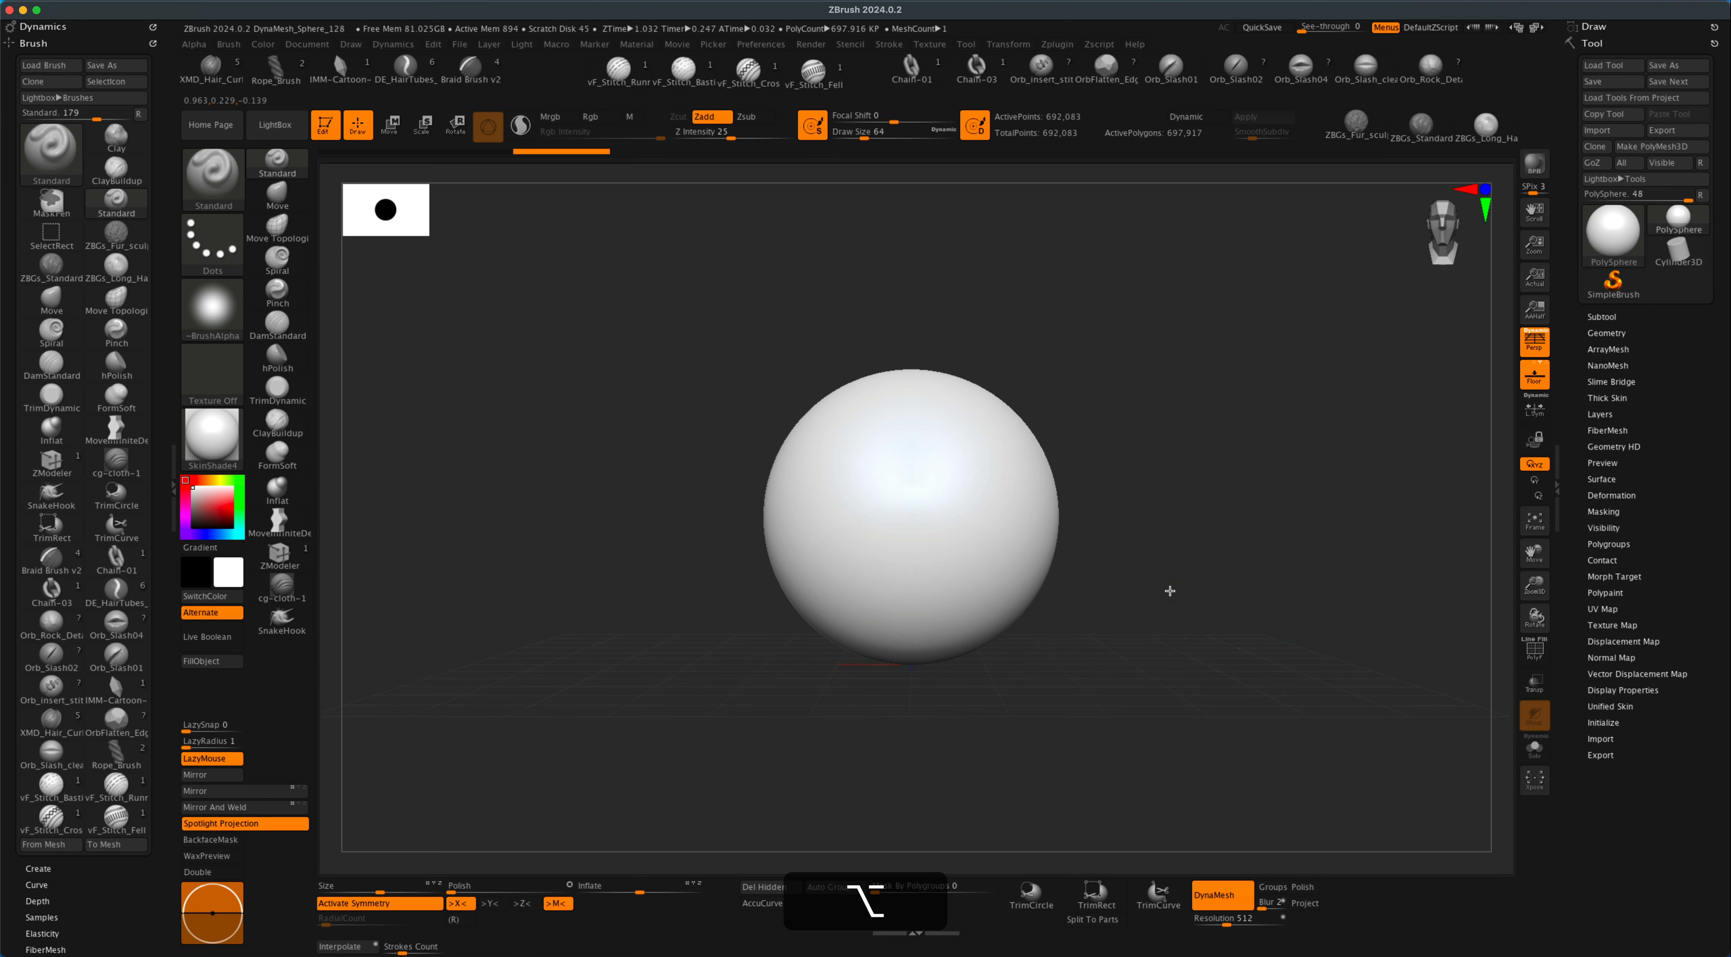
pyautogui.moveTo(1167, 591); pyautogui.dragTo(1168, 600)
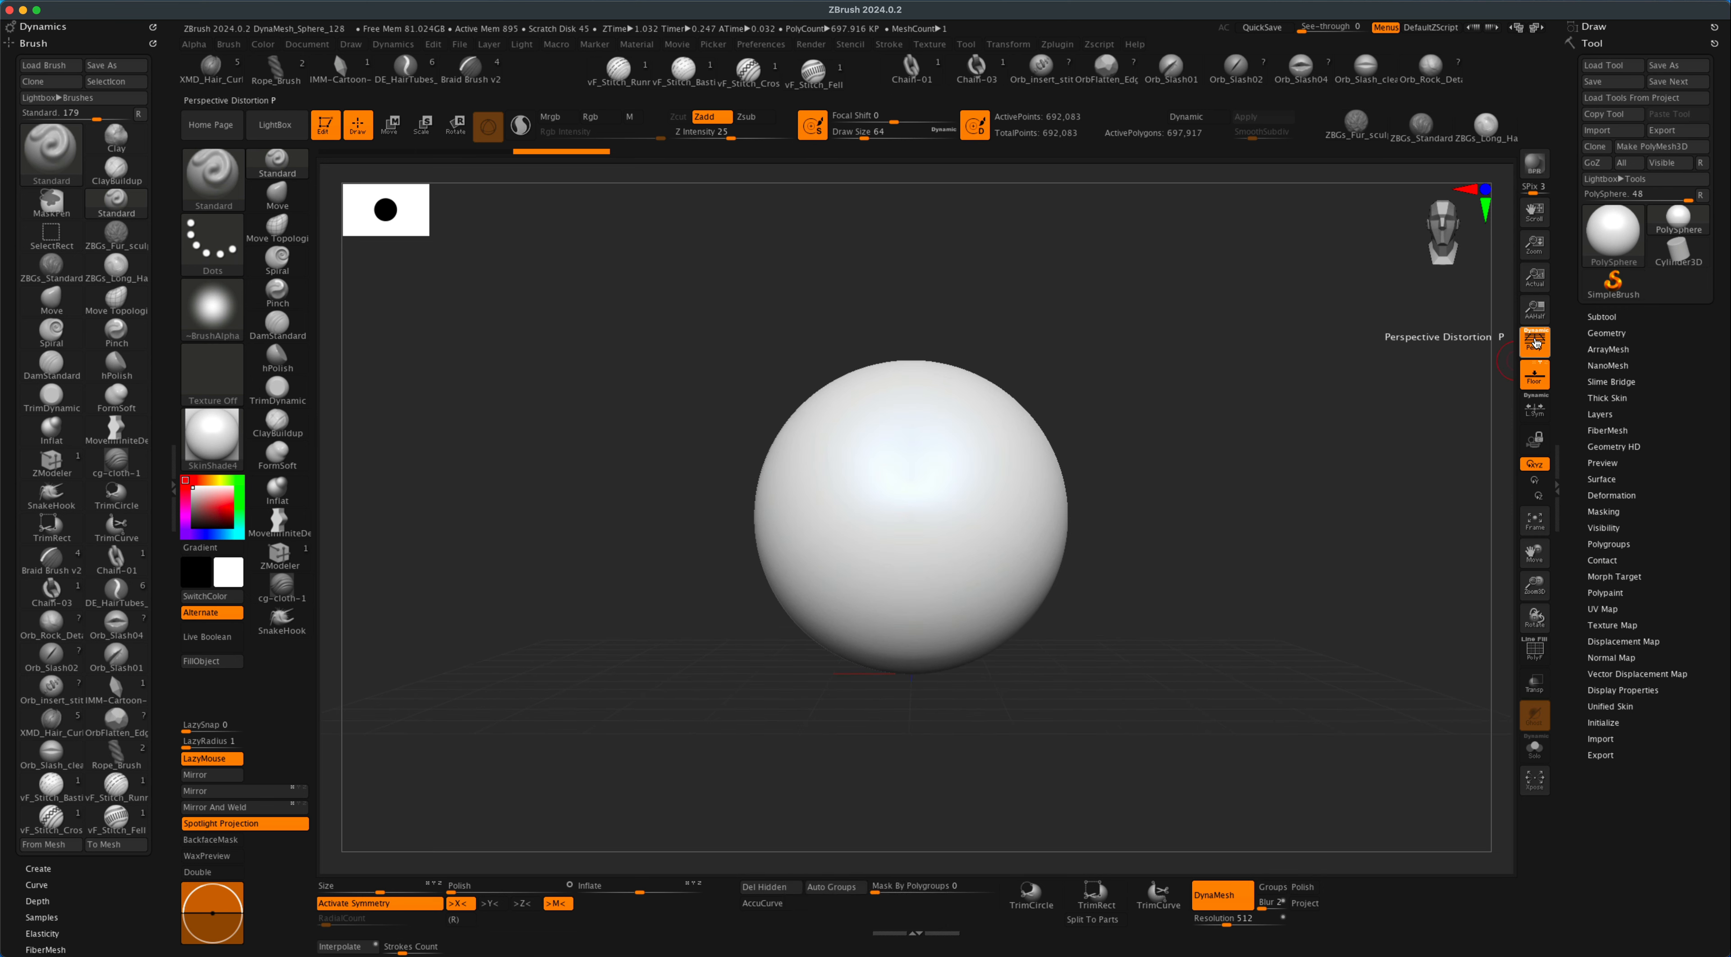
# - Turn off perspective distortion for the viewport
pyautogui.click(1534, 341)
pyautogui.moveTo(1238, 518); pyautogui.dragTo(1226, 545)
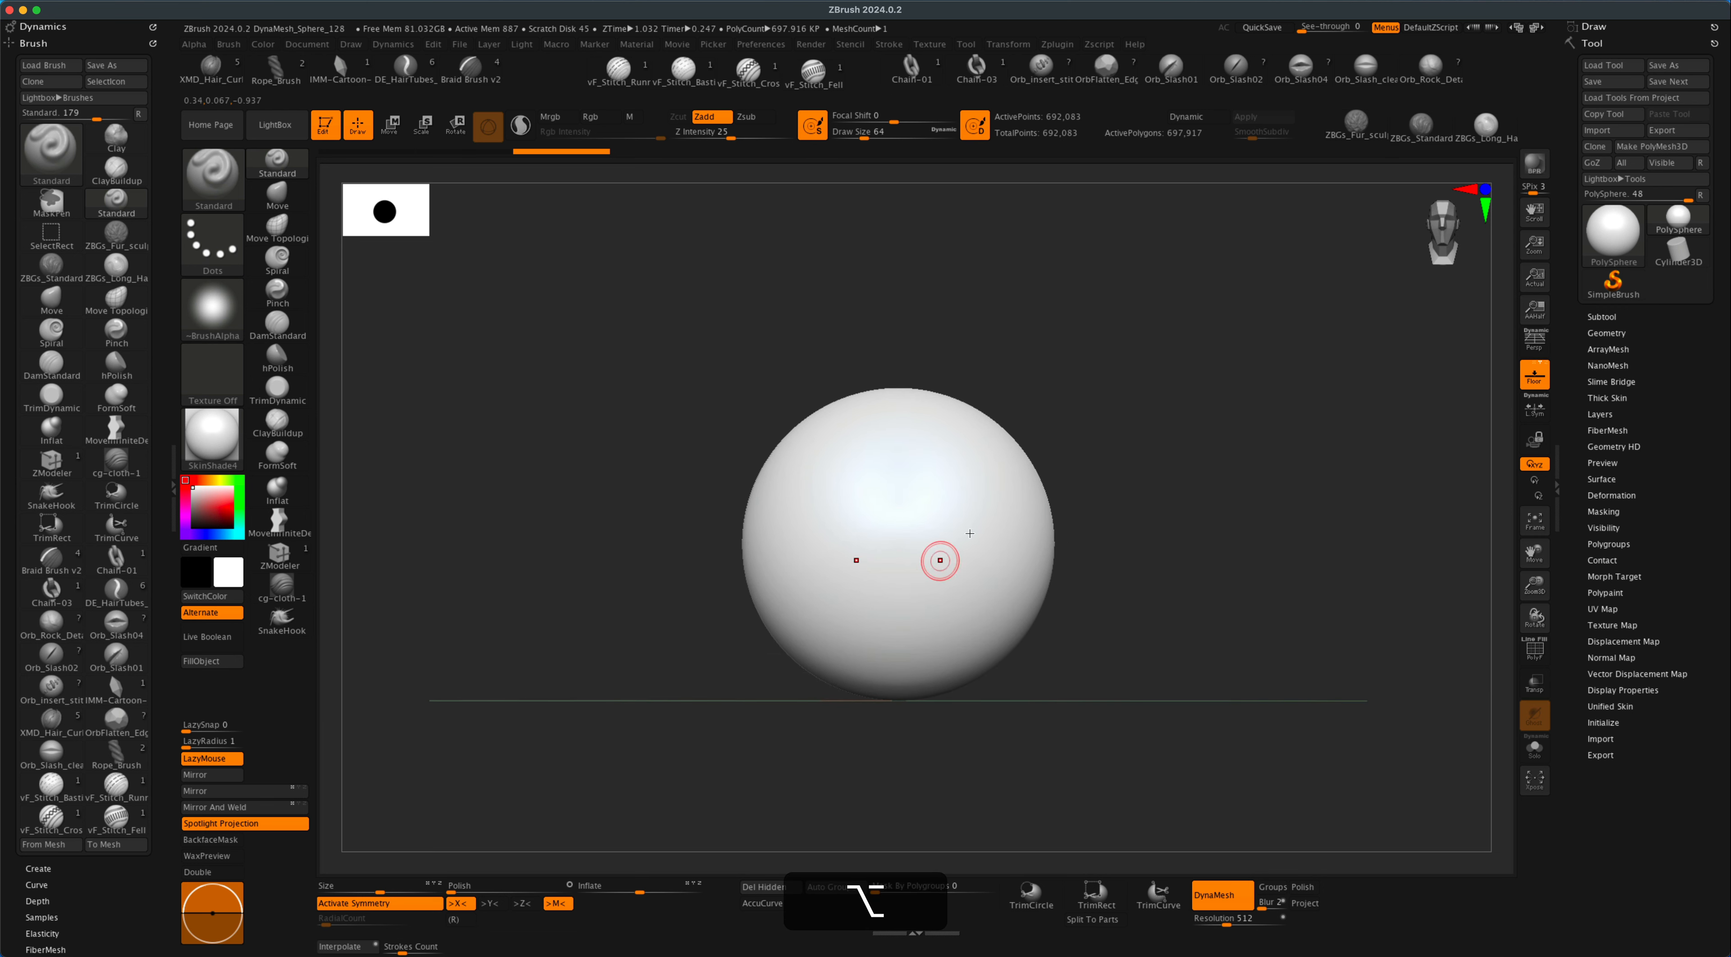
pyautogui.moveTo(1179, 599); pyautogui.dragTo(1155, 615)
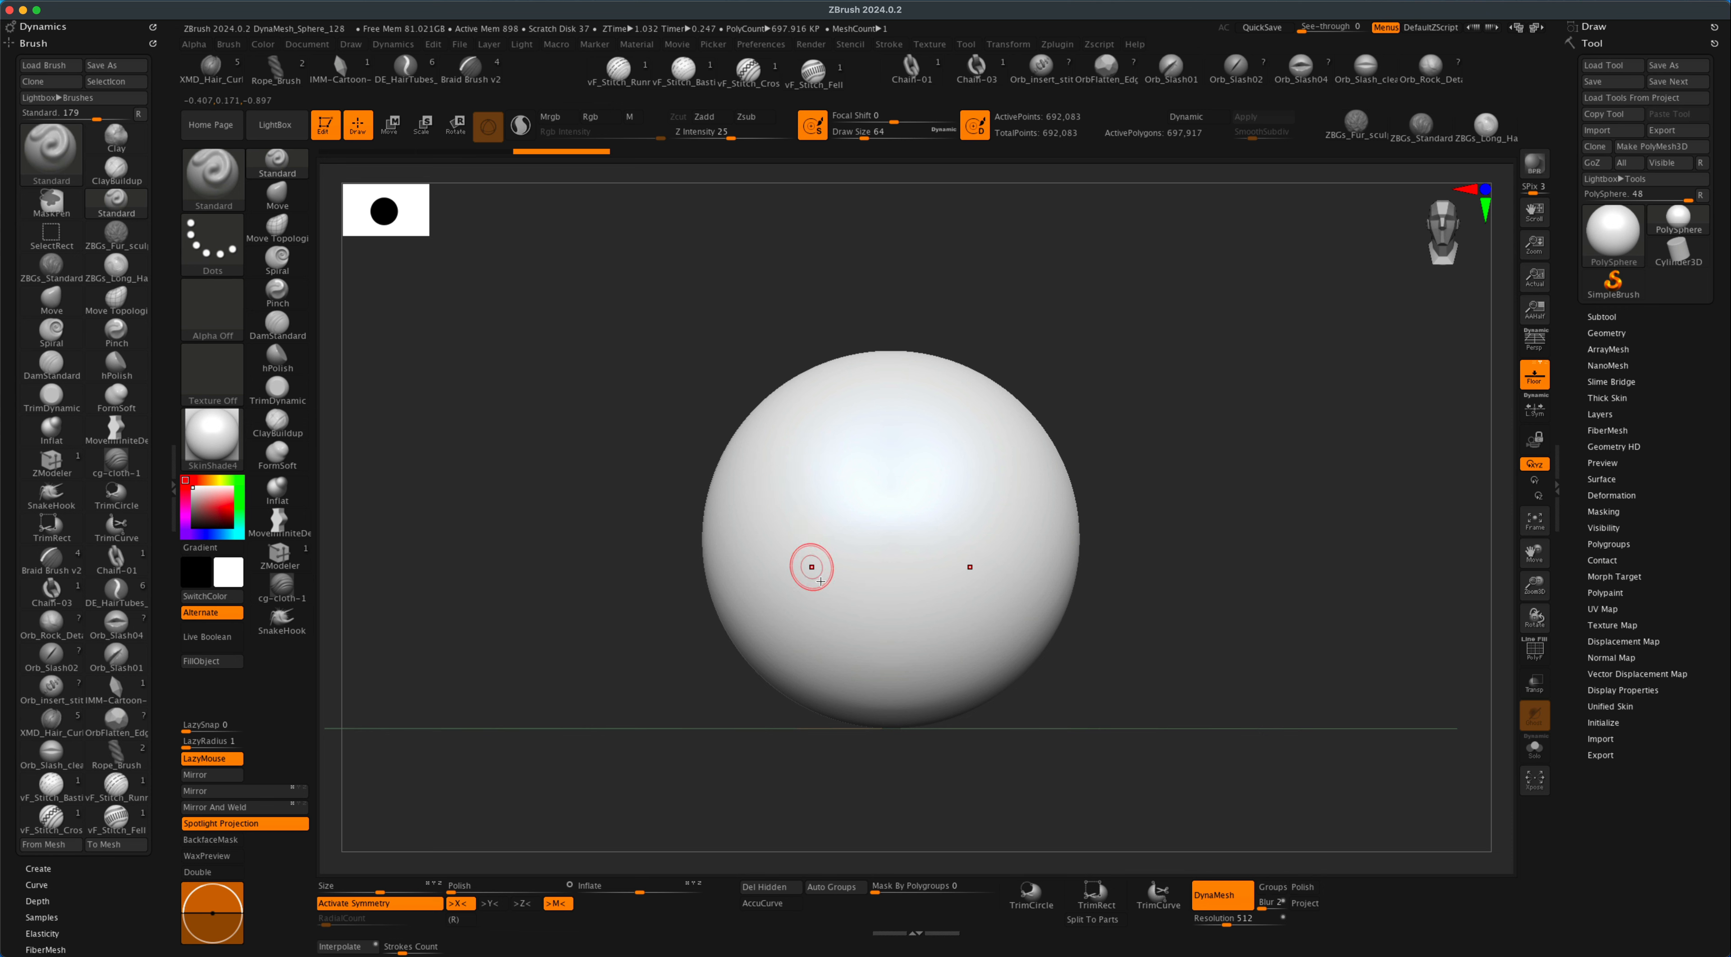
pyautogui.moveTo(517, 374); pyautogui.dragTo(526, 378)
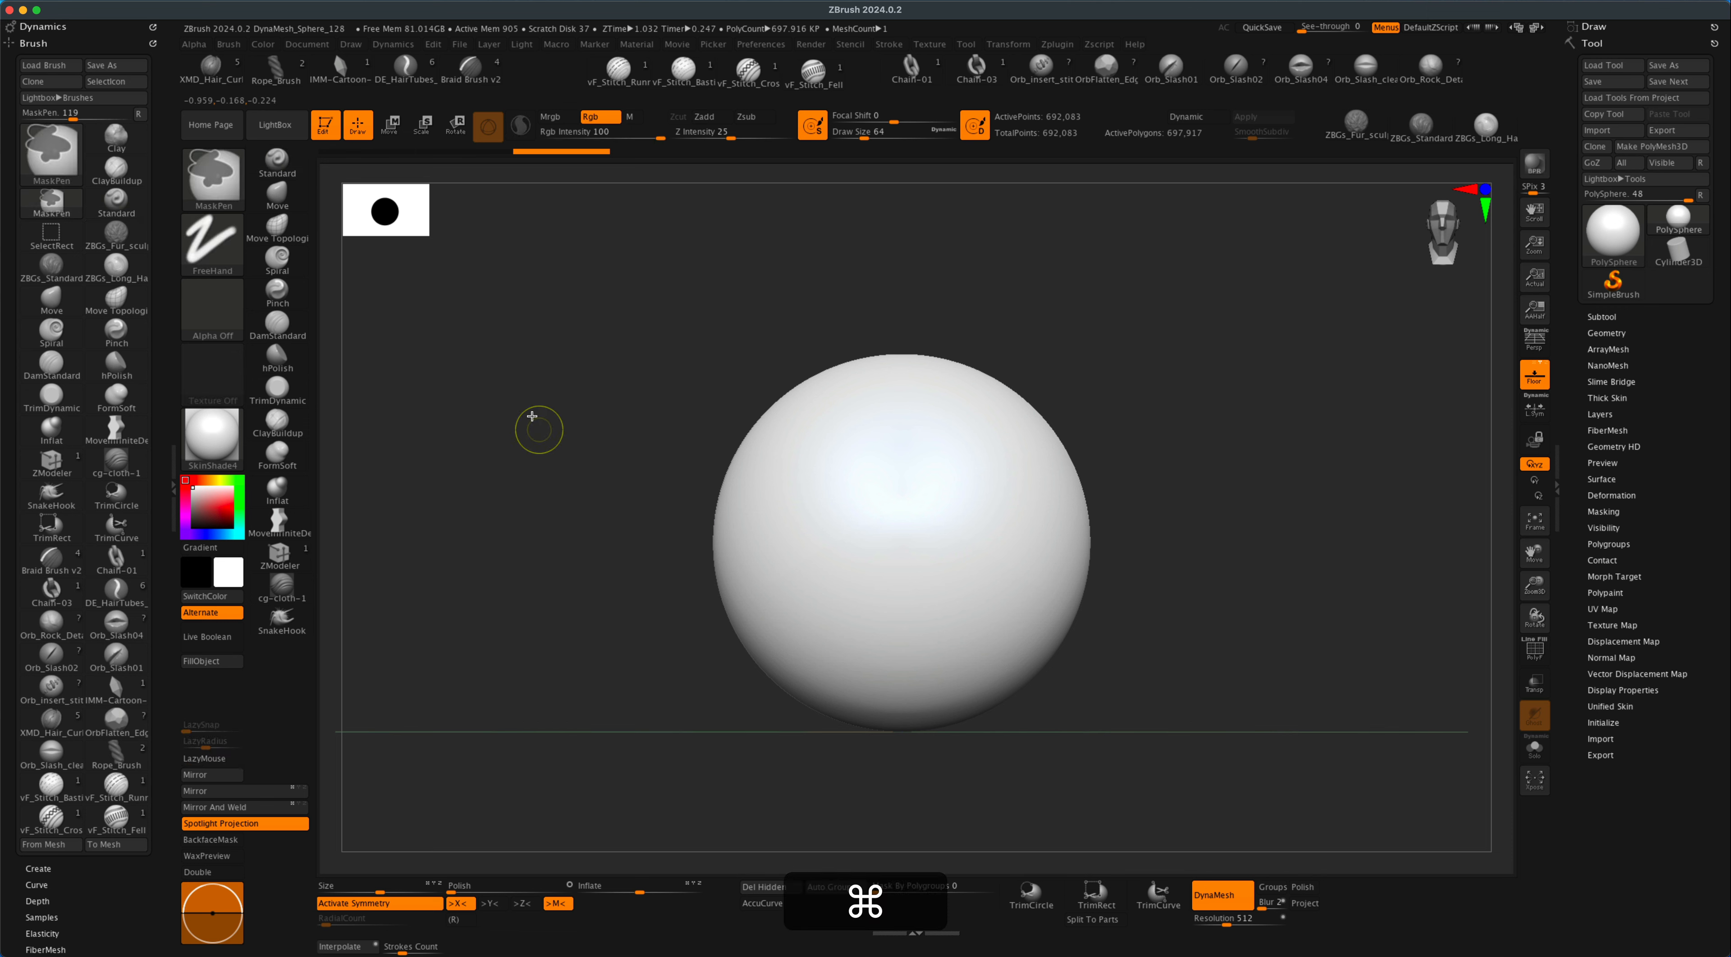
# - Choose the MaskPerfectCircle masking brush and mask a centred circle on the sphere's front, slightly over half the sphere's width
pyautogui.keyDown('super'); pyautogui.click(224, 185); pyautogui.keyUp('super')
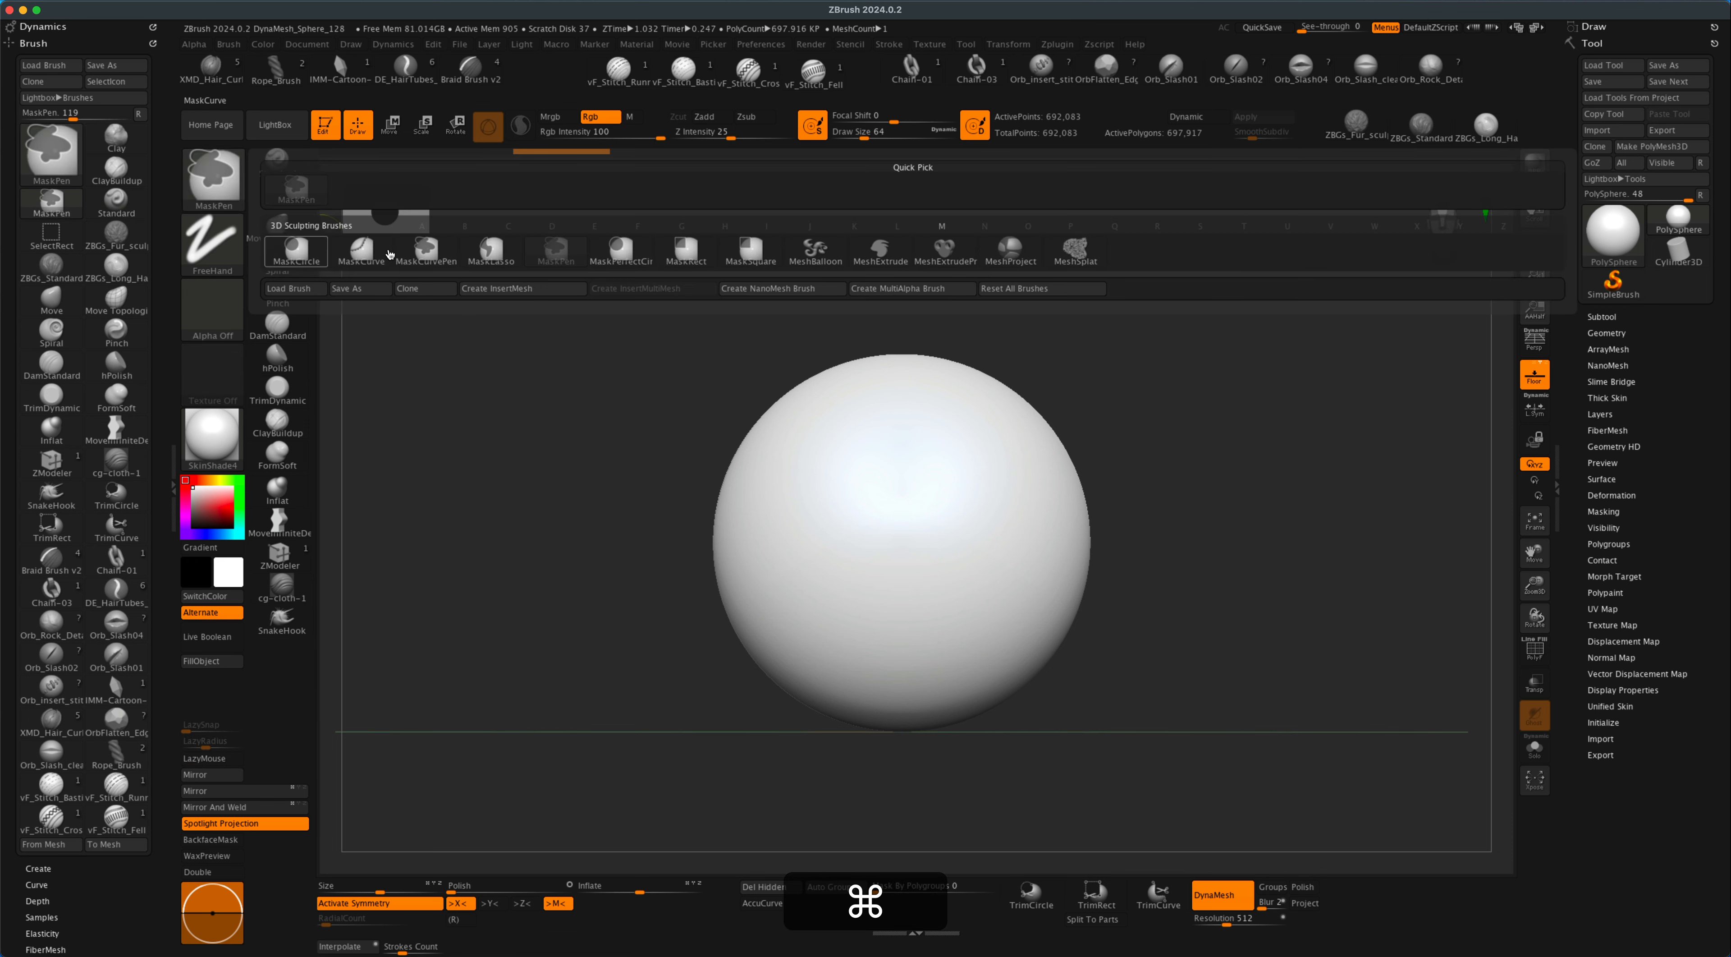
pyautogui.moveTo(622, 250)
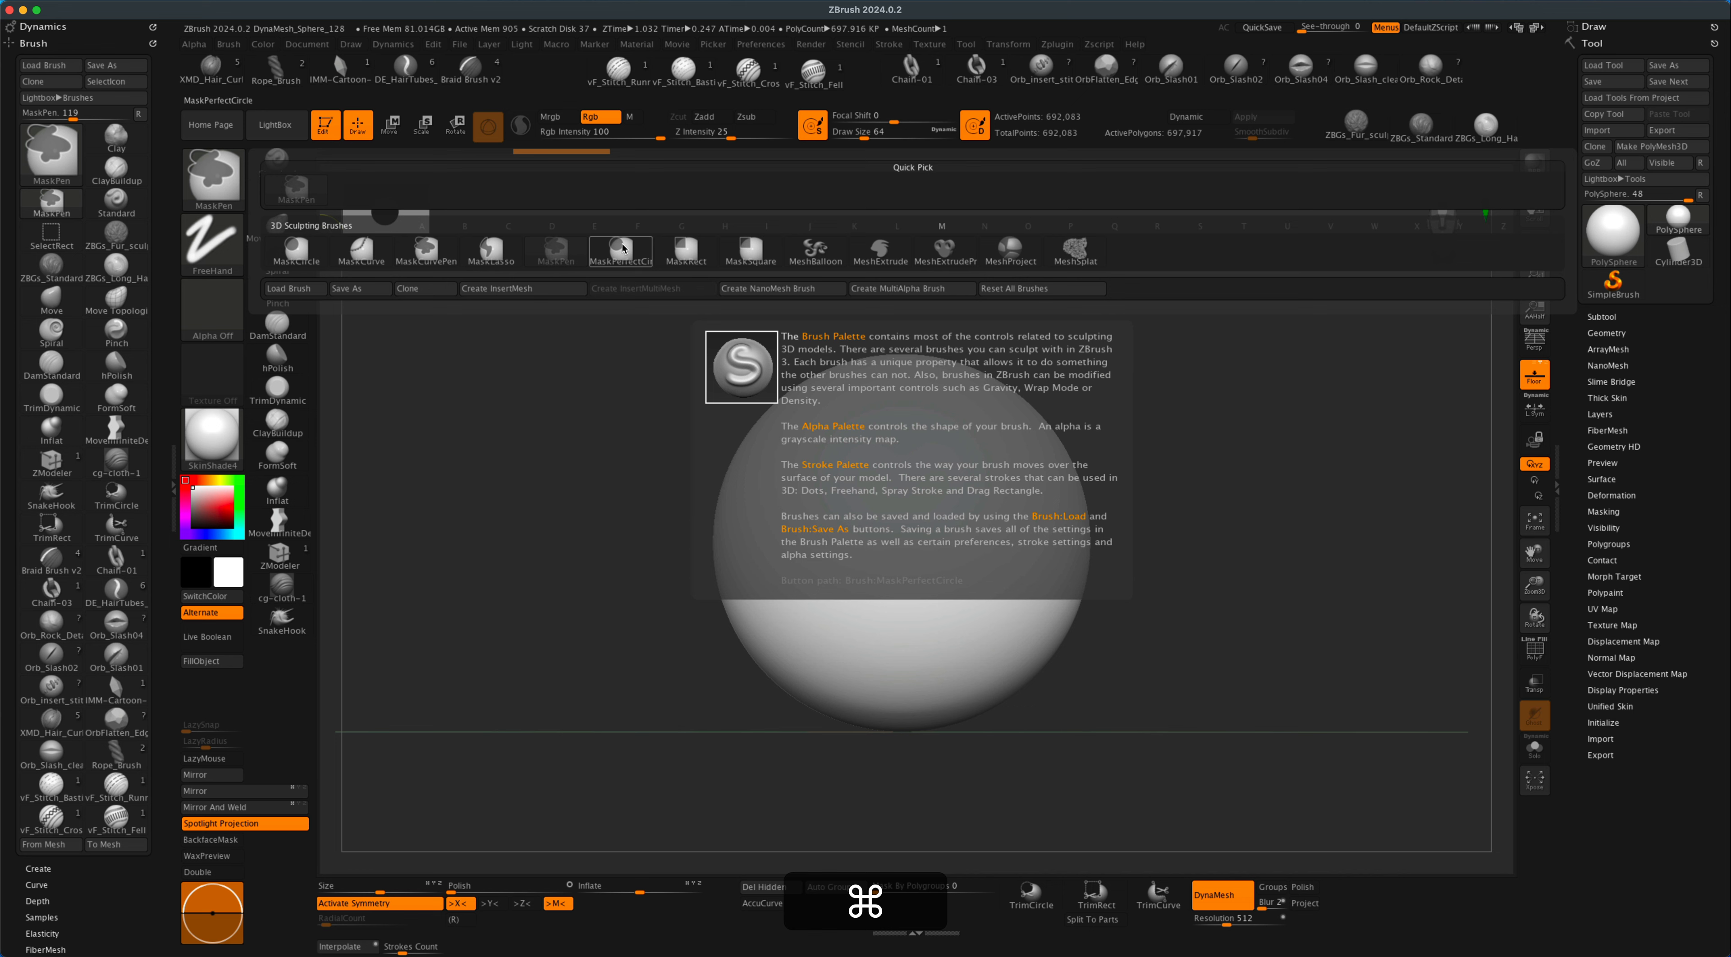
pyautogui.click(622, 249)
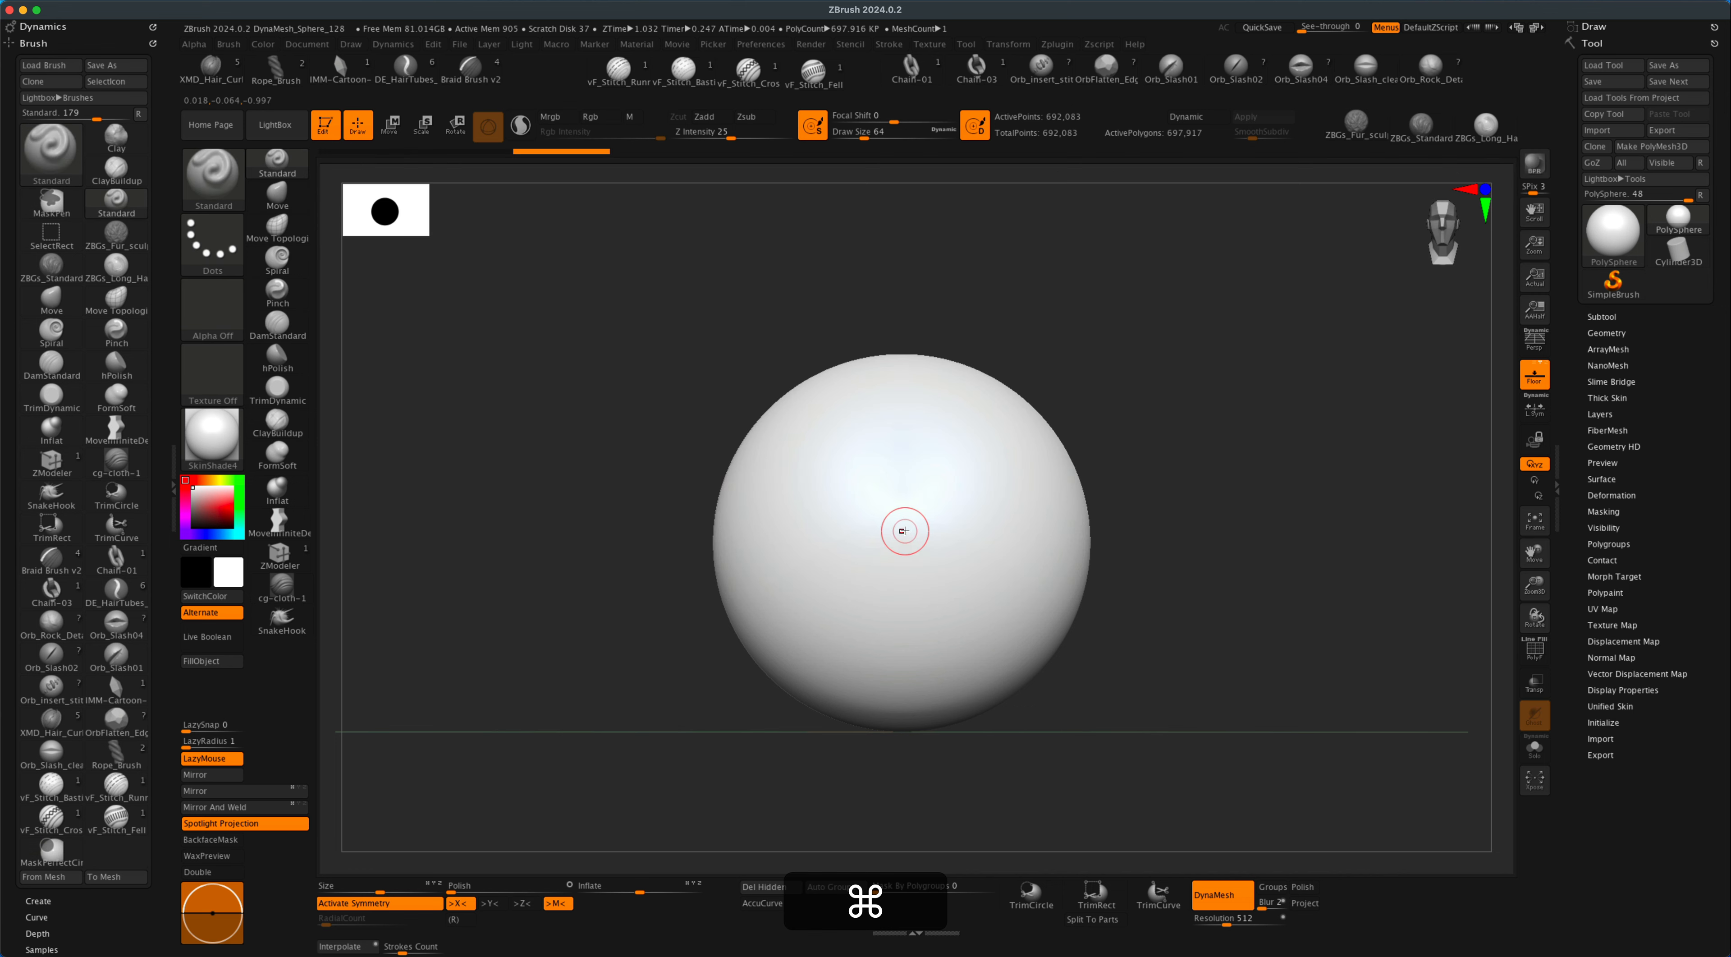
pyautogui.moveTo(901, 530); pyautogui.dragTo(1003, 650)
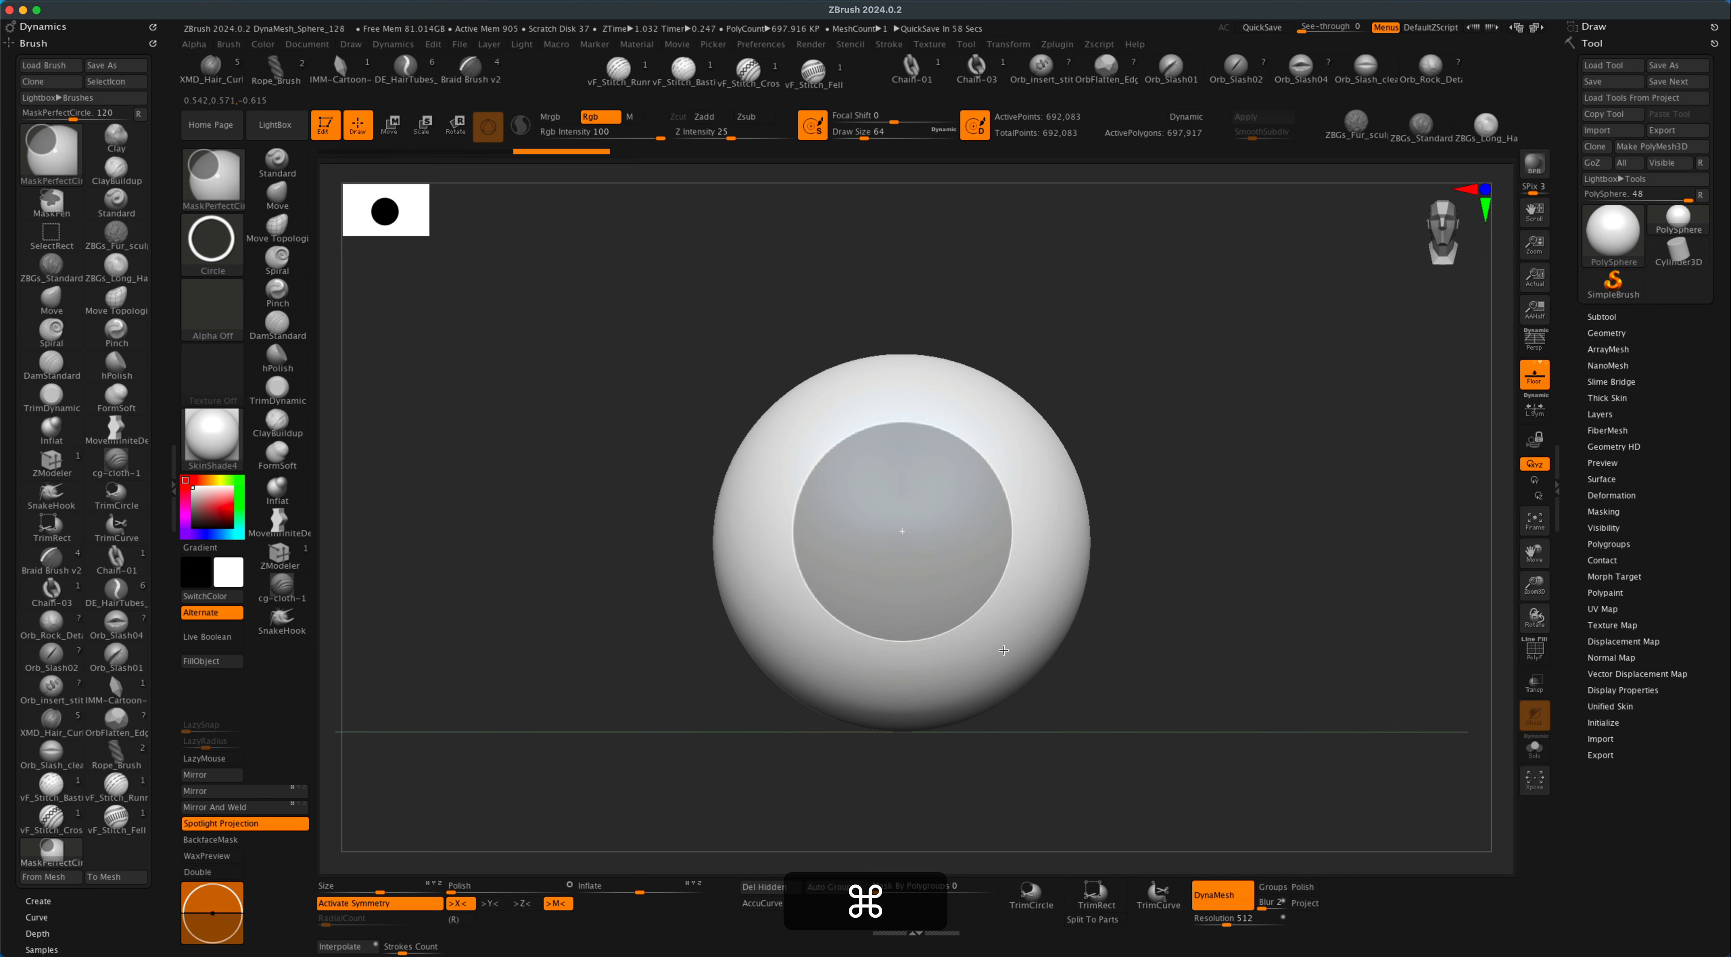
pyautogui.moveTo(1004, 650); pyautogui.dragTo(1002, 646)
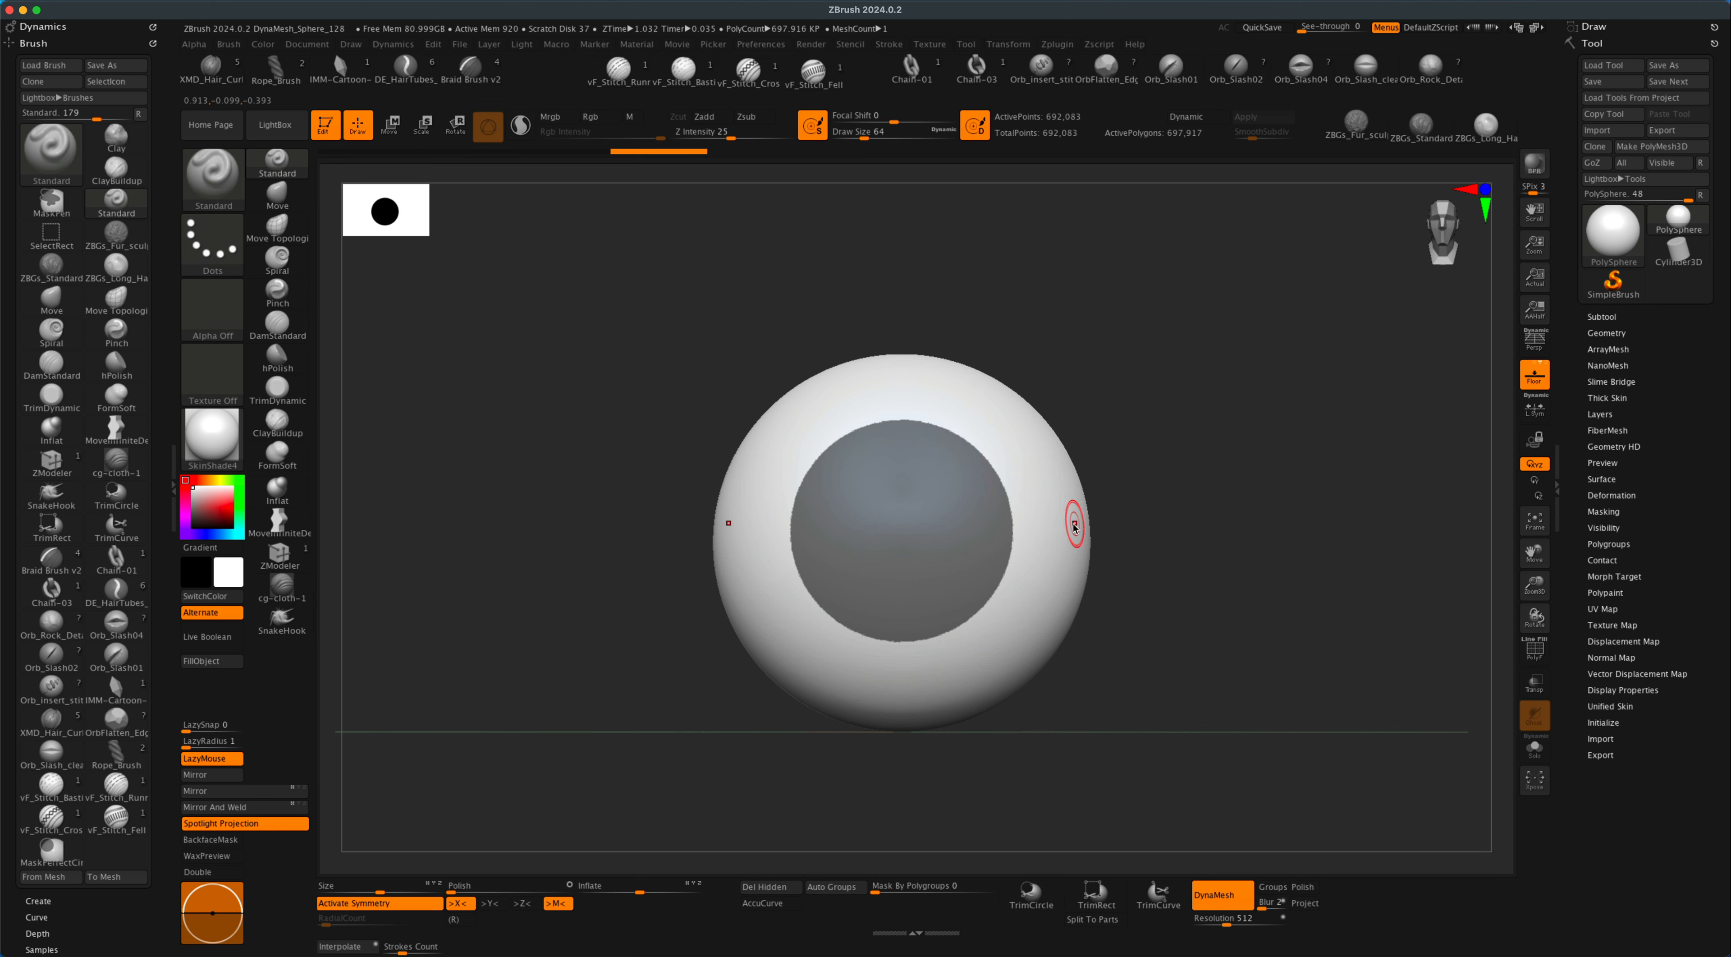
# - Soften the edge of the circular mask, and invert the mask so only the circle can be painted
pyautogui.press('super')
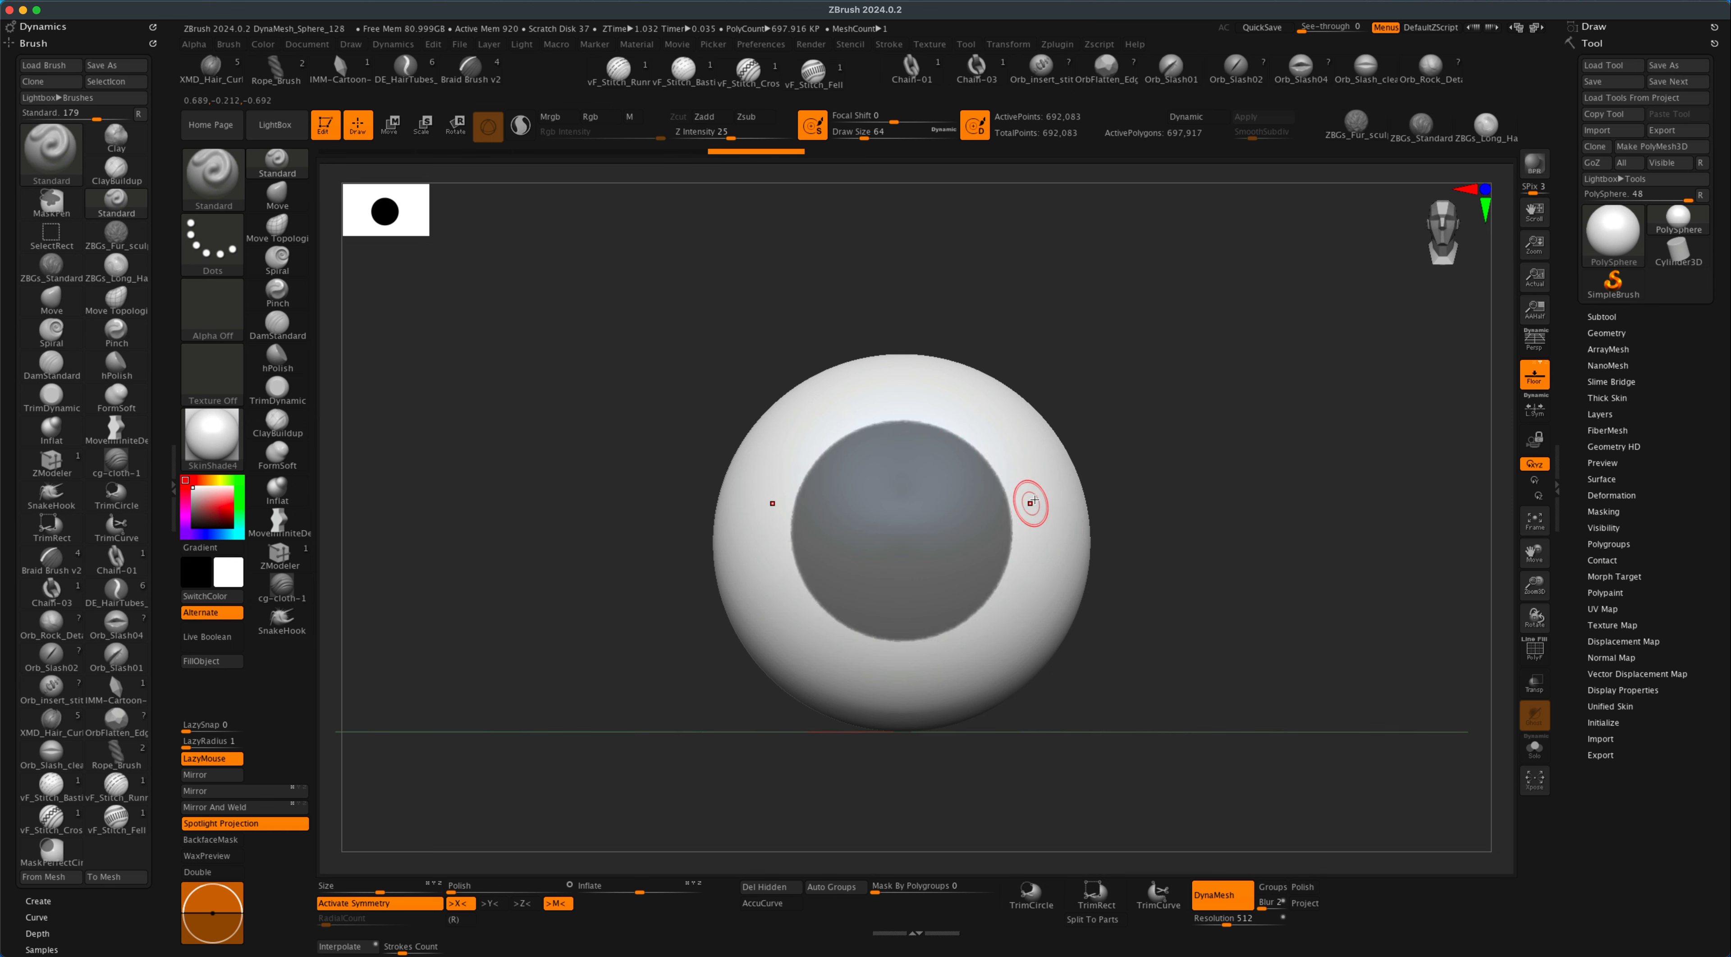
pyautogui.press('super')
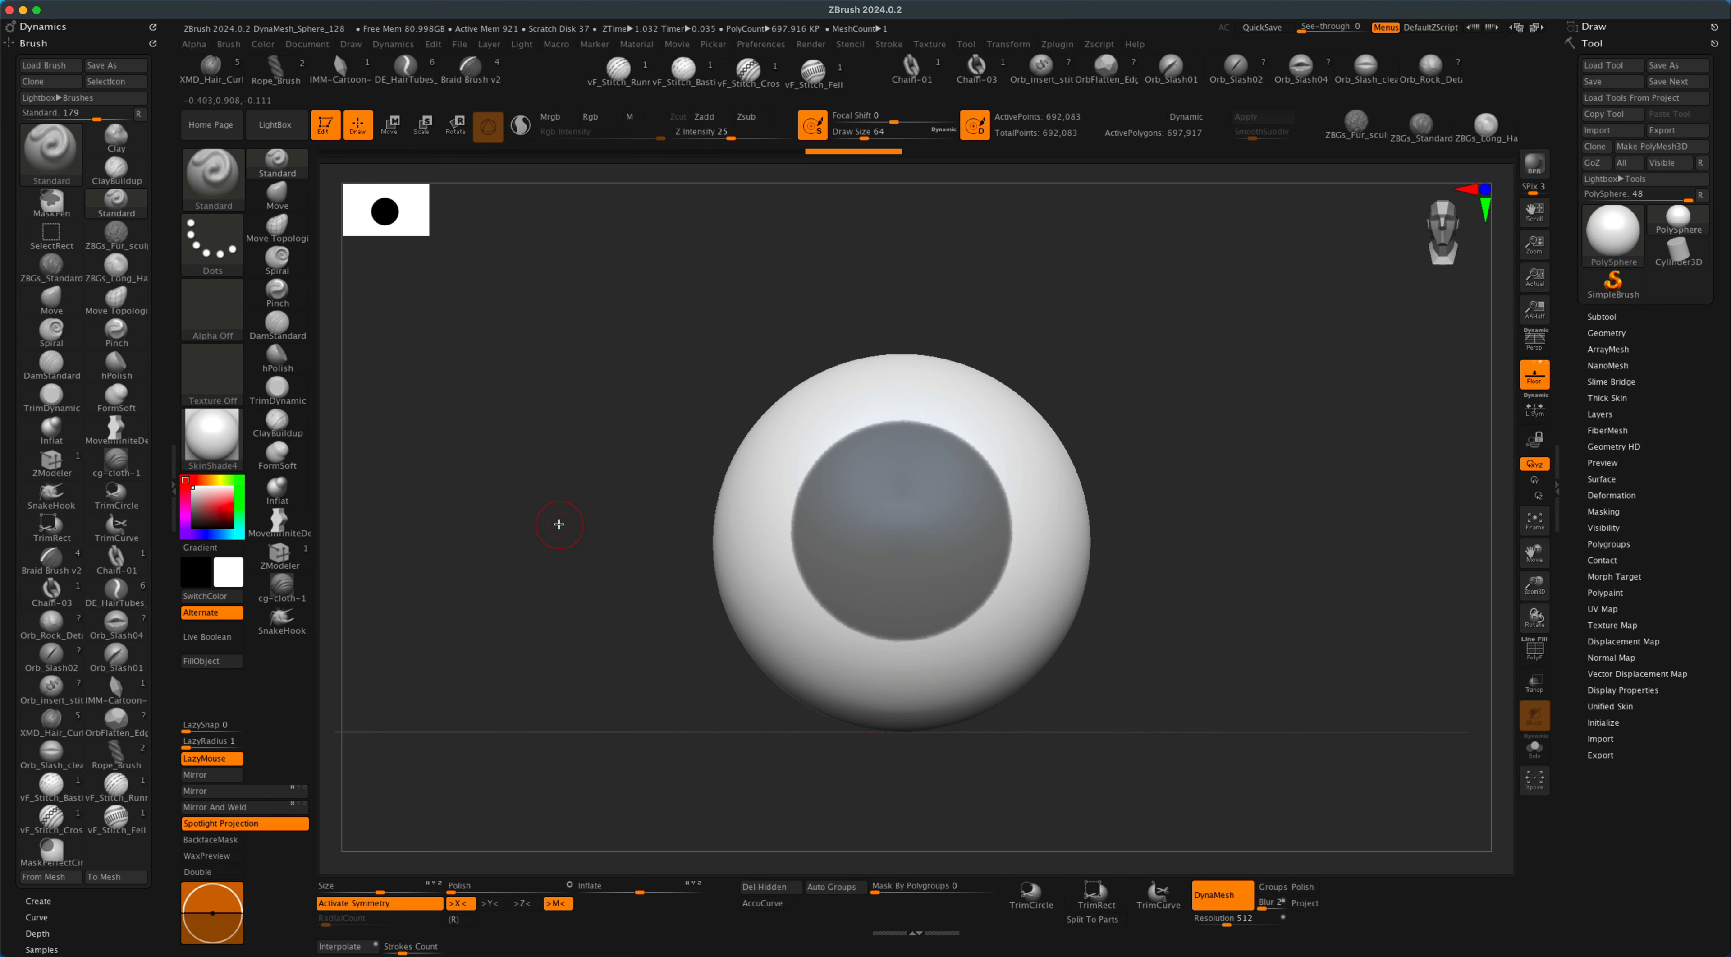
pyautogui.press('super')
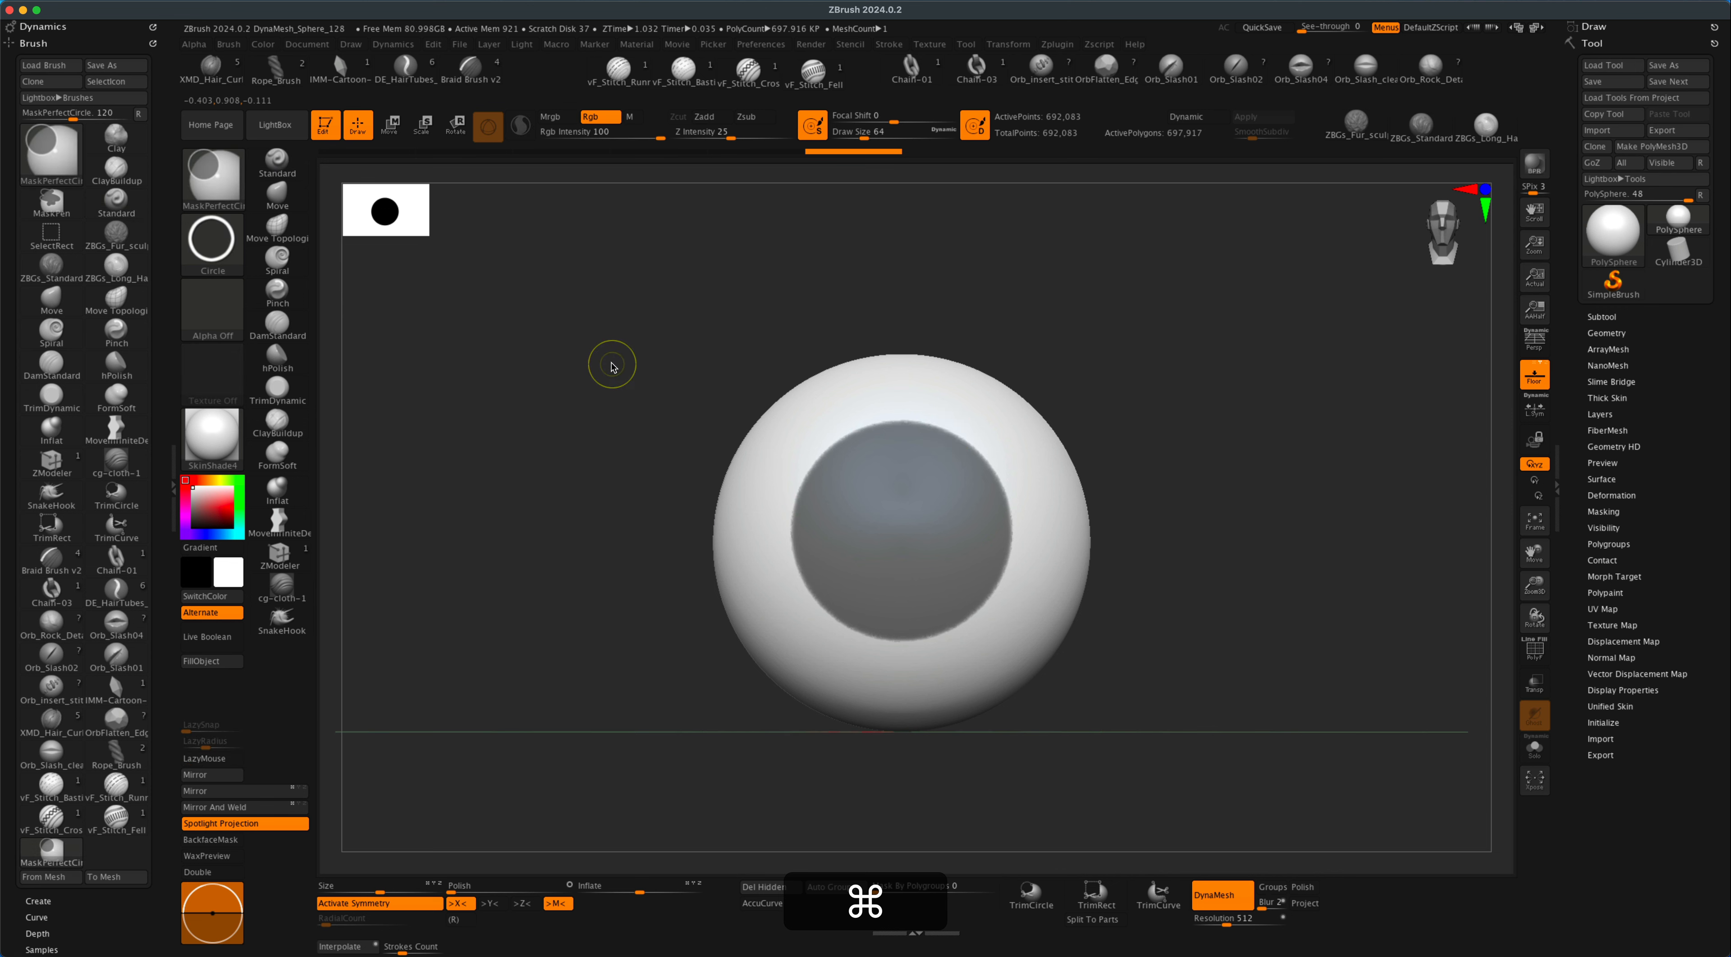
pyautogui.keyDown('super'); pyautogui.click(612, 366); pyautogui.keyUp('super')
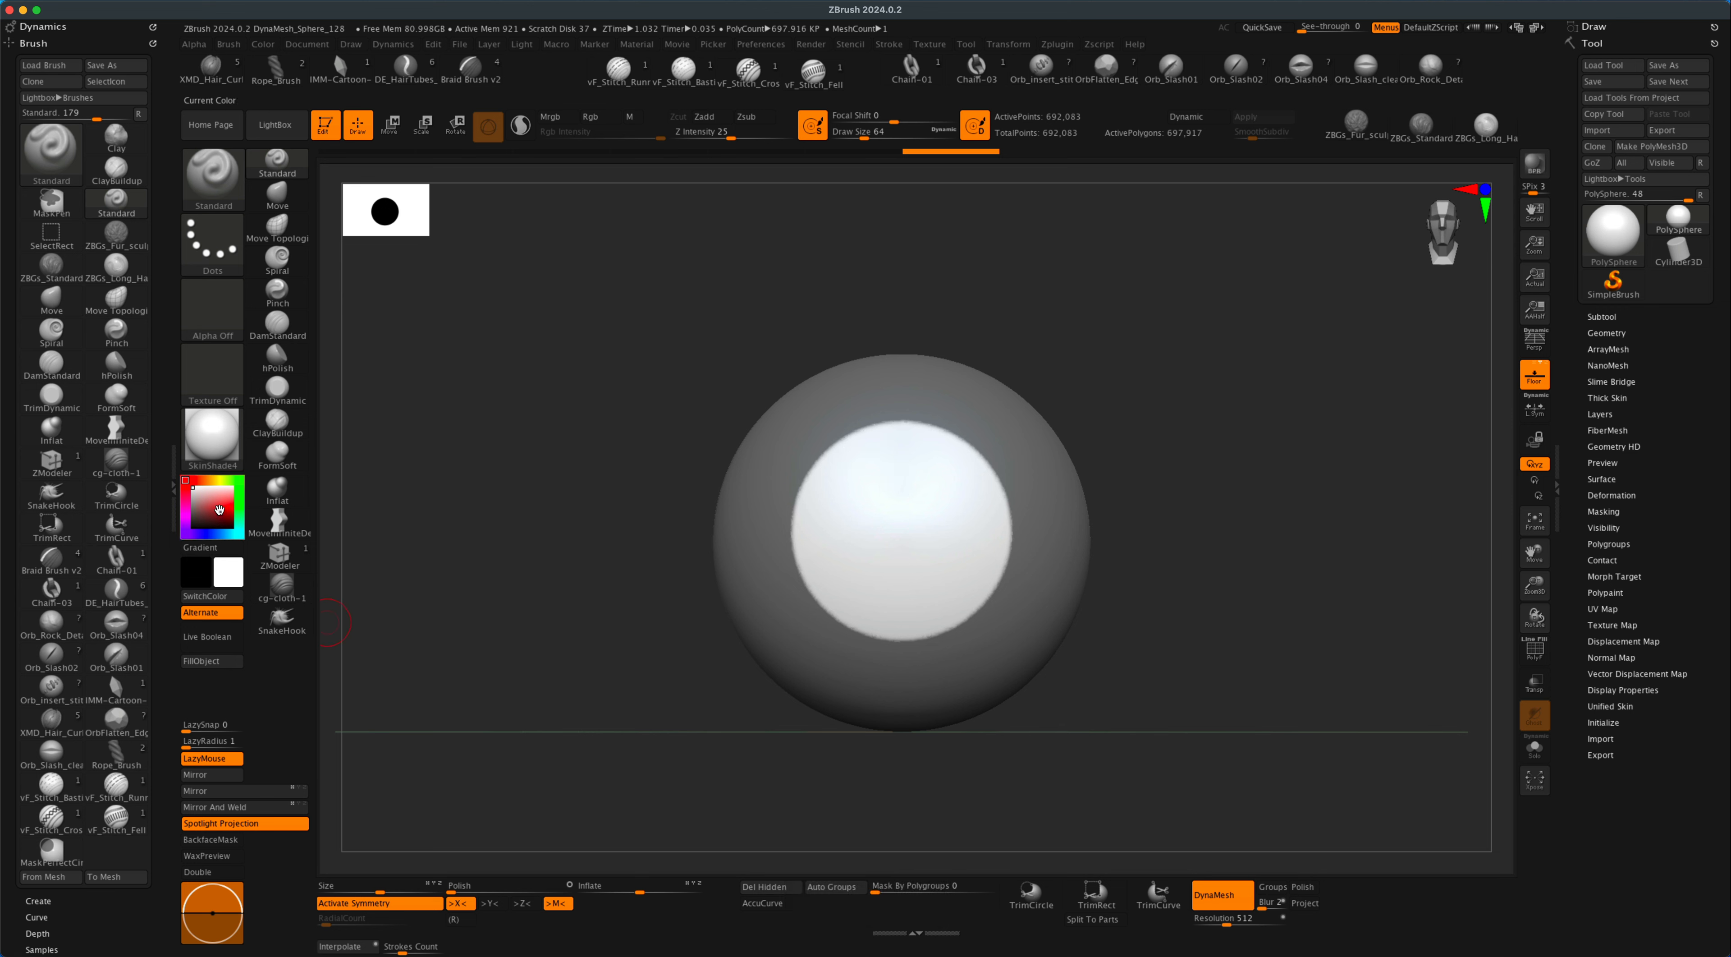
# - Set the current color to black, enable Rgb, and fill the unmasked circle on the sphere
pyautogui.moveTo(210, 508); pyautogui.dragTo(191, 529)
pyautogui.click(213, 660)
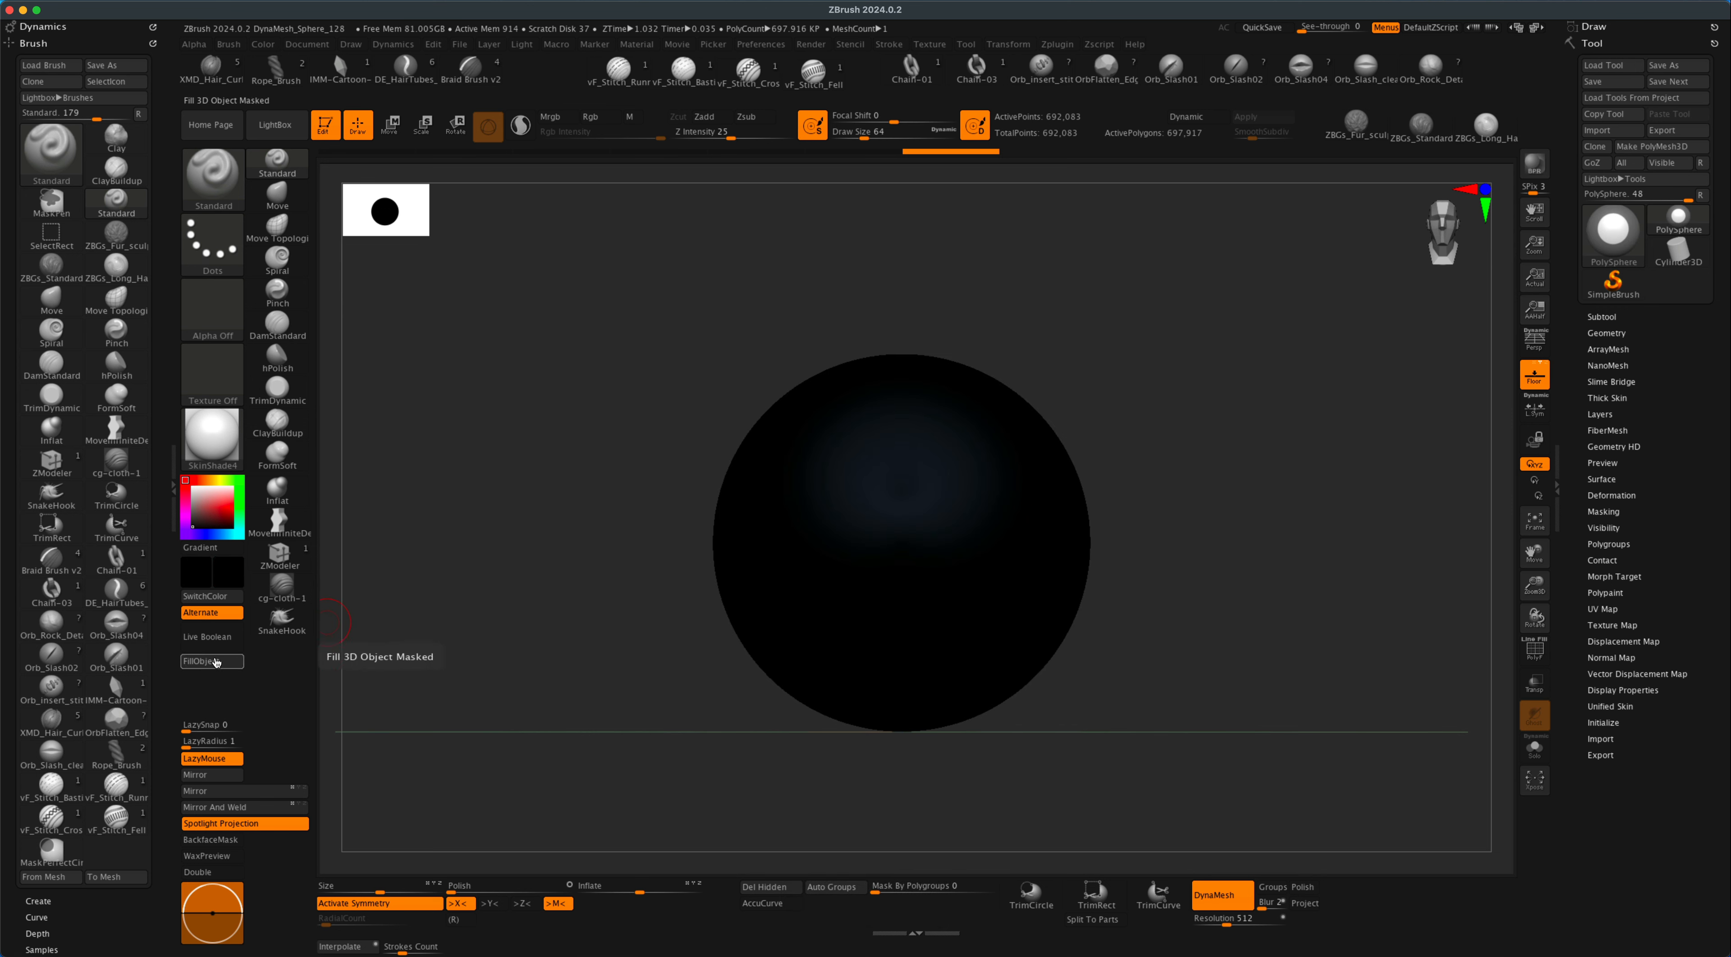
pyautogui.click(594, 118)
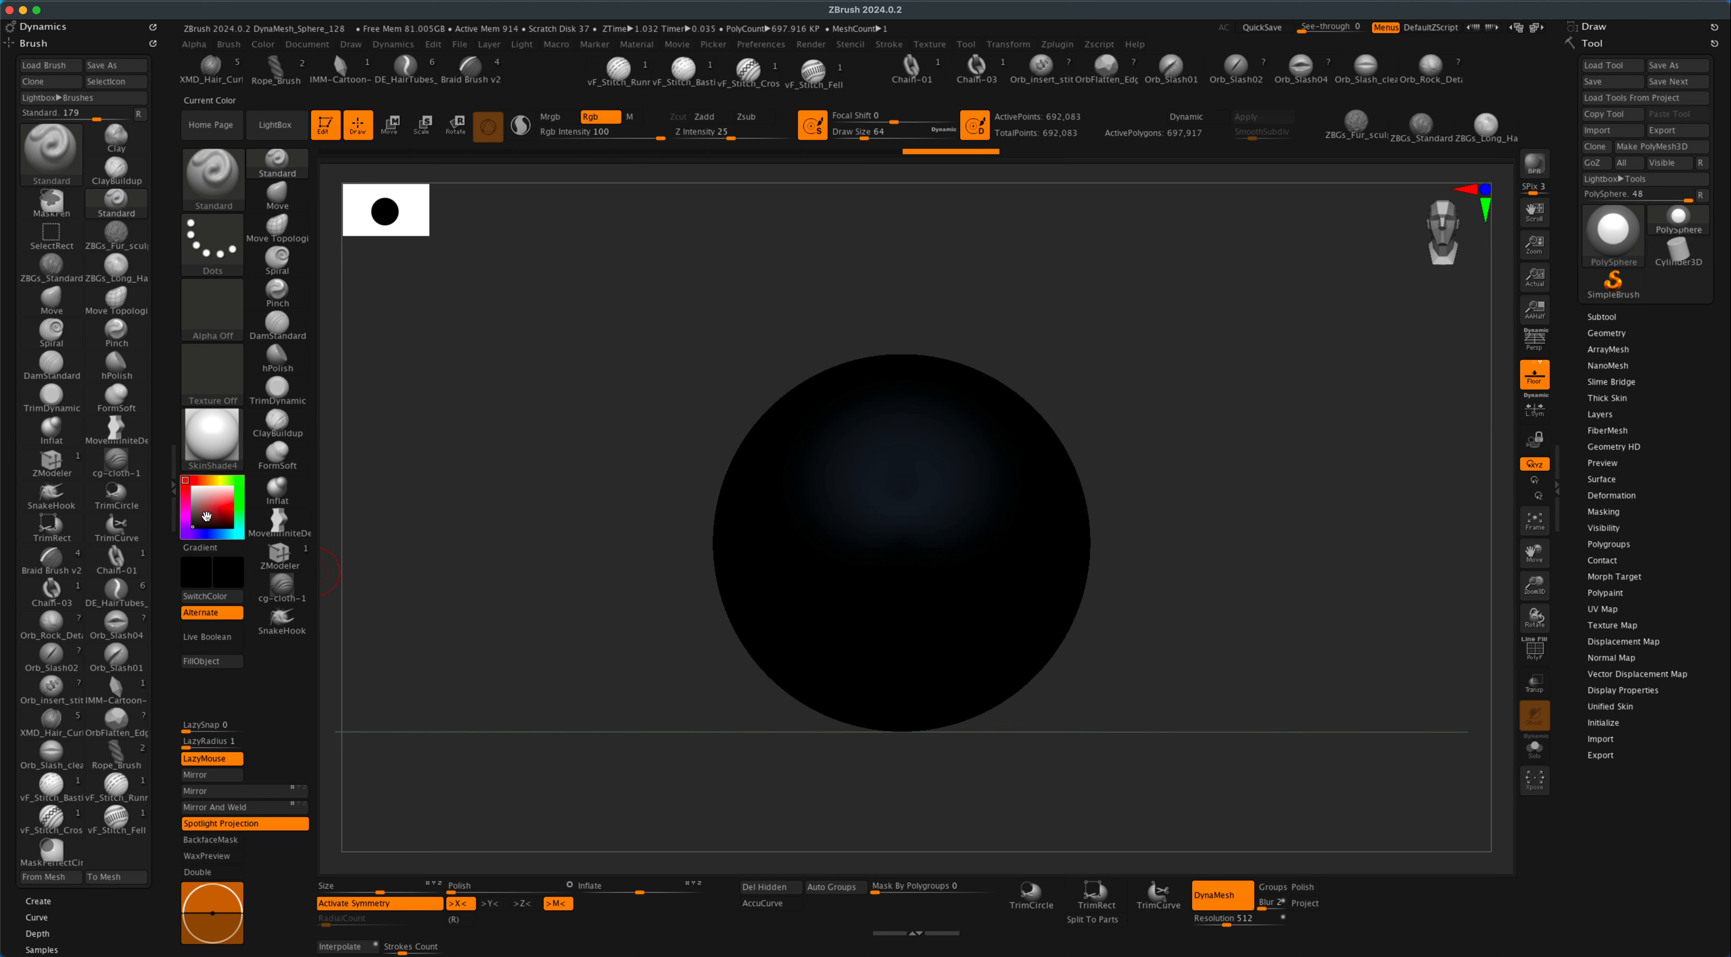
pyautogui.click(215, 662)
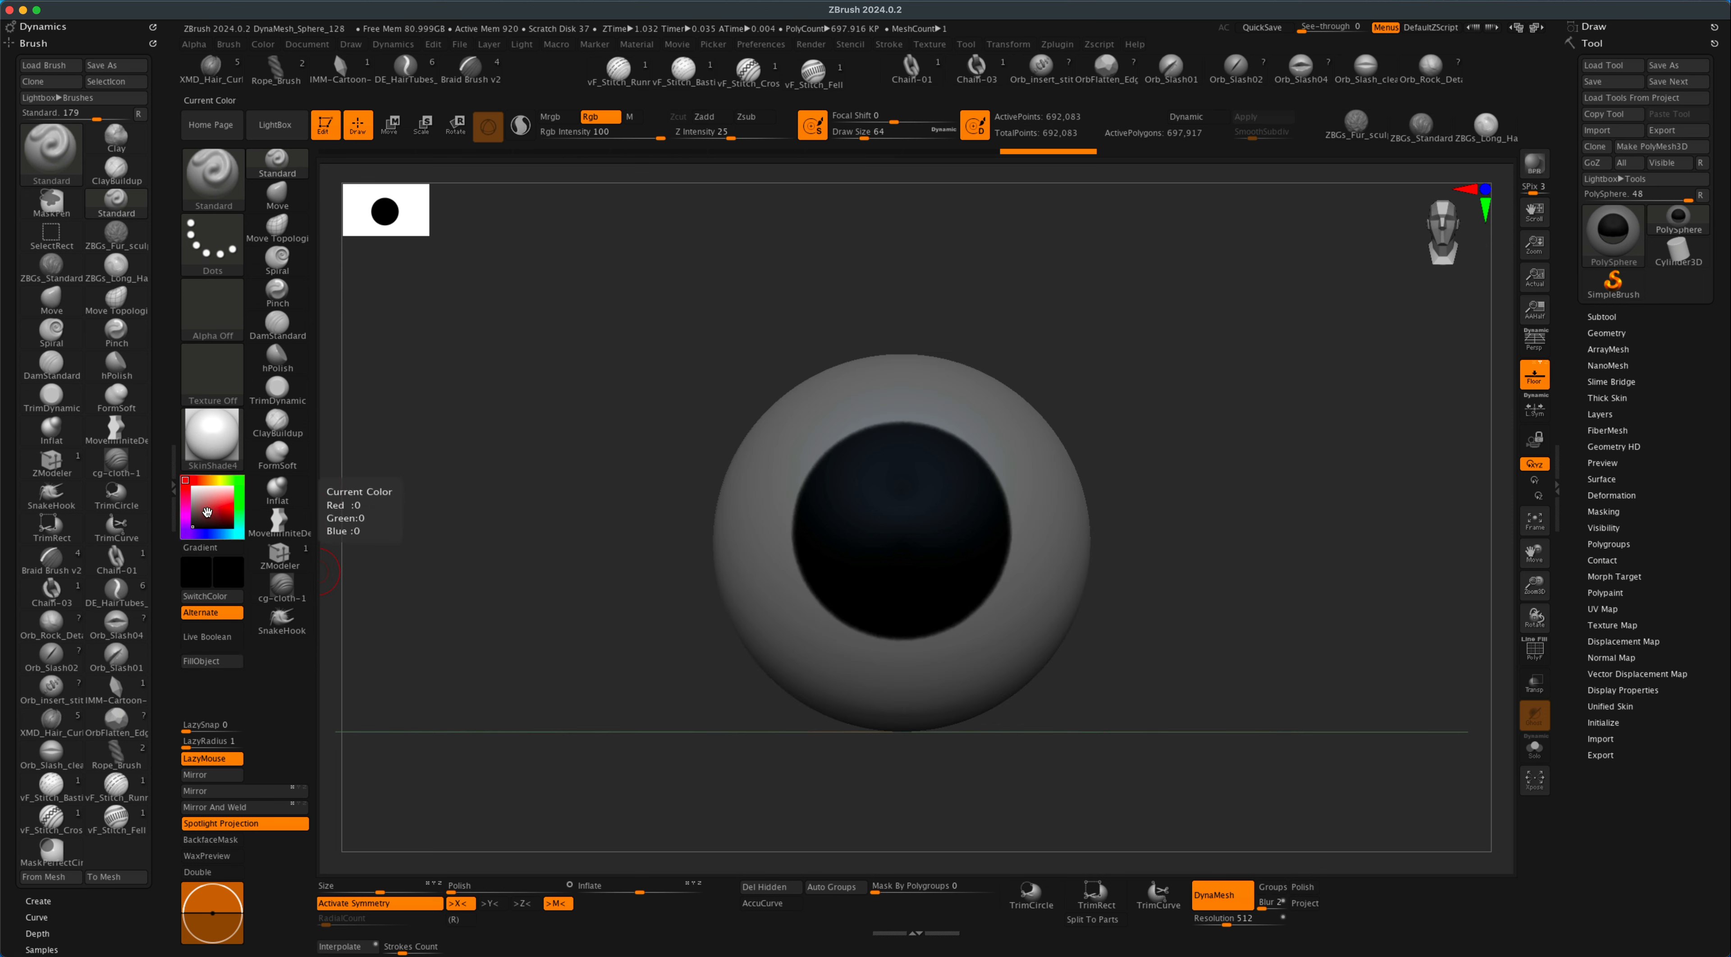
# - Set the current color to white and clear the mask from the sphere
pyautogui.moveTo(217, 505); pyautogui.dragTo(186, 481)
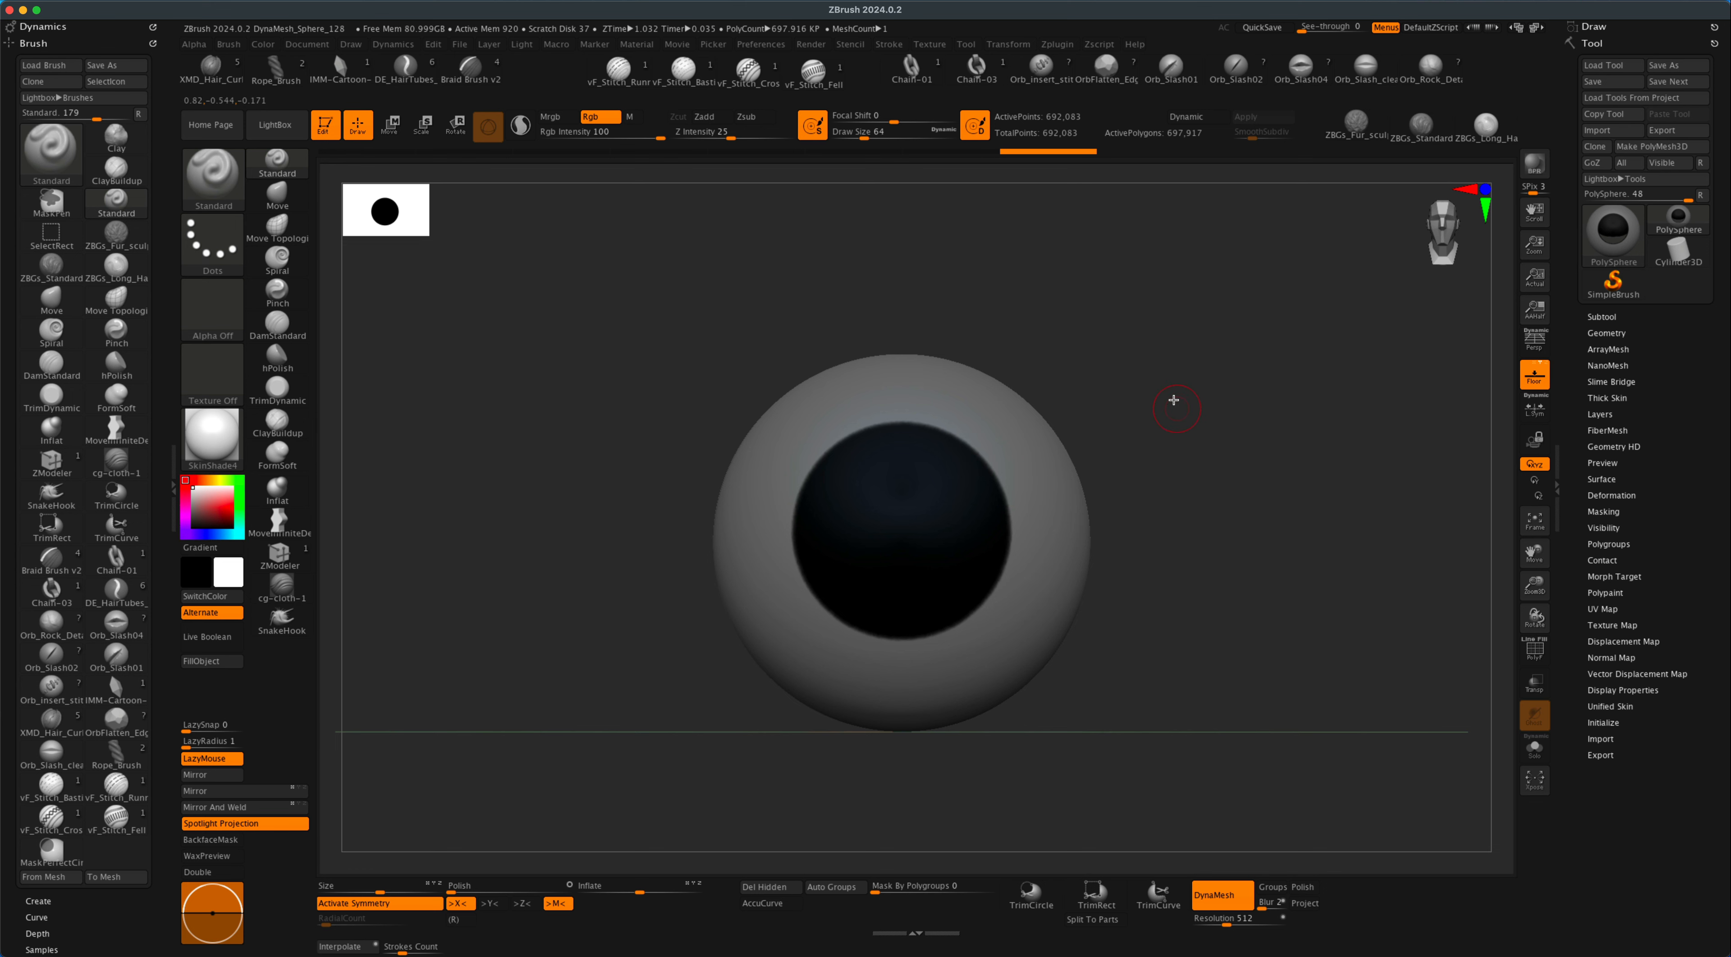
pyautogui.press('super+f')
pyautogui.moveTo(1236, 618)
pyautogui.mouseDown()
pyautogui.moveTo(1237, 529)
pyautogui.moveTo(1245, 571)
pyautogui.moveTo(1209, 618)
pyautogui.mouseUp()
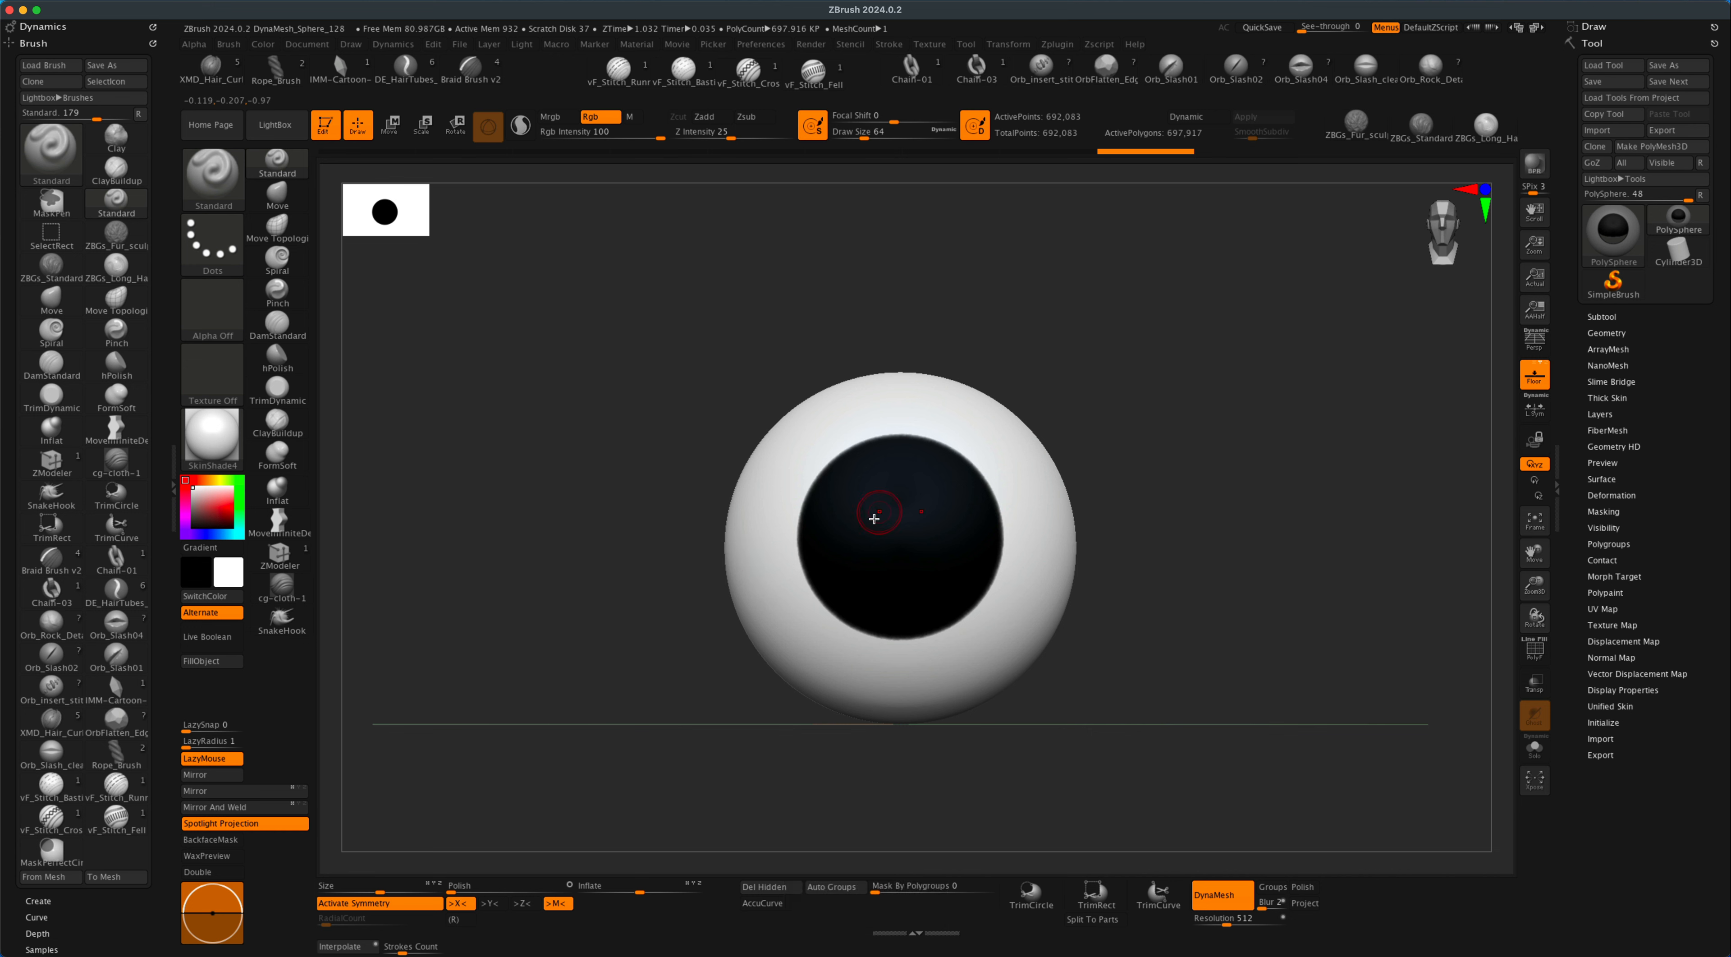
# - Import the BlueEye image as a texture and make it the current texture
pyautogui.moveTo(1178, 533); pyautogui.dragTo(1148, 512)
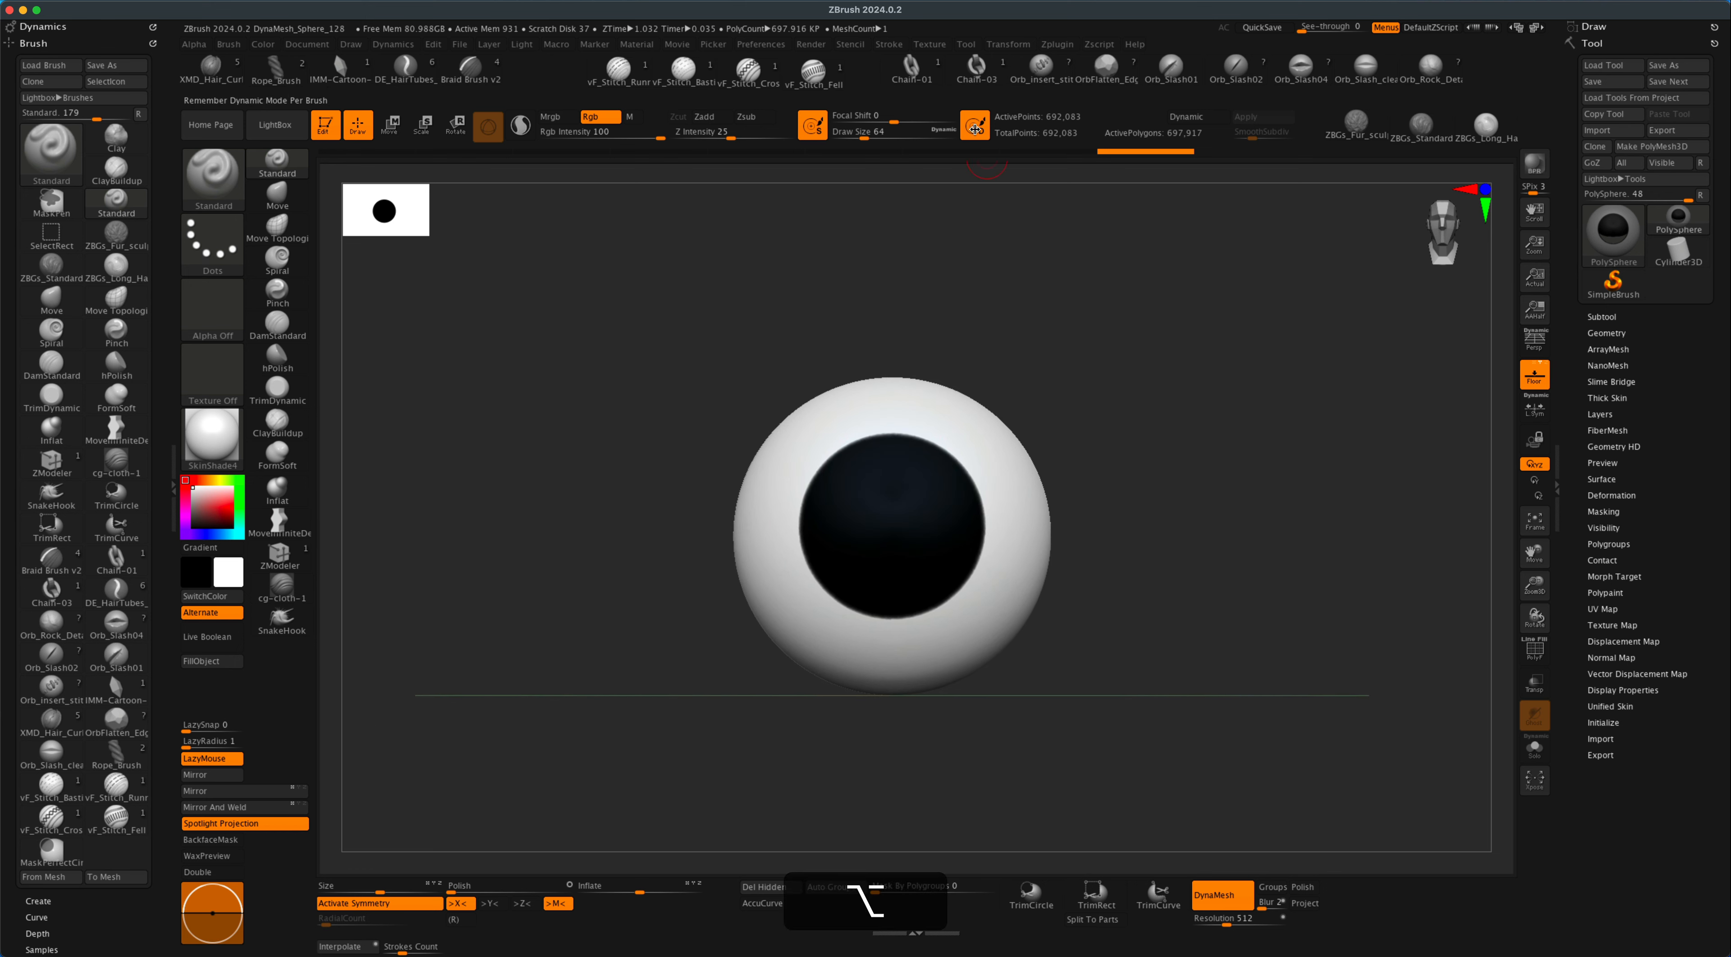
pyautogui.click(932, 45)
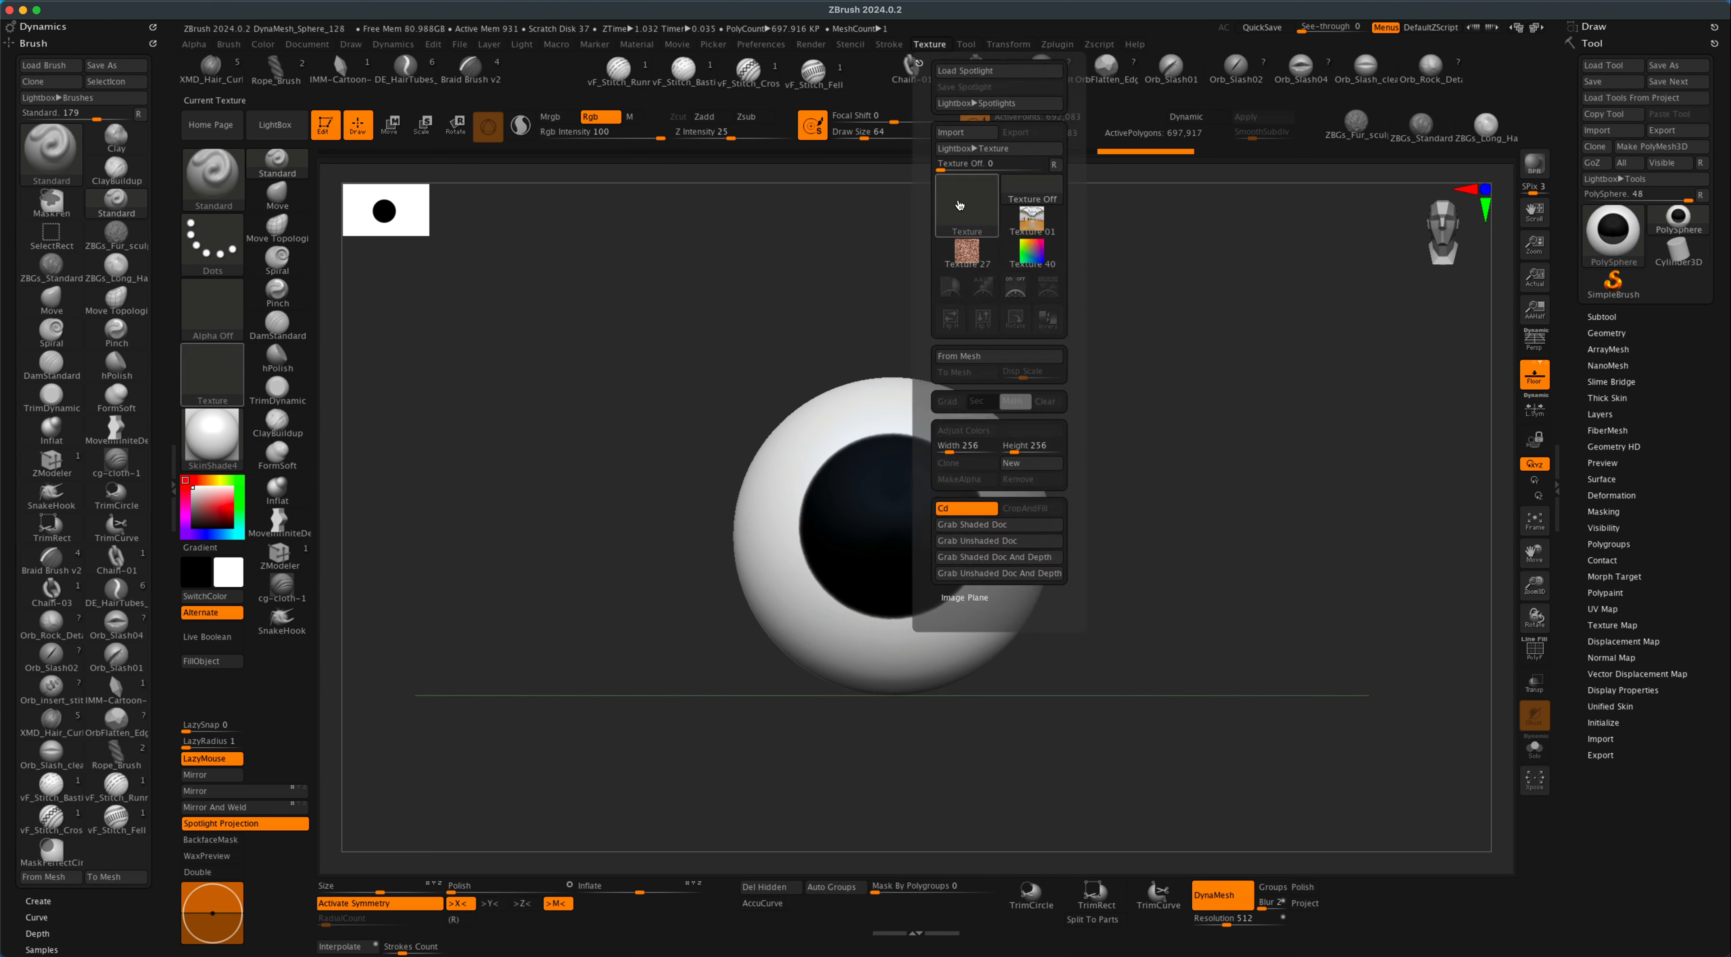
pyautogui.click(957, 202)
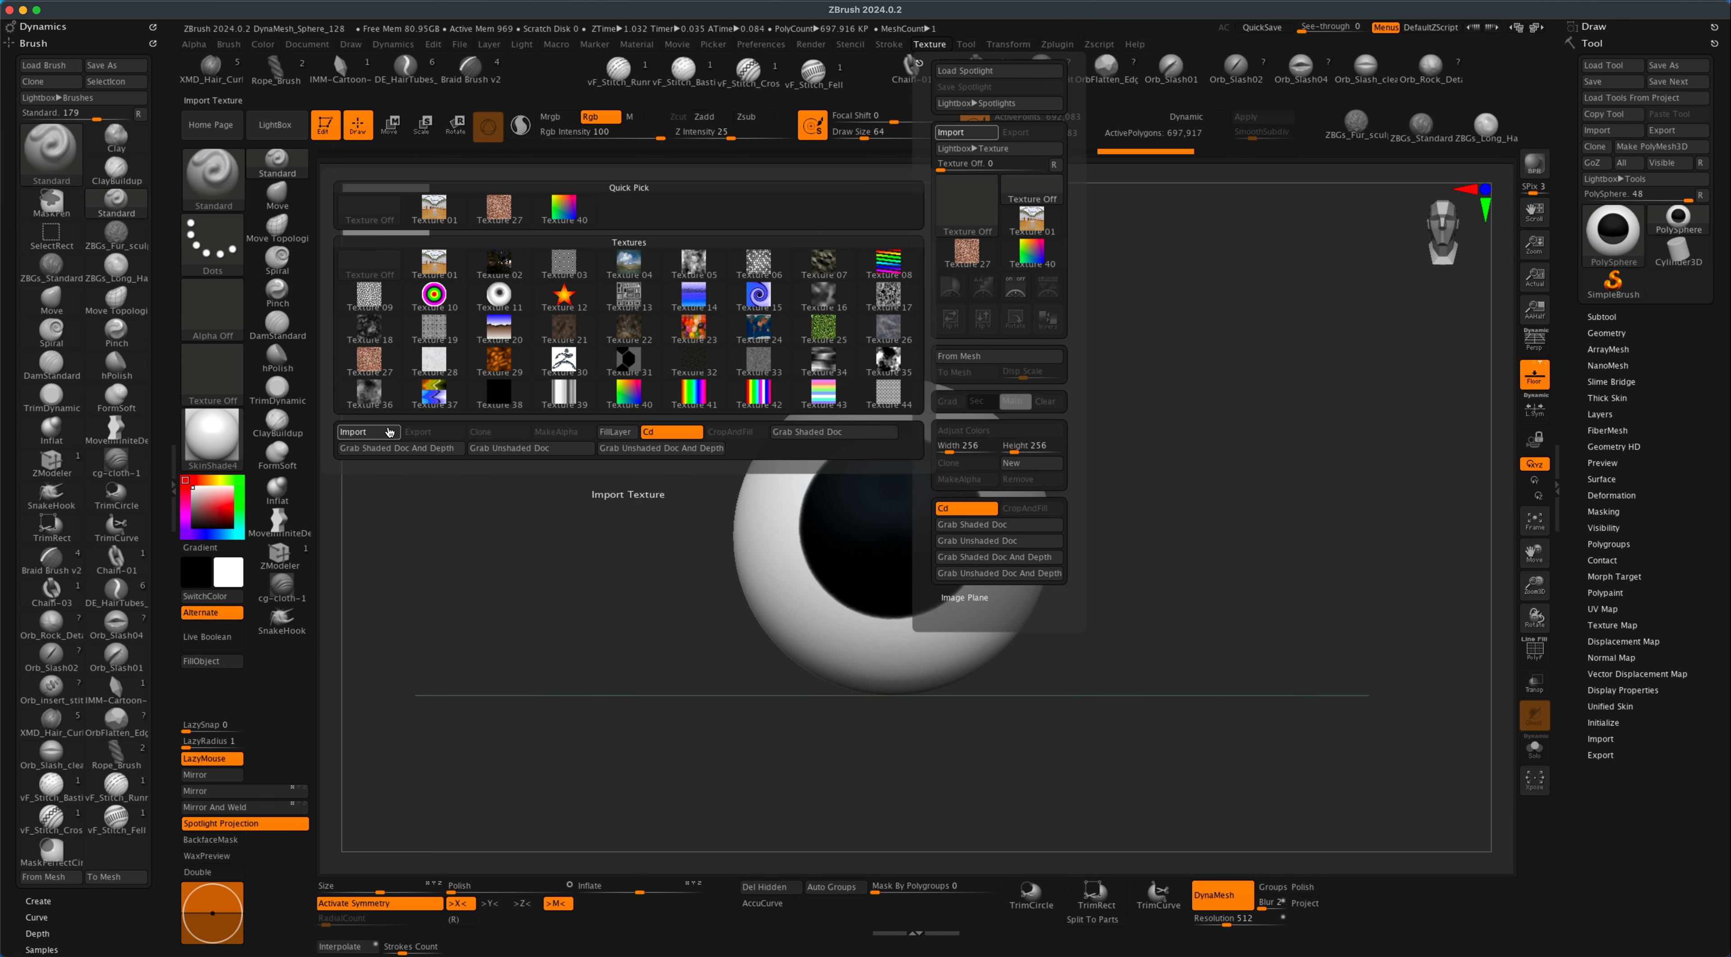
pyautogui.click(930, 44)
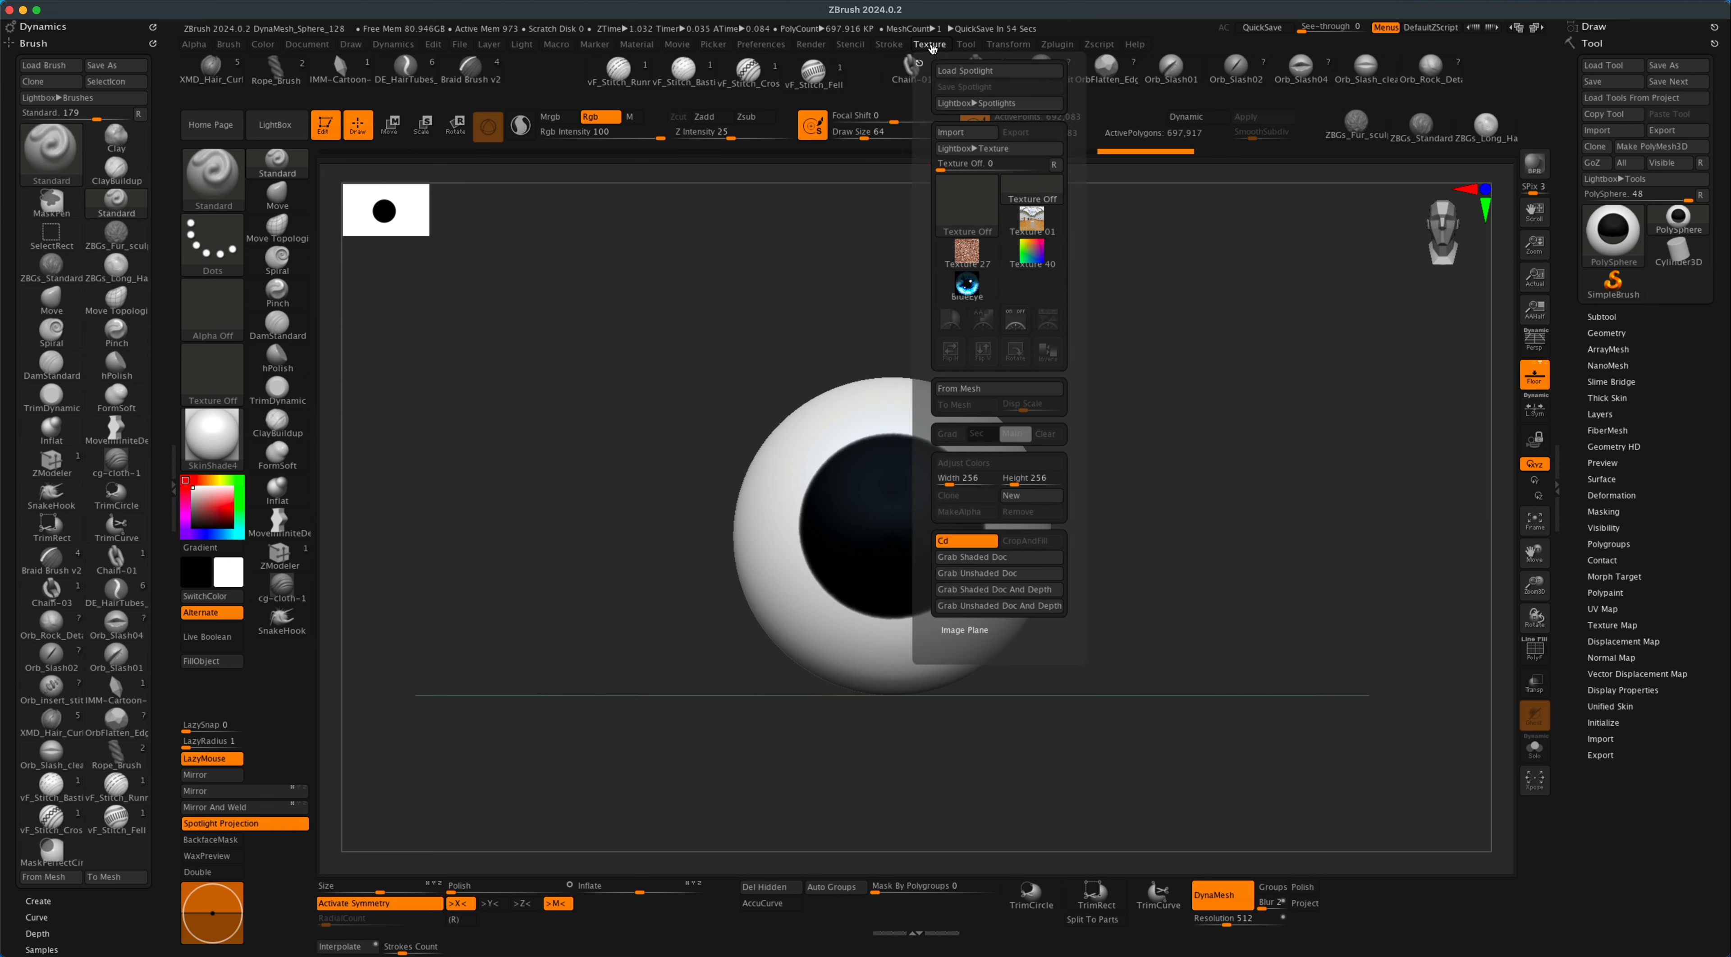
pyautogui.moveTo(968, 286)
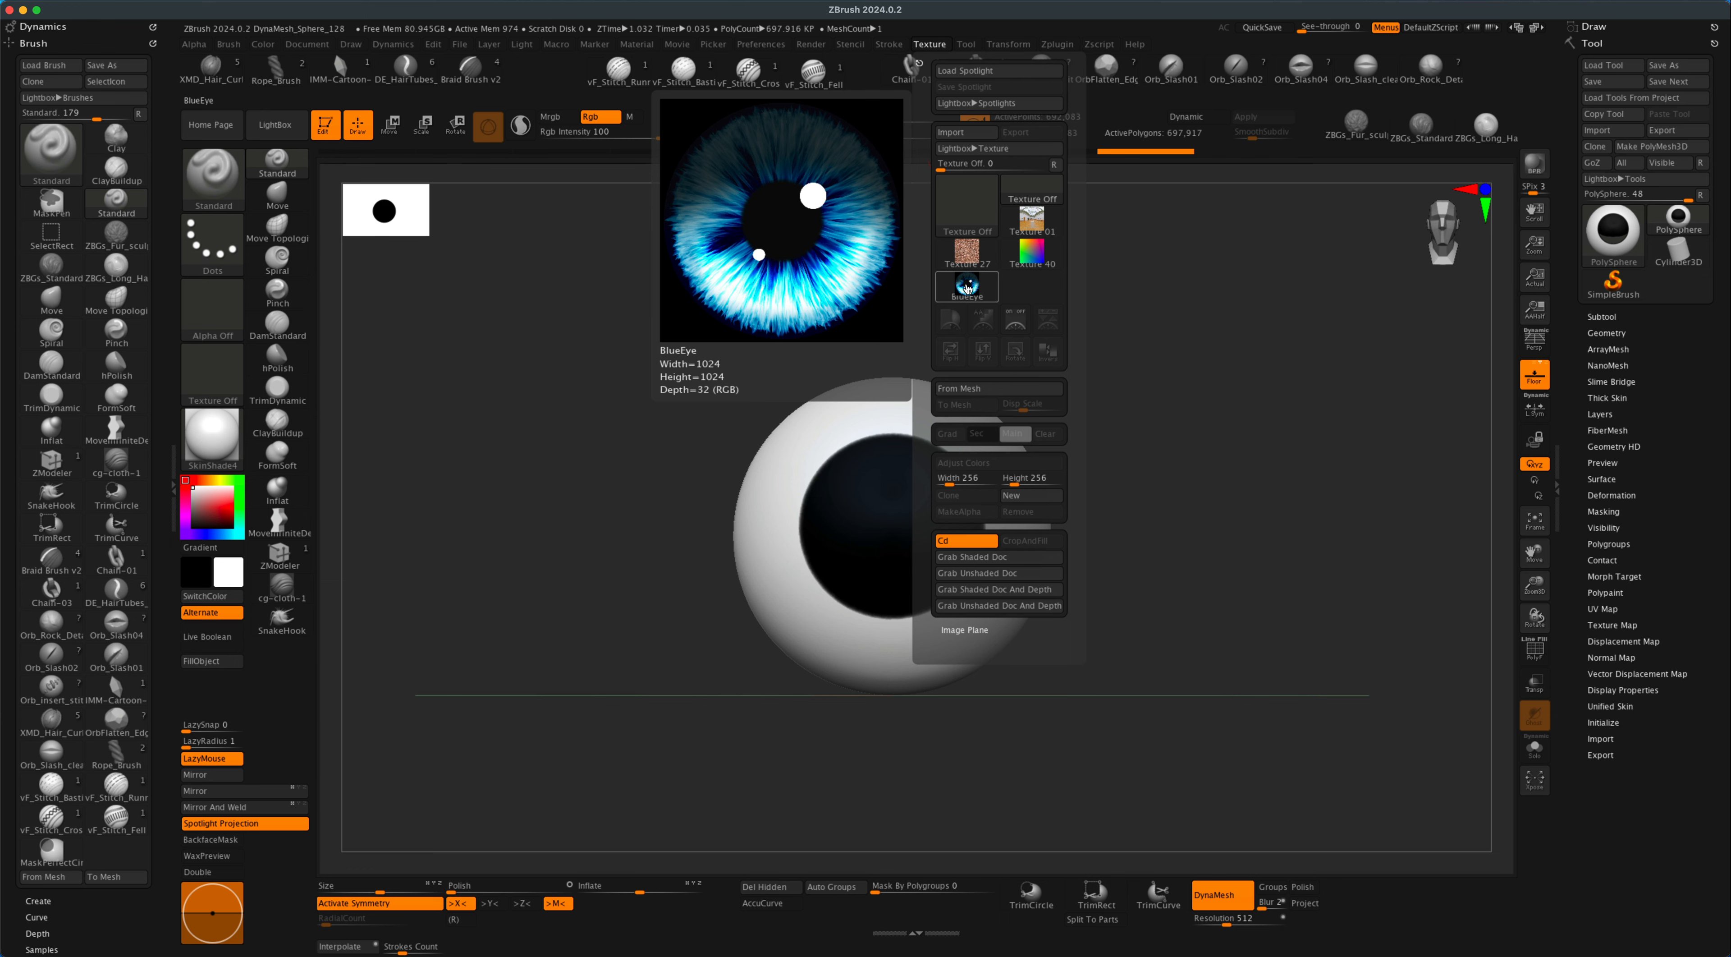
pyautogui.click(967, 286)
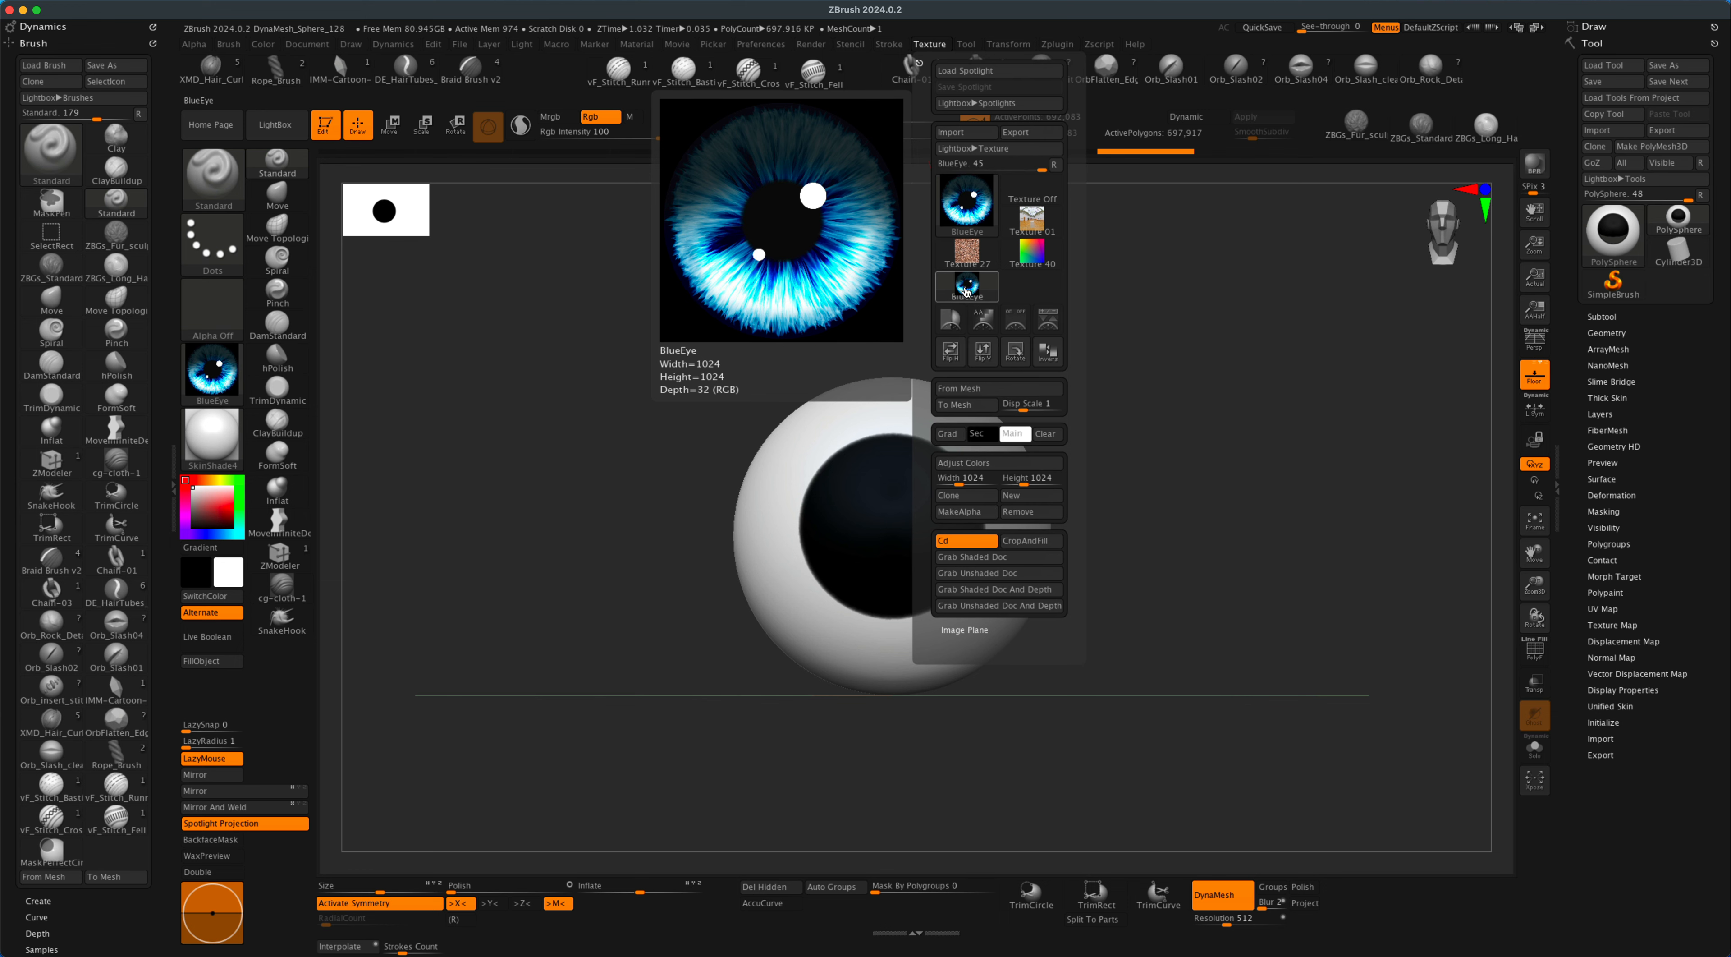
# - Enable Transparent and Antialiased for the BlueEye texture, and add it to Spotlight
pyautogui.click(950, 319)
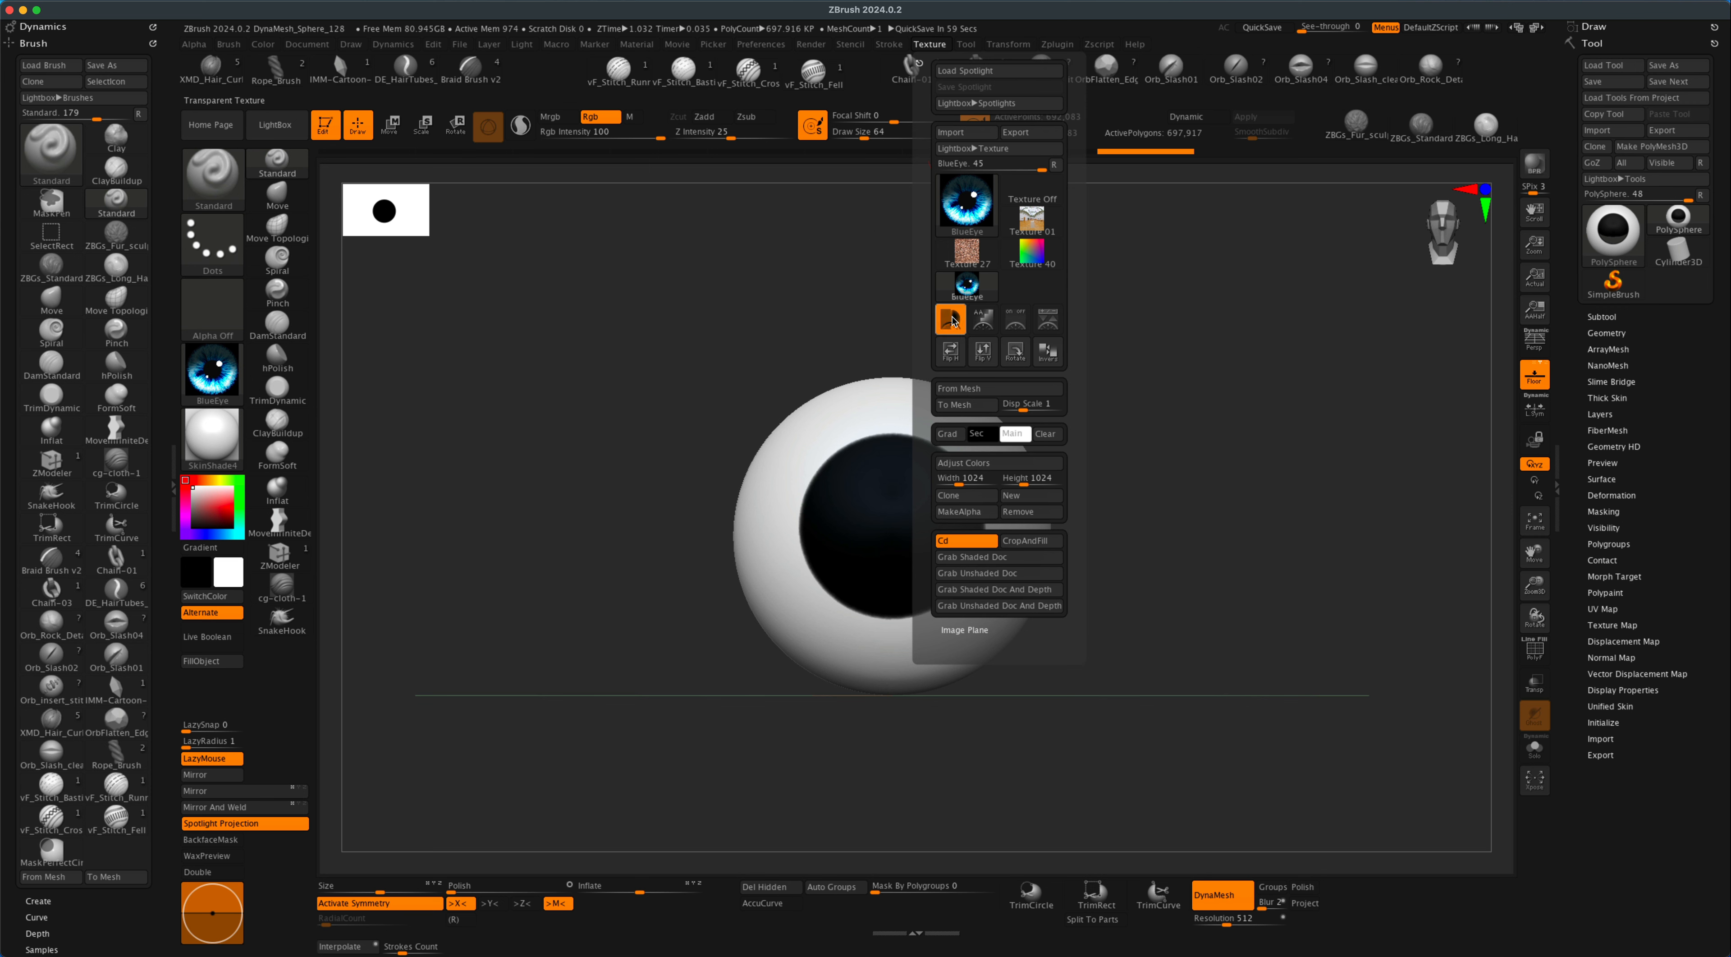
pyautogui.click(994, 328)
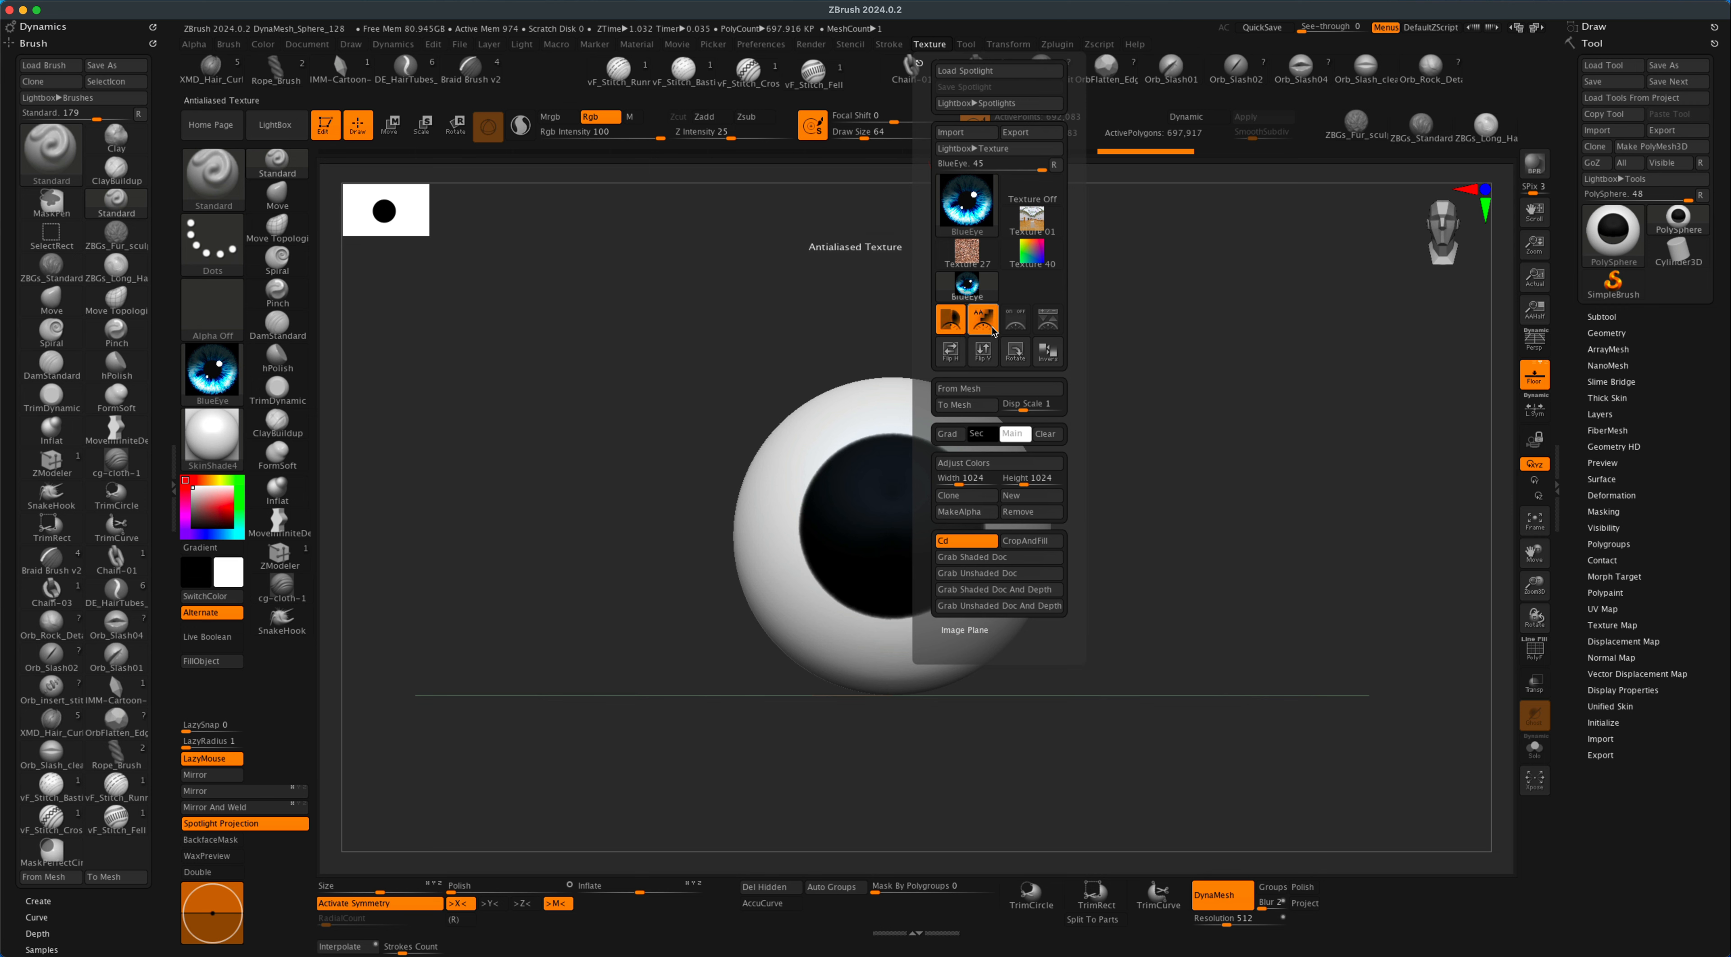
pyautogui.click(1052, 326)
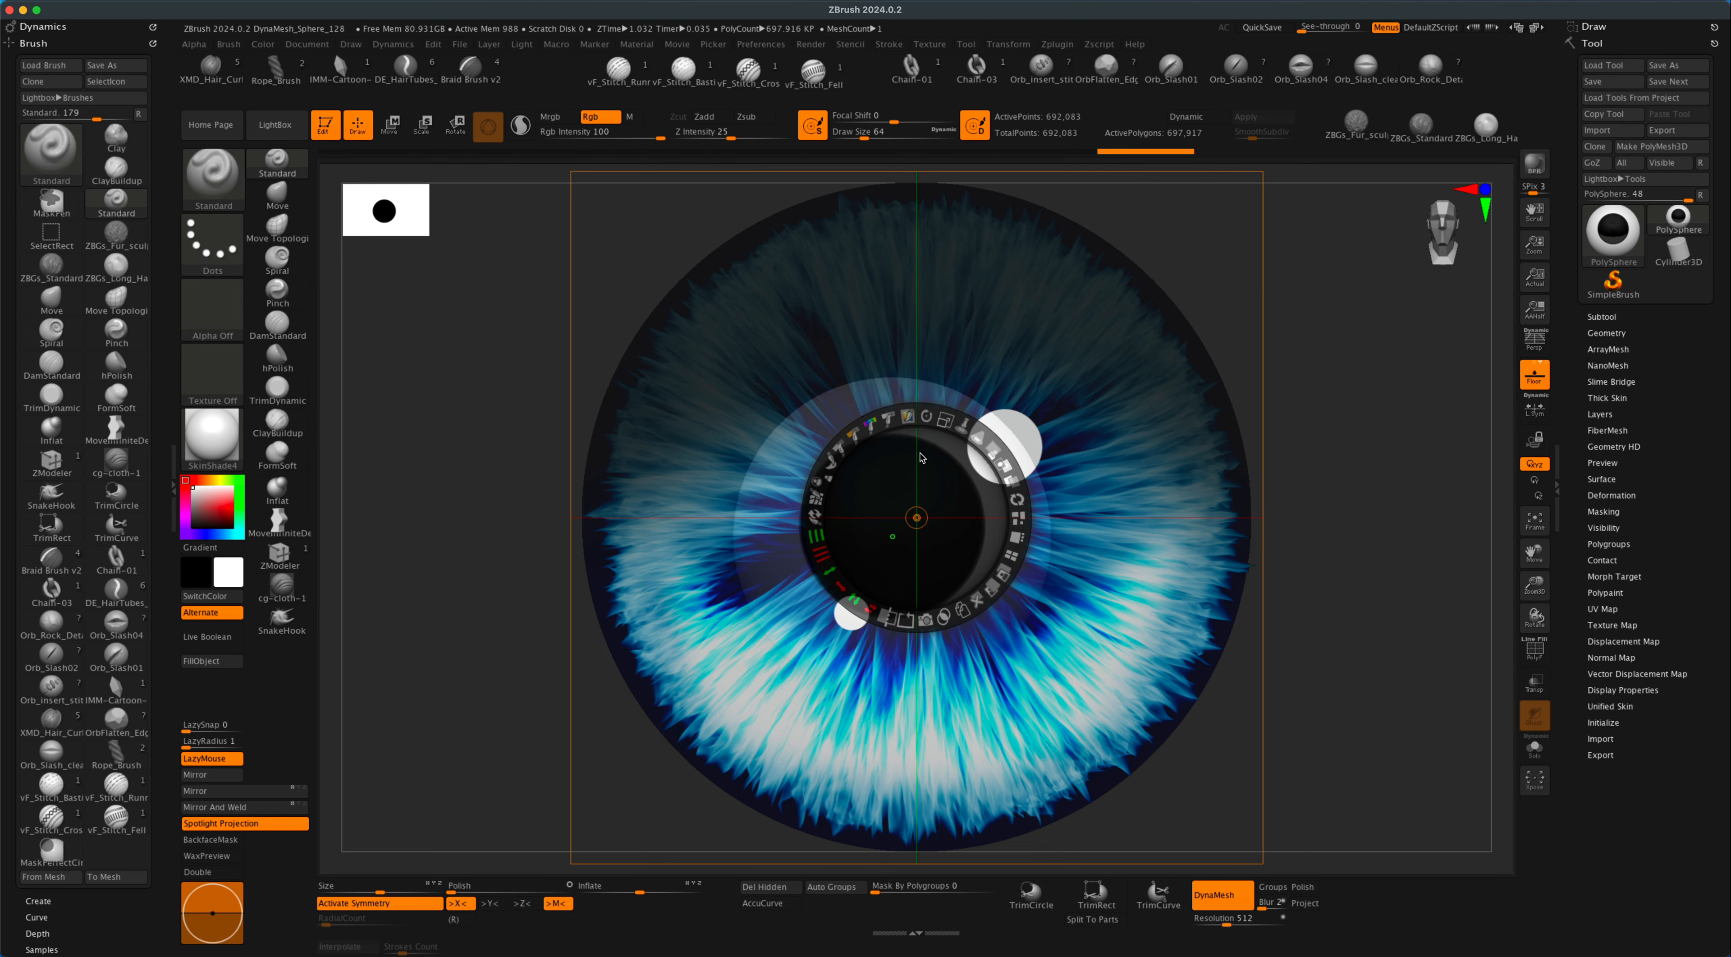
# - Scale down and position the Spotlight iris image so it fits exactly over the black circle on the sphere
pyautogui.moveTo(945, 424)
pyautogui.mouseDown()
pyautogui.moveTo(887, 431)
pyautogui.moveTo(846, 470)
pyautogui.moveTo(900, 433)
pyautogui.moveTo(964, 447)
pyautogui.mouseUp()
pyautogui.moveTo(1136, 685)
pyautogui.mouseDown()
pyautogui.moveTo(1095, 748)
pyautogui.moveTo(1113, 693)
pyautogui.mouseUp()
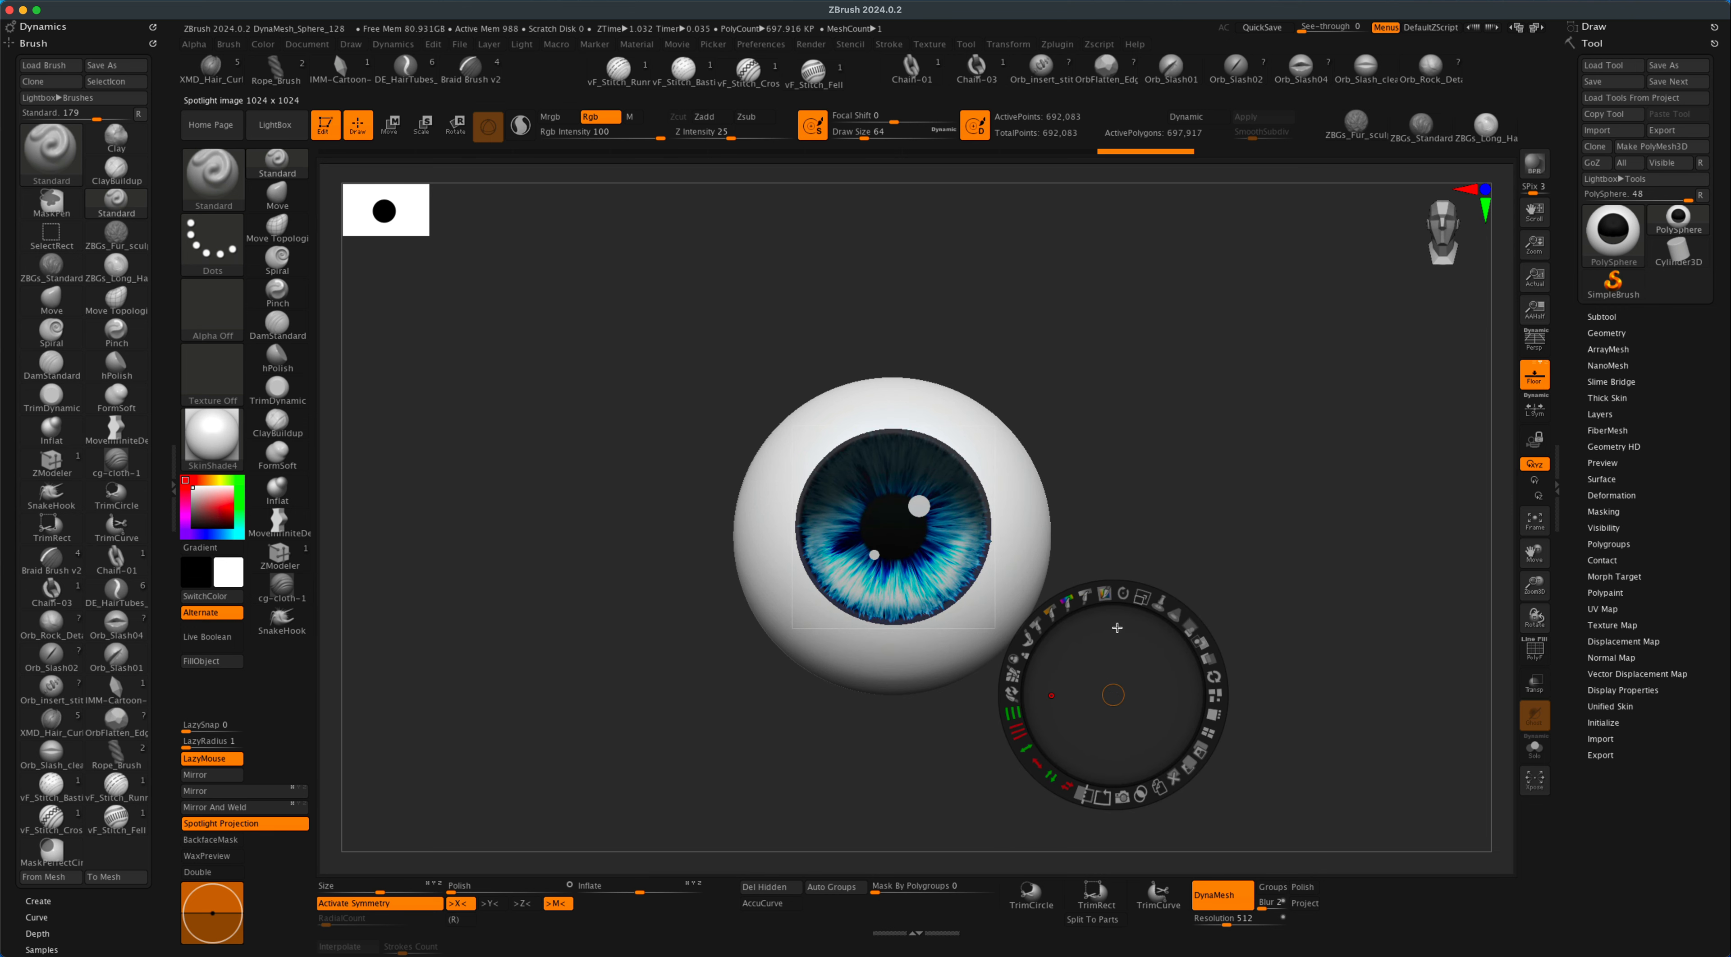
pyautogui.moveTo(1142, 599); pyautogui.dragTo(1119, 595)
pyautogui.moveTo(1113, 648)
pyautogui.mouseDown()
pyautogui.moveTo(1084, 626)
pyautogui.moveTo(1112, 577)
pyautogui.moveTo(1104, 653)
pyautogui.mouseUp()
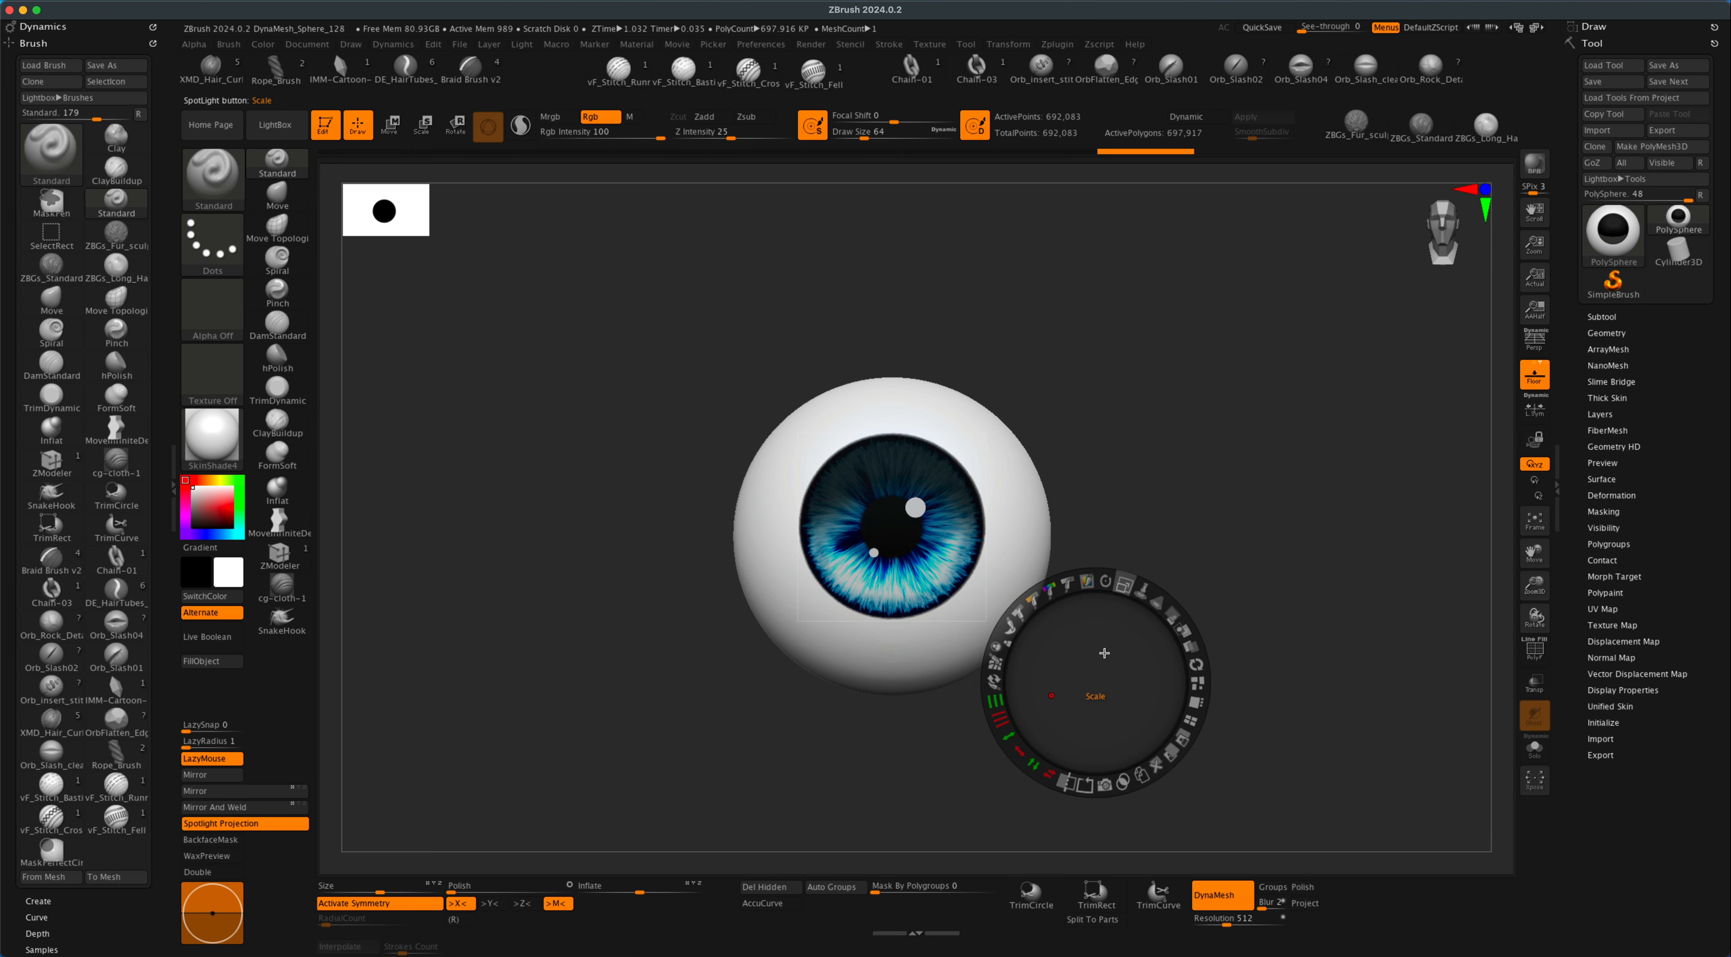
pyautogui.moveTo(1123, 588); pyautogui.dragTo(1121, 585)
pyautogui.moveTo(1113, 658); pyautogui.dragTo(1109, 655)
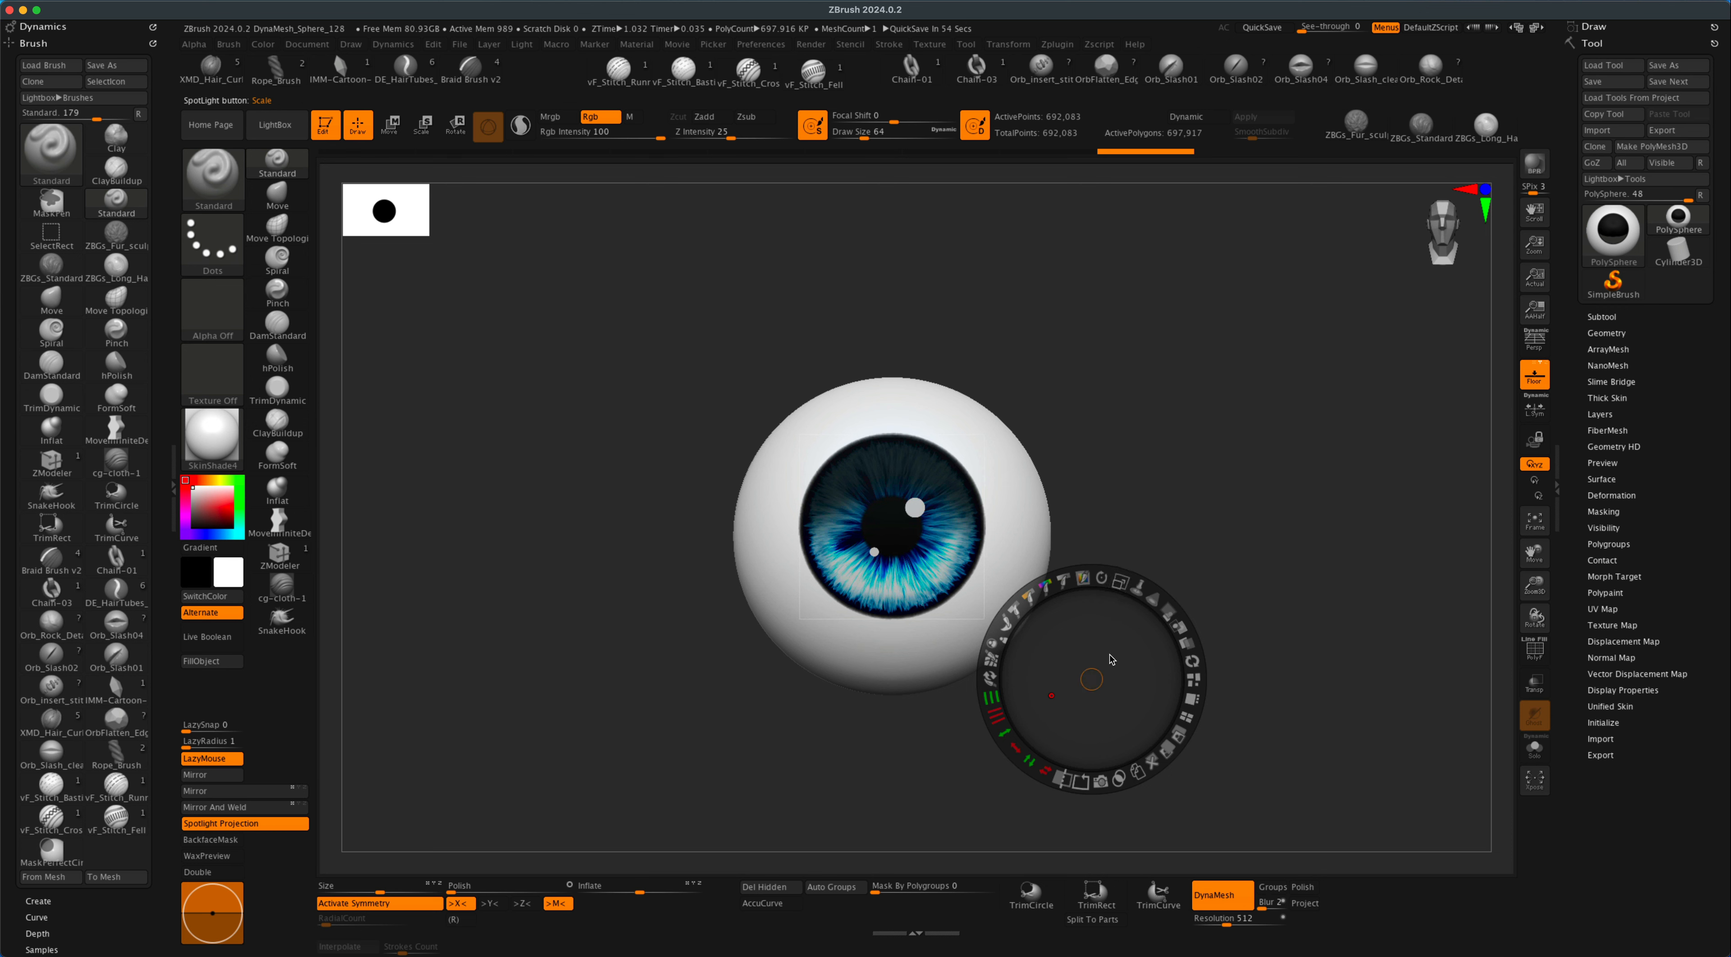
# - With Draw Size at about 445 and symmetry off, paint the iris image onto the black circle, and turn off Spotlight
pyautogui.press('z')
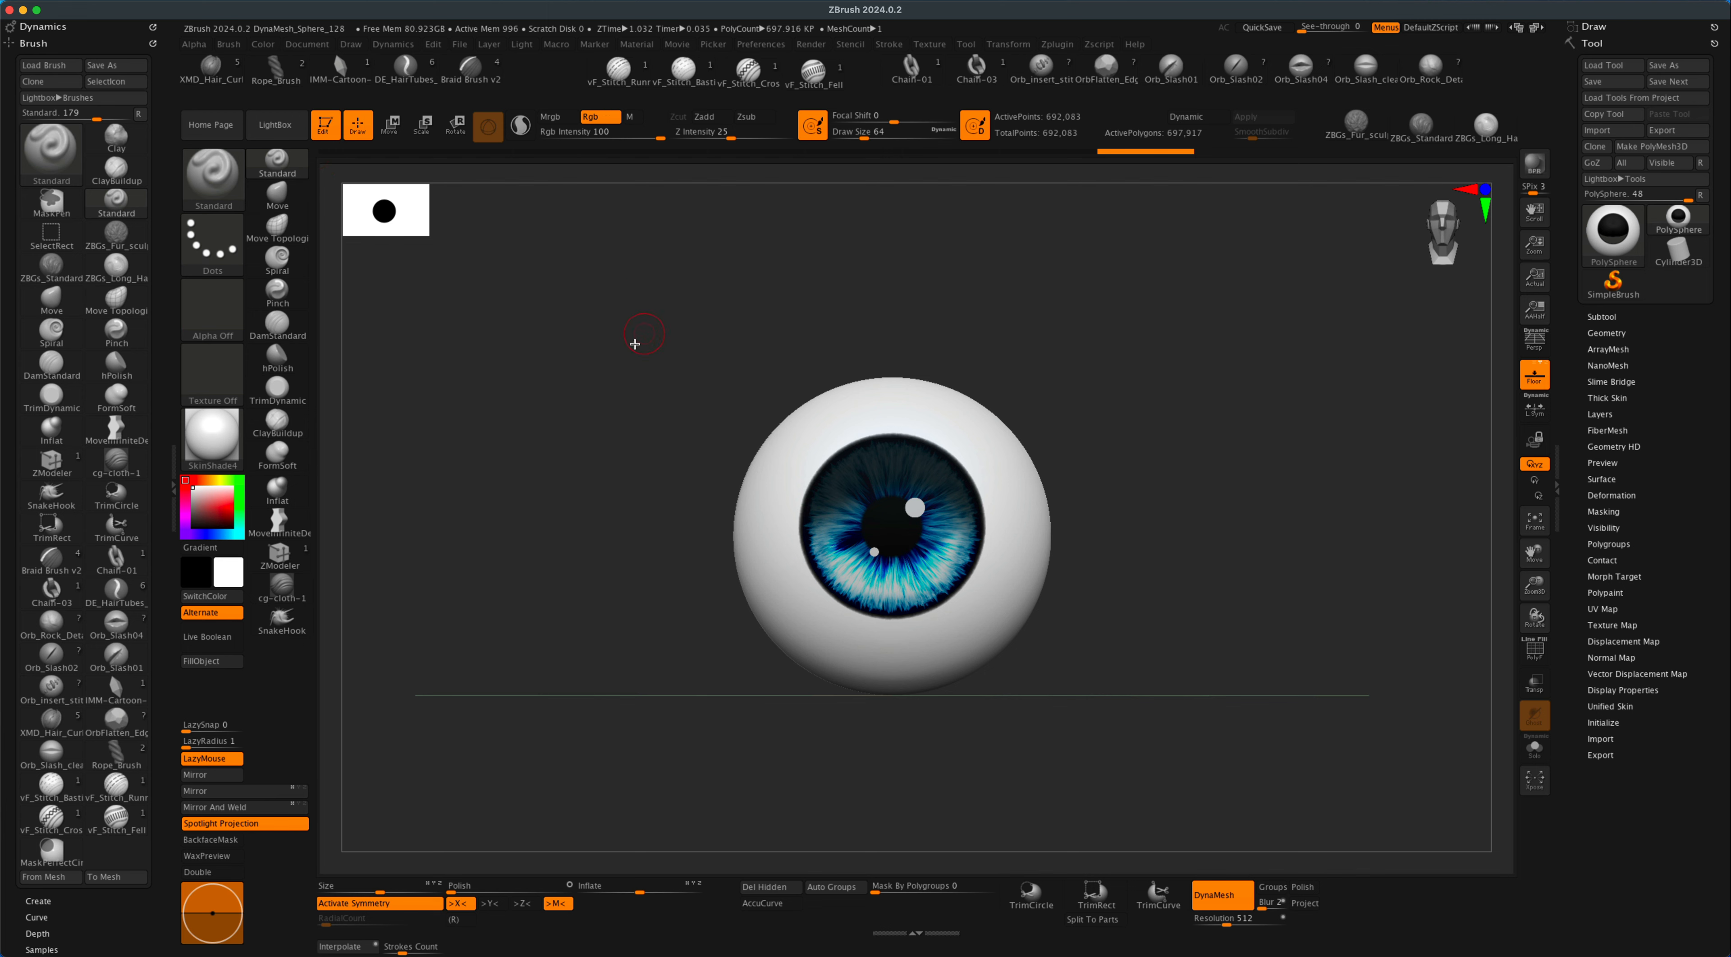
pyautogui.press('s')
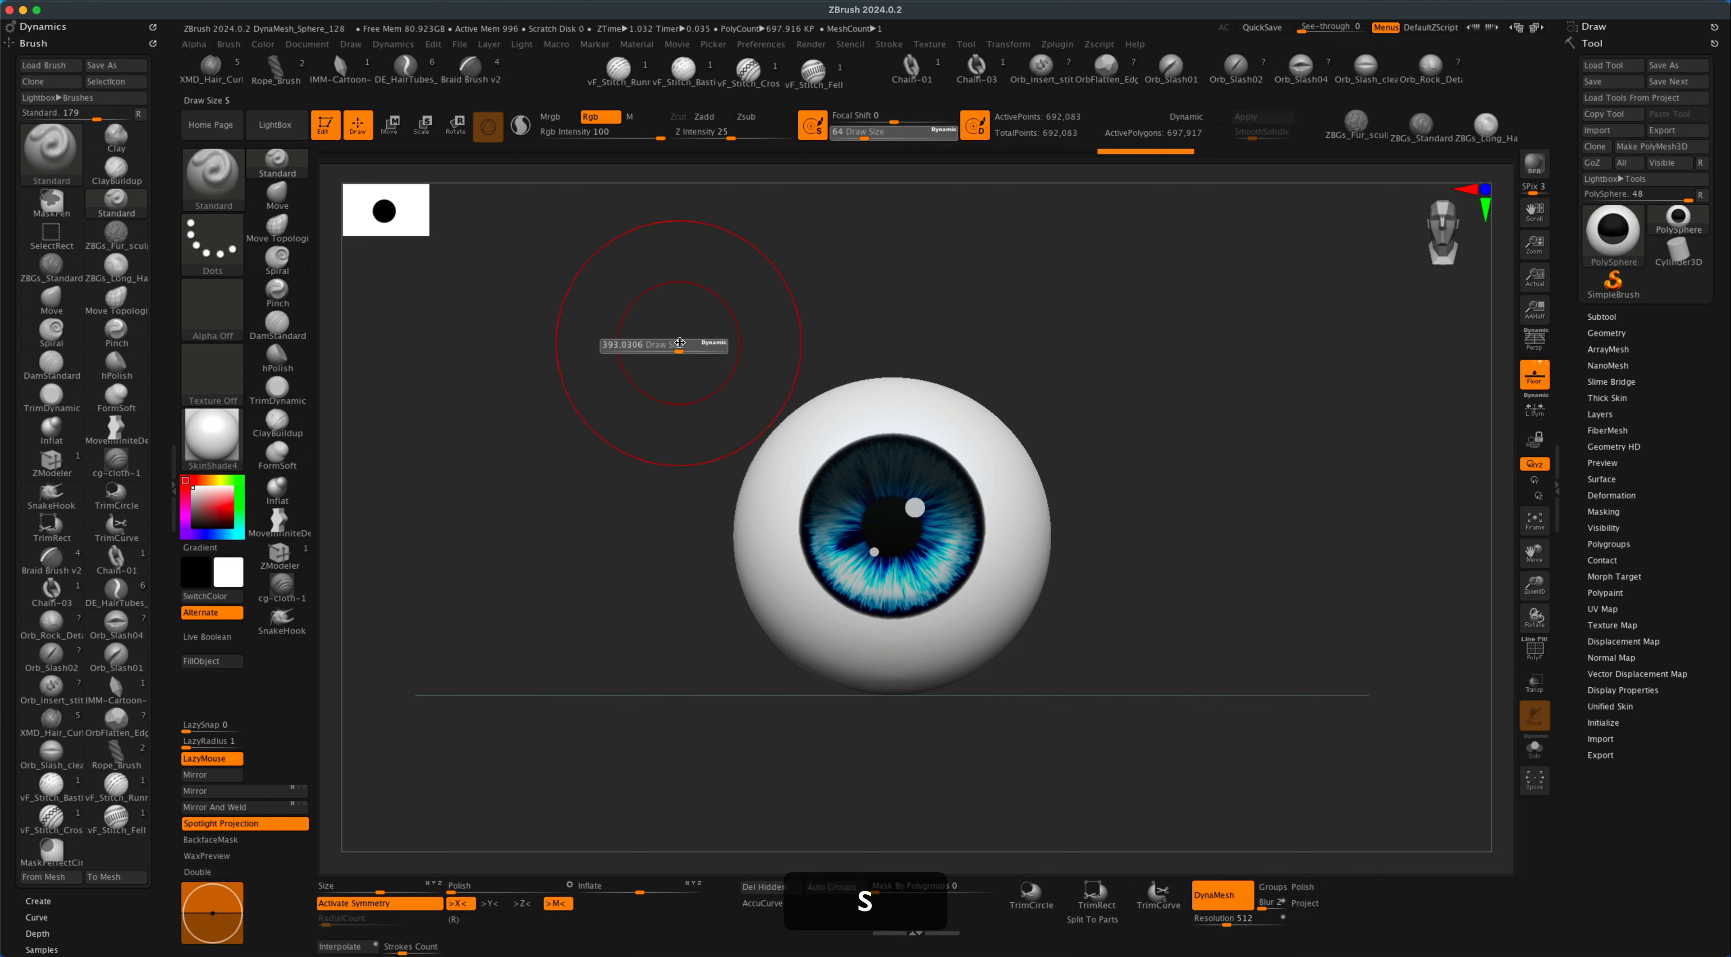
pyautogui.moveTo(680, 343); pyautogui.dragTo(688, 343)
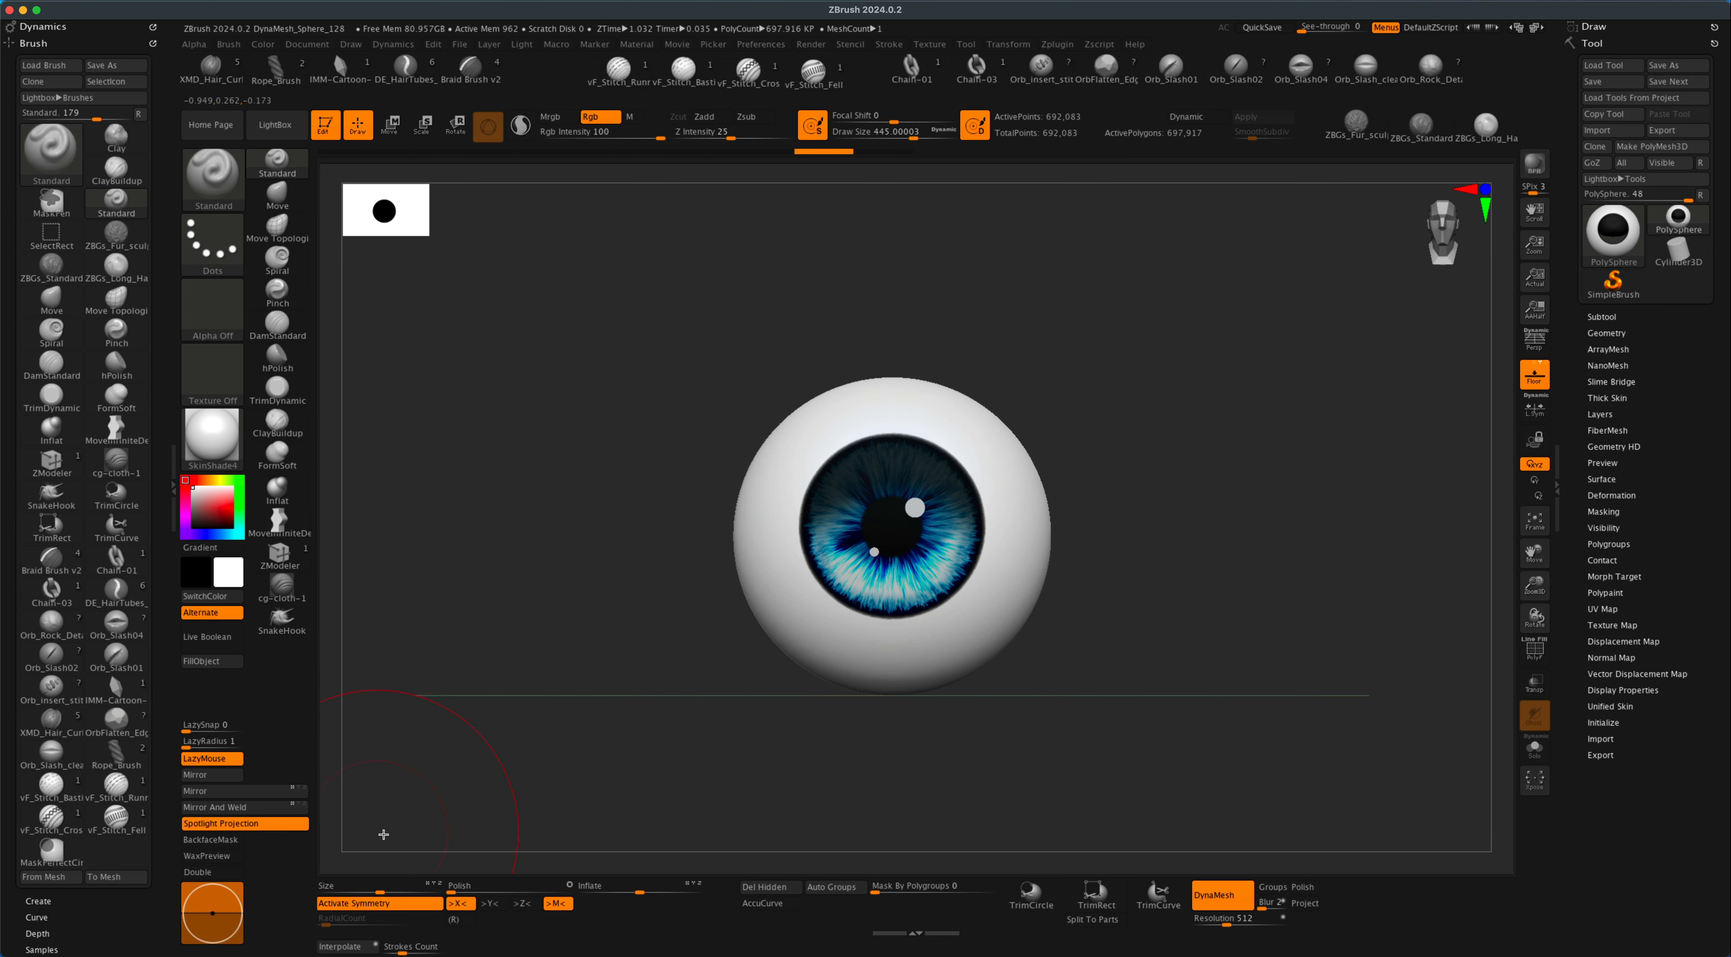
pyautogui.press('x')
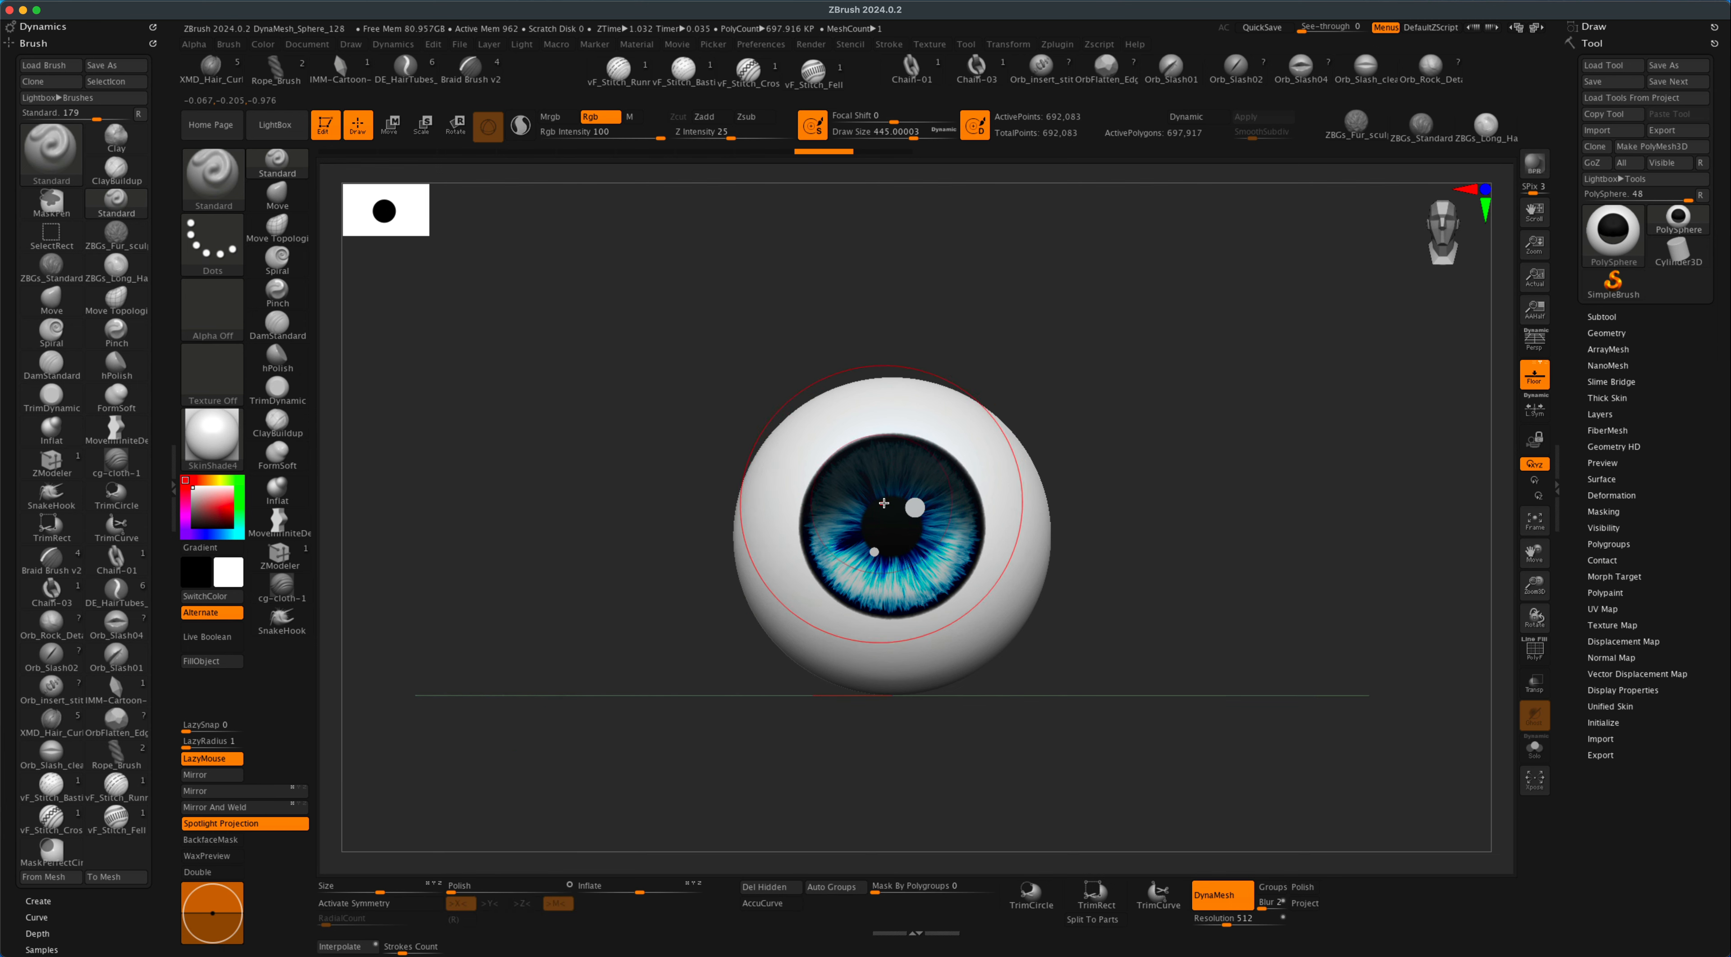
pyautogui.moveTo(846, 475)
pyautogui.mouseDown()
pyautogui.moveTo(832, 508)
pyautogui.moveTo(879, 597)
pyautogui.moveTo(975, 515)
pyautogui.mouseUp()
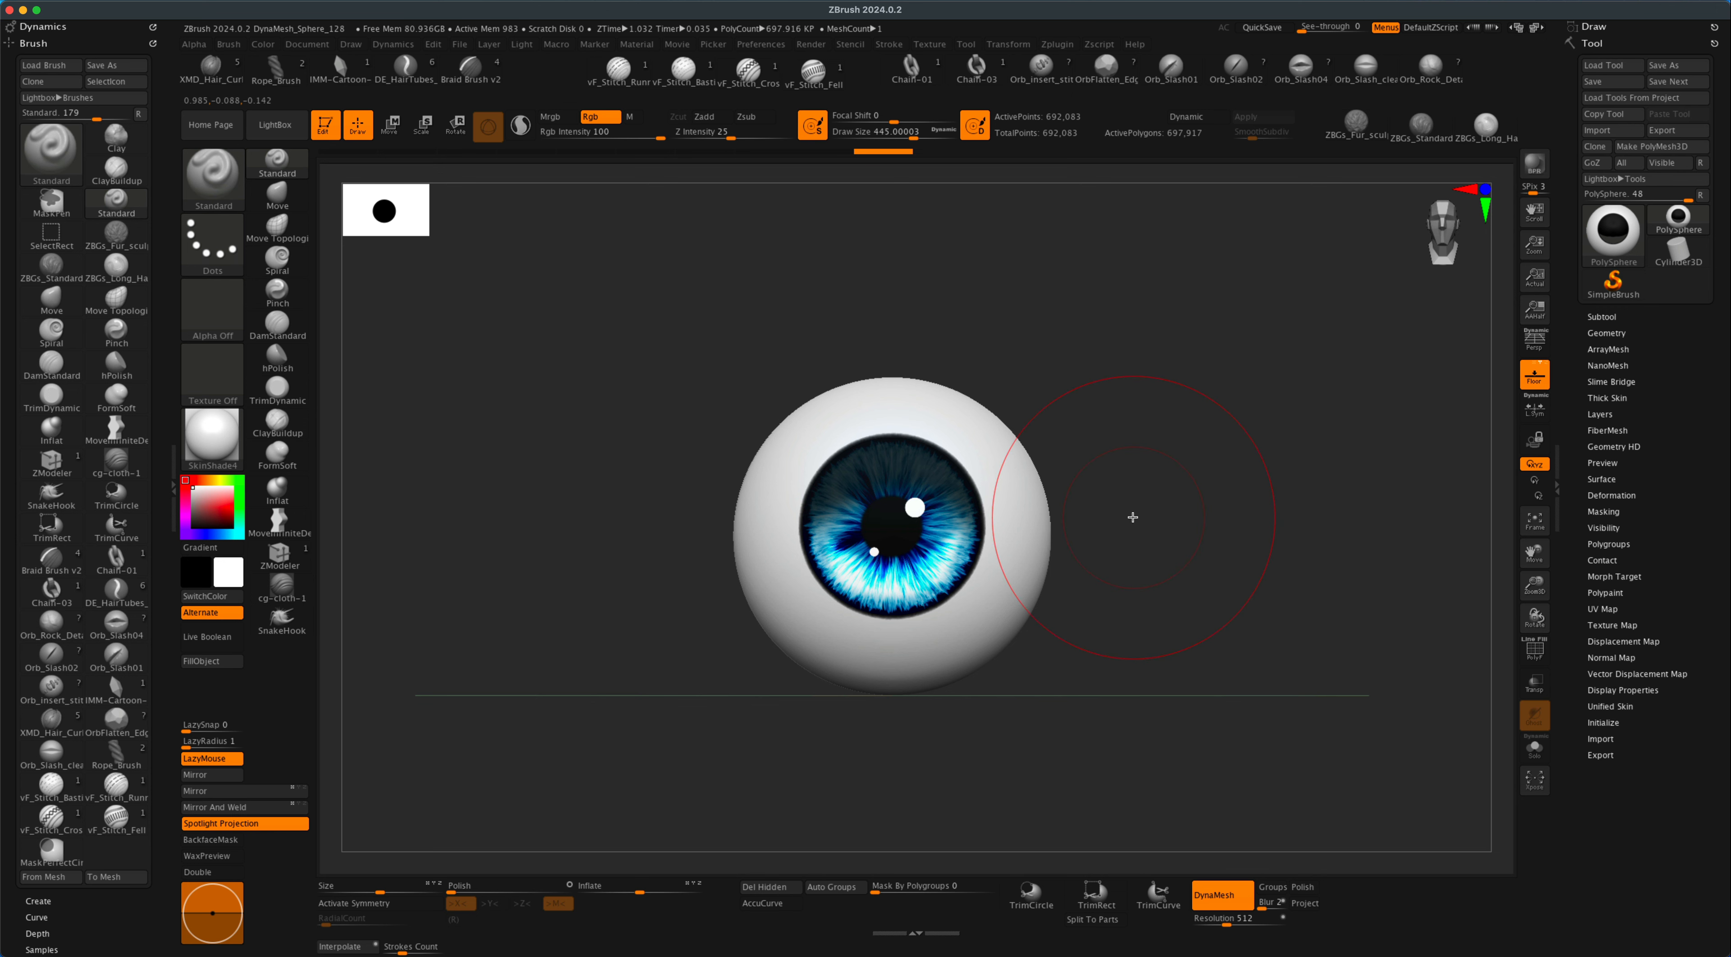
pyautogui.hotkey('shift', 'z')
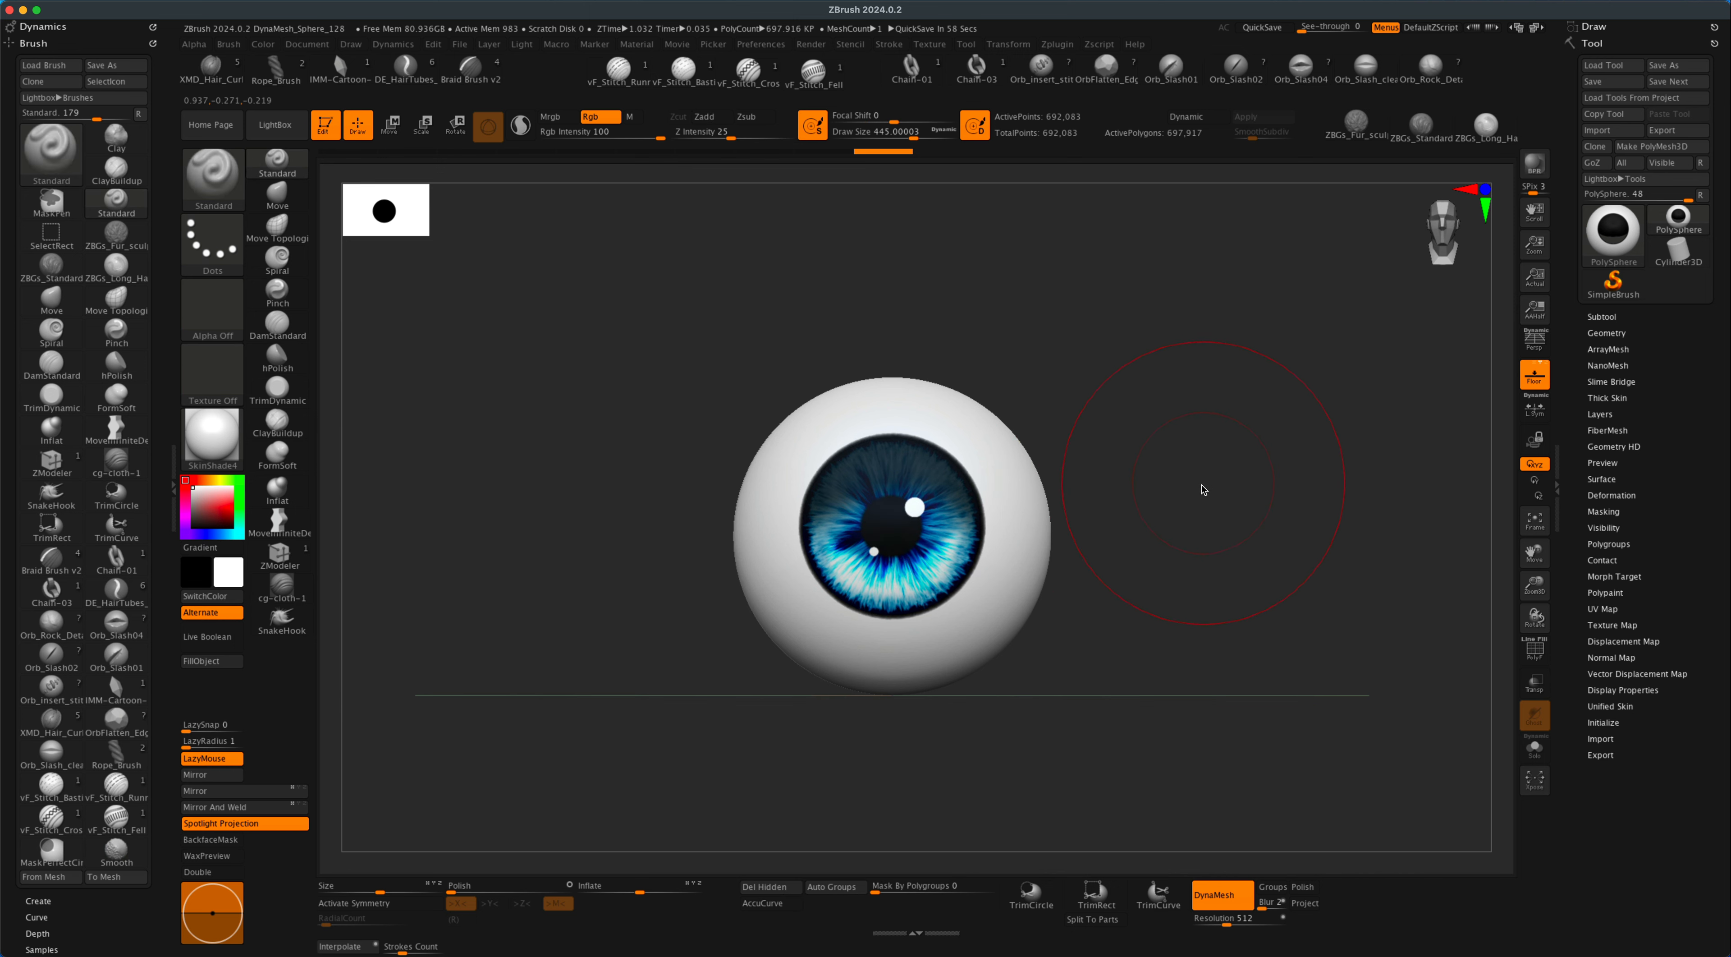
# - Using the MaskRect brush in side view, mask the iris side of the eyeball, leaving the back with its black circle unmasked
pyautogui.moveTo(1203, 489); pyautogui.dragTo(1171, 544)
pyautogui.moveTo(1187, 328); pyautogui.dragTo(1089, 494)
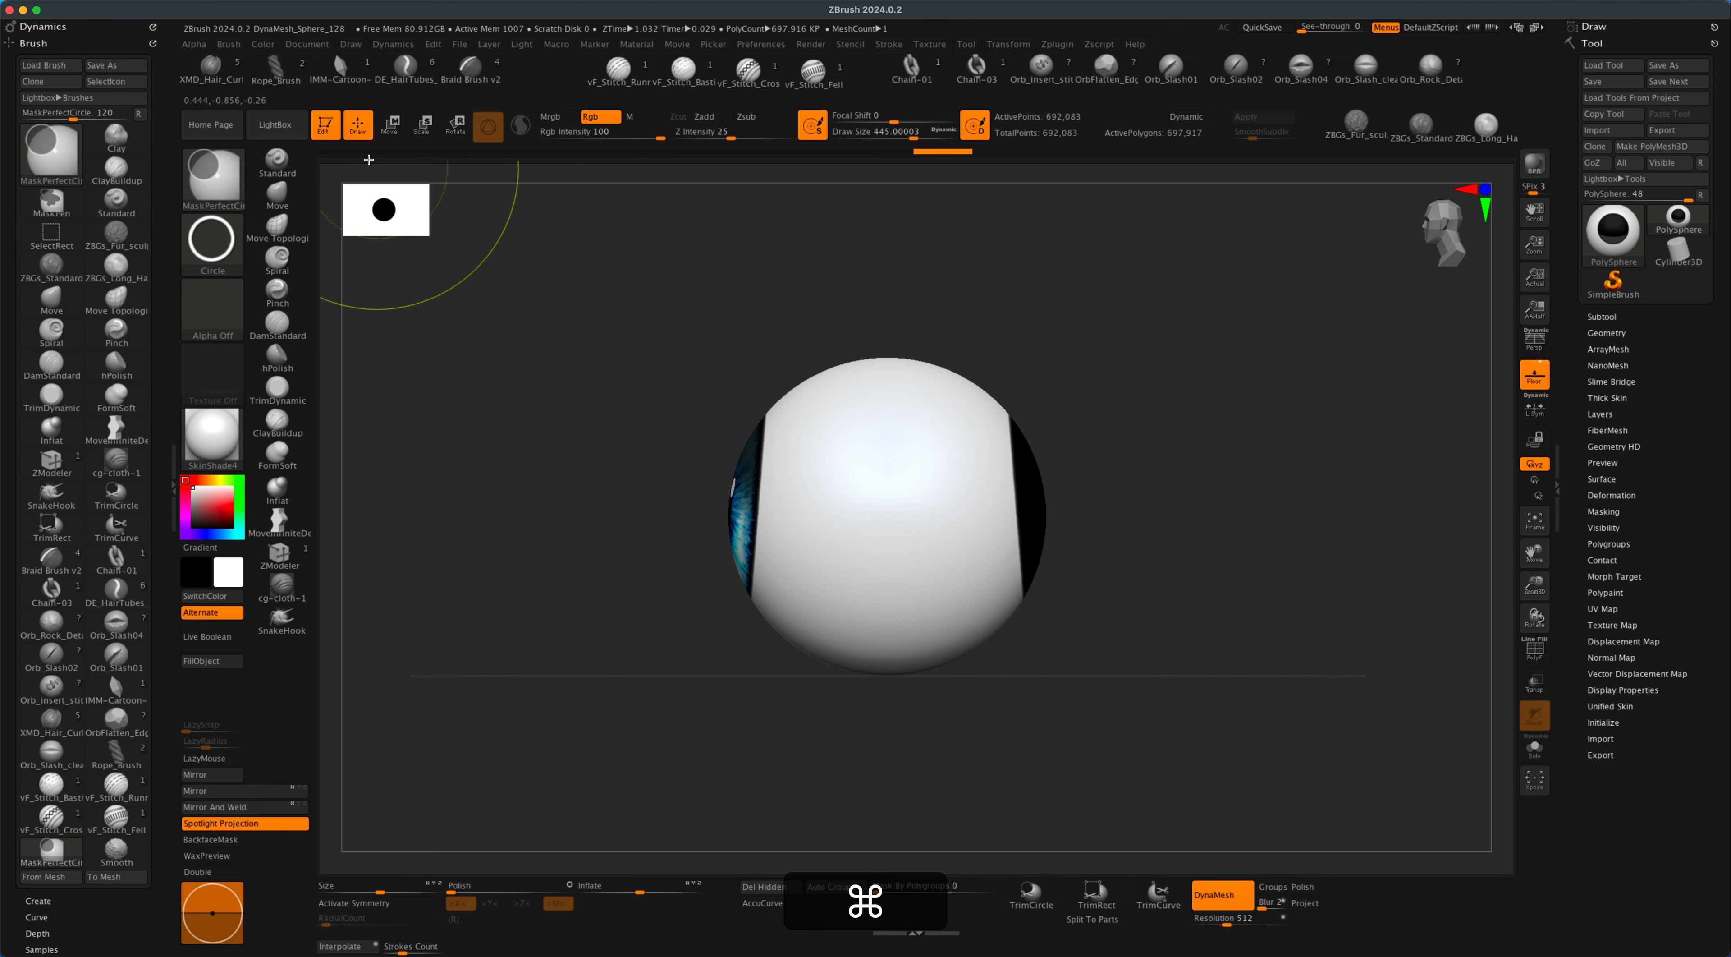
pyautogui.keyDown('super'); pyautogui.click(276, 126); pyautogui.keyUp('super')
pyautogui.click(839, 673)
pyautogui.keyDown('super'); pyautogui.click(218, 189); pyautogui.keyUp('super')
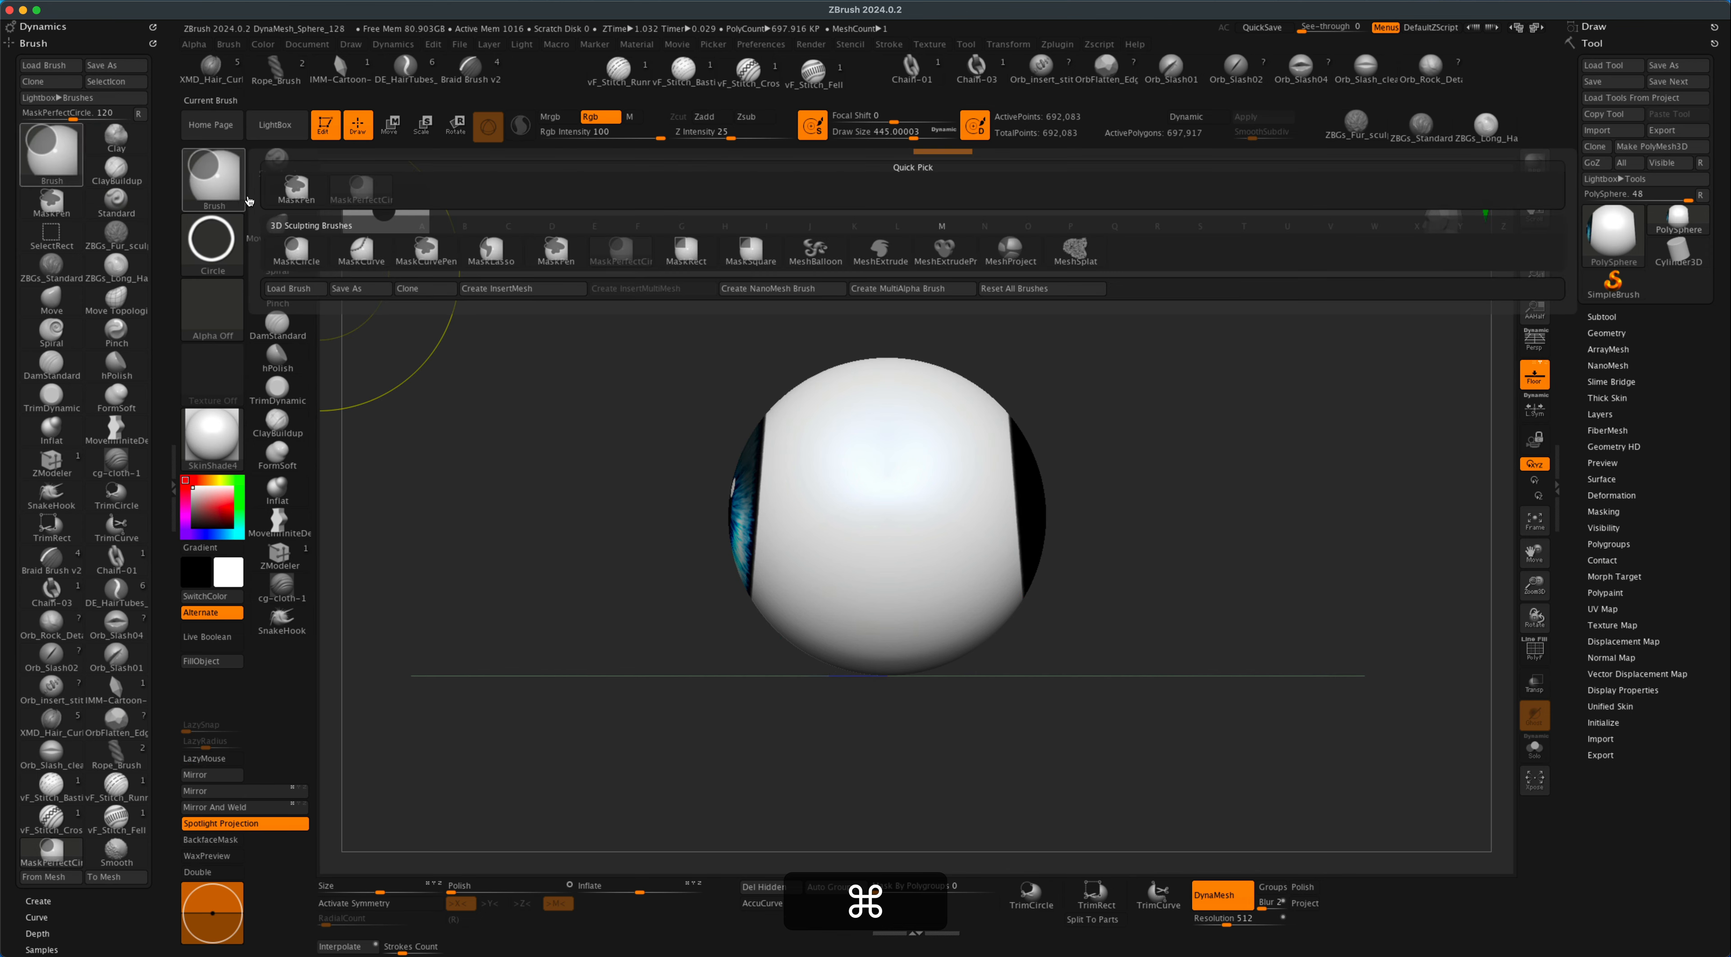
pyautogui.keyDown('super'); pyautogui.click(686, 251); pyautogui.keyUp('super')
pyautogui.moveTo(1154, 315); pyautogui.dragTo(951, 740)
pyautogui.keyDown('super'); pyautogui.click(940, 740); pyautogui.keyUp('super')
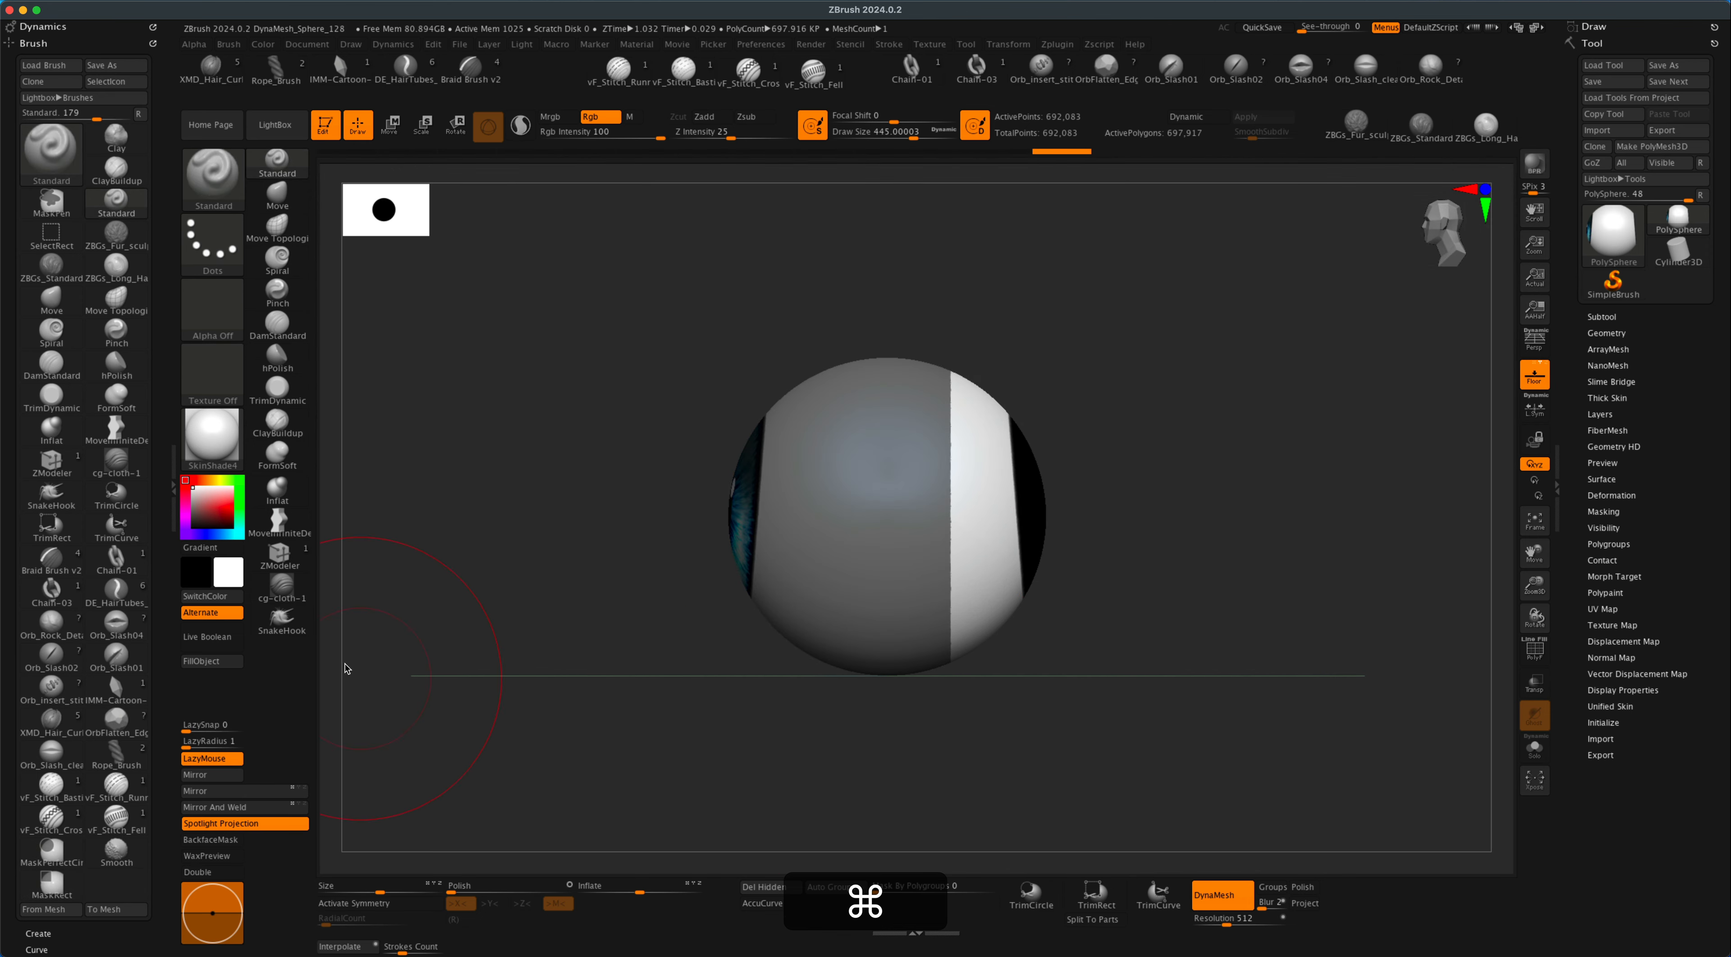
# - Fill the unmasked back of the eyeball with white and clear the mask
pyautogui.click(213, 667)
pyautogui.moveTo(585, 691); pyautogui.dragTo(695, 737)
pyautogui.moveTo(860, 753)
pyautogui.mouseDown()
pyautogui.moveTo(1005, 757)
pyautogui.moveTo(695, 589)
pyautogui.mouseUp()
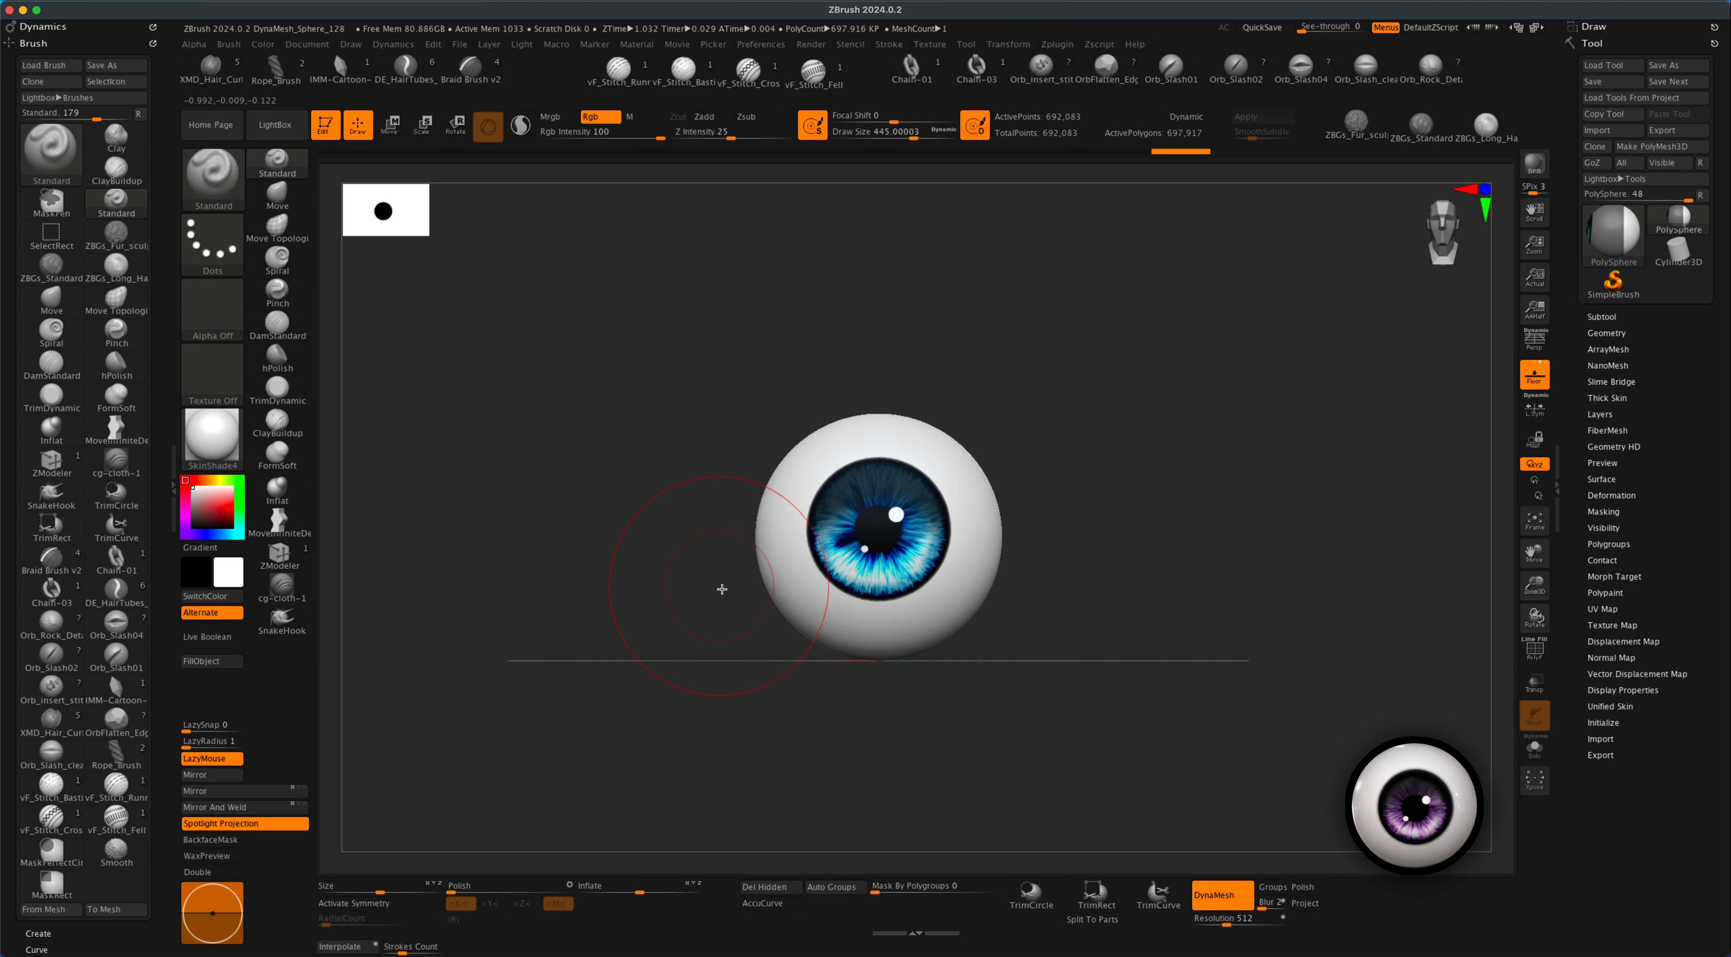
# - Apply the Plastic material to the eyeball and make a Best Preview Render of it in perspective view
pyautogui.click(220, 440)
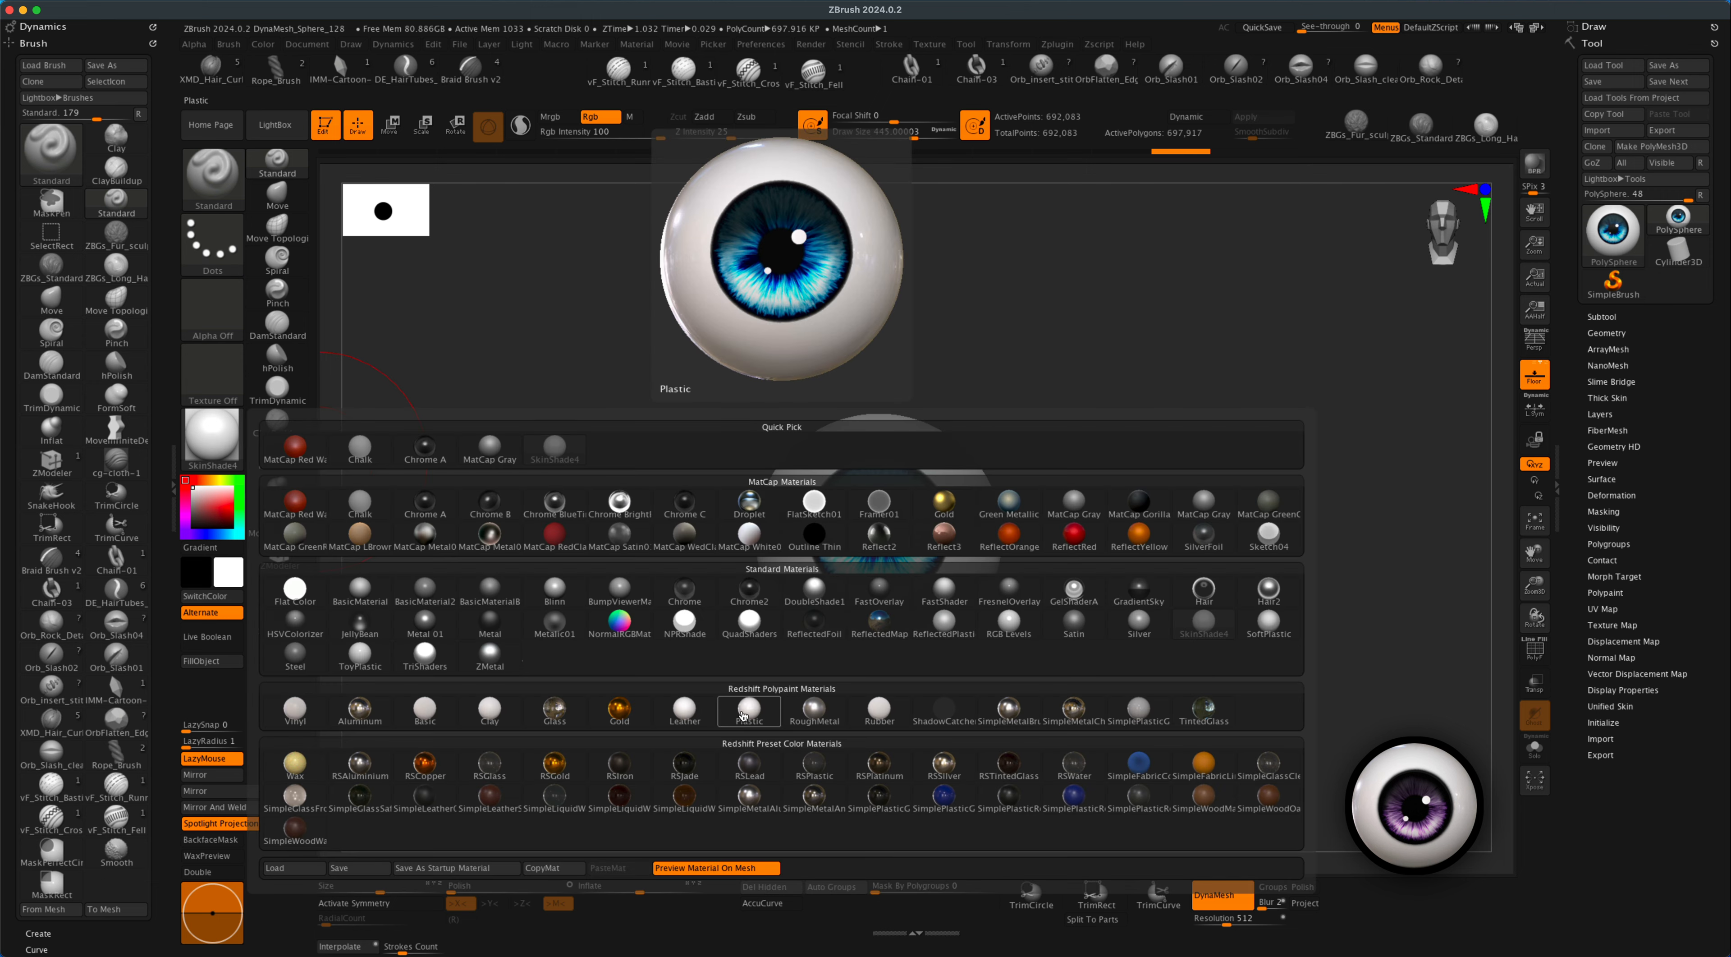
pyautogui.click(744, 715)
pyautogui.click(693, 757)
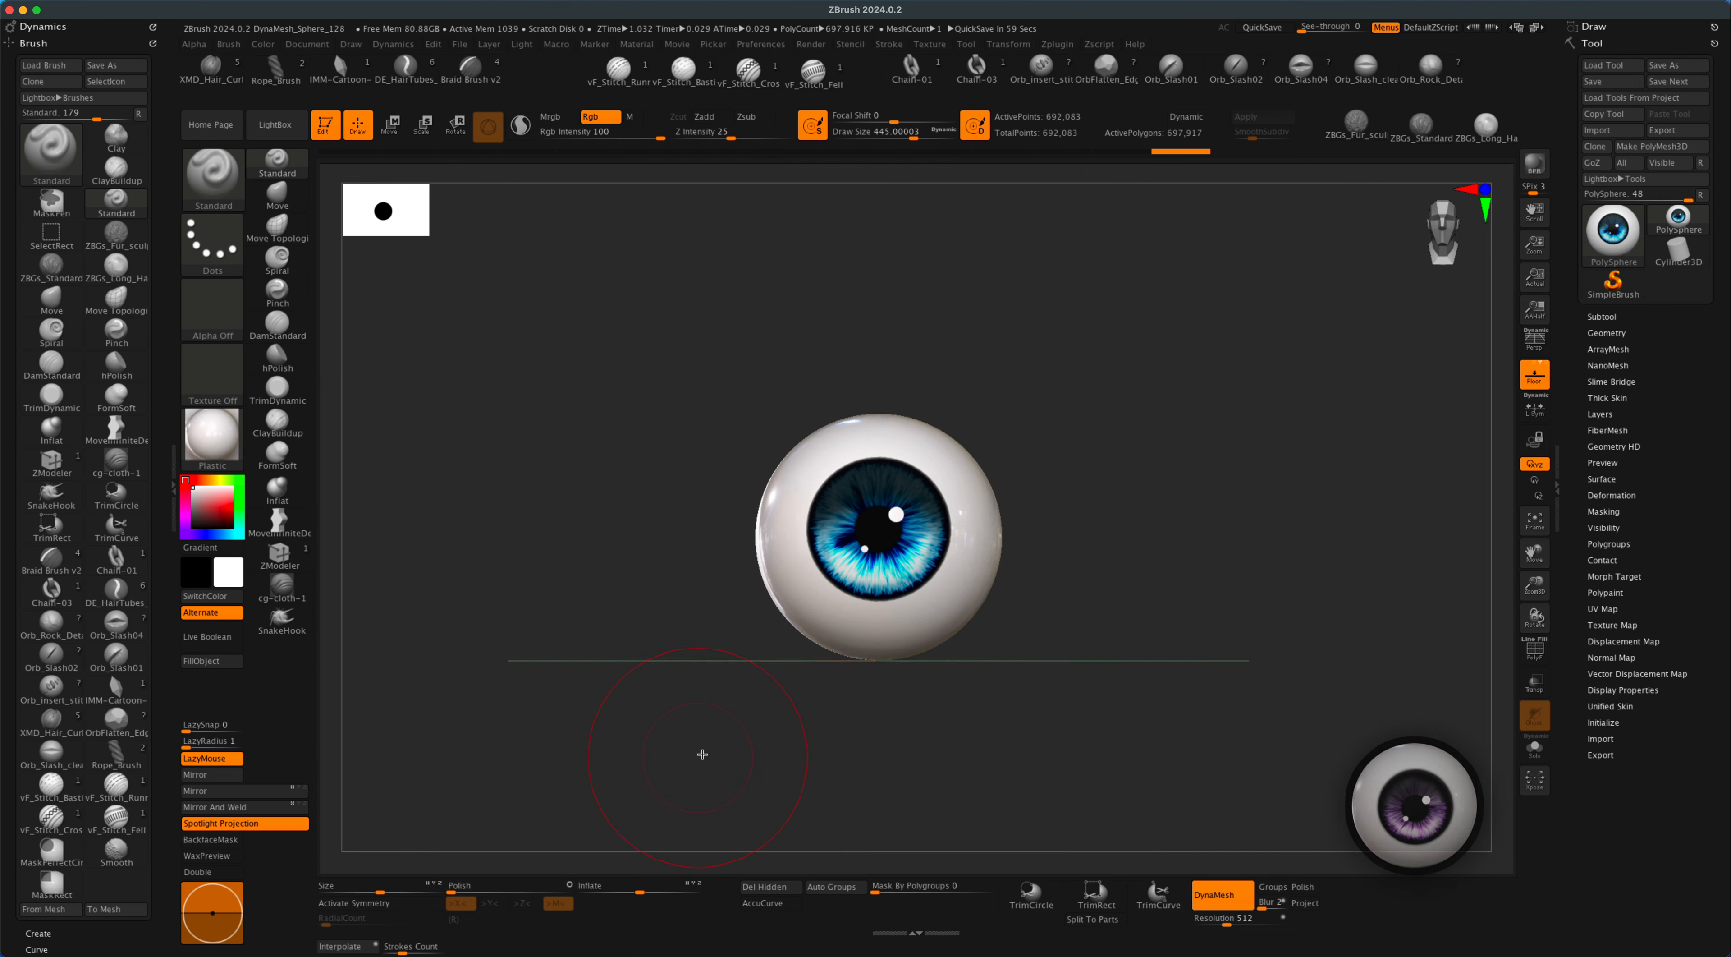
pyautogui.moveTo(1116, 708); pyautogui.dragTo(1170, 645)
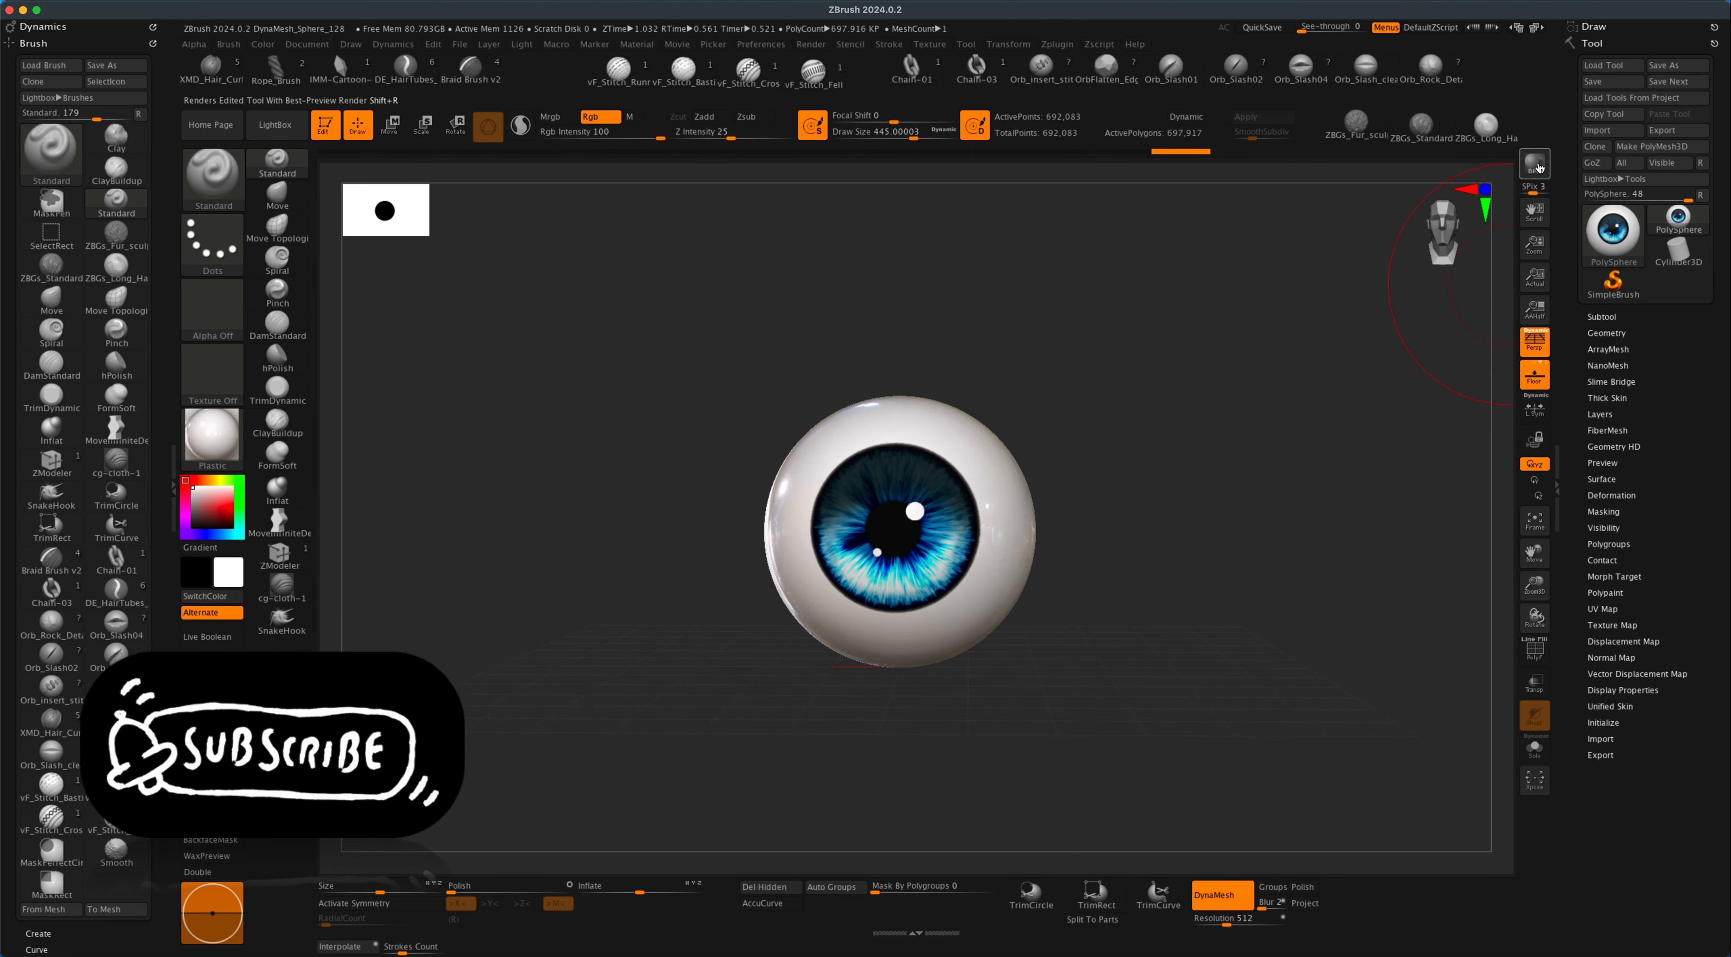
pyautogui.click(1539, 166)
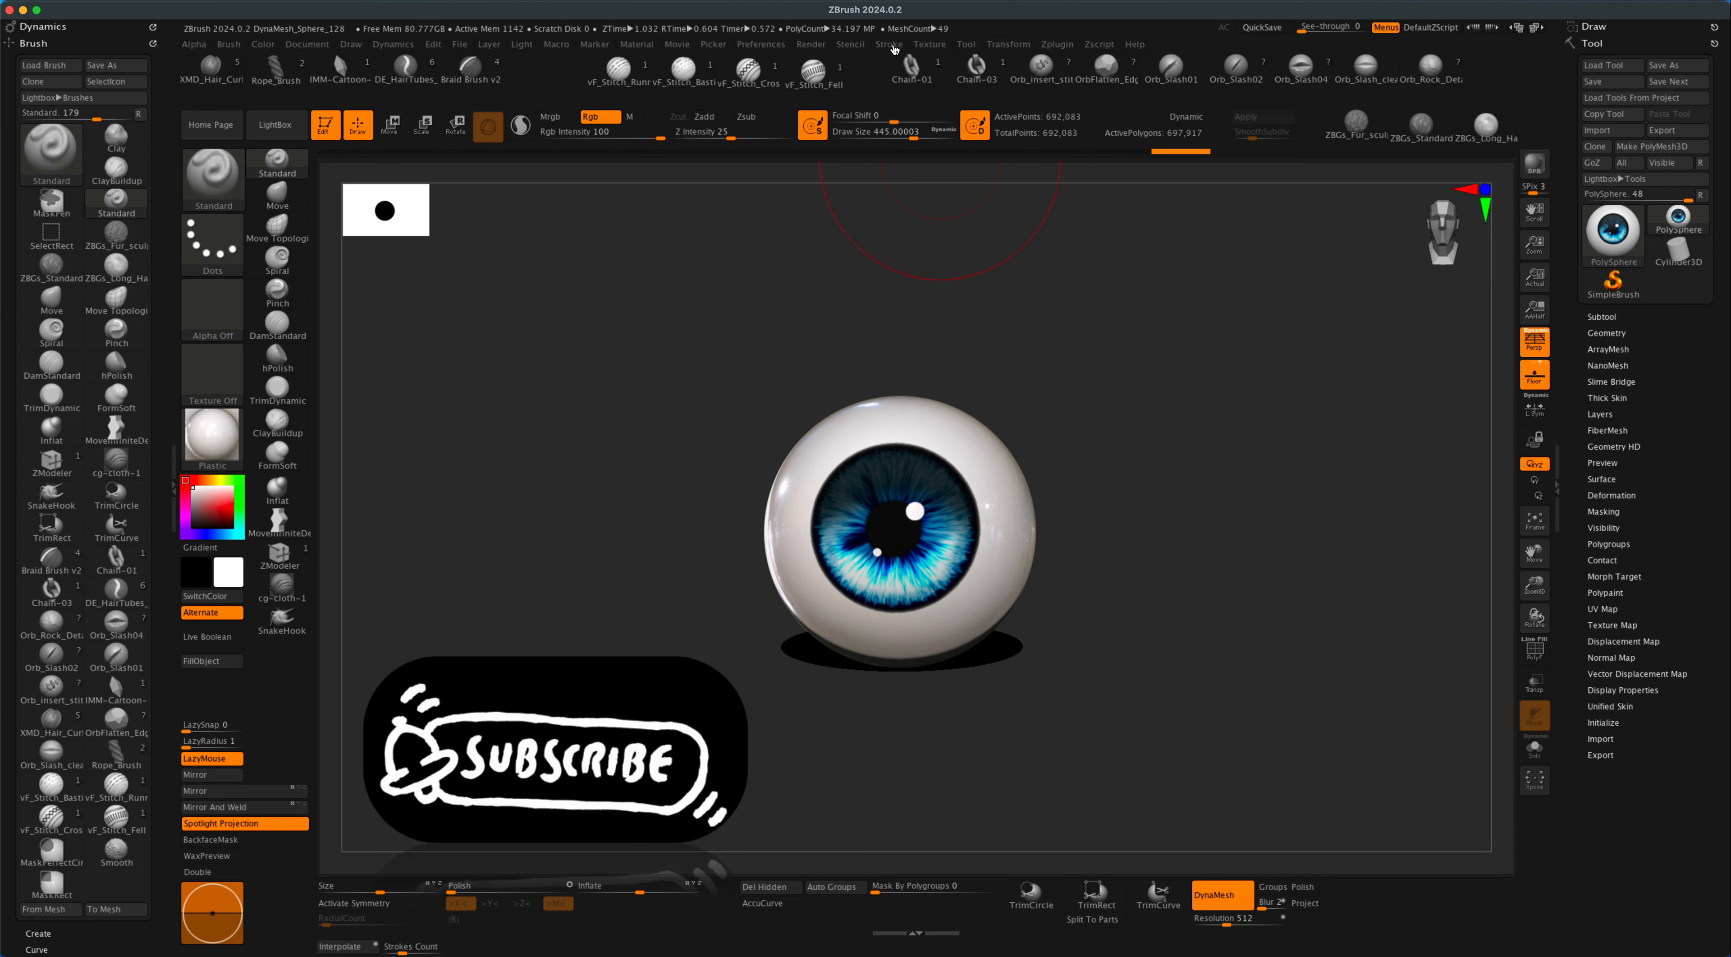
# - Enable the F3 Sharpen filter in the BPR filters and set its Radius to 28
pyautogui.click(812, 44)
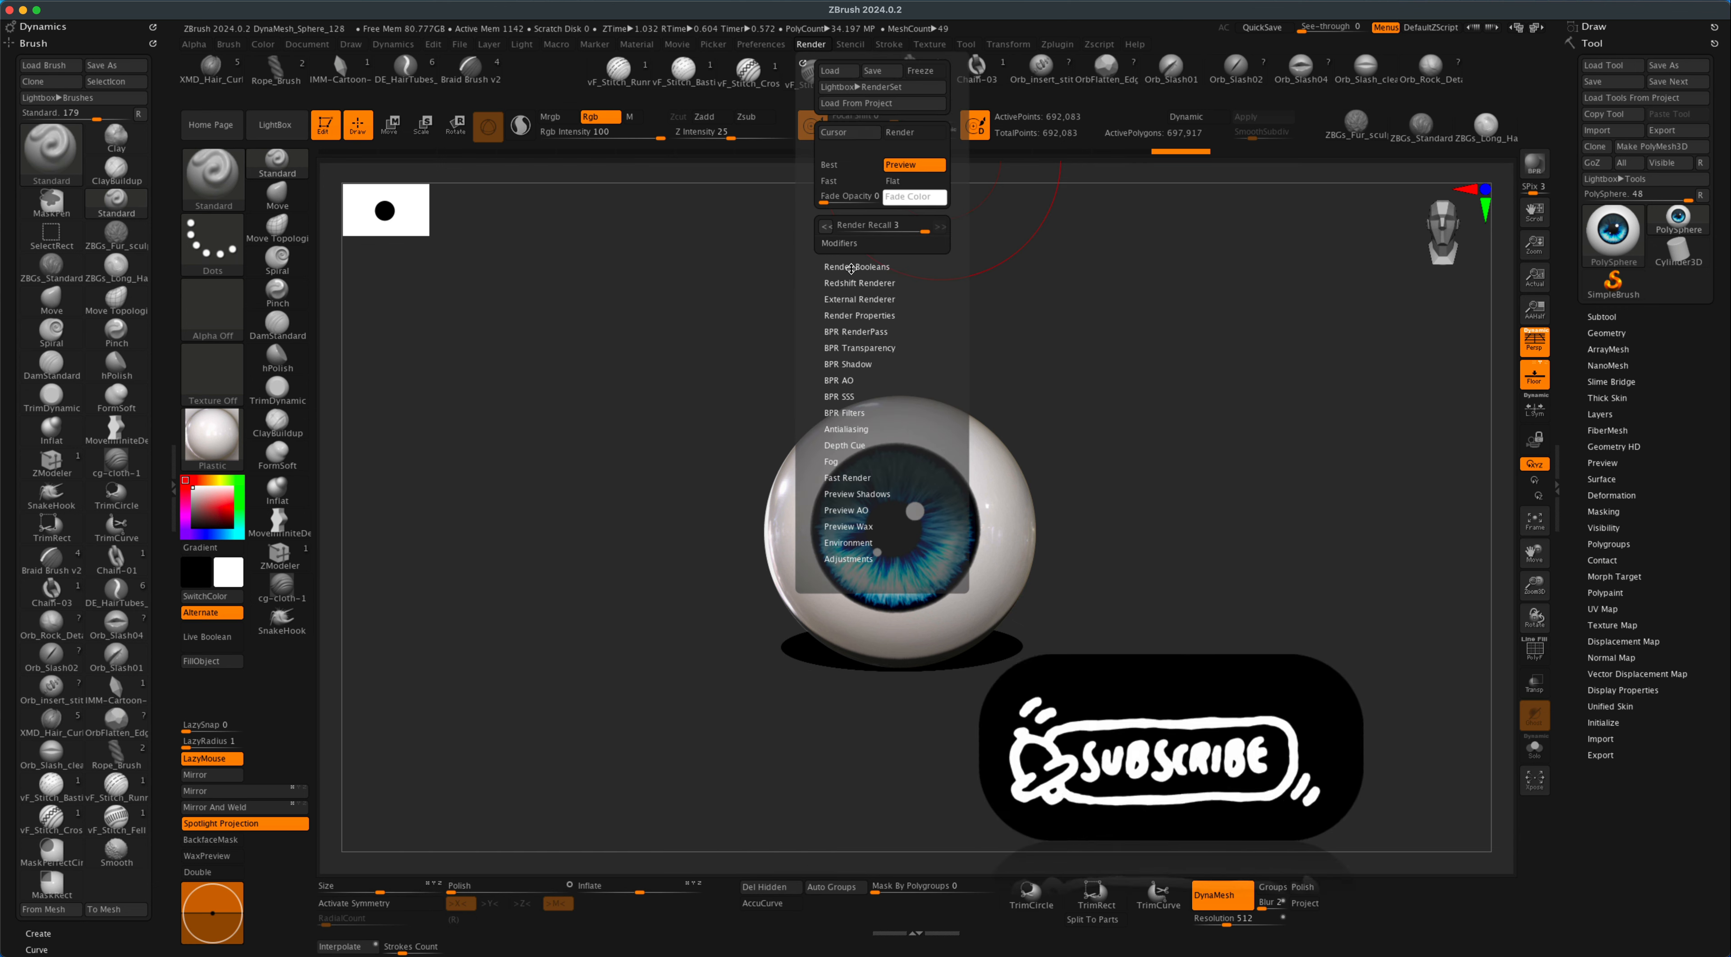
pyautogui.click(855, 413)
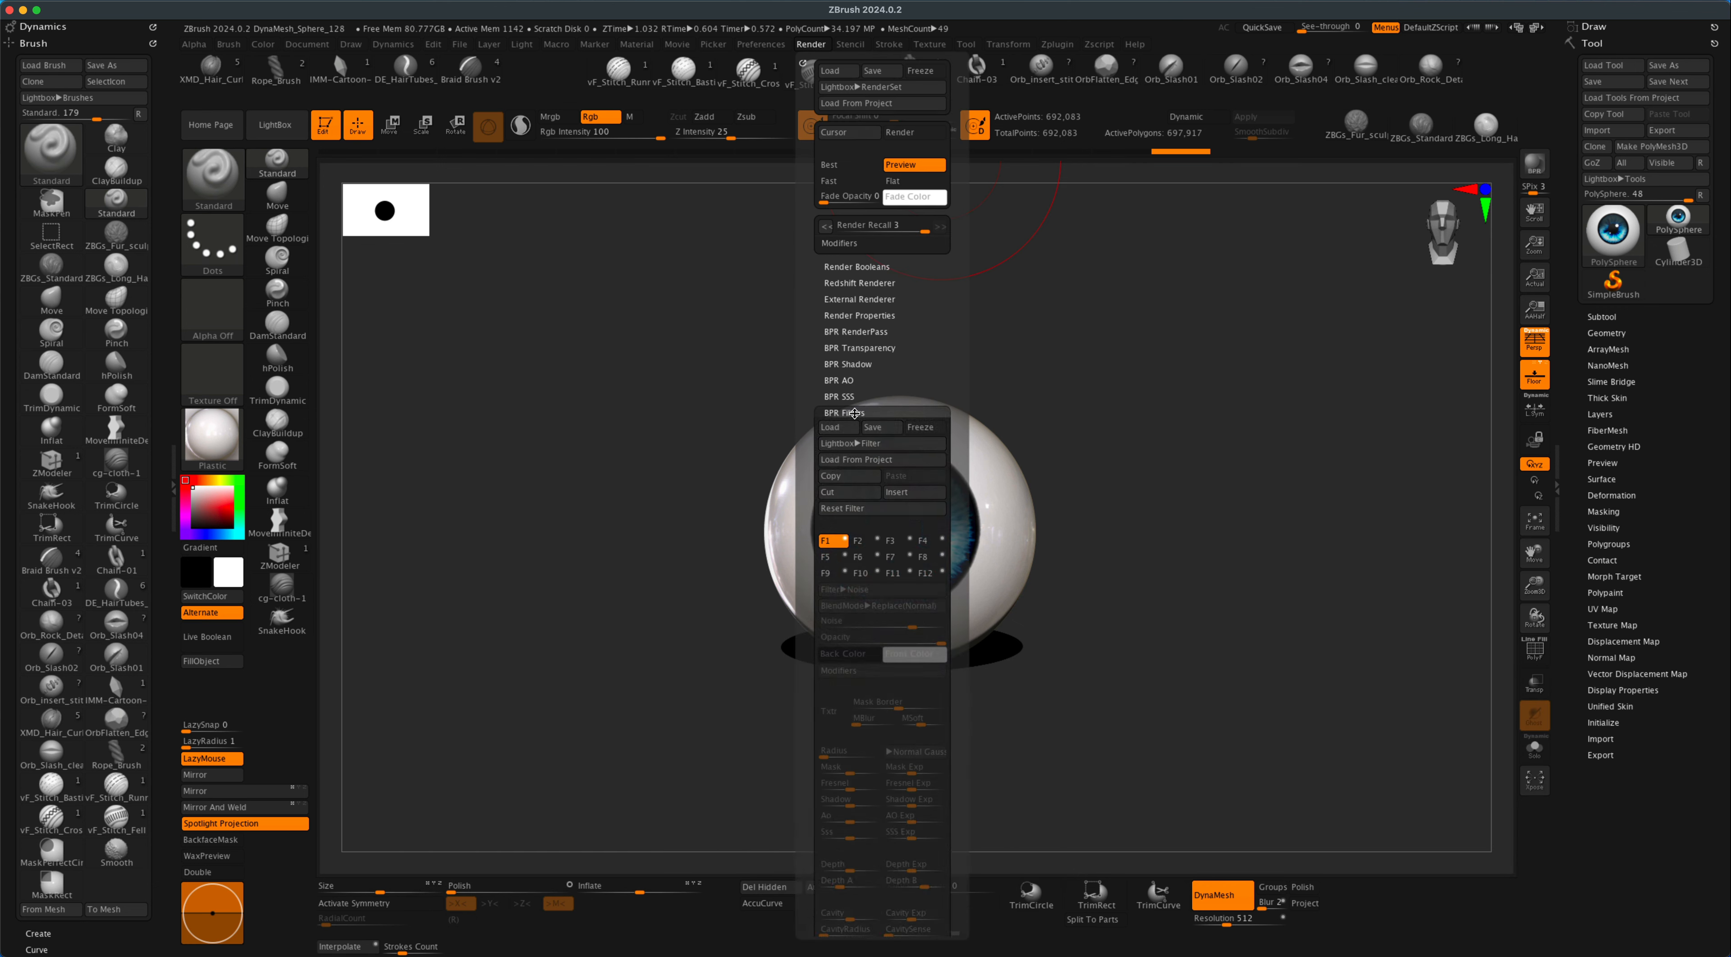
pyautogui.click(902, 542)
pyautogui.click(909, 540)
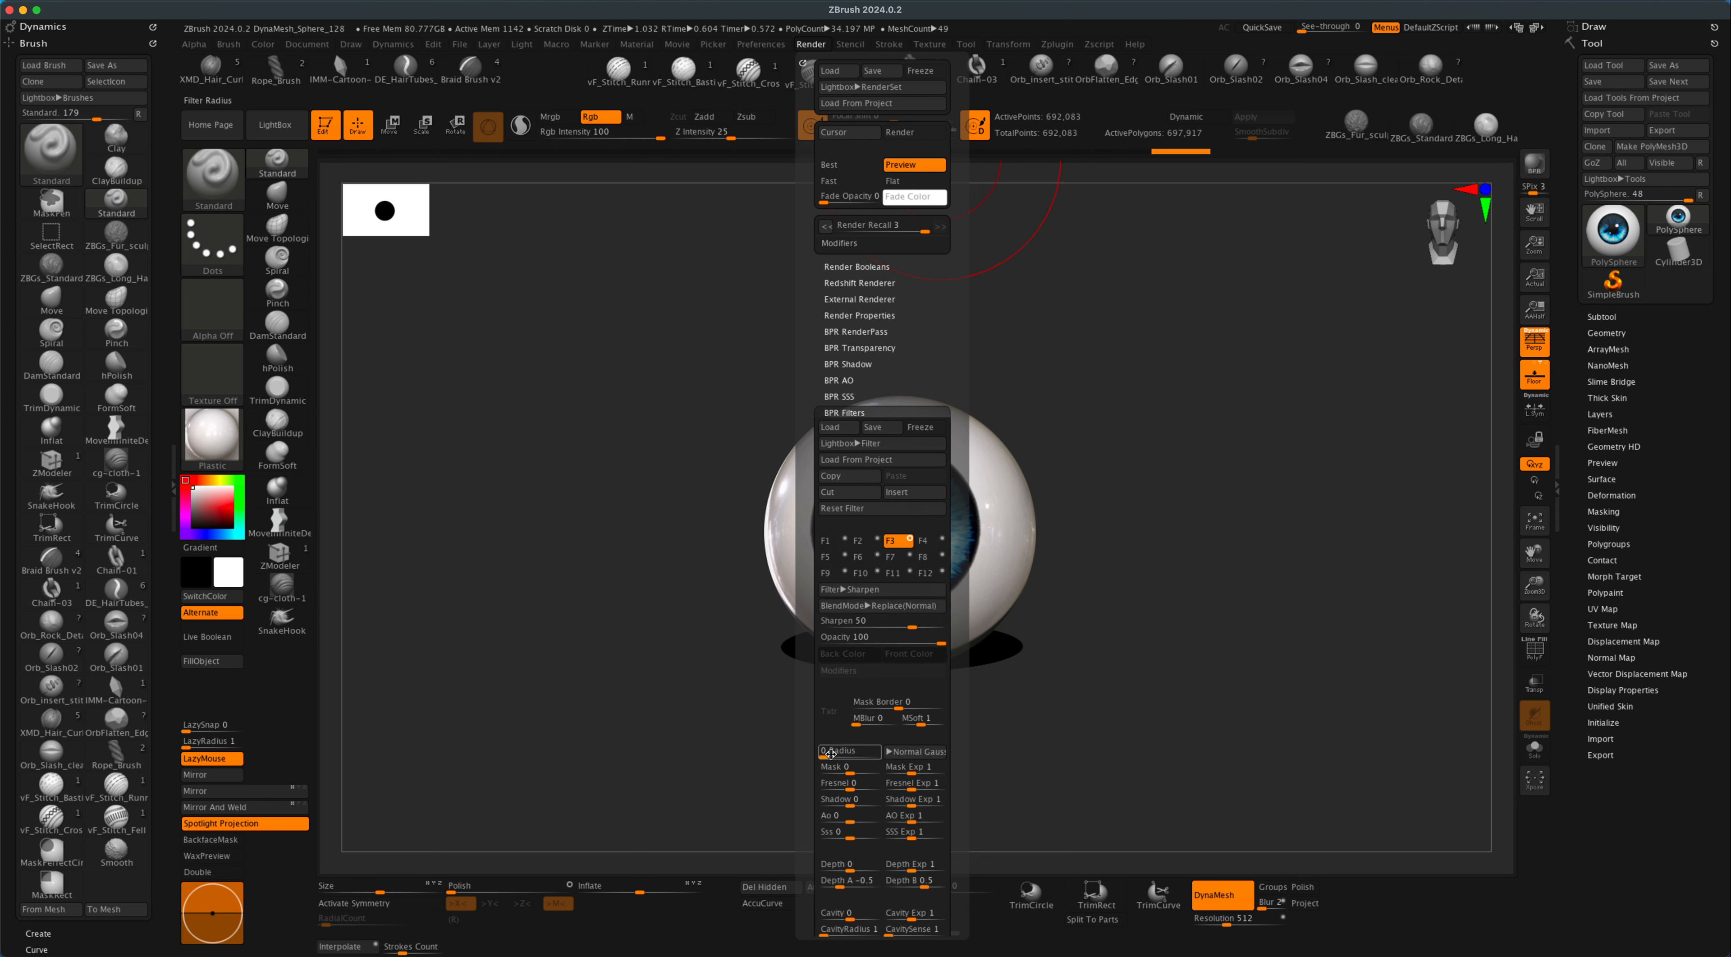
pyautogui.moveTo(849, 756); pyautogui.dragTo(843, 758)
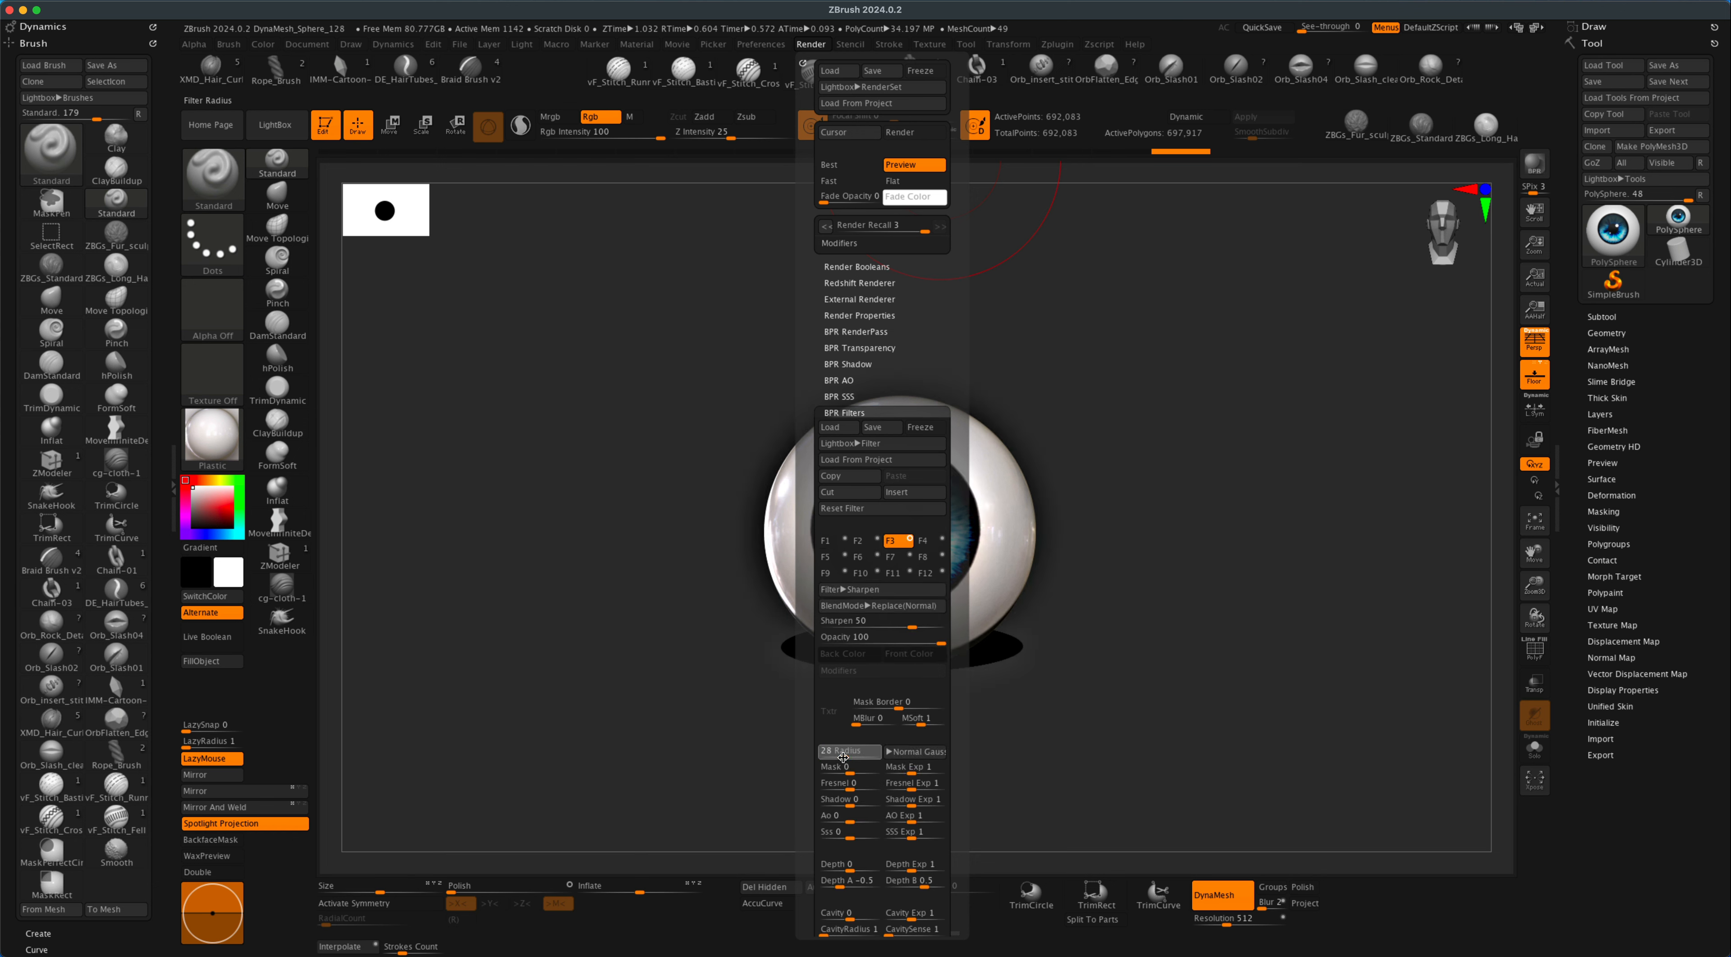
pyautogui.click(841, 757)
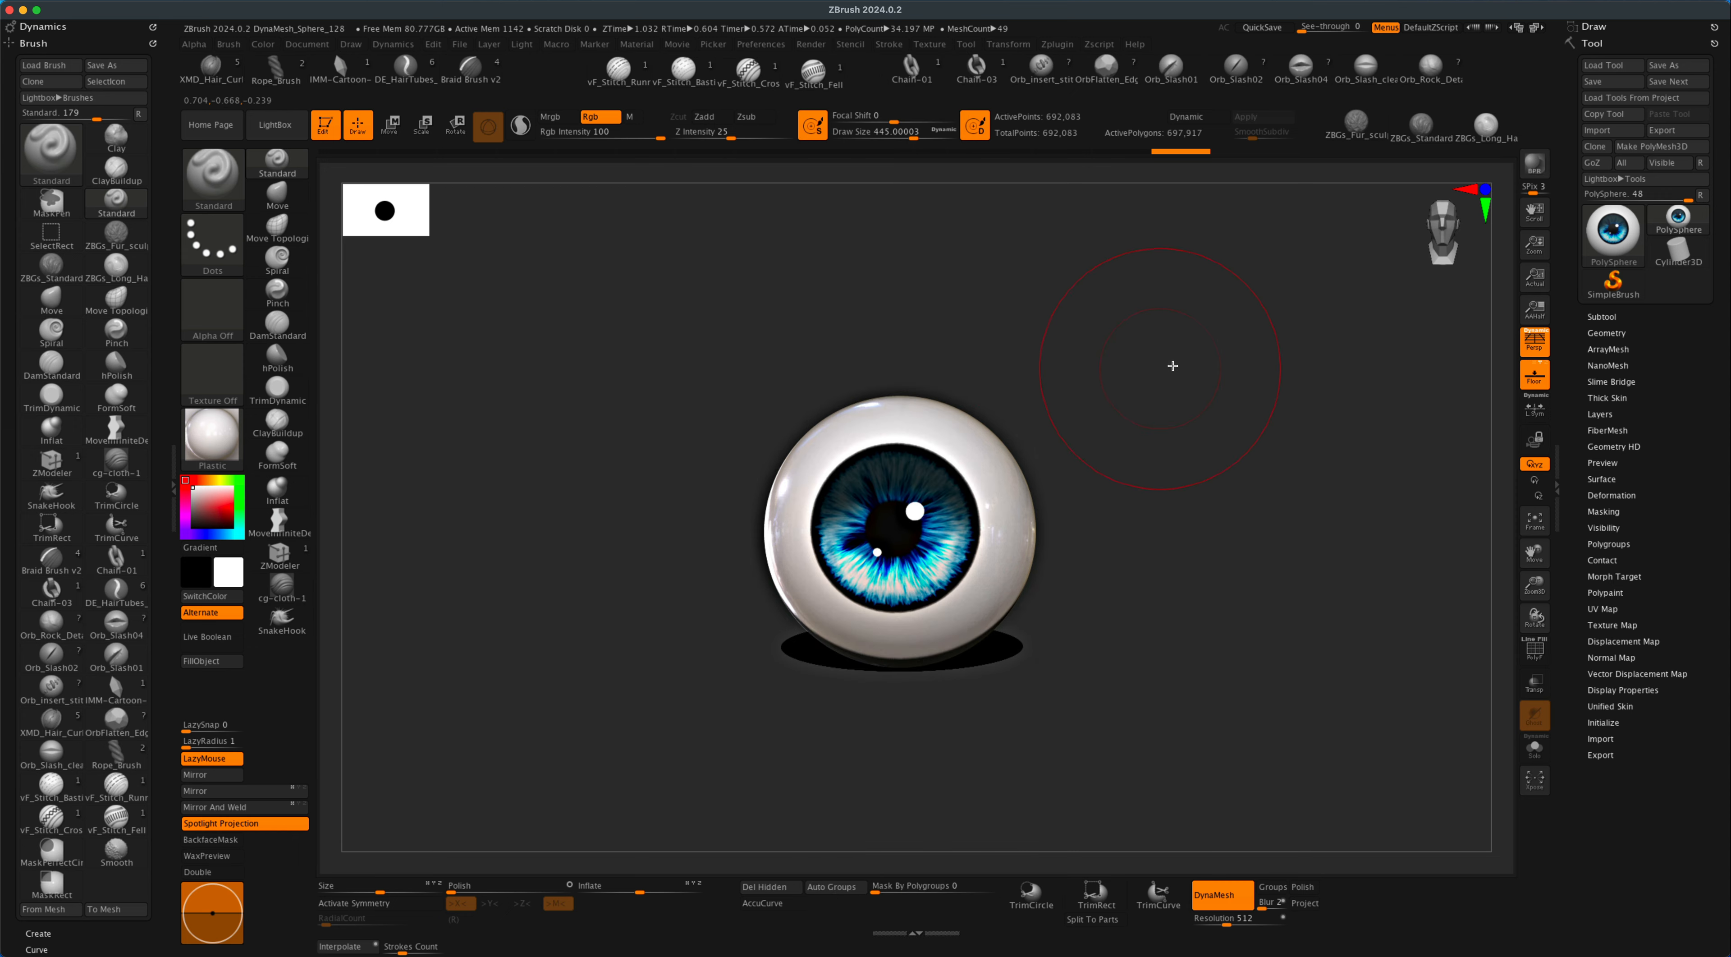